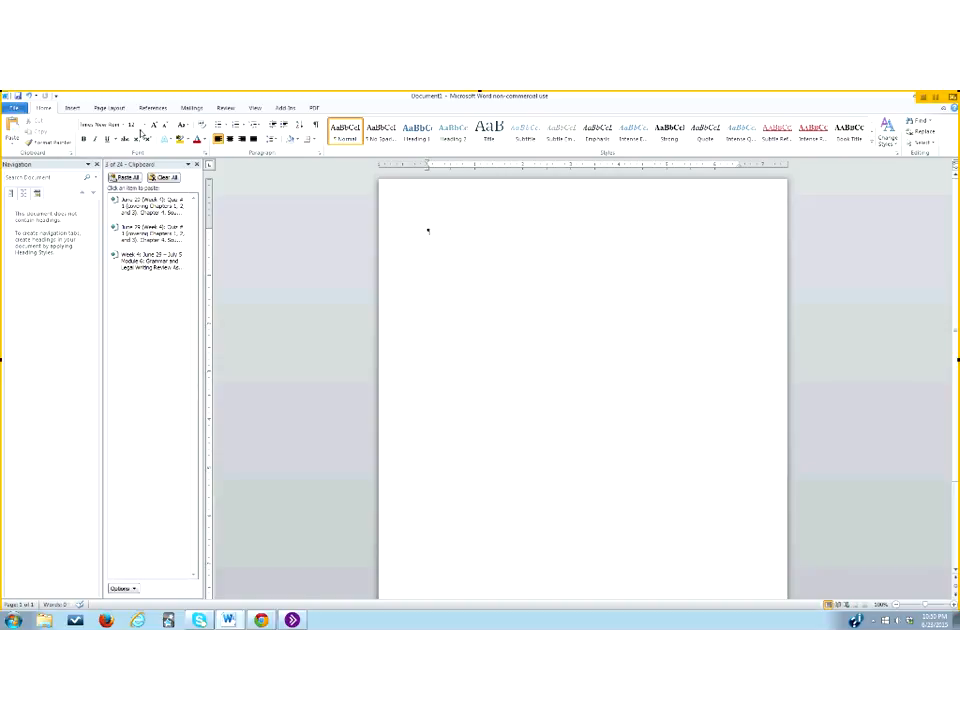
- Type .doc, .docx and pdf on three separate lines, then bold the .doc and .docx lines
text(doc)
key(Return)
text(docs)
key(Return)
text(pdf)
drag(424, 229, 460, 250)
click(83, 139)
- Add a new line below pdf with the stray text '$djsldkdjflk .doc', then backspace part of it away
click(441, 266)
key(Return)
text($djsldkdjflk .doc)
key(BackSpace)
key(BackSpace)
key(BackSpace)
key(BackSpace)
key(BackSpace)
key(BackSpace)
key(BackSpace)
key(BackSpace)
key(BackSpace)
key(BackSpace)
key(BackSpace)
key(BackSpace)
key(BackSpace)
key(BackSpace)
key(BackSpace)
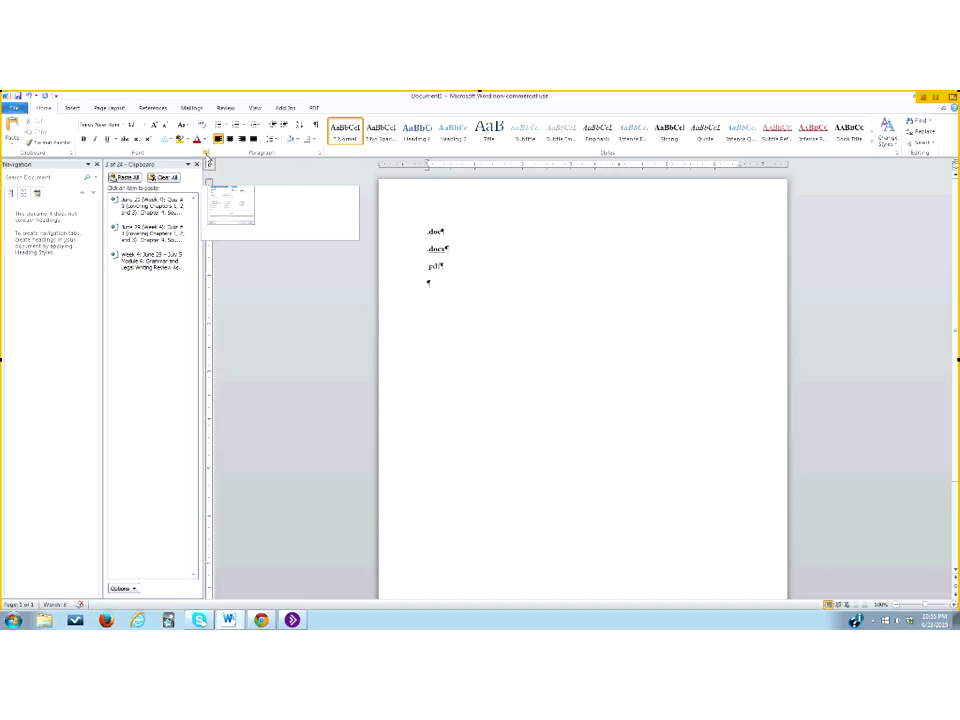
- Set the empty line below pdf to Calibri through the Font dialog
click(206, 155)
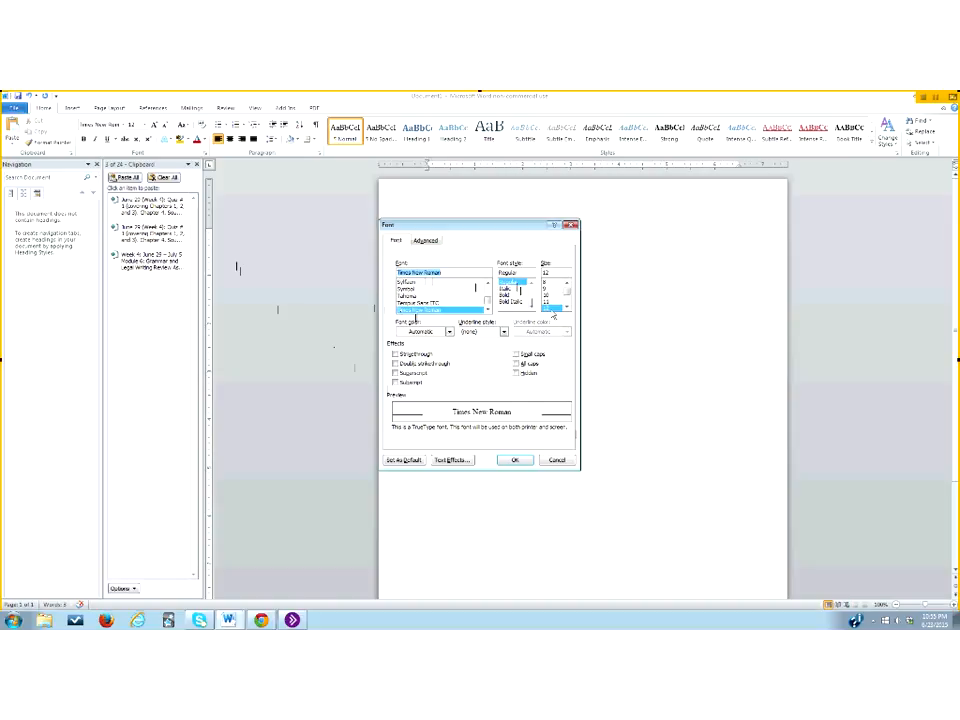
drag(488, 301, 489, 297)
click(489, 284)
click(489, 284)
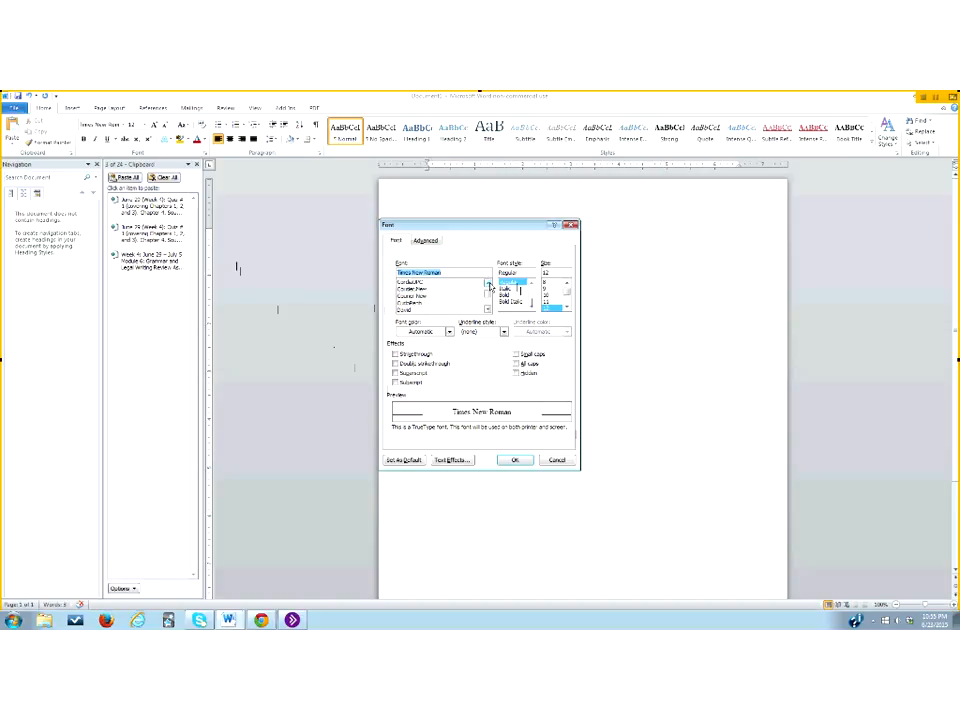
click(489, 284)
click(489, 284)
click(489, 284)
click(489, 284)
click(489, 284)
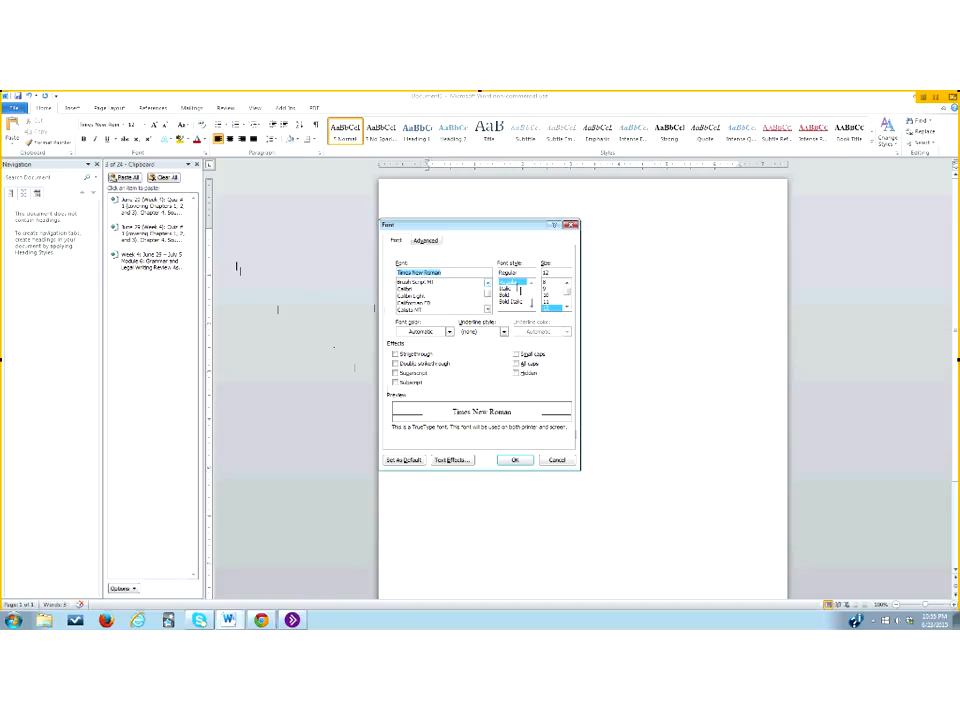
scroll(420, 292, up, 1)
click(406, 290)
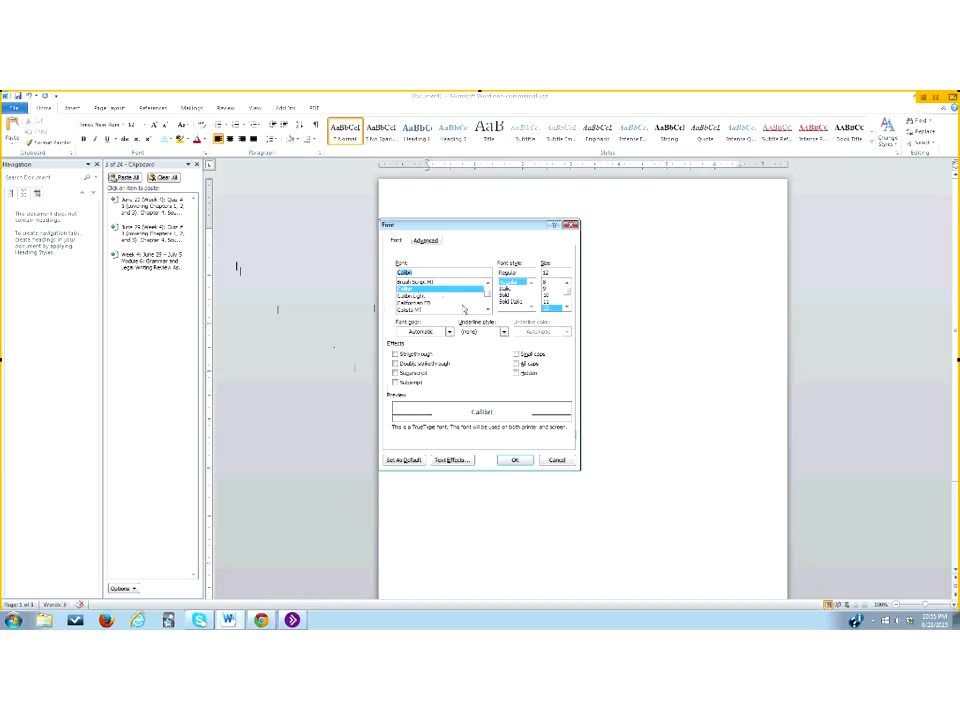
click(522, 459)
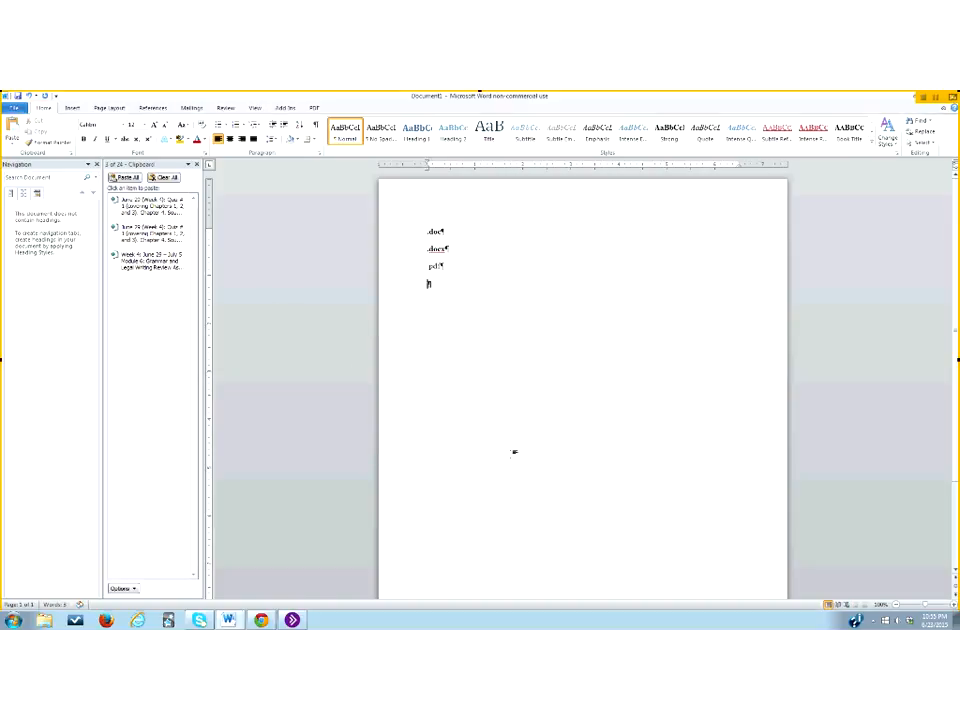
- Pick Times New Roman 12 pt and set it as the default for all Normal-template documents
click(206, 156)
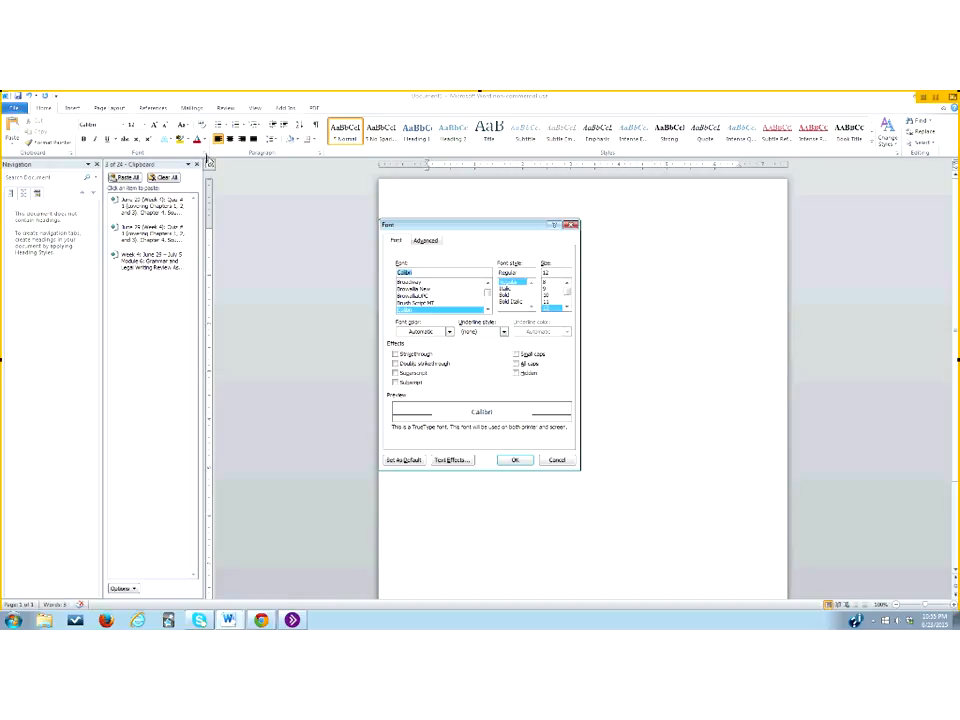
drag(488, 296, 488, 300)
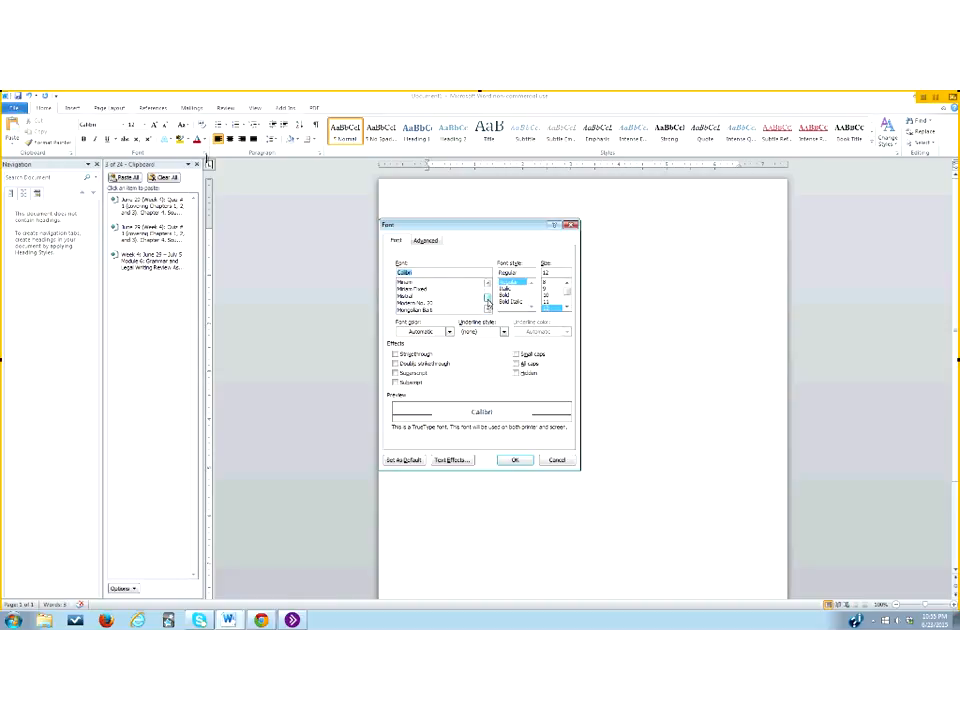
click(488, 309)
click(488, 310)
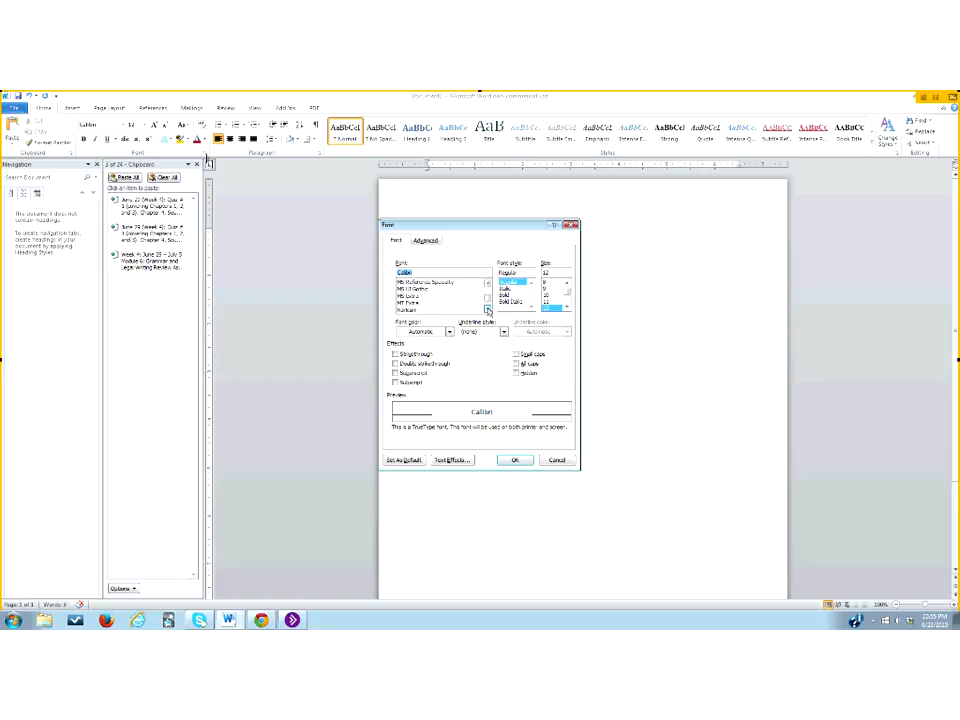
click(488, 310)
click(488, 310)
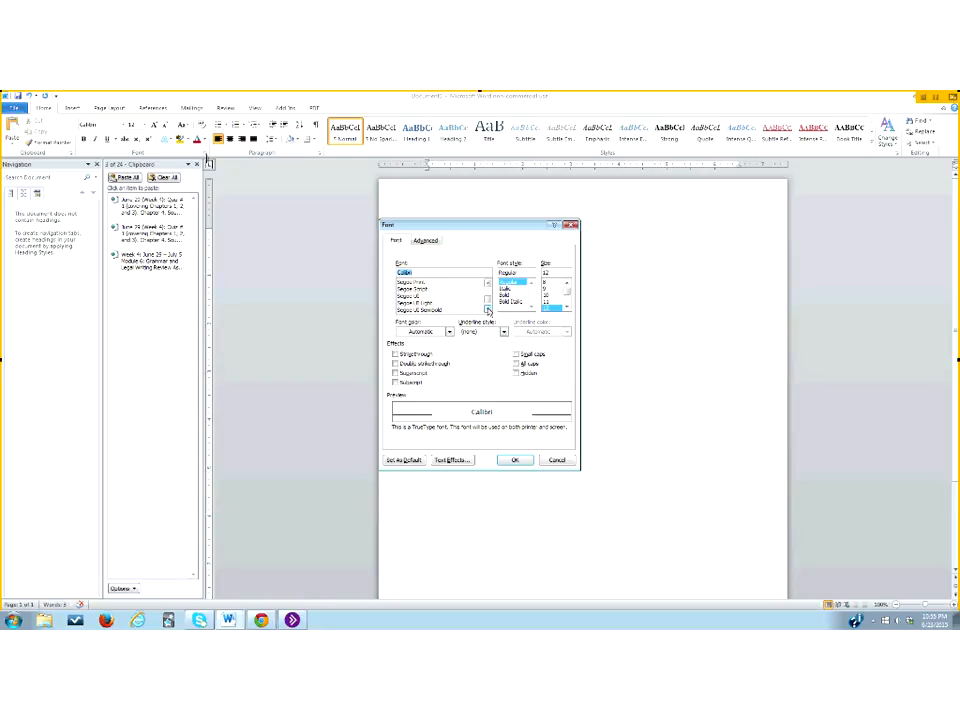
click(488, 310)
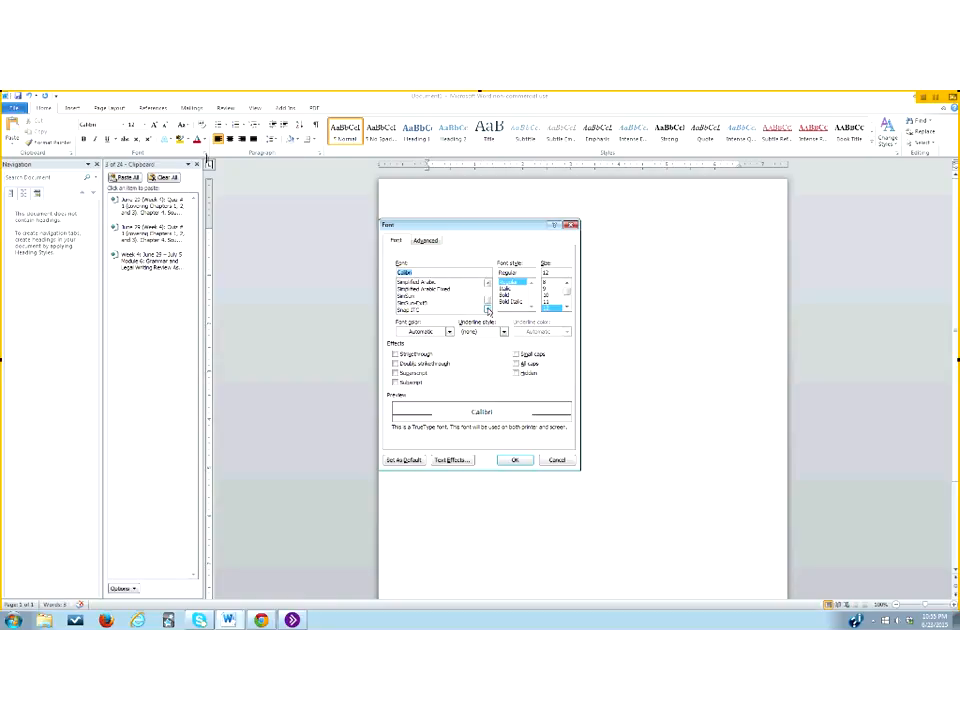
click(488, 310)
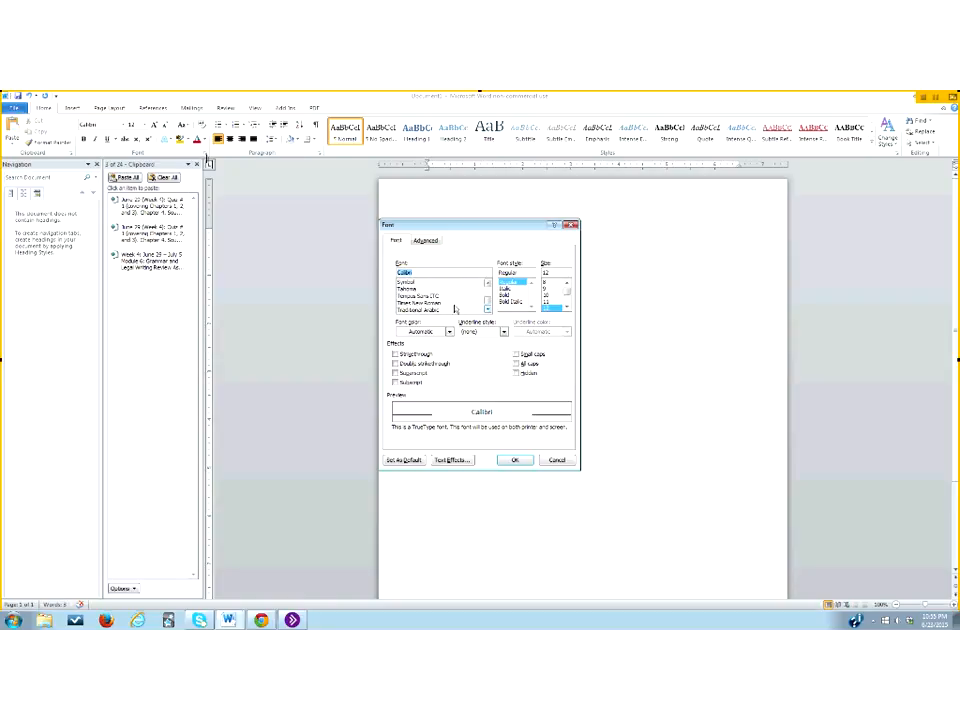
click(420, 303)
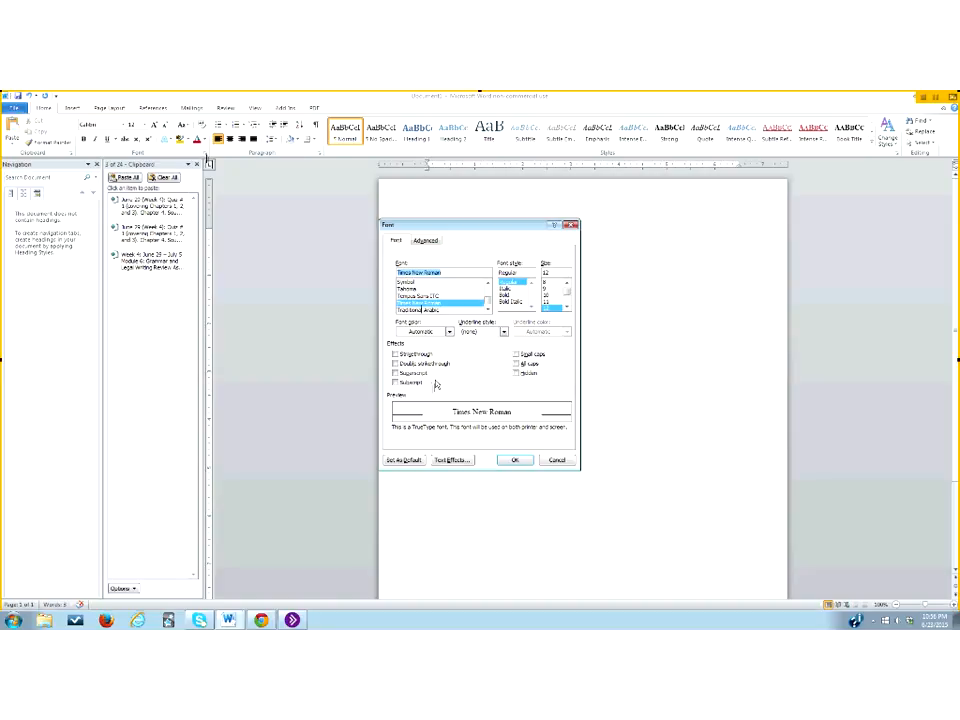
click(405, 461)
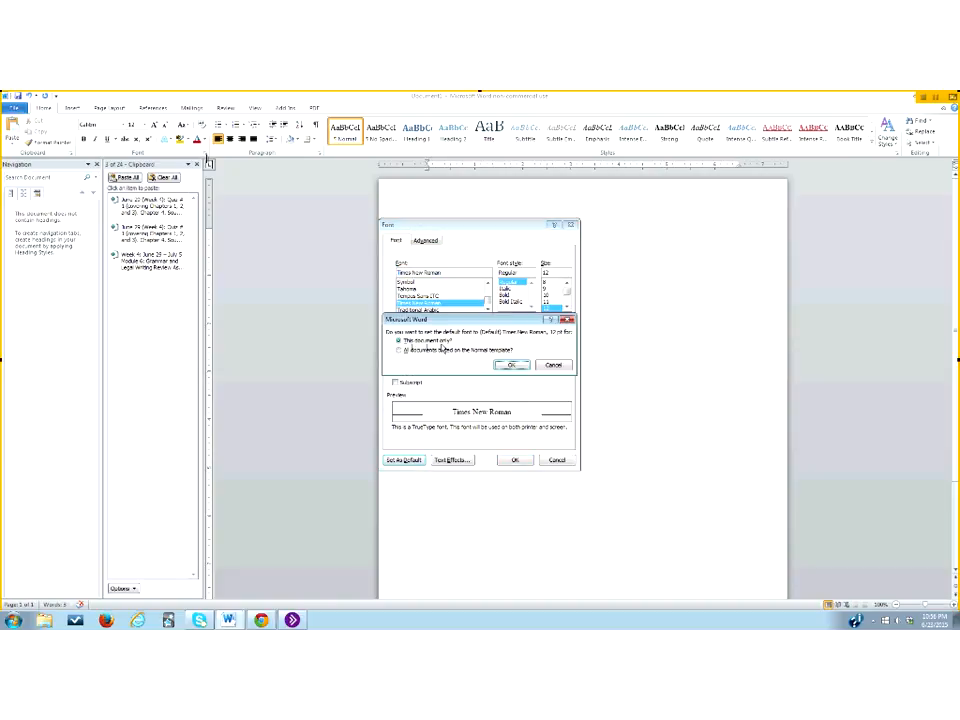
click(399, 351)
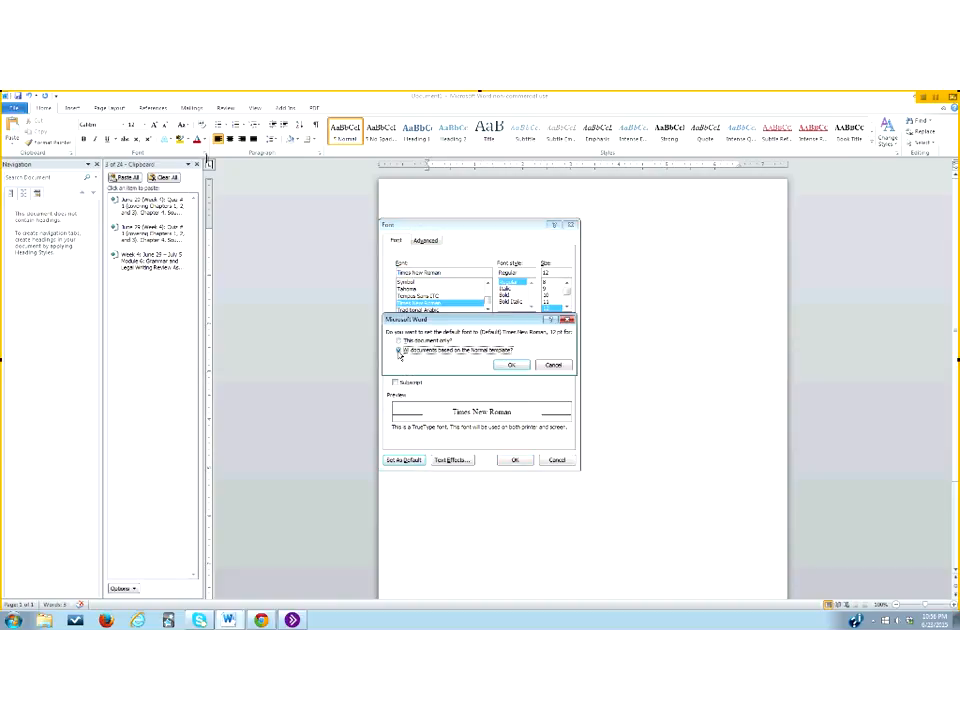
click(511, 364)
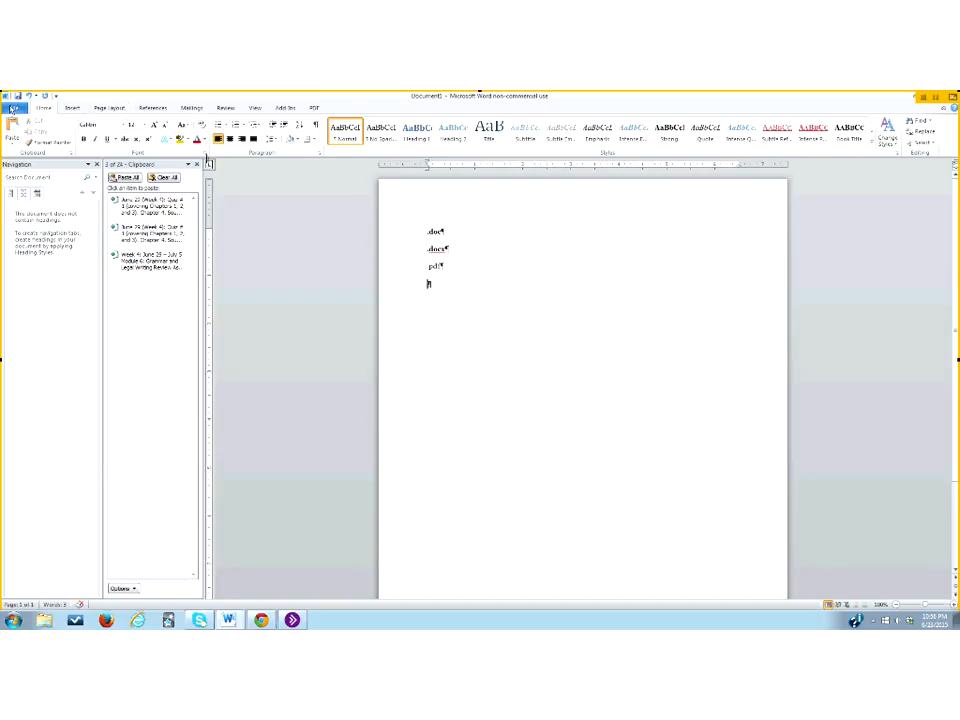
- Create a new Blank document from File > New
click(12, 109)
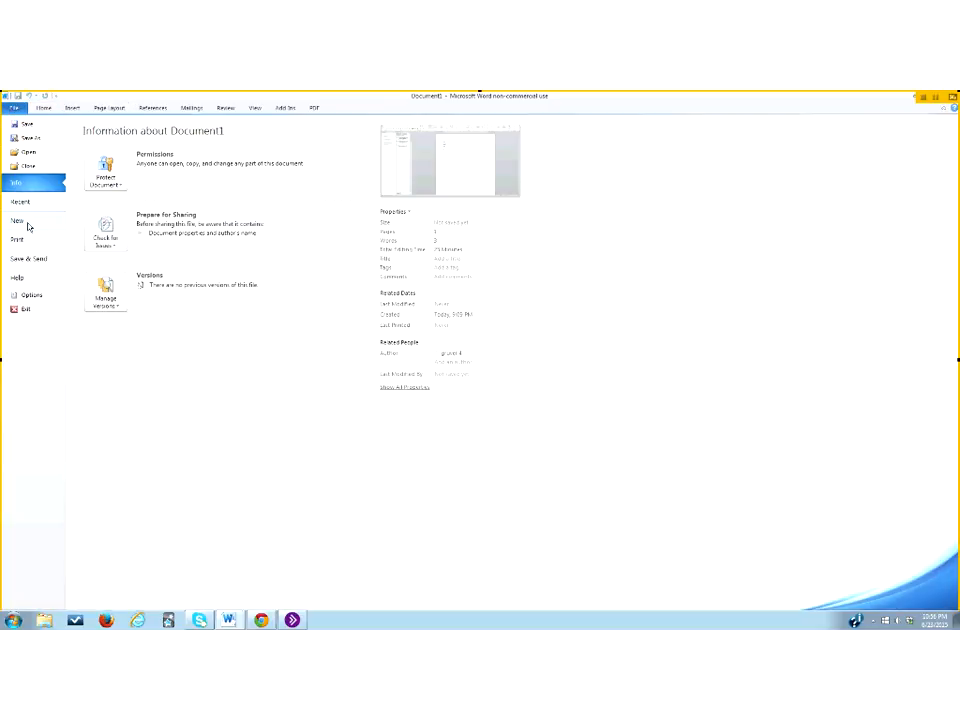
click(26, 223)
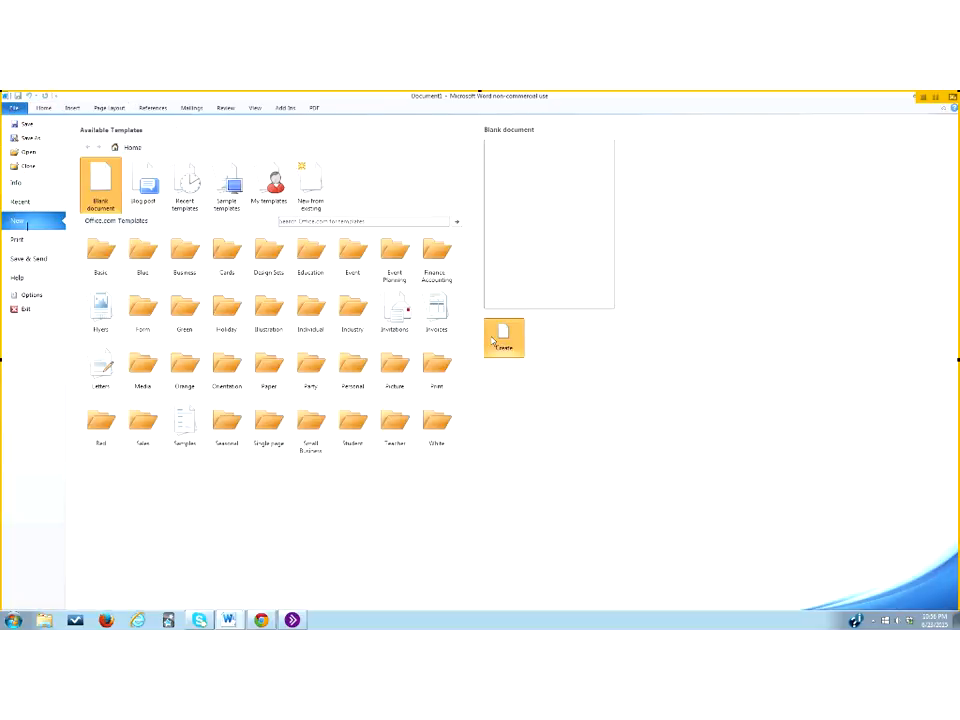
click(495, 340)
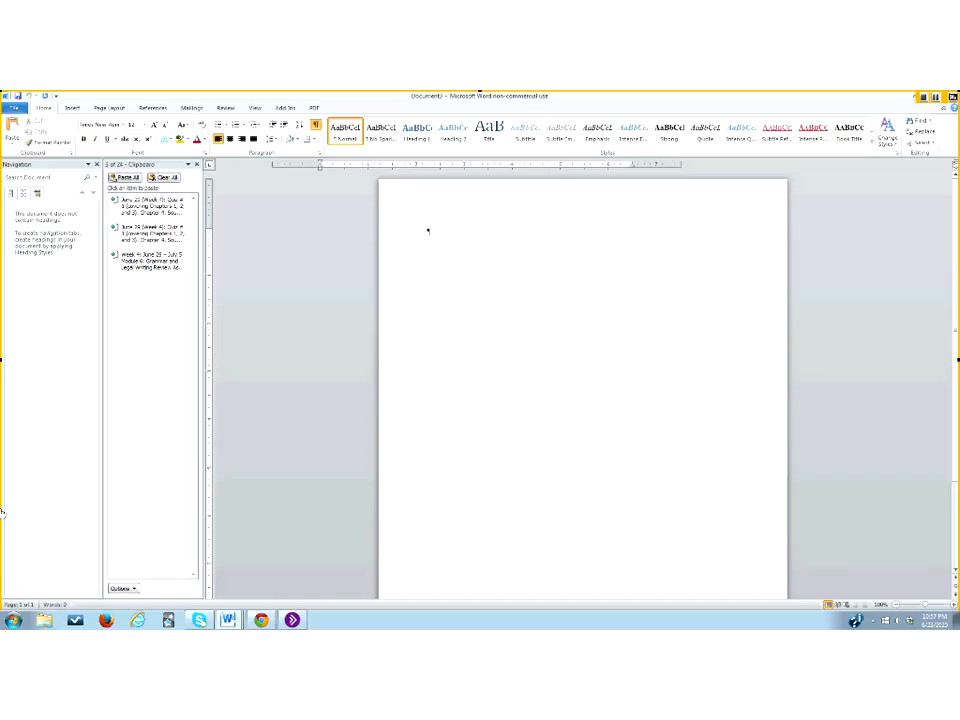
- Switch to the Bradshaw v. Unity Marine document, select everything and apply Times New Roman
click(234, 622)
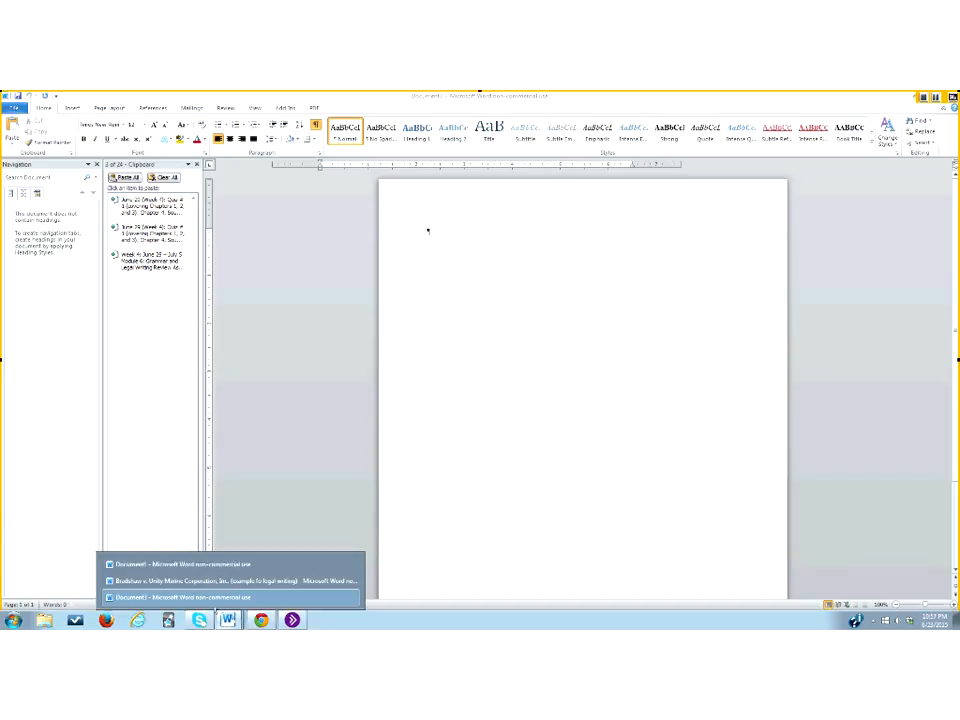
click(196, 582)
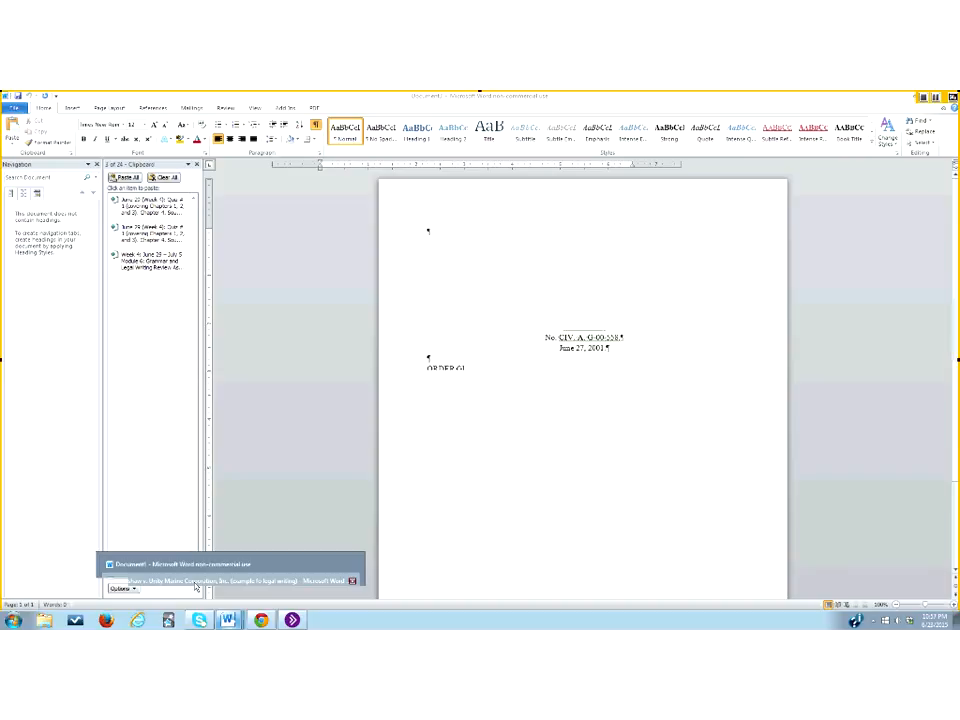
click(931, 143)
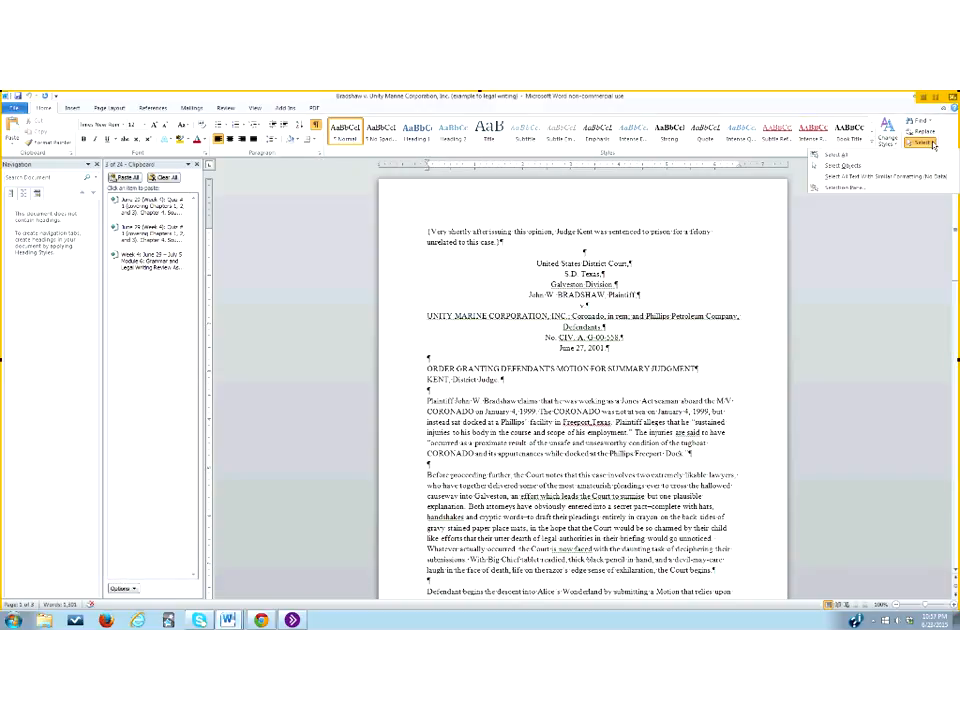
click(858, 156)
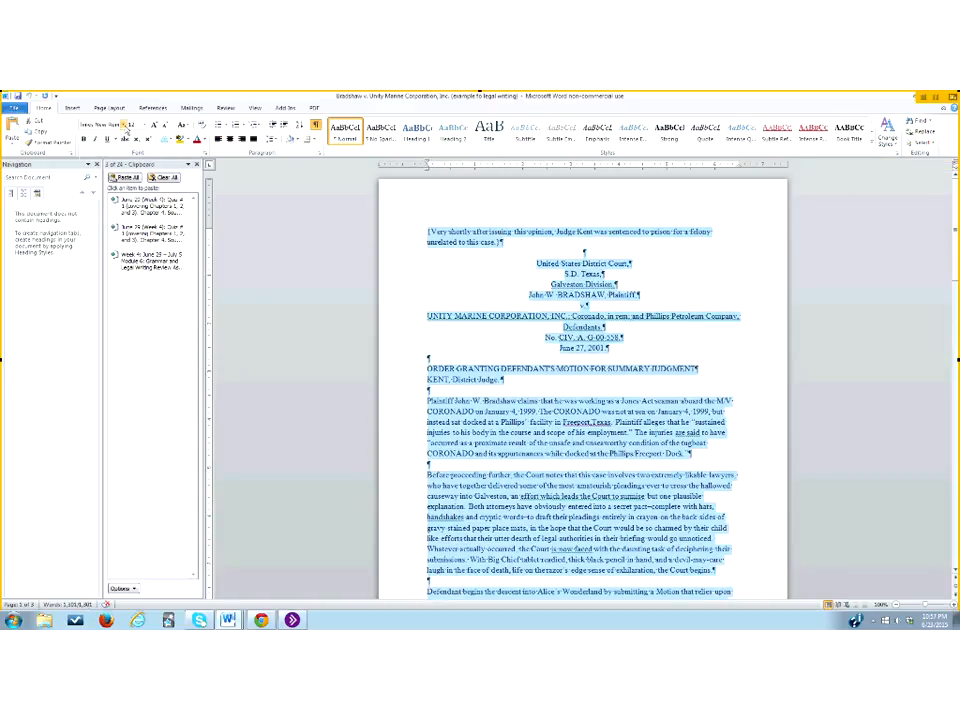
click(124, 124)
click(124, 181)
- Try Arial Narrow on the whole document, then switch it back to Times New Roman
click(124, 124)
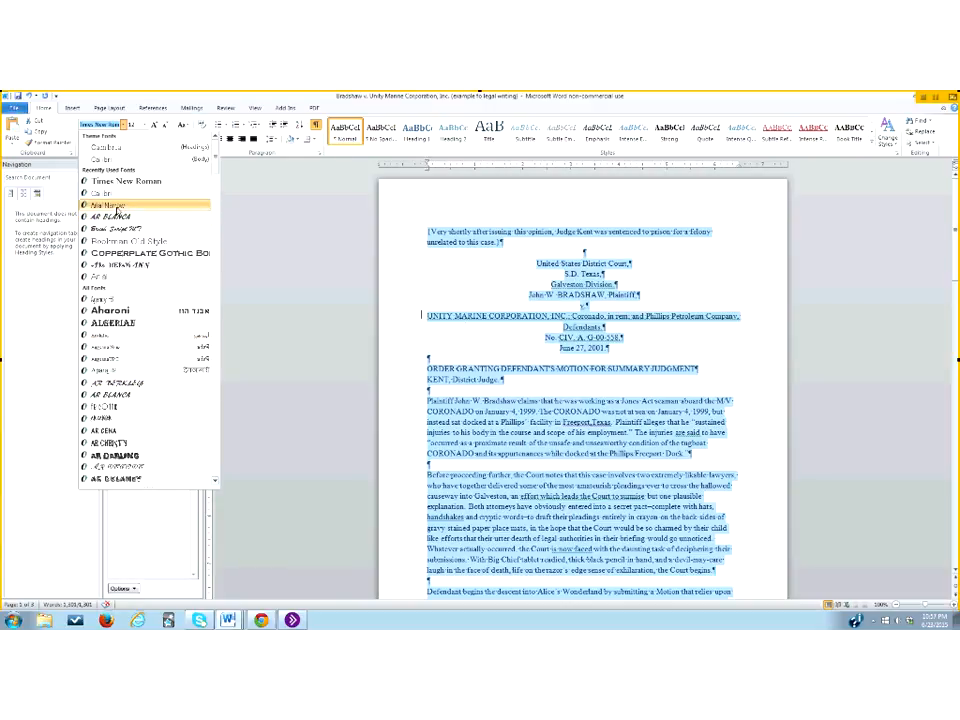
click(117, 207)
drag(955, 256, 954, 470)
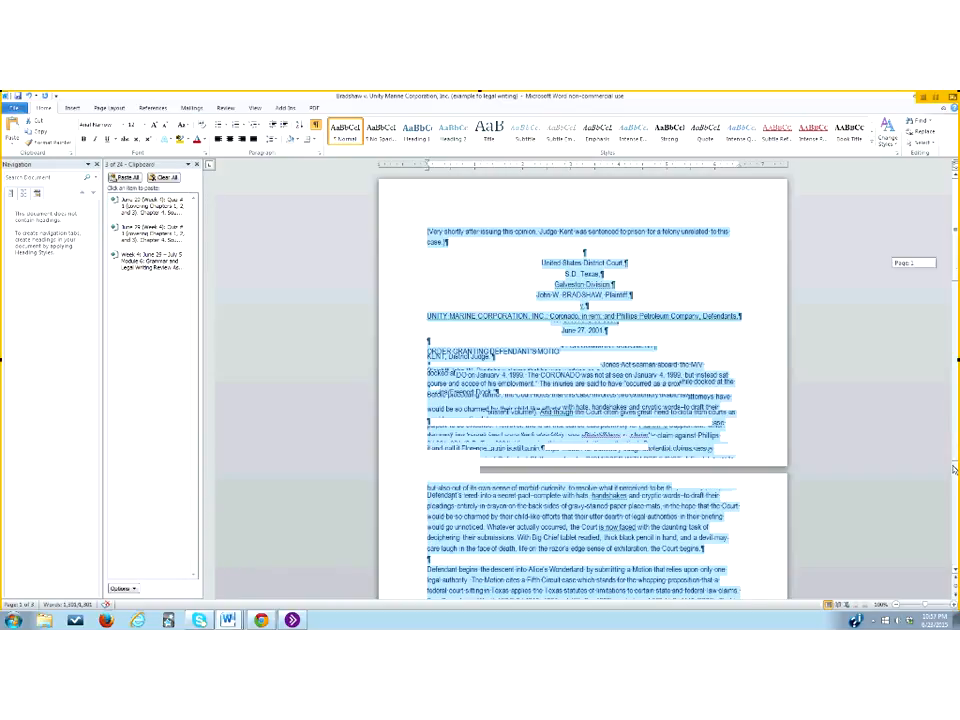
click(116, 124)
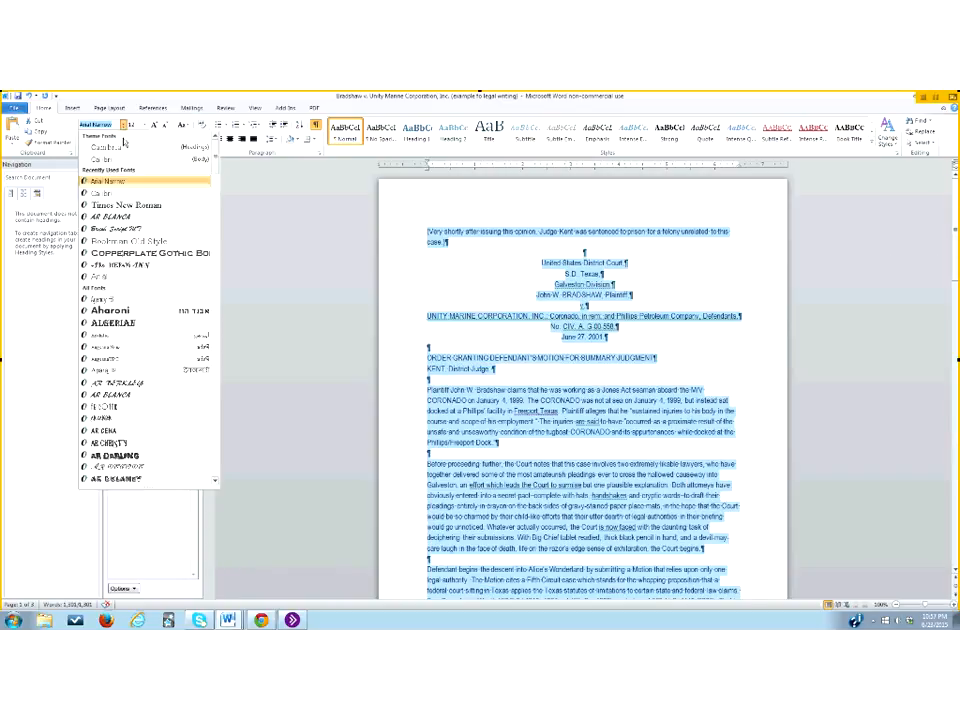
click(127, 206)
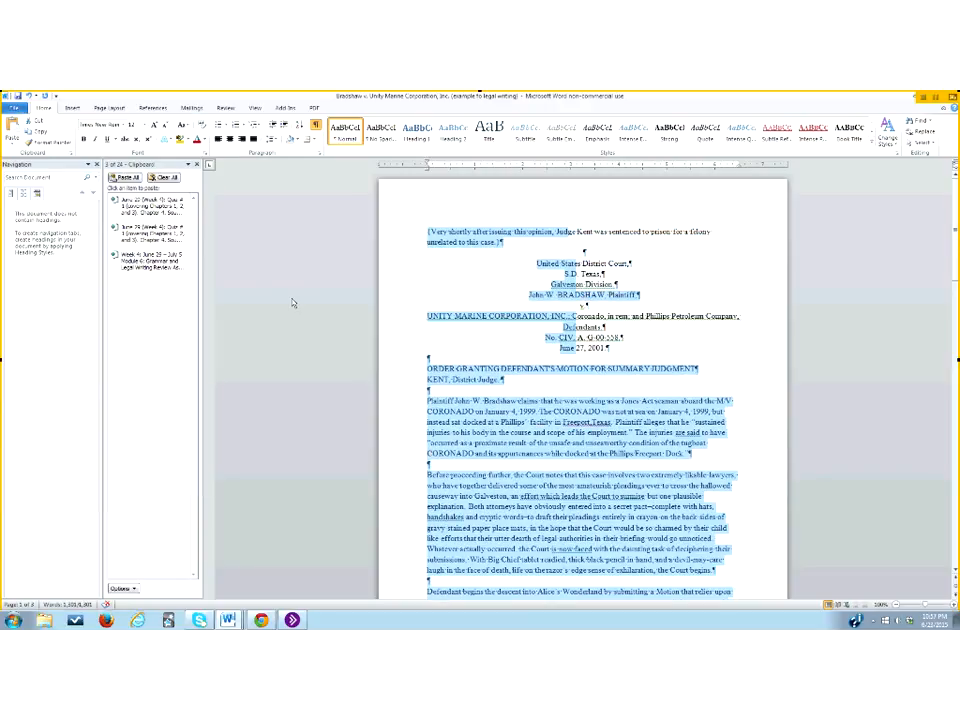
- Select the plaintiff line in the case caption and open the Paragraph dialog
click(292, 299)
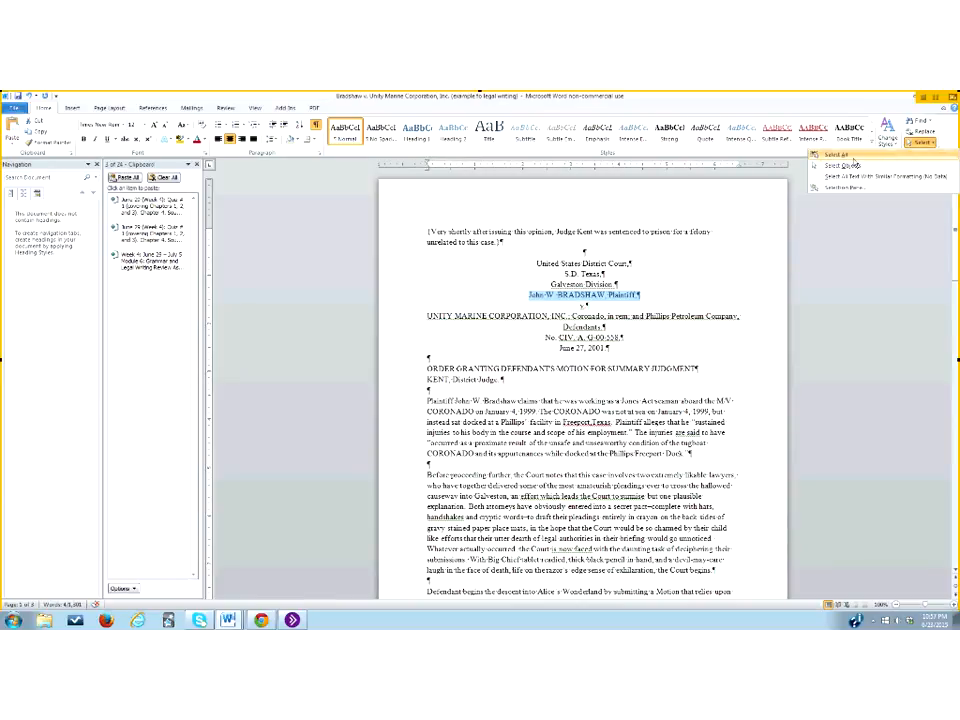
click(915, 217)
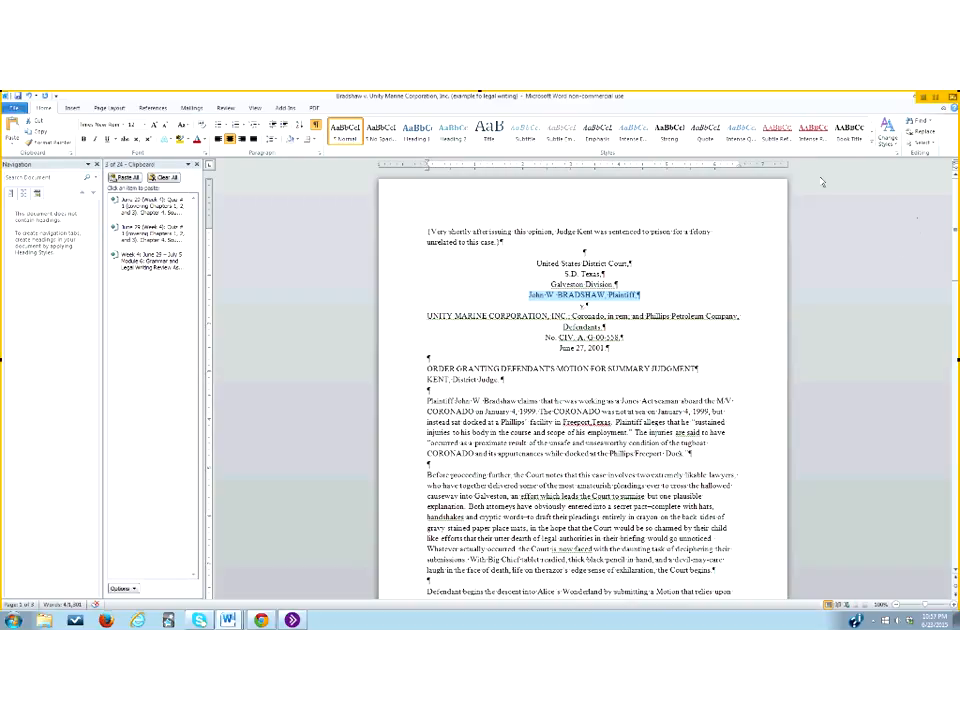
click(319, 155)
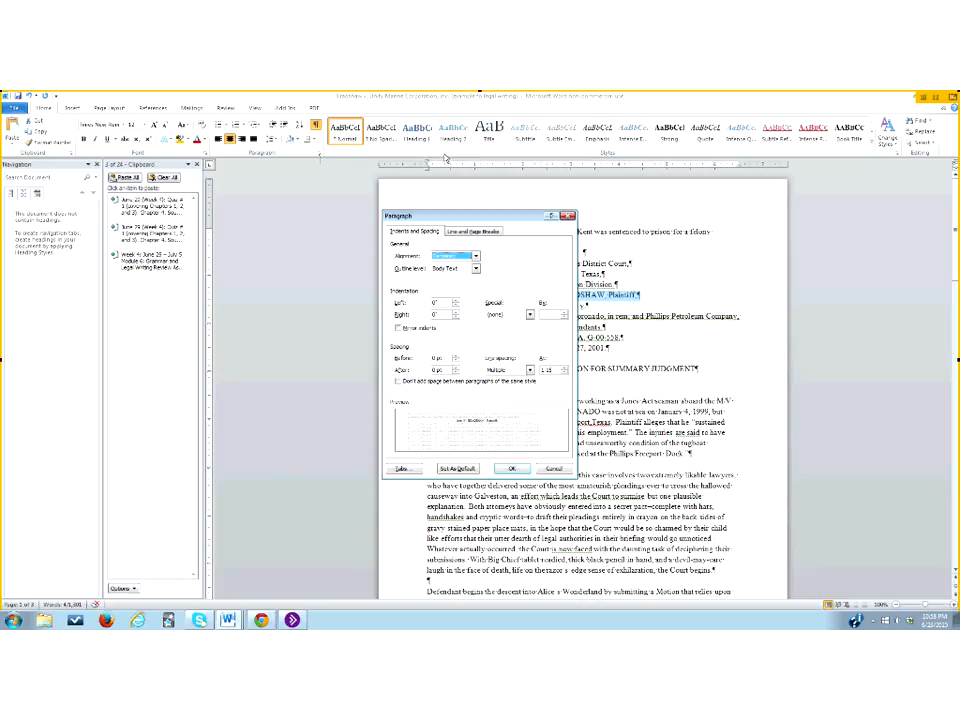
- Give the plaintiff line 0 pt space after and Single line spacing
click(455, 372)
click(456, 369)
click(456, 369)
click(455, 373)
click(455, 373)
click(565, 373)
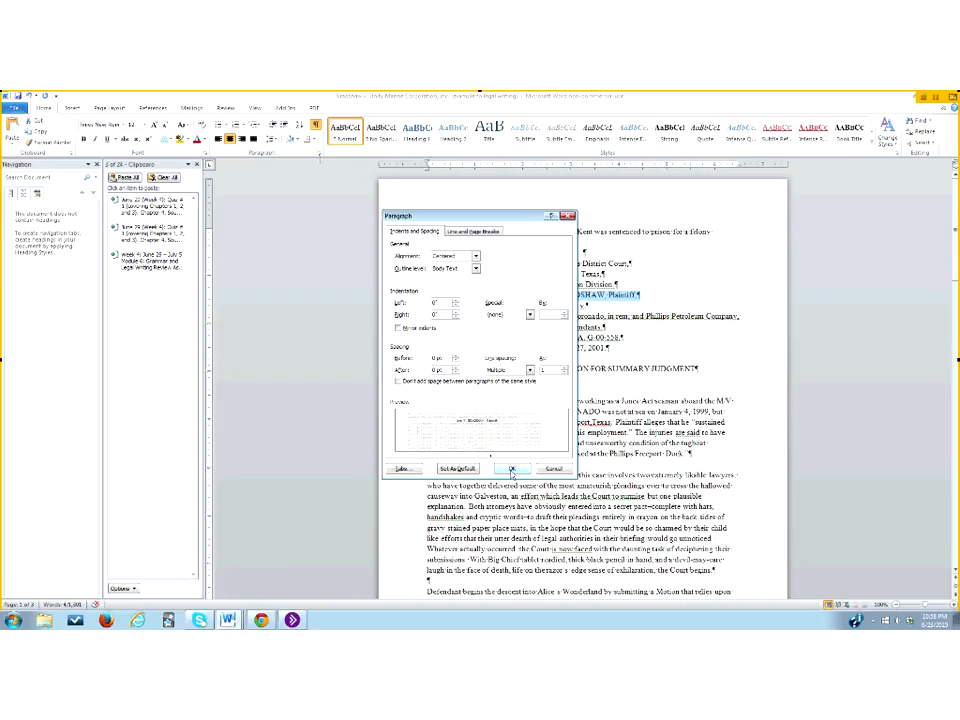
click(512, 470)
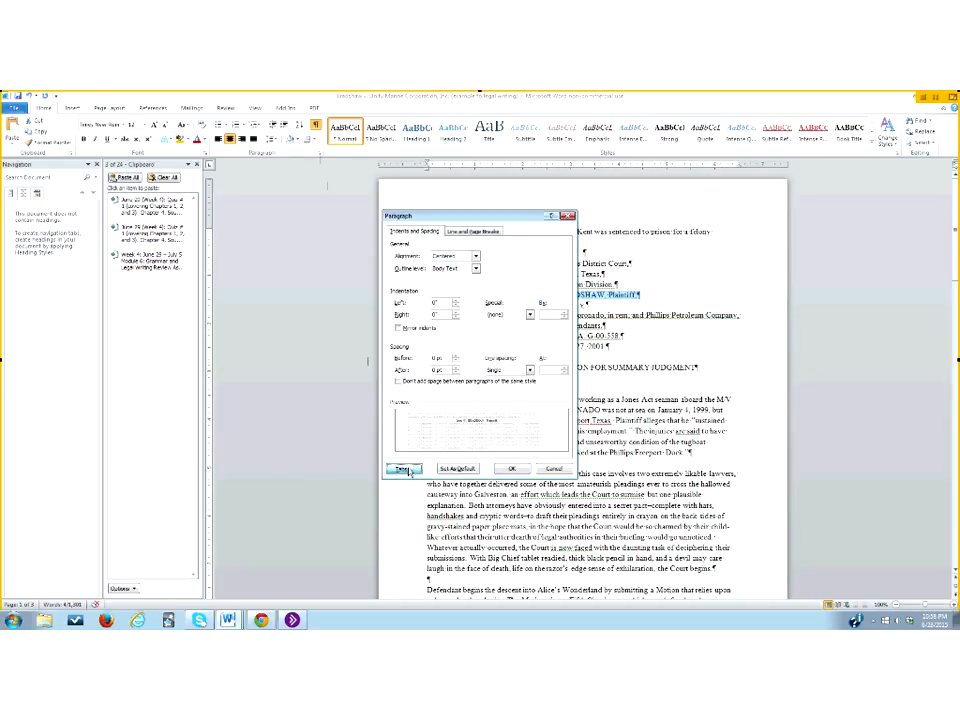
- Check the Tabs dialog without changes, then put the cursor after the plaintiff line
click(402, 468)
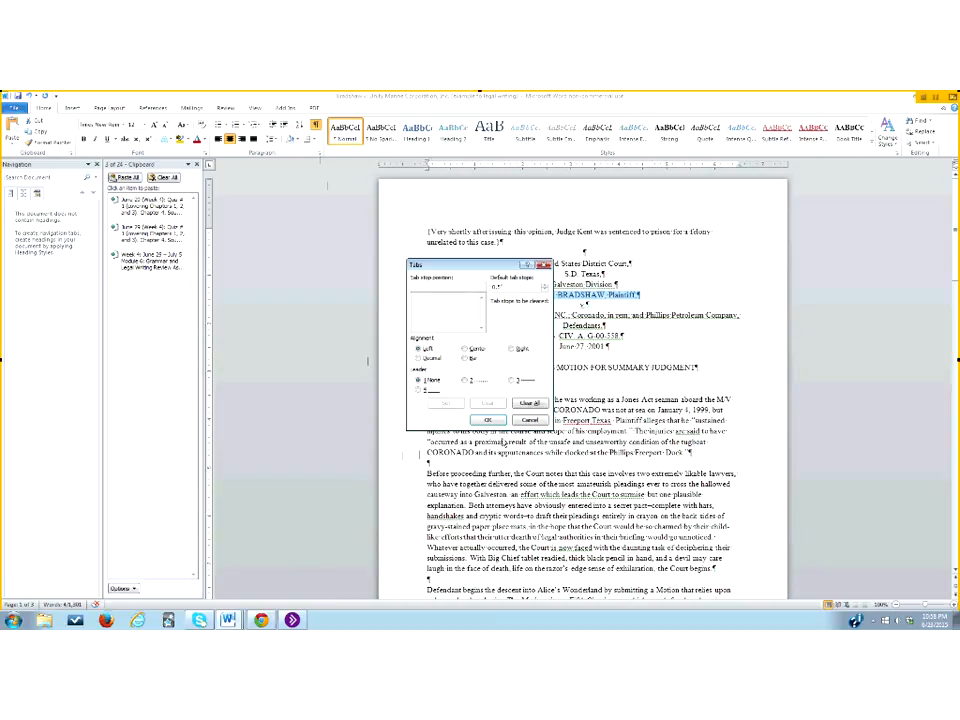
click(491, 420)
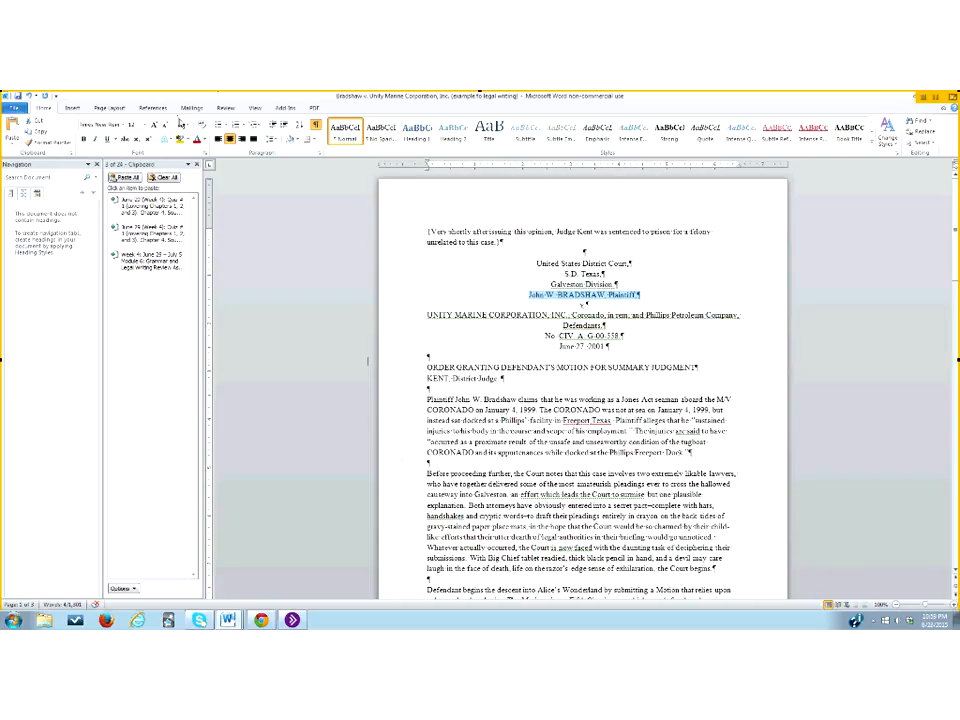
click(641, 296)
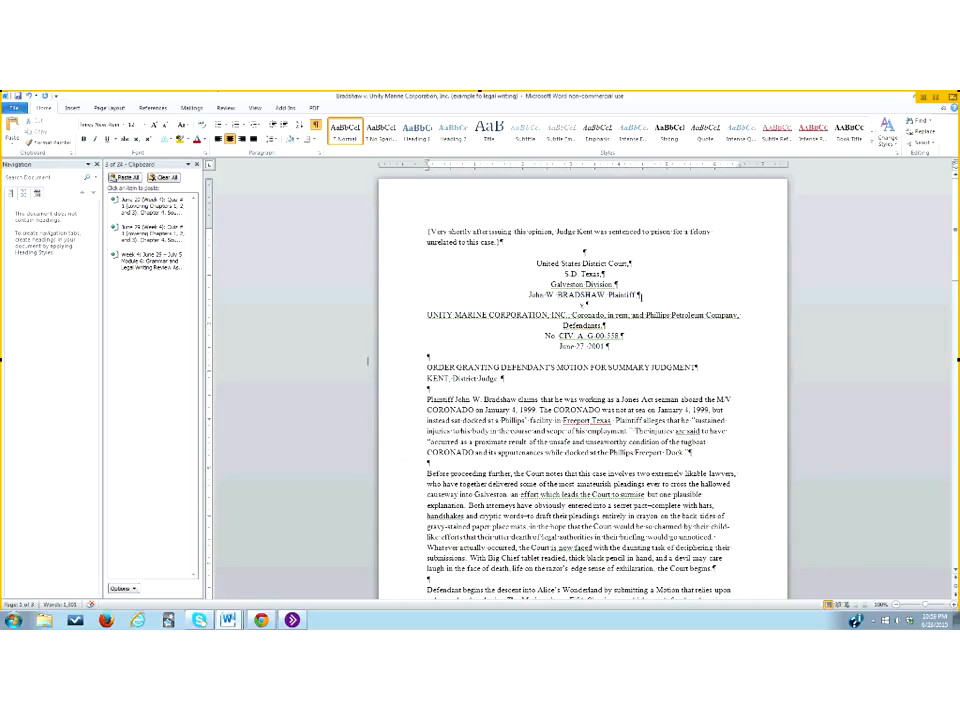
- Insert the missing space between Freeport and Texas
key(Return)
key(BackSpace)
click(591, 420)
- Left-align the opening Plaintiff paragraph and center the caption block through June 27, 2001
double_click(430, 400)
triple_click(430, 400)
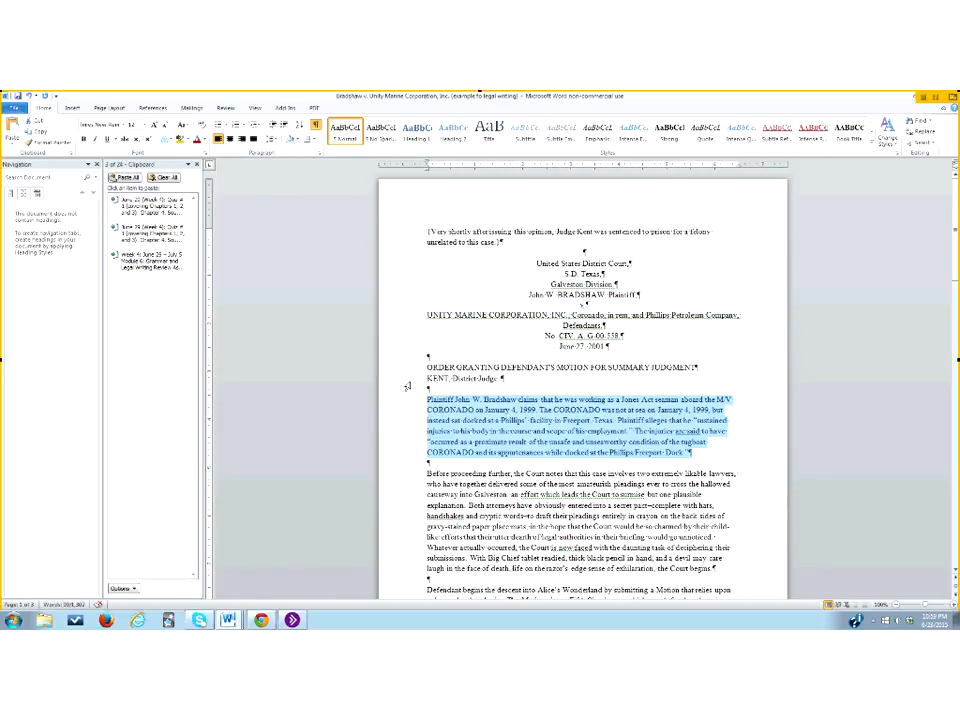
mouse_move(428, 400)
mouse_down()
mouse_move(427, 440)
mouse_move(427, 398)
mouse_move(428, 440)
mouse_move(689, 455)
mouse_up()
click(229, 139)
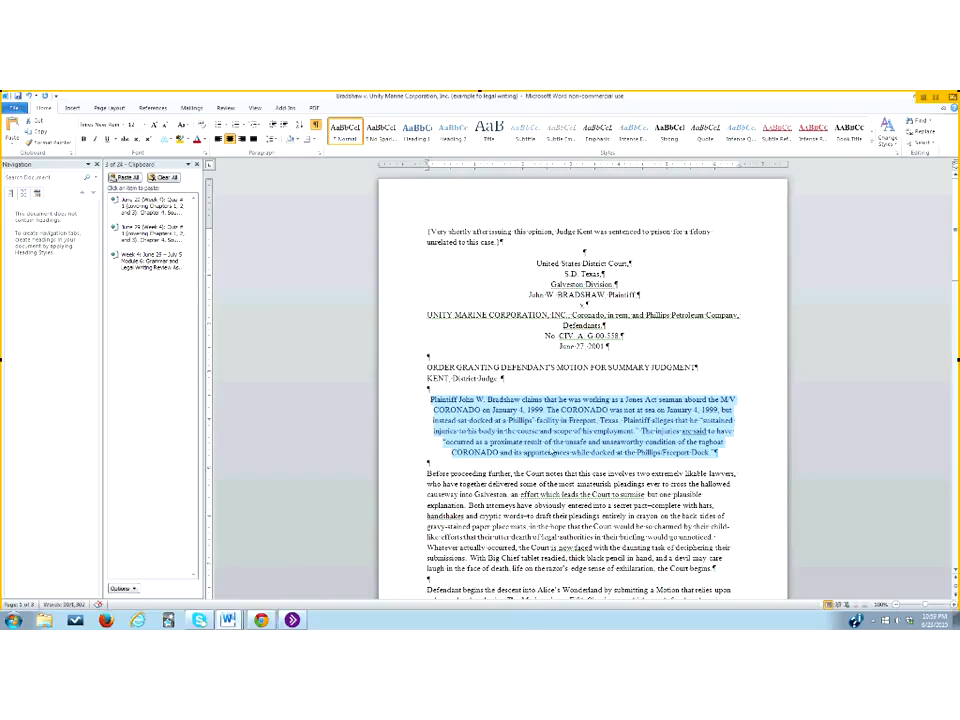
click(431, 400)
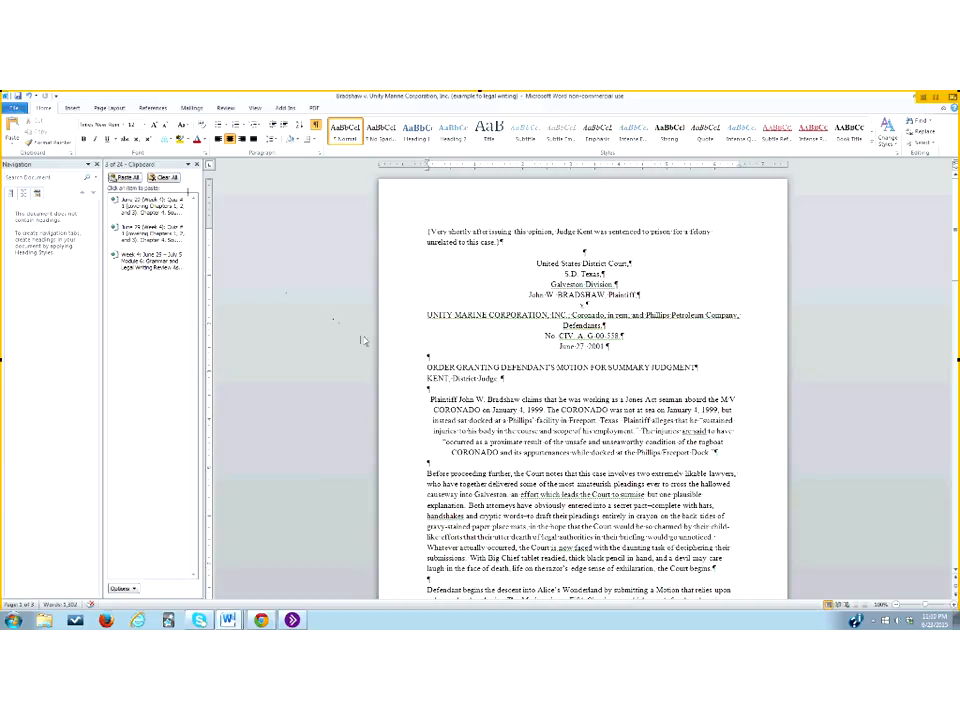
drag(430, 399, 731, 452)
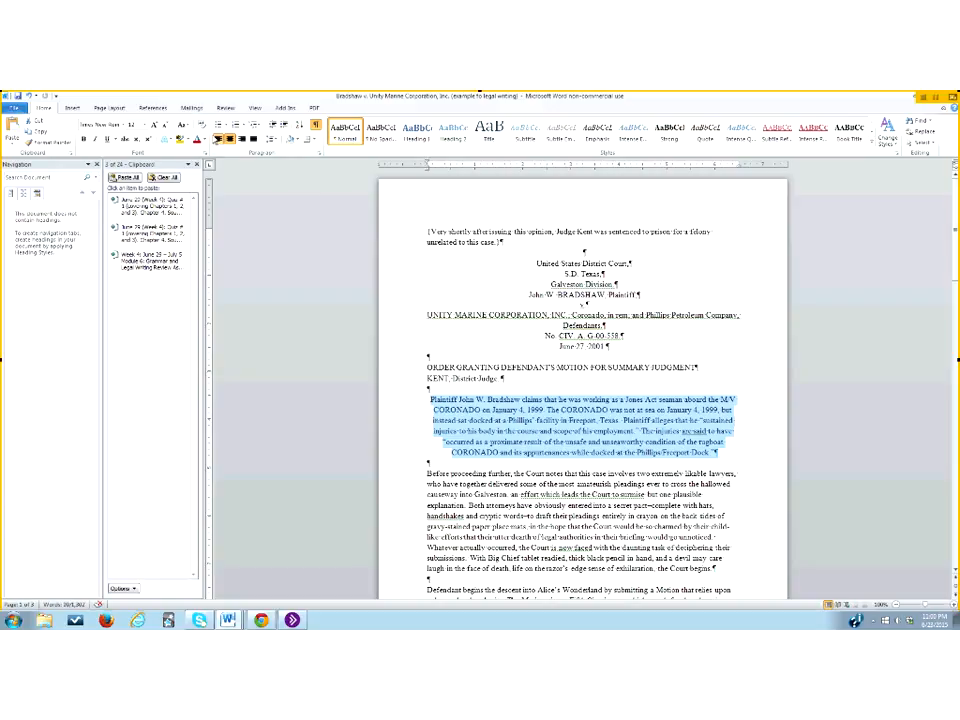
key(ctrl+l)
drag(536, 263, 614, 348)
key(ctrl+e)
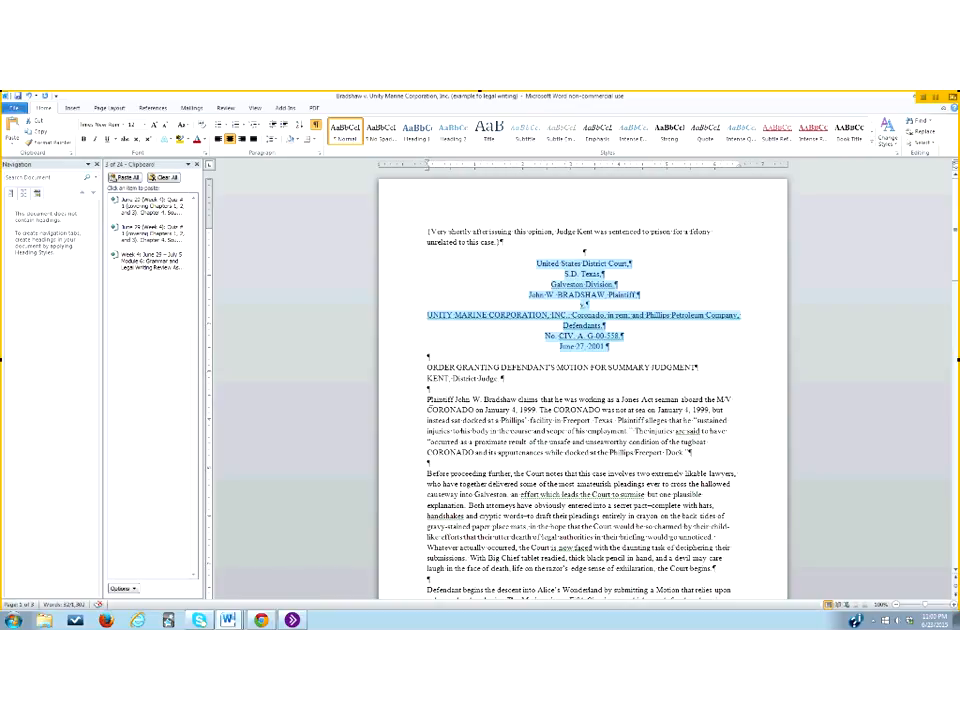
triple_click(427, 399)
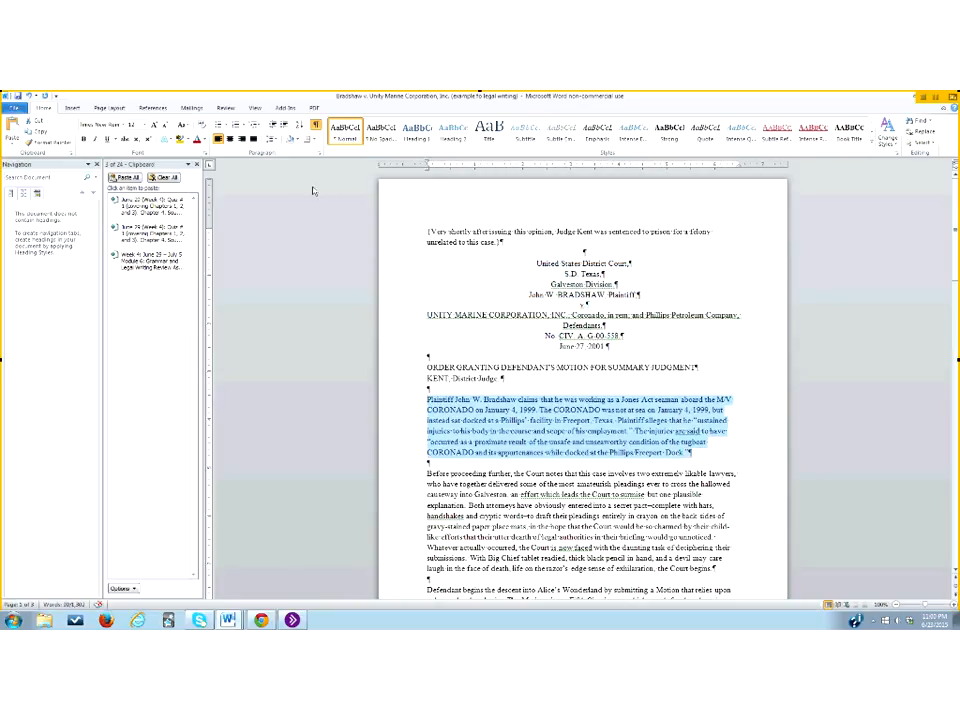
click(241, 141)
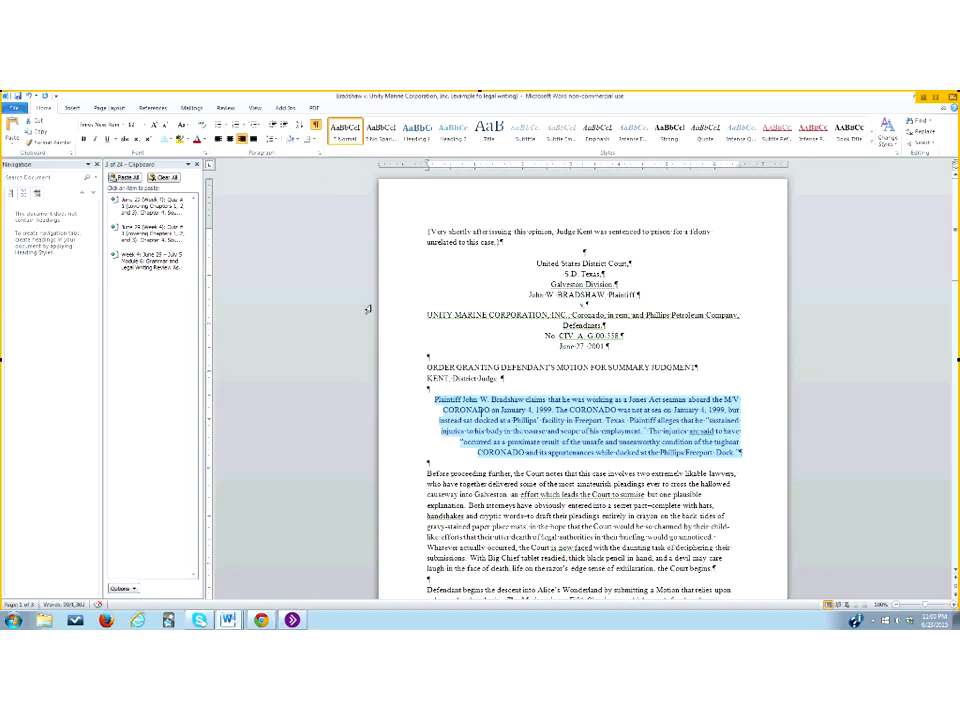
click(218, 141)
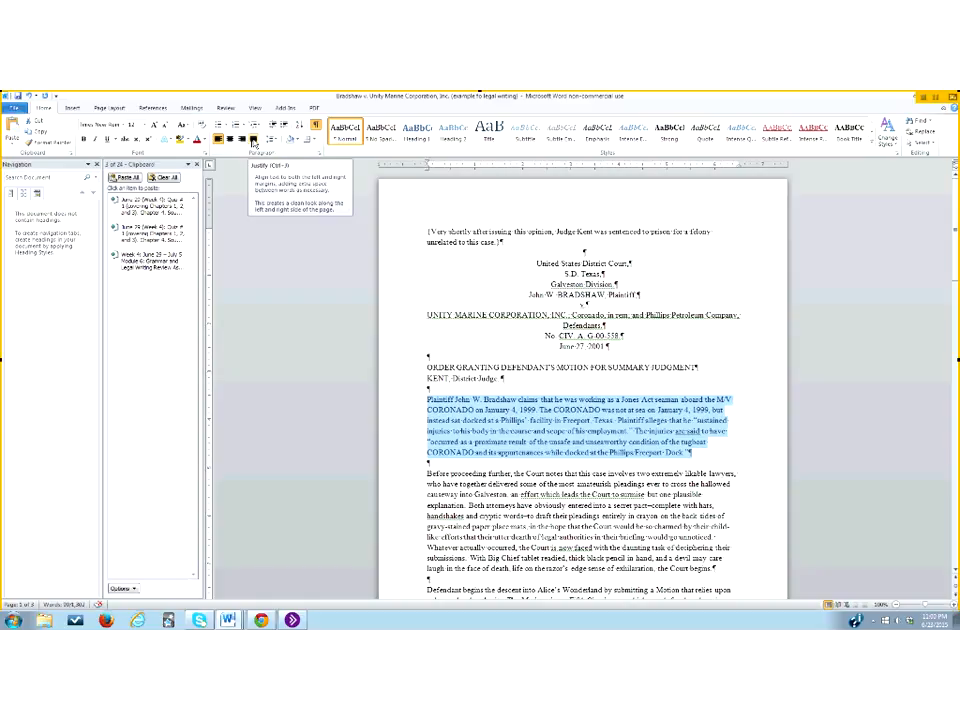
click(254, 140)
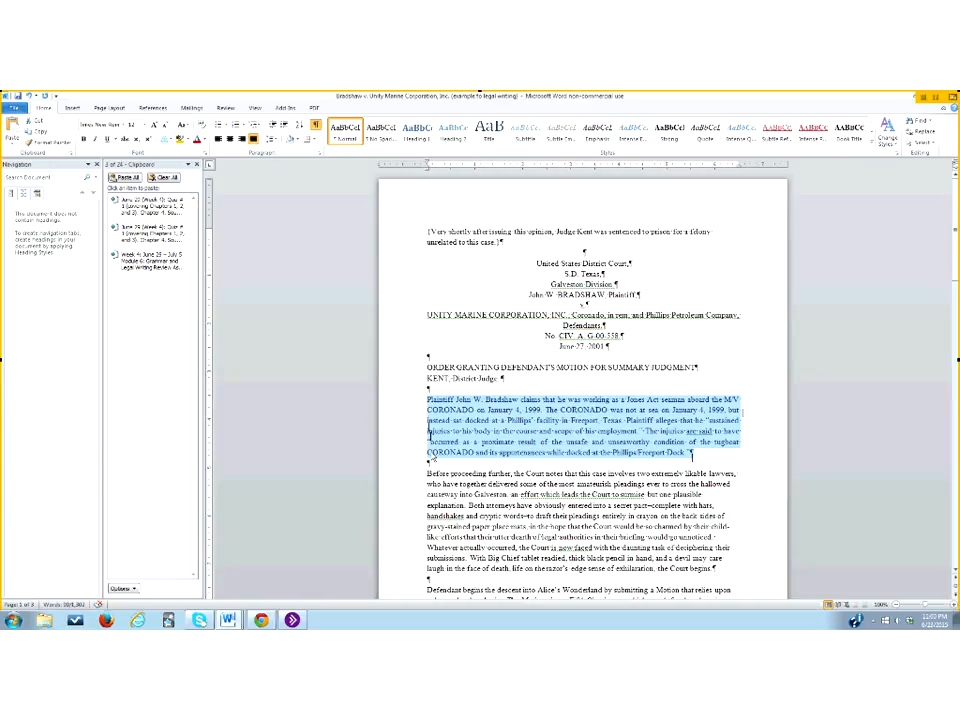
click(764, 442)
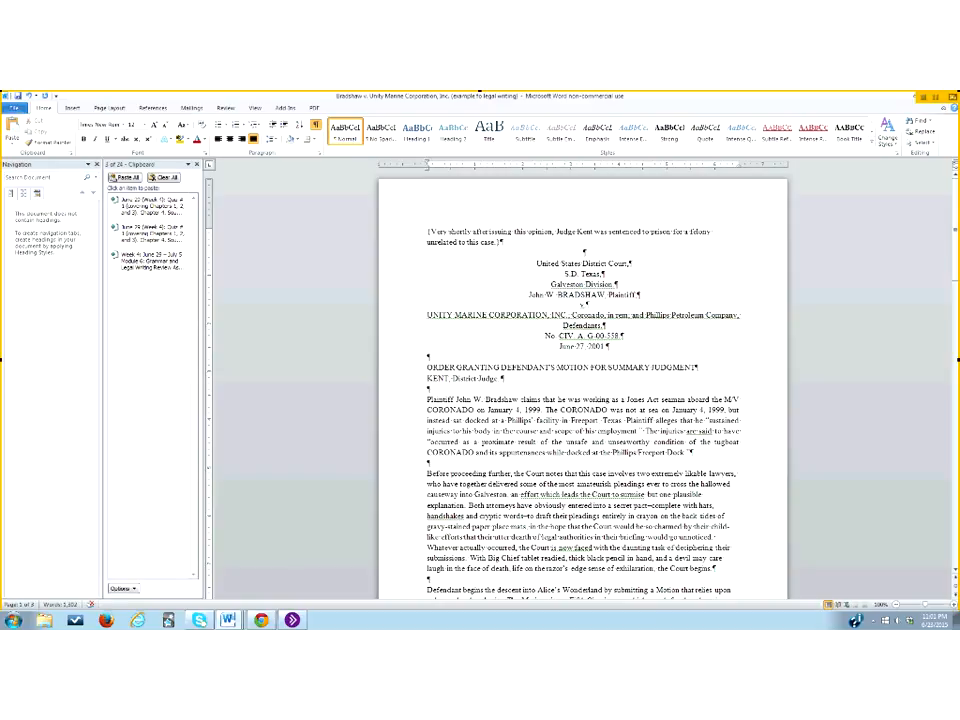
triple_click(428, 474)
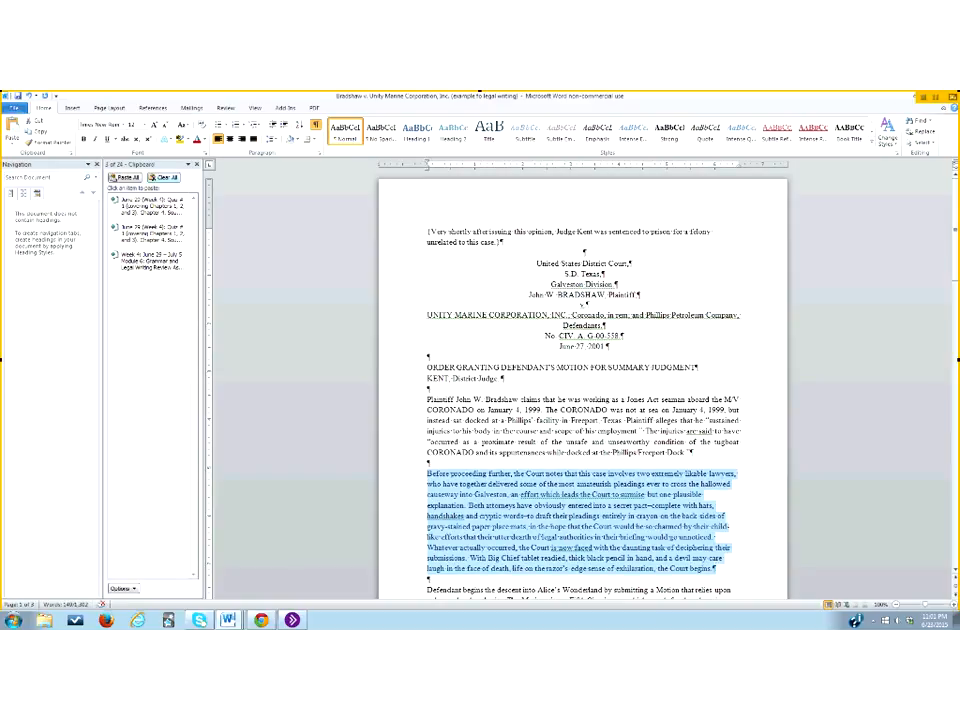
- Justify the Before proceeding further paragraph
key(ctrl+j)
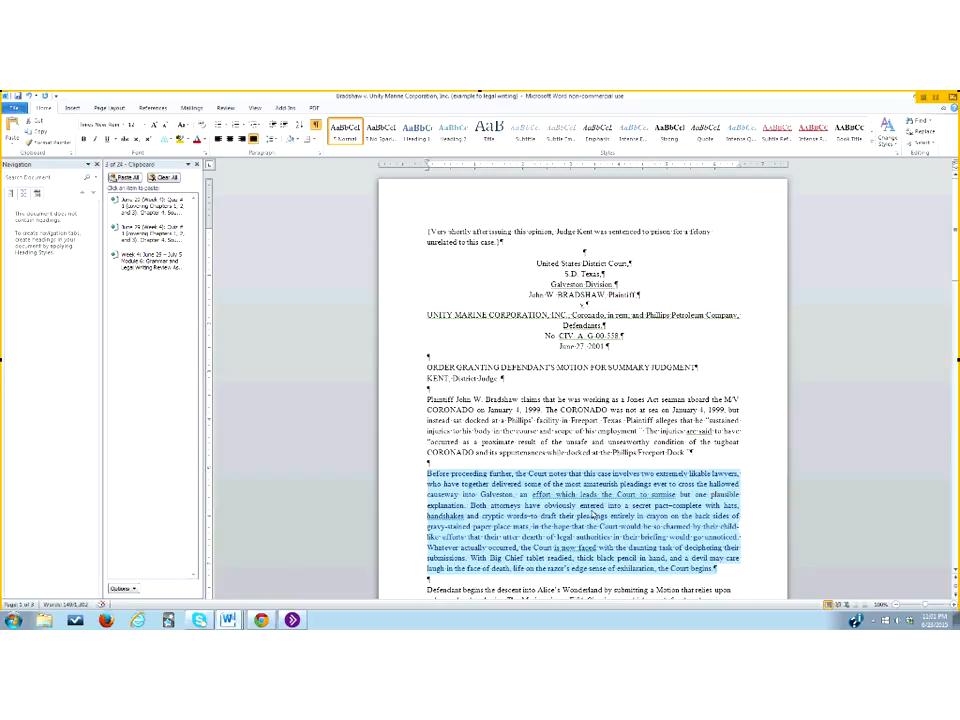
click(587, 506)
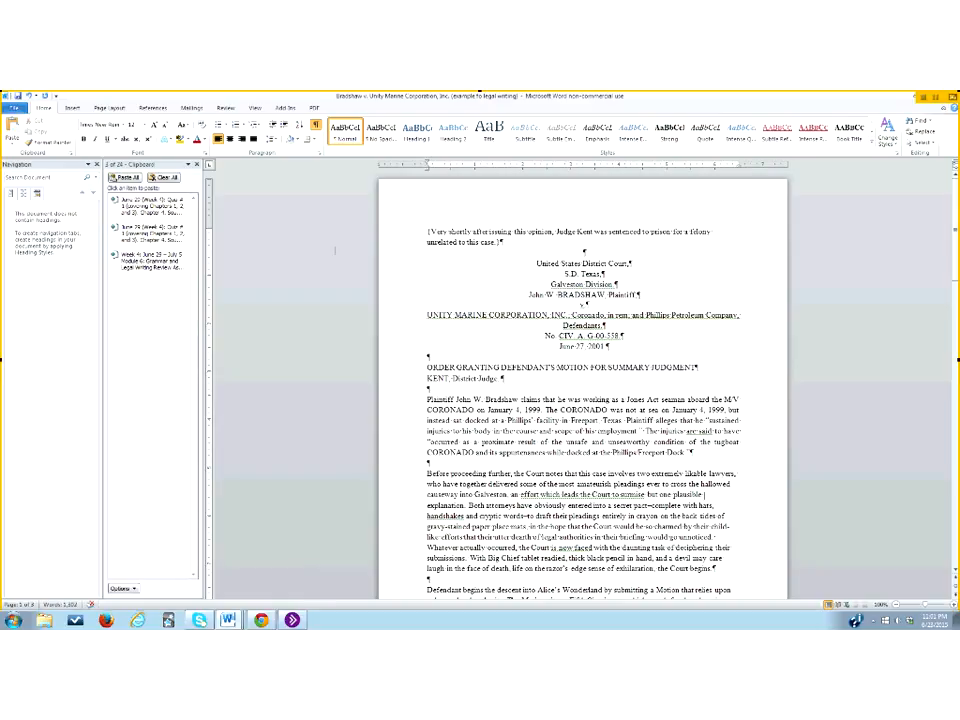
key(Delete)
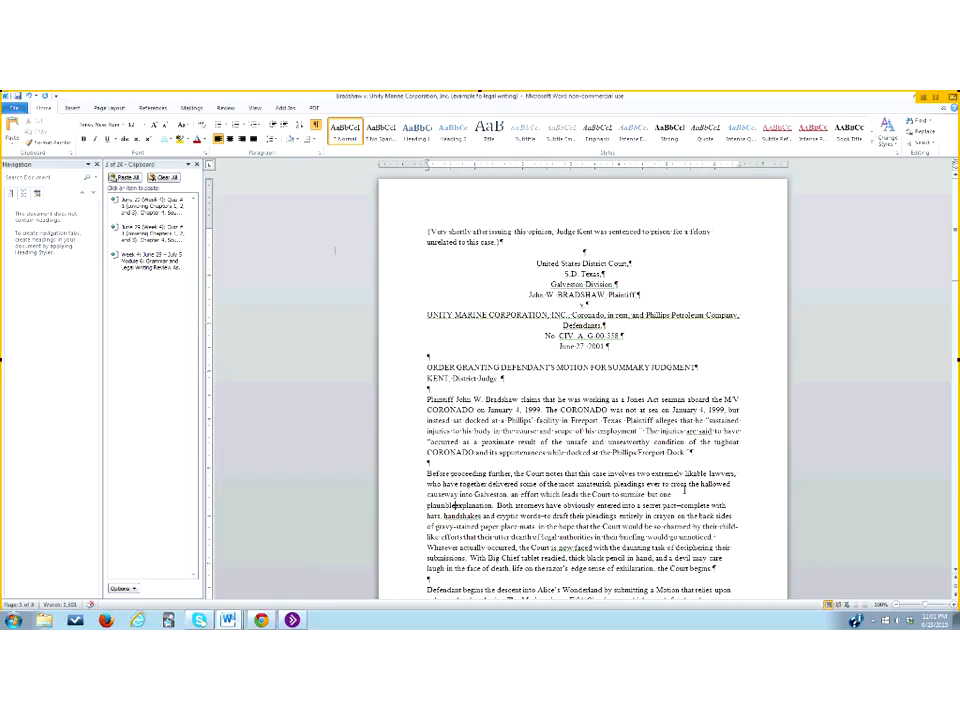
double_click(455, 506)
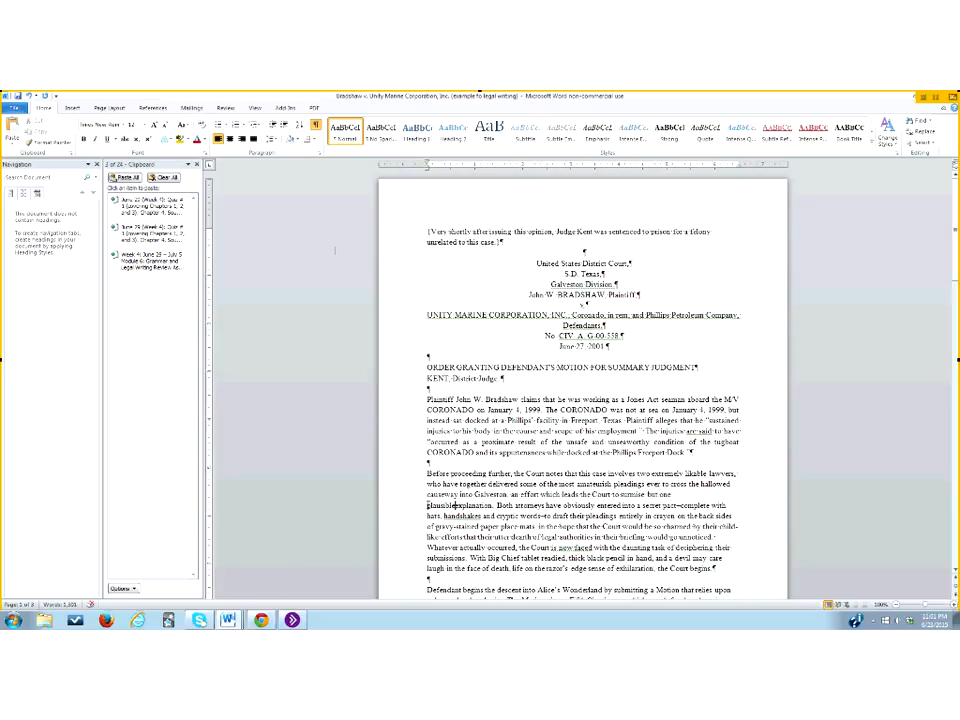
click(519, 537)
drag(429, 473, 715, 568)
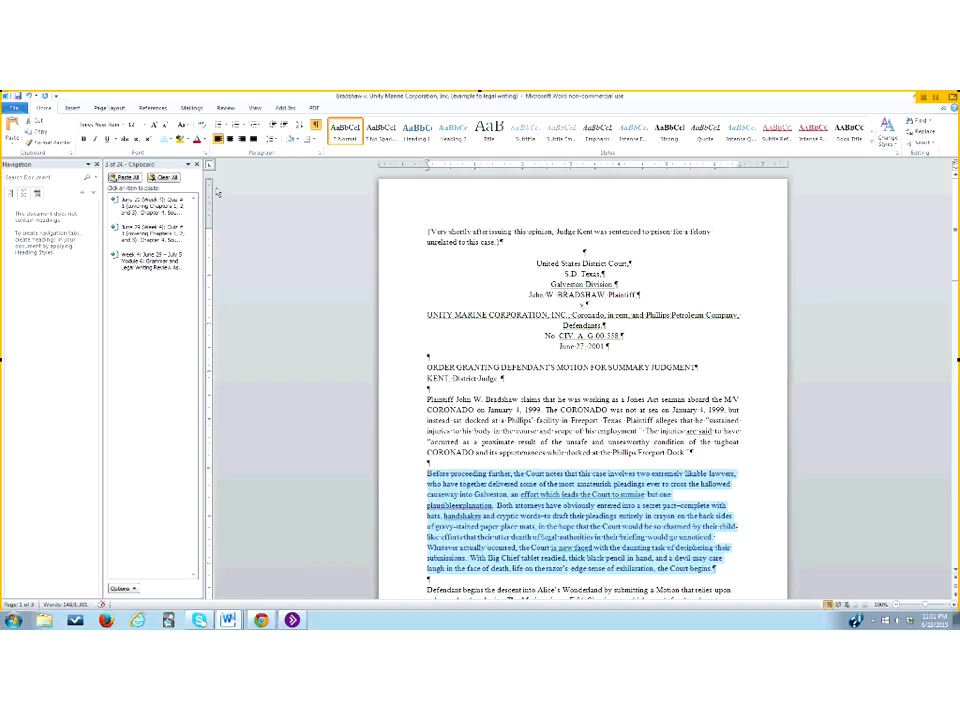
click(253, 140)
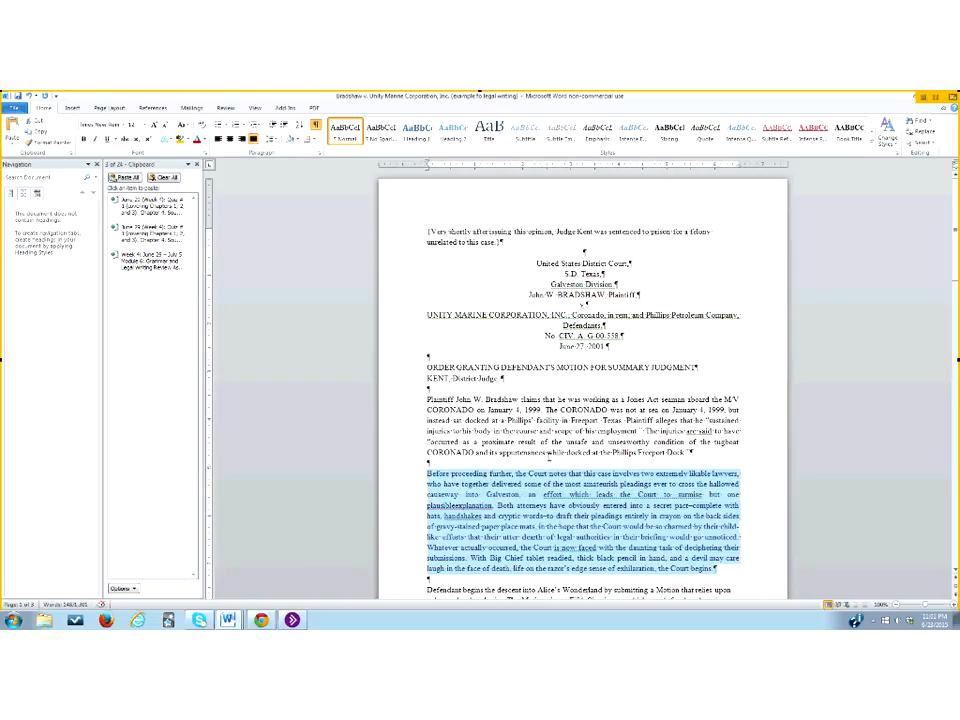
click(560, 506)
- Restore the space between 'plausible' and 'explanation' and check spacing on the causeway line
drag(427, 494, 741, 495)
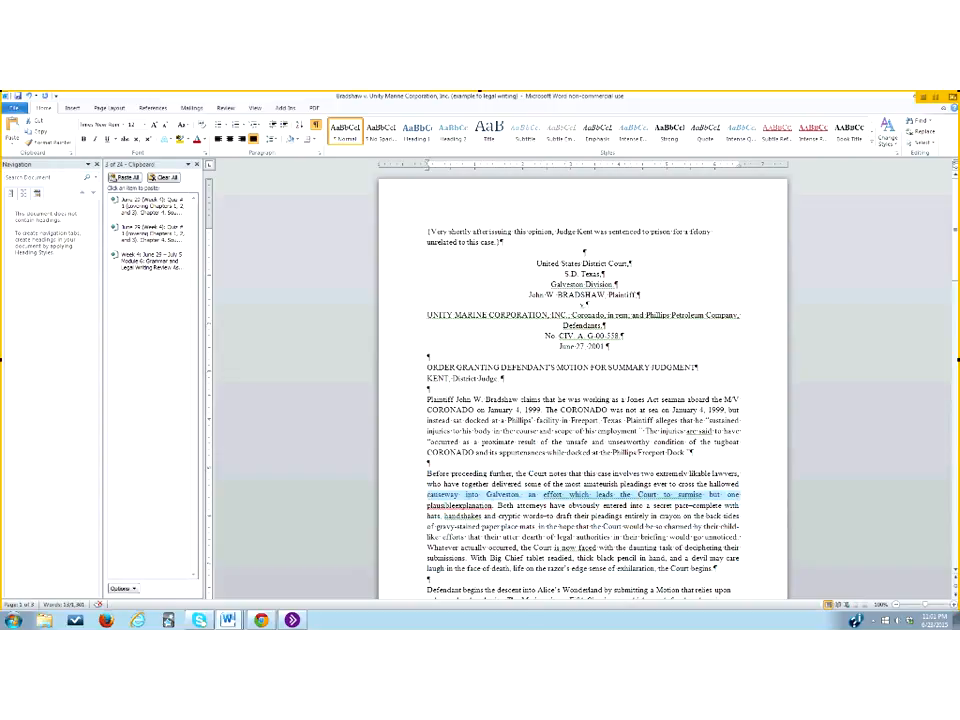
click(459, 494)
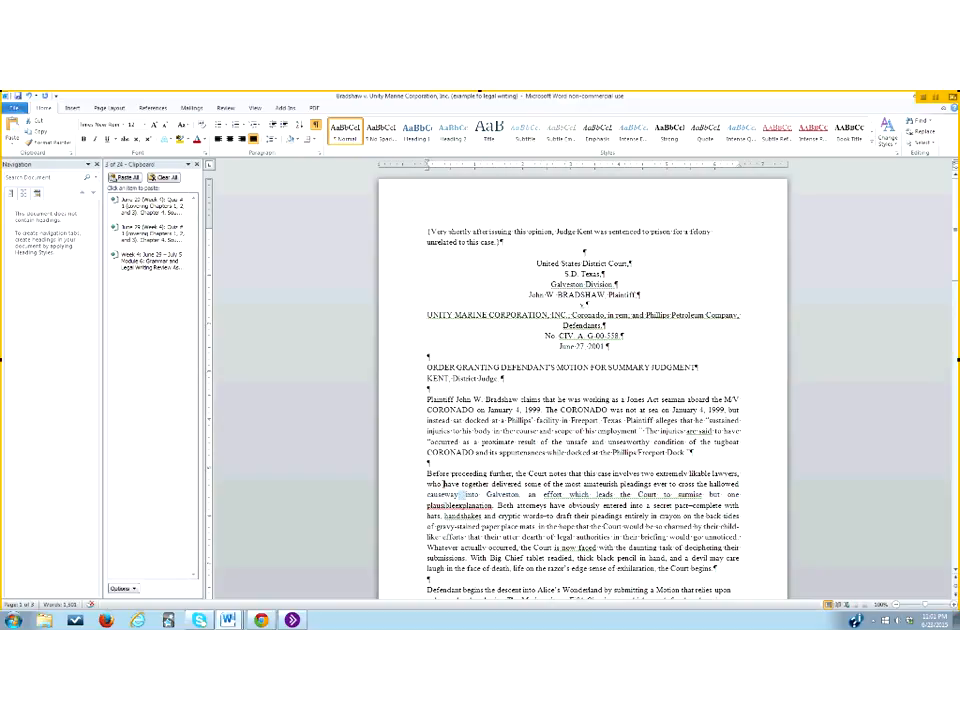
click(560, 497)
click(454, 506)
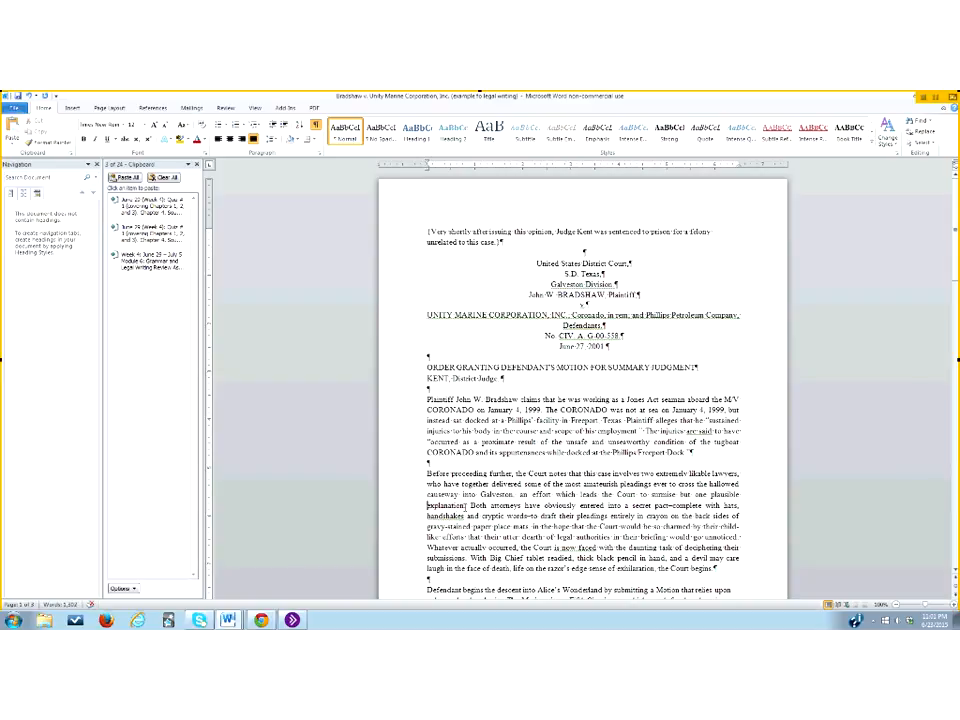
drag(459, 496, 463, 496)
- Left-align both the Plaintiff and Before proceeding further paragraphs
click(427, 399)
drag(427, 399, 716, 568)
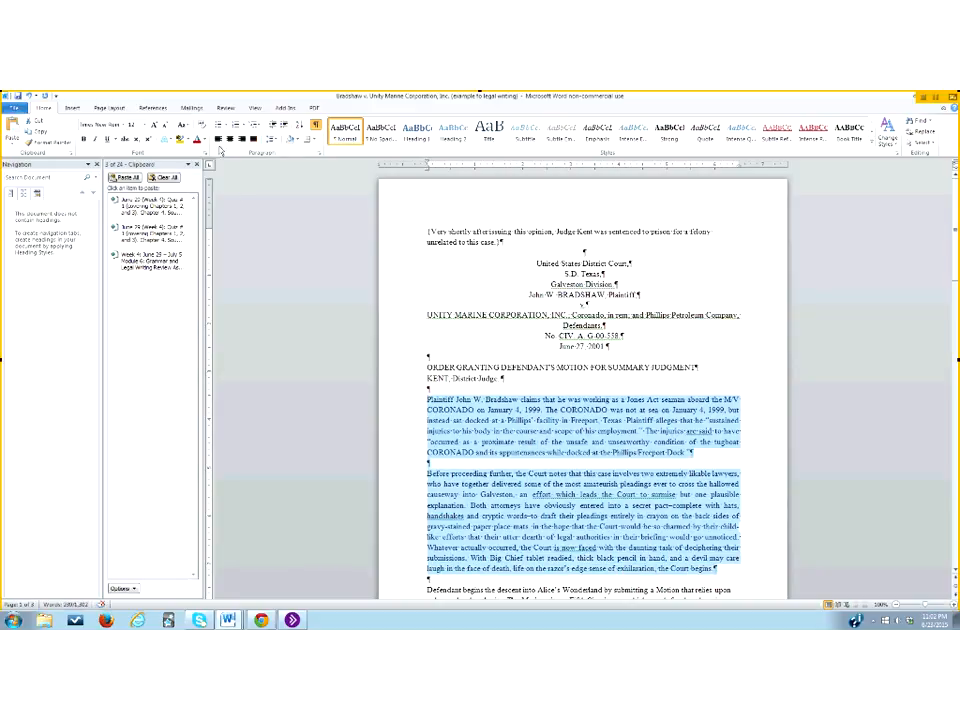
click(221, 140)
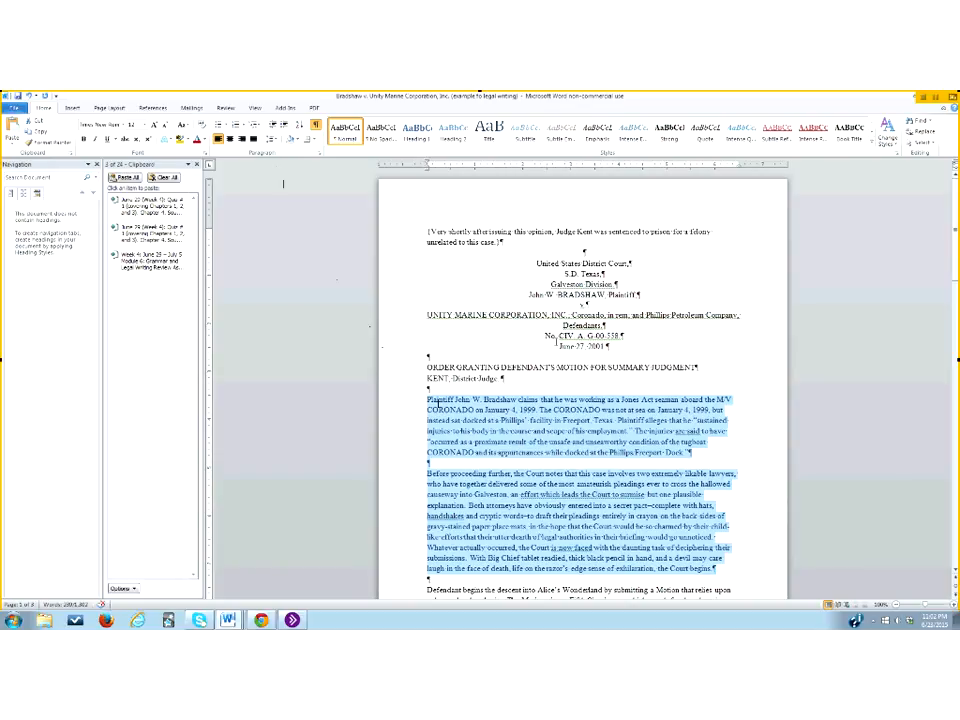
- Left-align the United States District Court line and tab it toward the page centre
triple_click(634, 262)
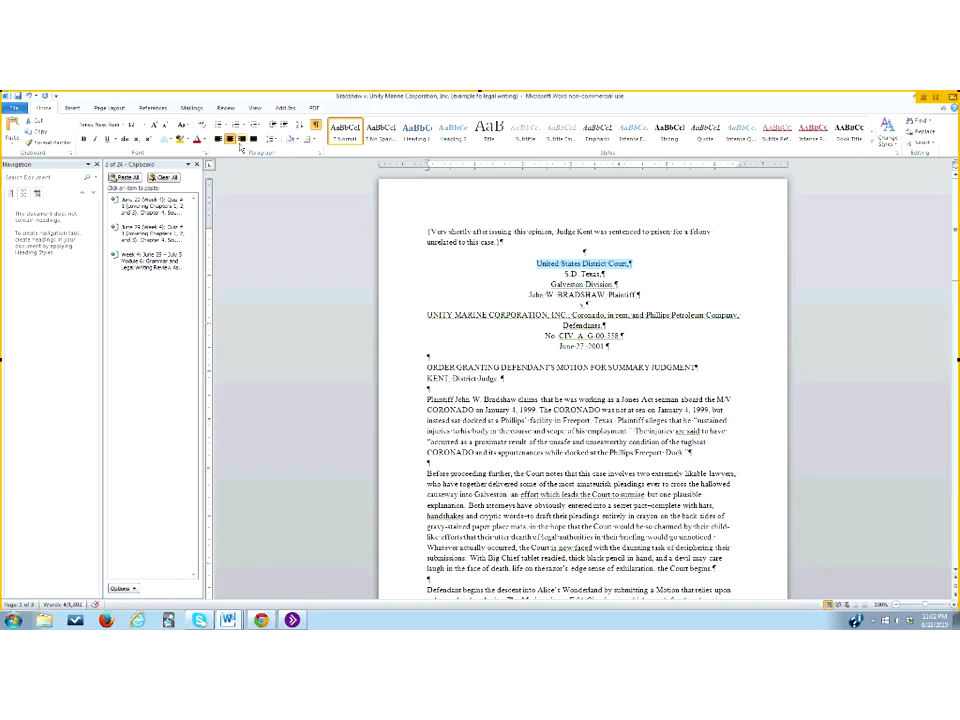
click(537, 272)
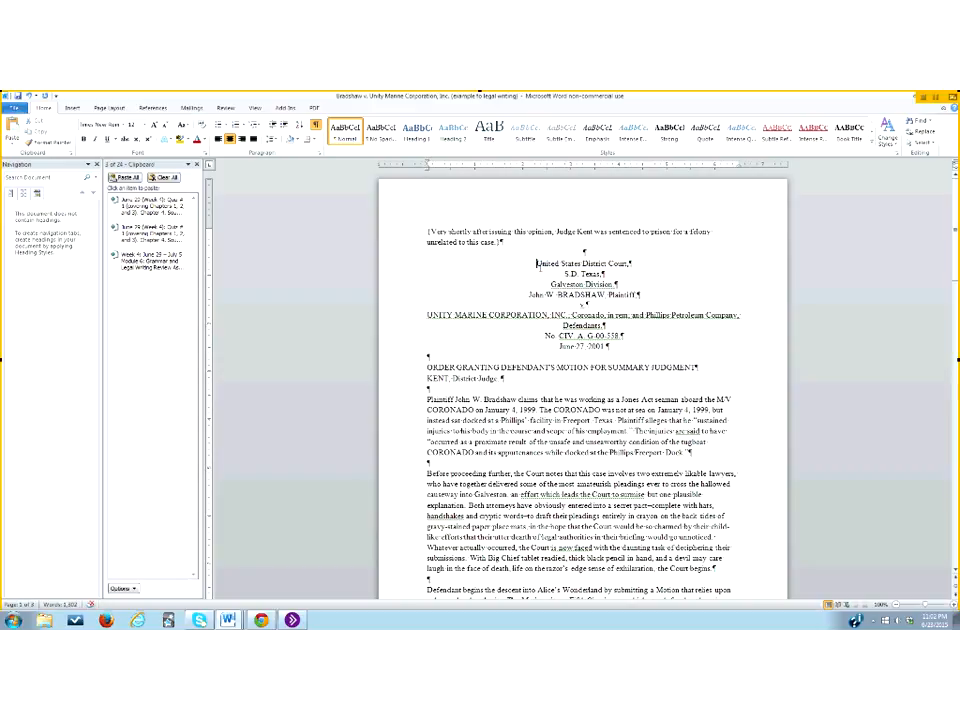
click(219, 140)
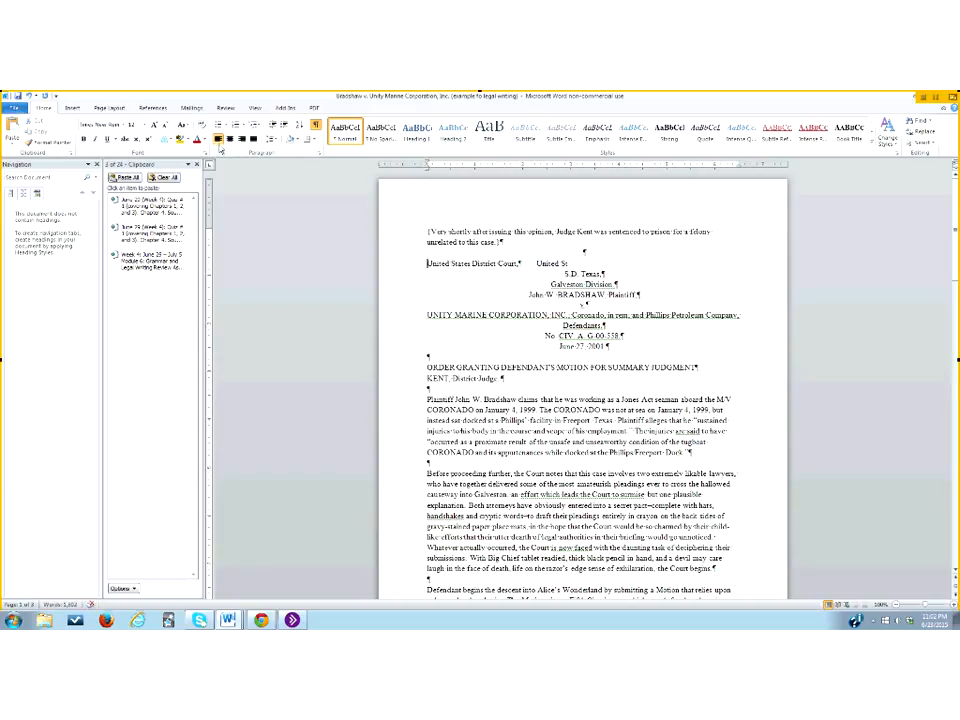
key(Tab)
key(Tab)
key(Tab)
key(Tab)
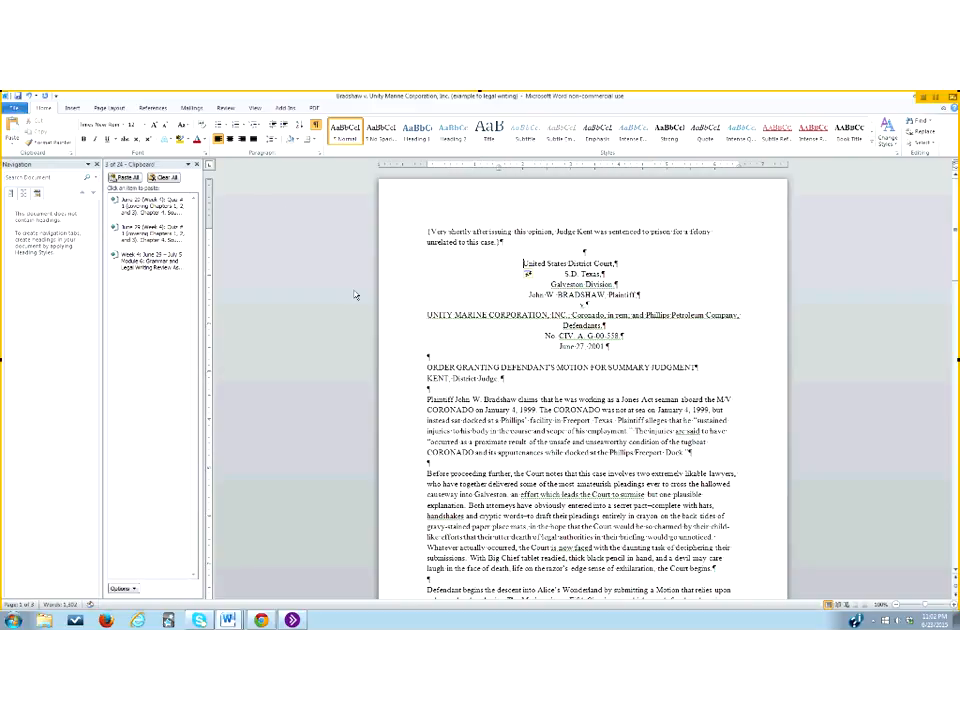
key(Tab)
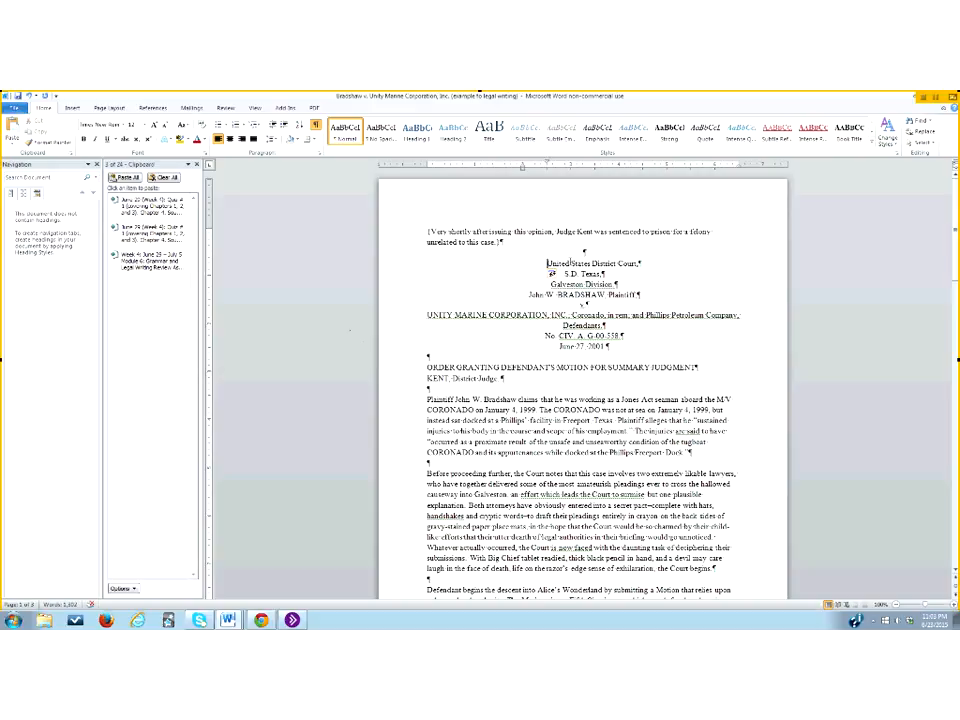
click(588, 264)
- Turn off 'Show all formatting marks' in Word Options > Display
click(16, 108)
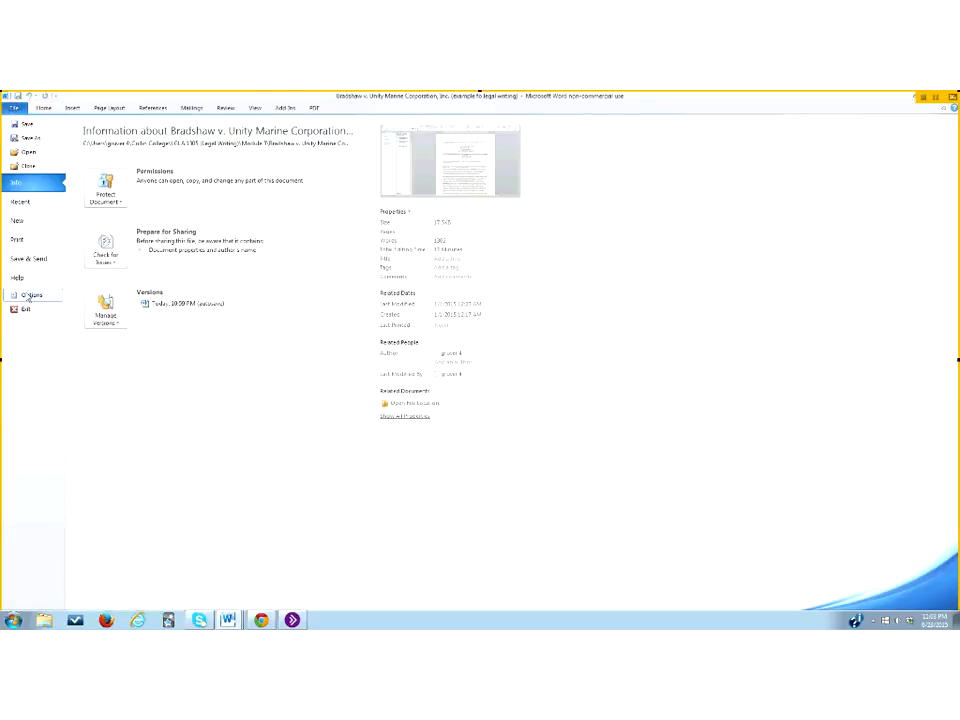
click(28, 296)
click(274, 271)
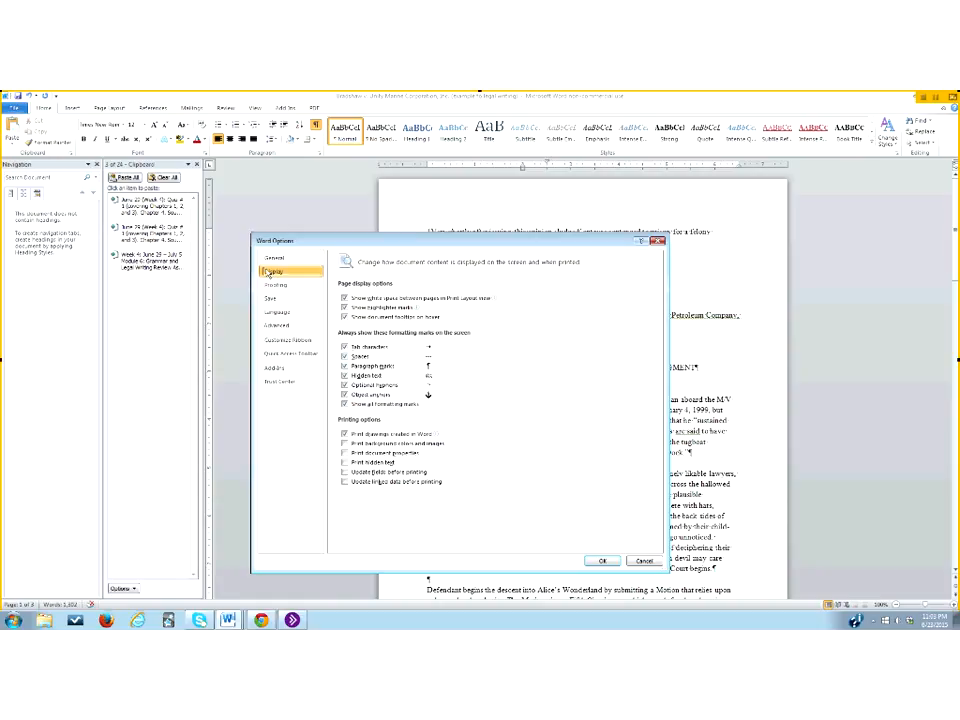
click(345, 403)
click(602, 560)
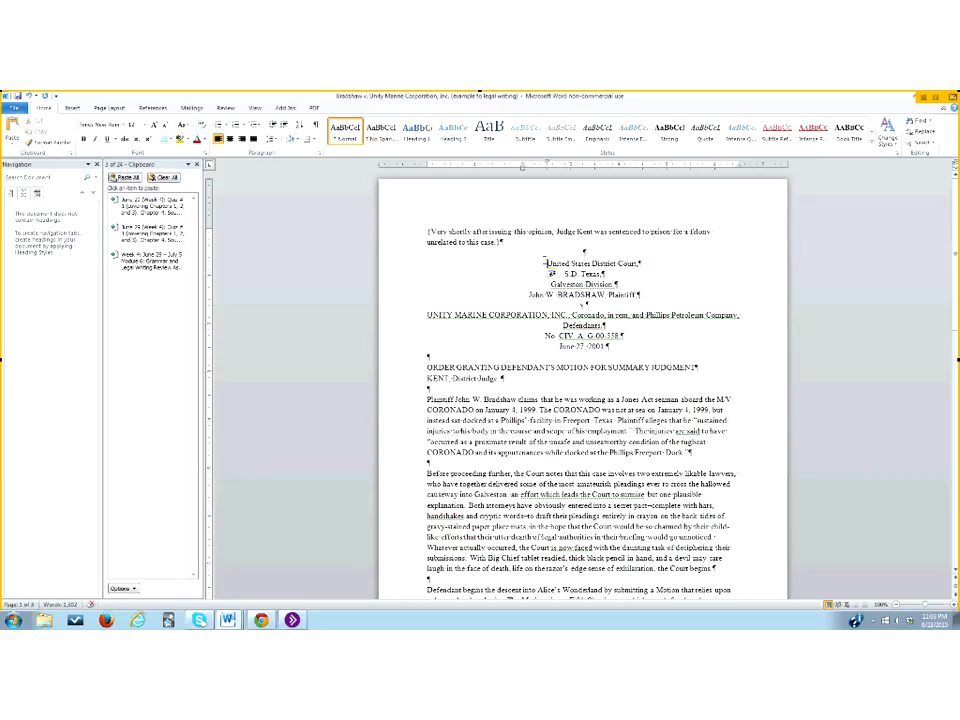
- Restore the empty line above the court line and push the court line right with a tab
click(546, 263)
key(BackSpace)
key(Return)
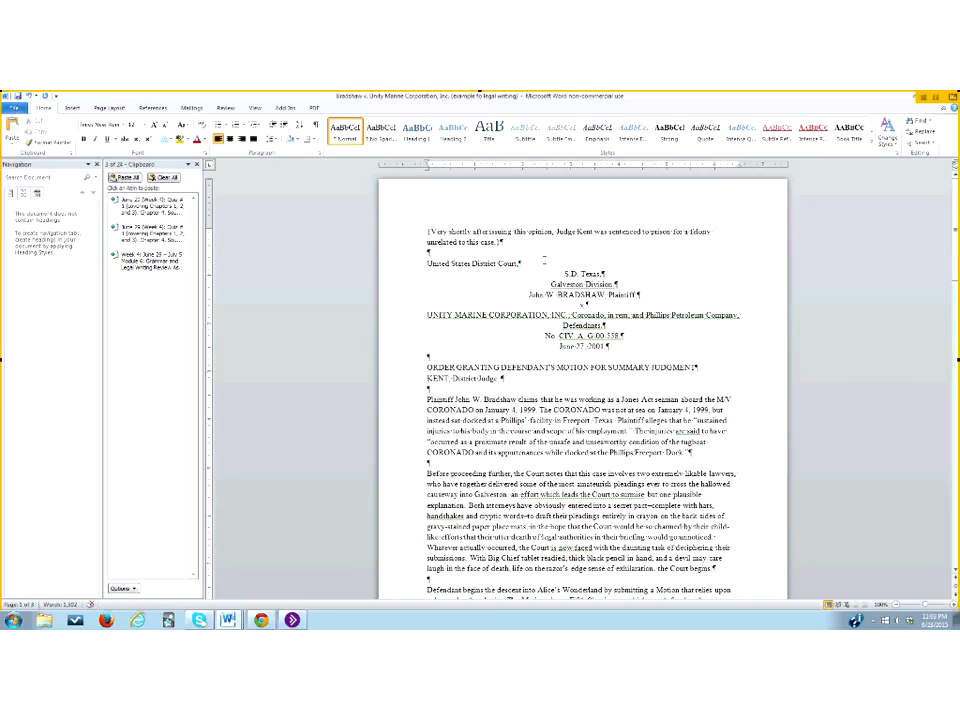
key(Tab)
key(Tab)
key(Tab)
key(Tab)
key(Tab)
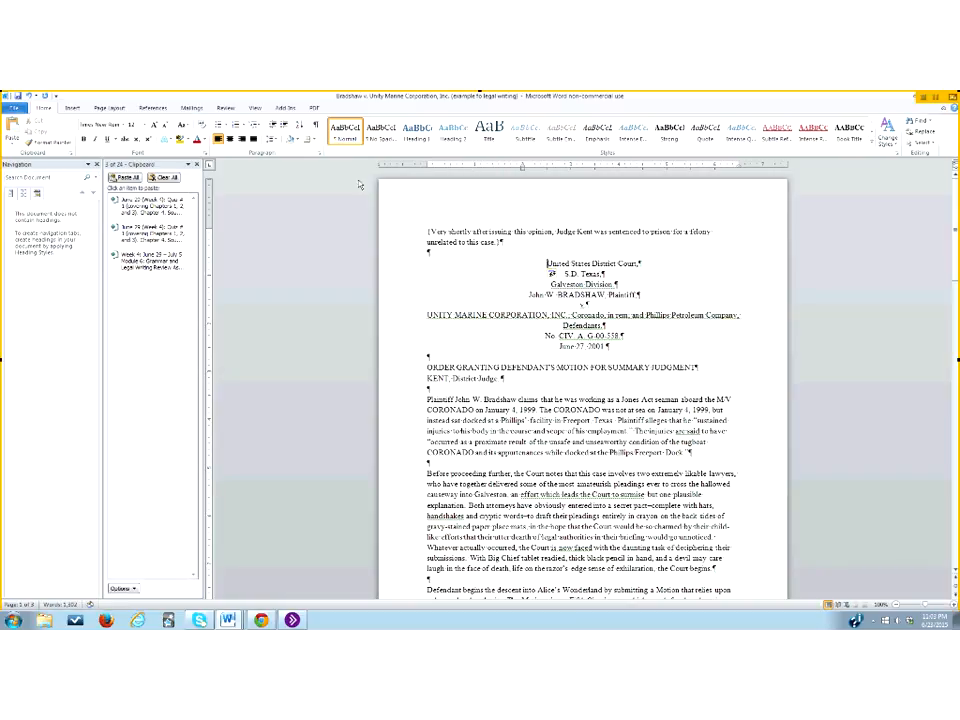
- Turn 'Show all formatting marks' back on in Word Options > Display
click(14, 108)
click(32, 297)
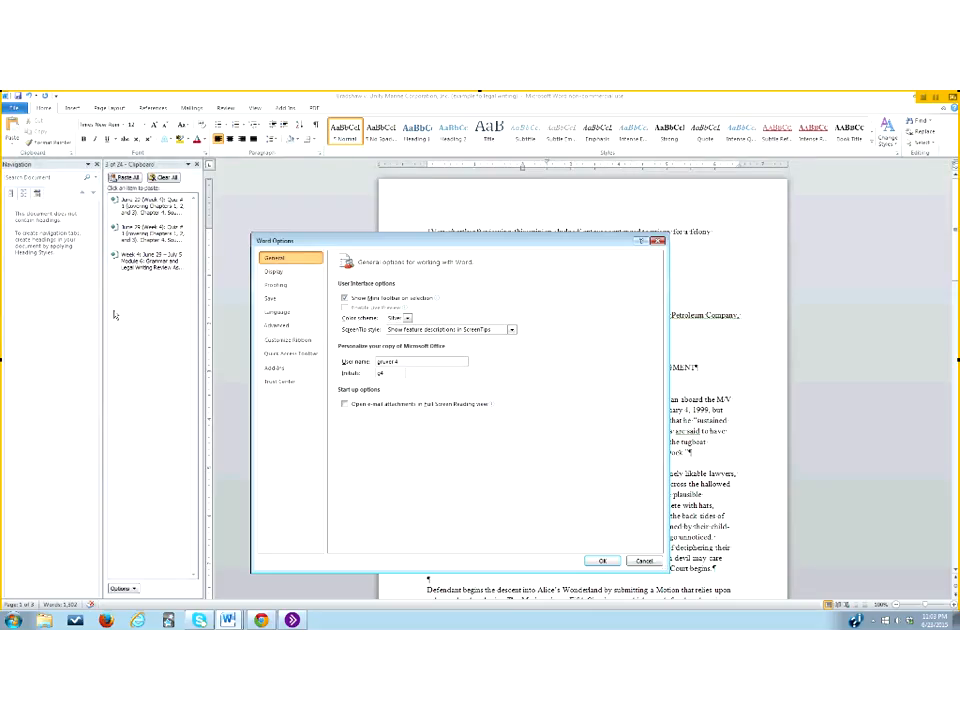
click(276, 274)
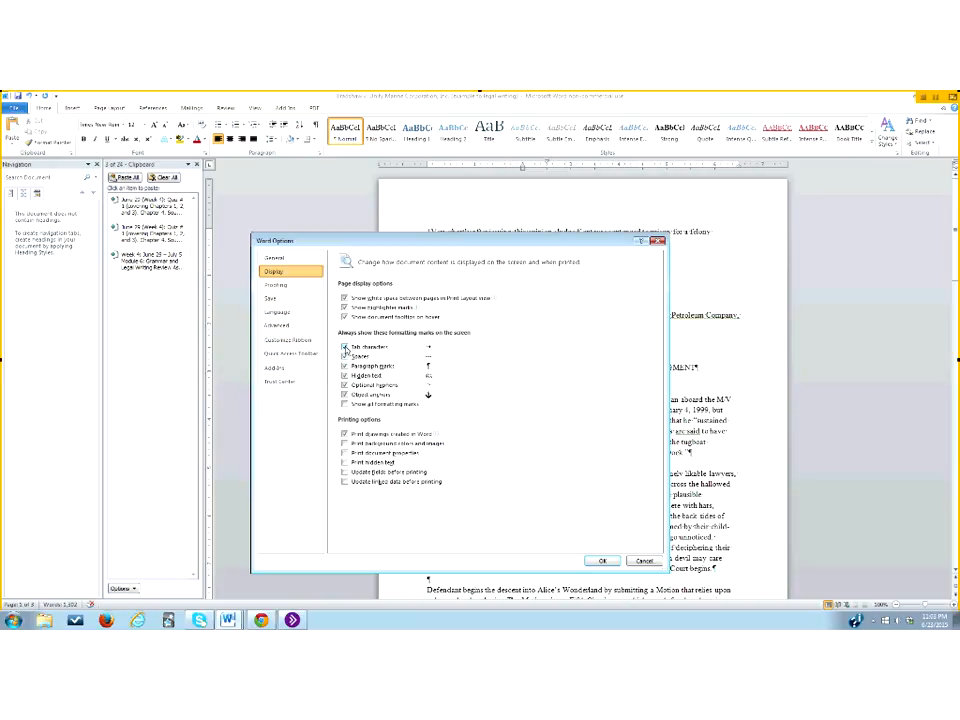
click(344, 404)
click(604, 561)
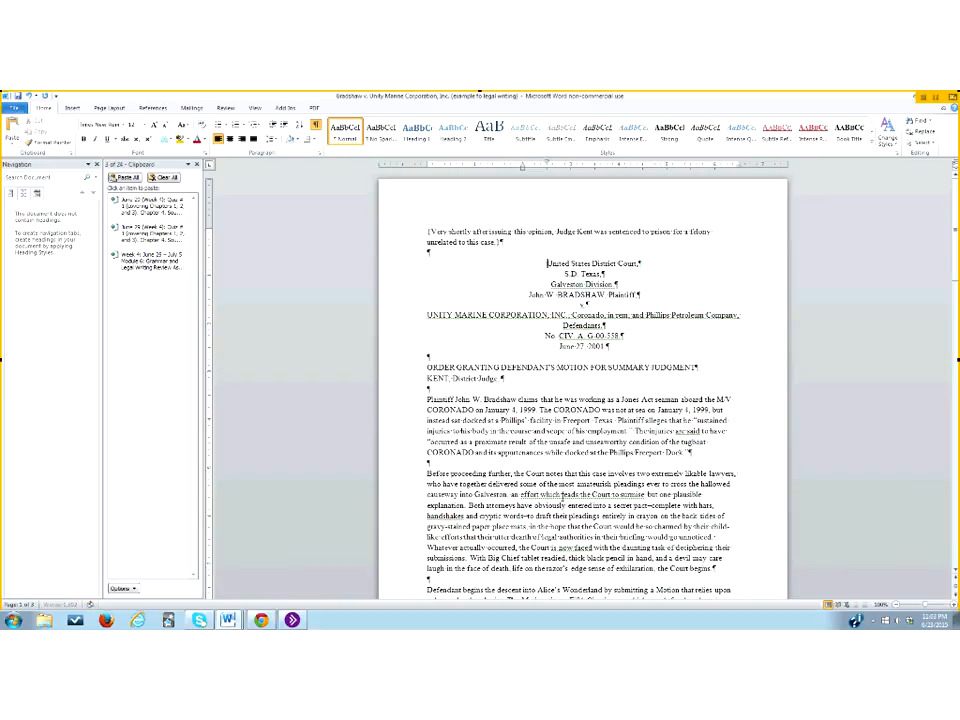
- Undo the court line's tab, restore the blank line above, and re-indent it with tabs
key(BackSpace)
key(BackSpace)
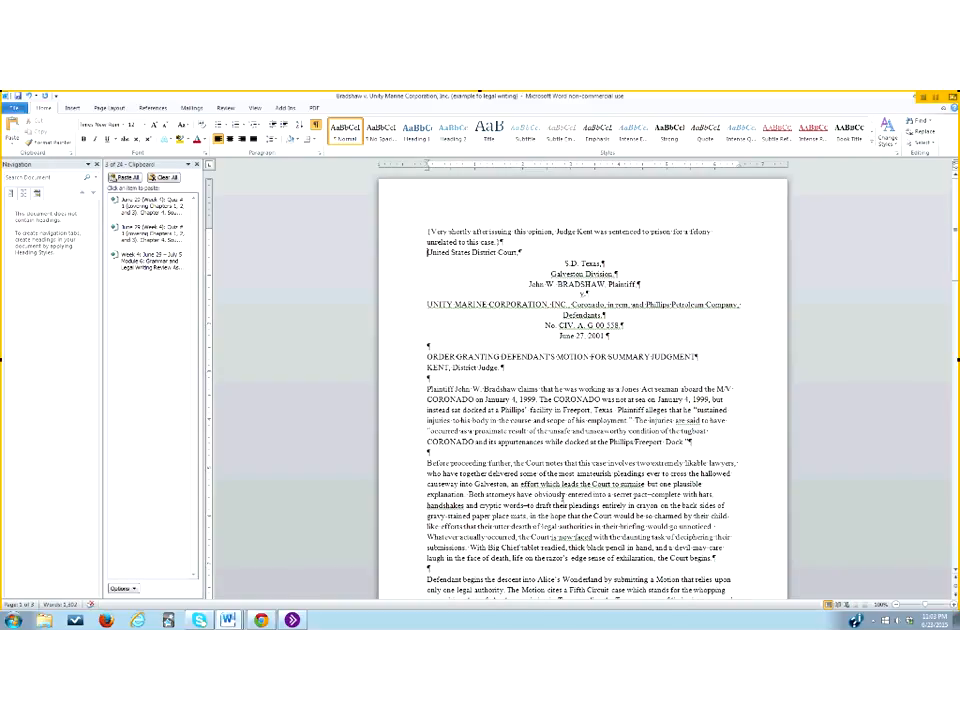
key(Return)
key(Tab)
key(Tab)
key(Tab)
key(Tab)
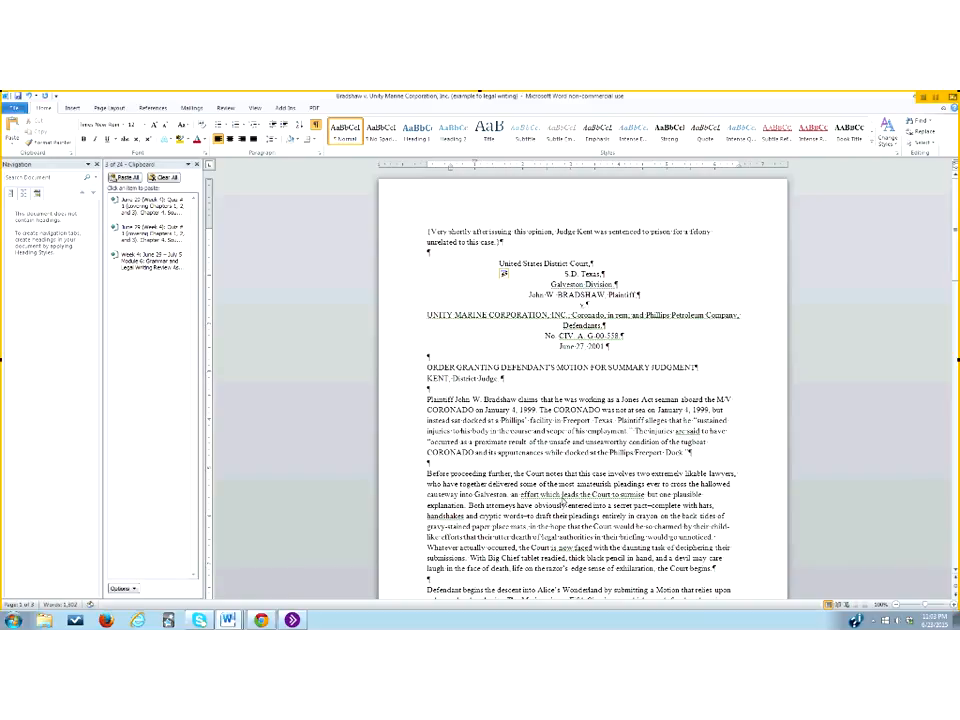
- Insert a row of tabs in the blank practice document, then return to the Bradshaw motion
click(236, 625)
key(Tab)
key(Tab)
key(Tab)
key(Tab)
key(Tab)
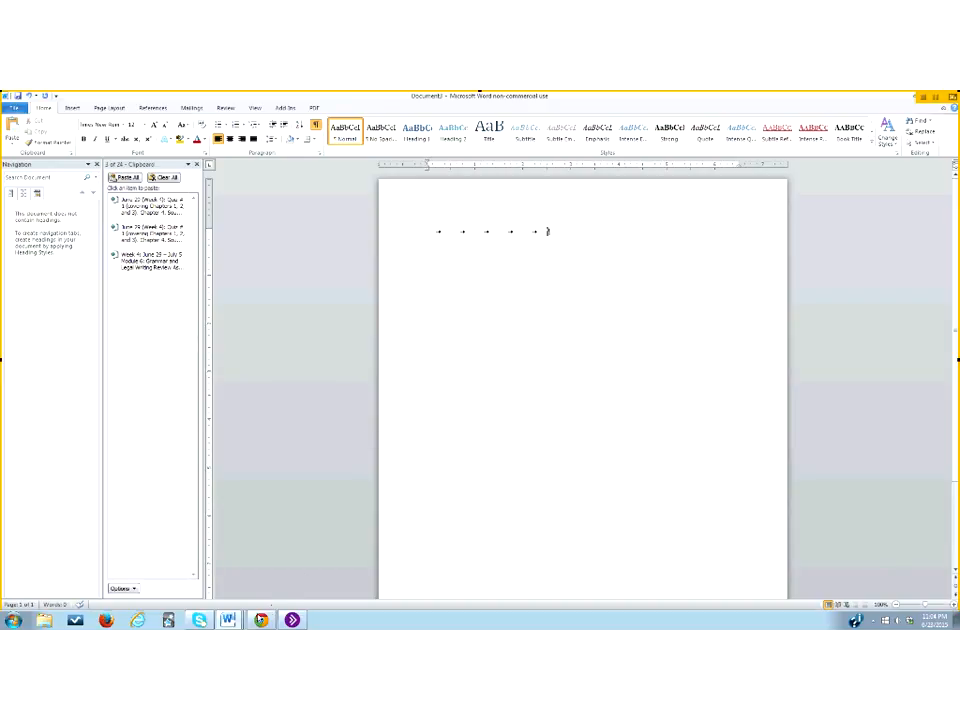
click(234, 622)
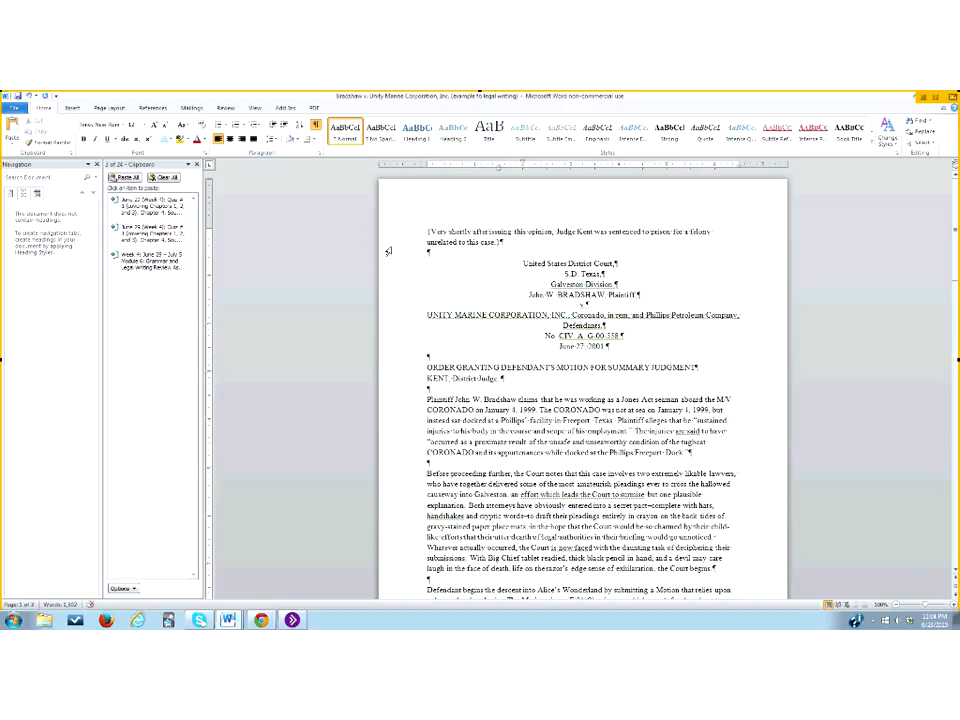
- Center the court line with its left indent back at the margin, then switch to the practice document
click(230, 141)
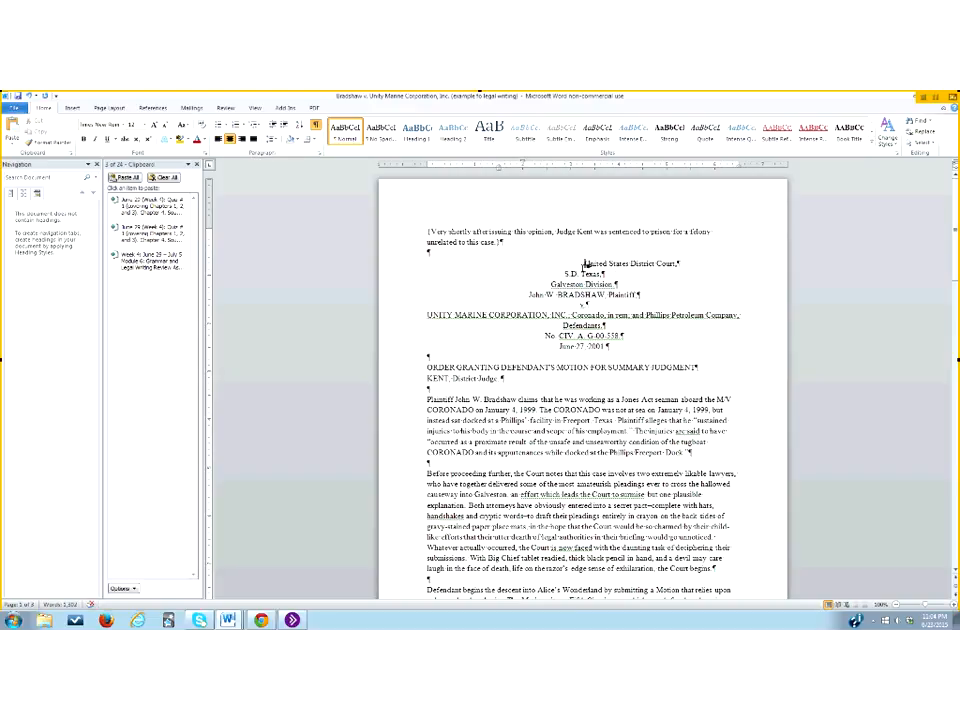
click(231, 140)
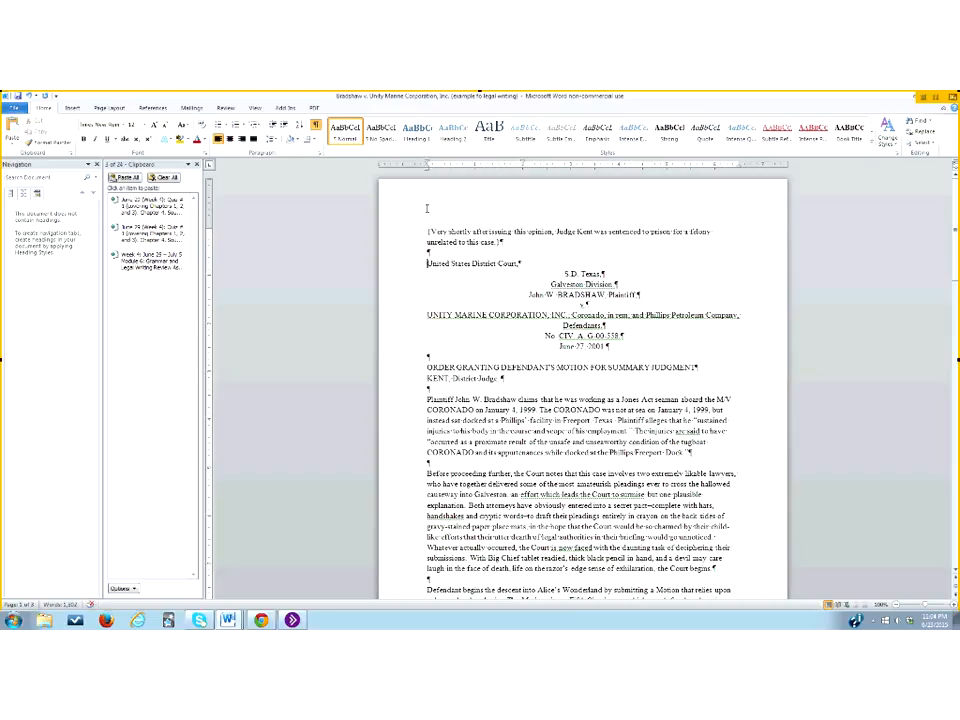
click(230, 140)
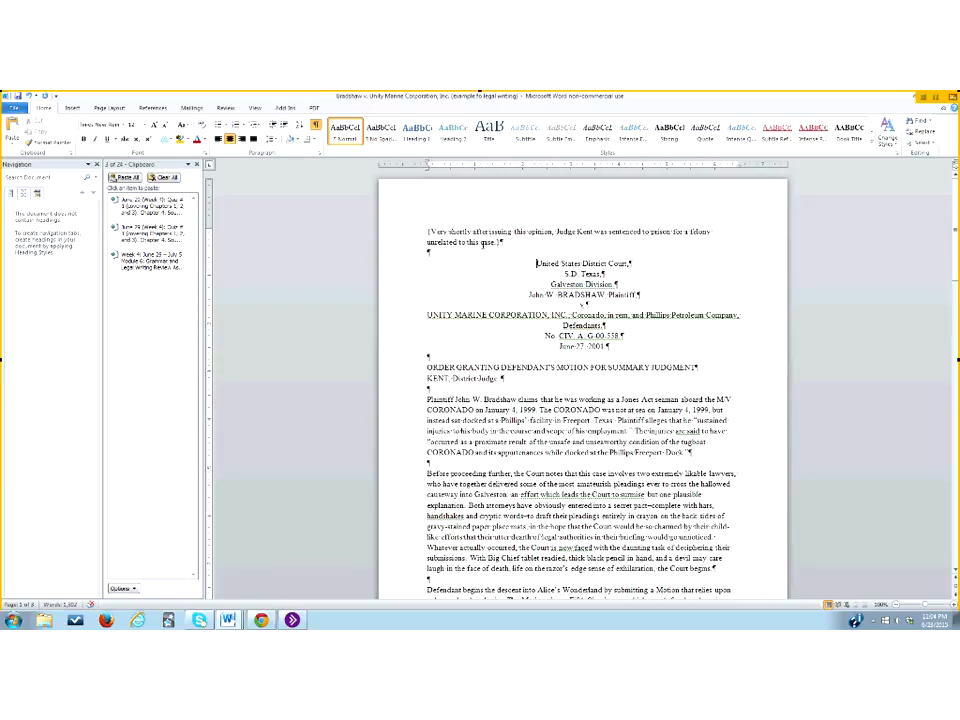
drag(427, 170, 476, 172)
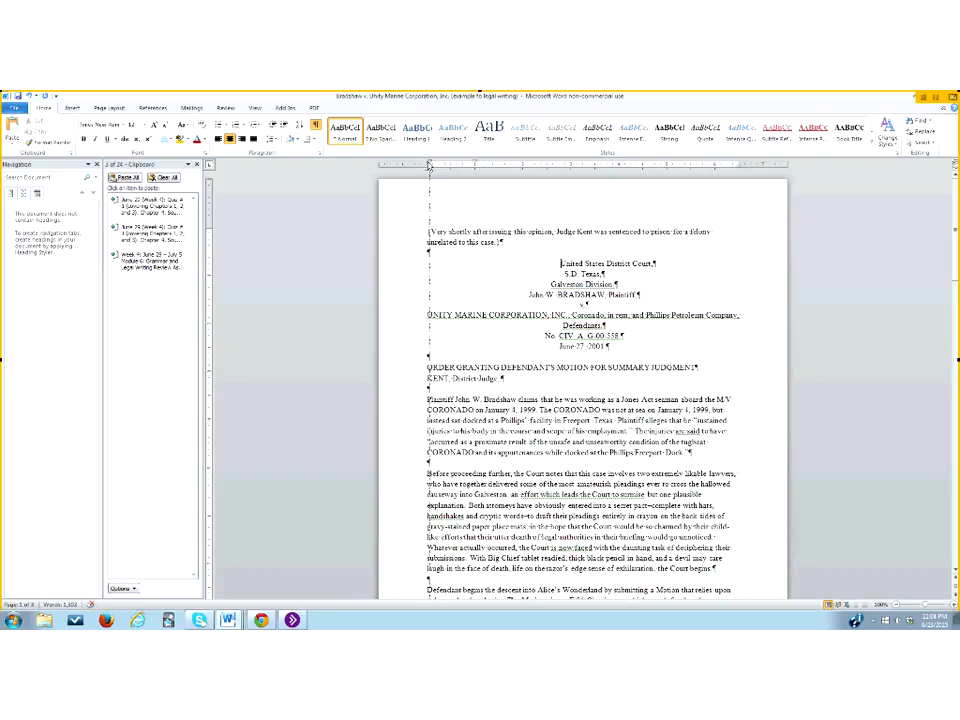
drag(476, 165, 425, 166)
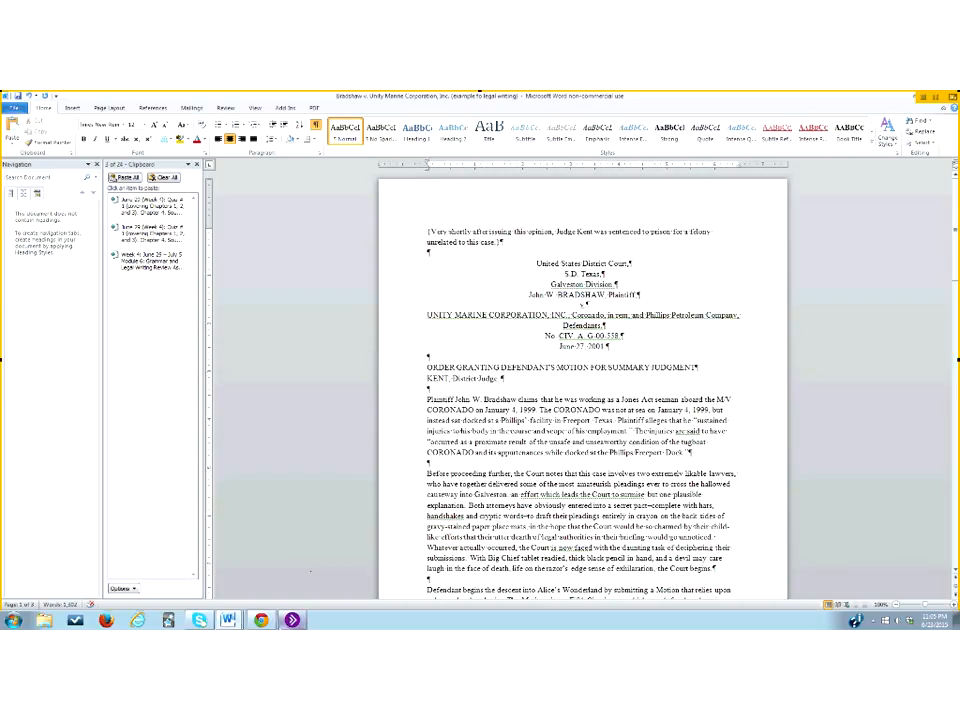
mouse_move(230, 621)
click(193, 566)
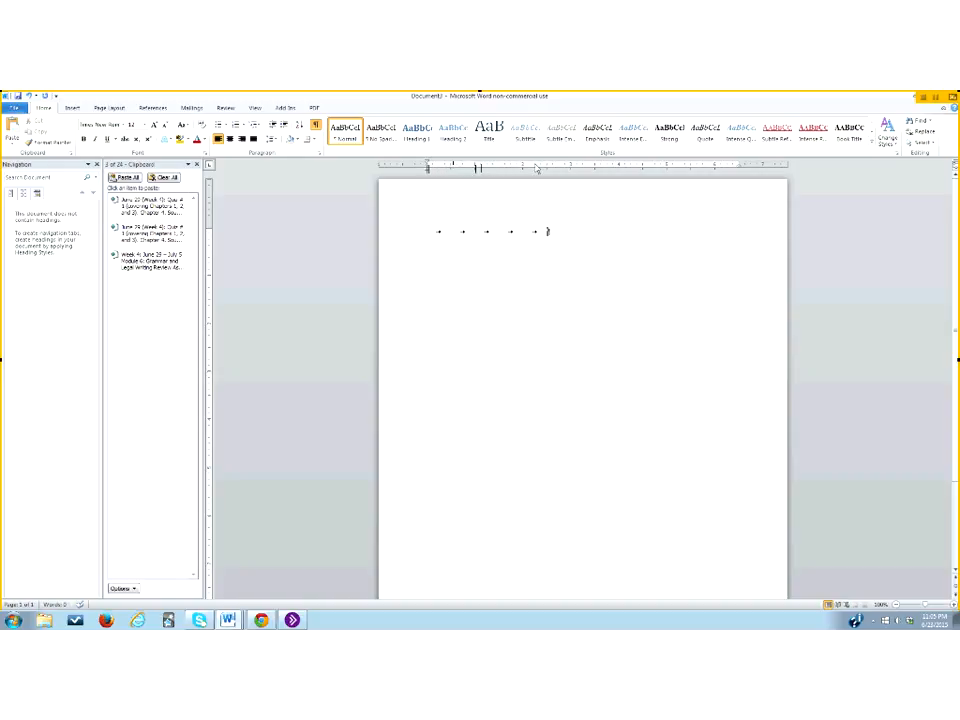
- Try a custom ruler tab stop for the tab row, then undo it and drag it off to keep default stops
click(953, 166)
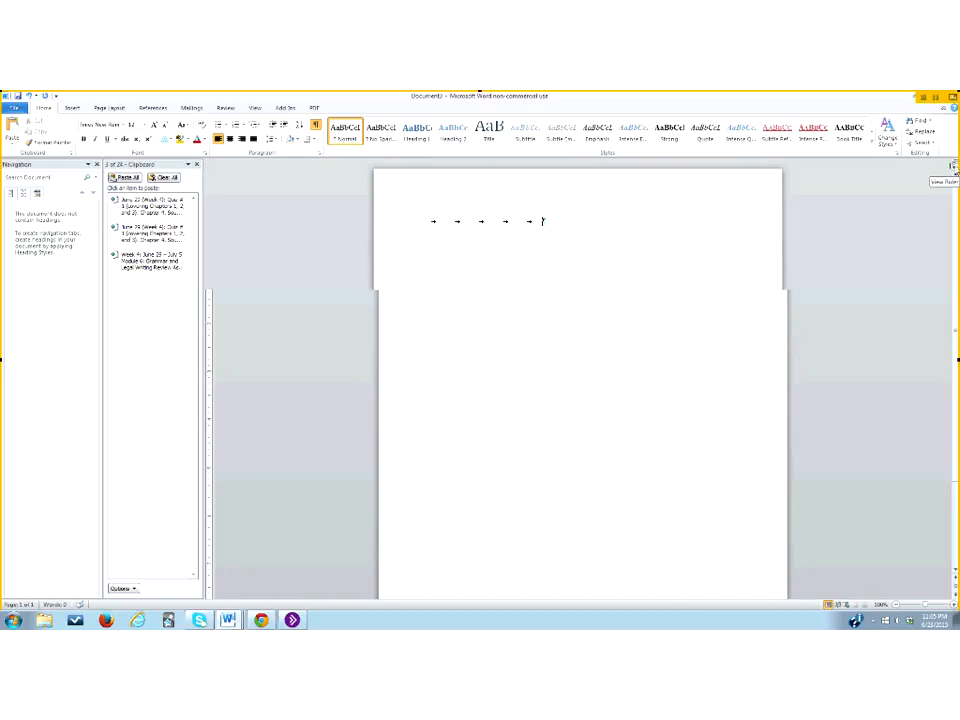
click(953, 167)
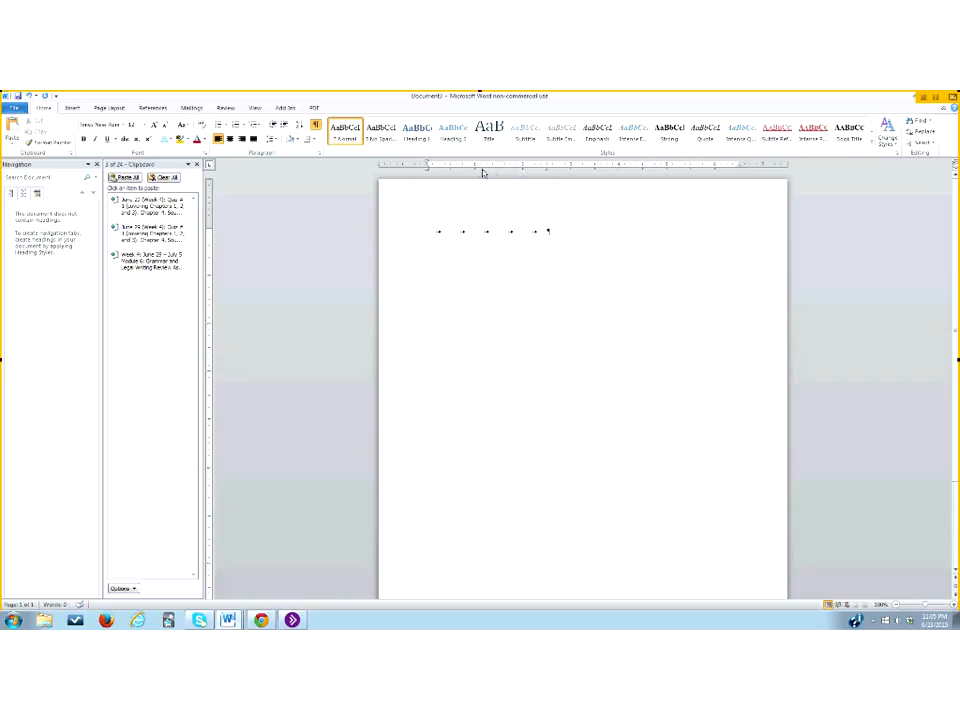
drag(475, 168, 484, 168)
drag(520, 172, 509, 172)
click(30, 97)
click(30, 97)
click(30, 97)
drag(439, 166, 447, 173)
- Type 'Smith v. Green, 123 S.W.3d 456 (Tex. 2010)' on a new line below the tabs
key(Return)
text(Smith v. Green, 123 S.W.3d 456 (Tex. )
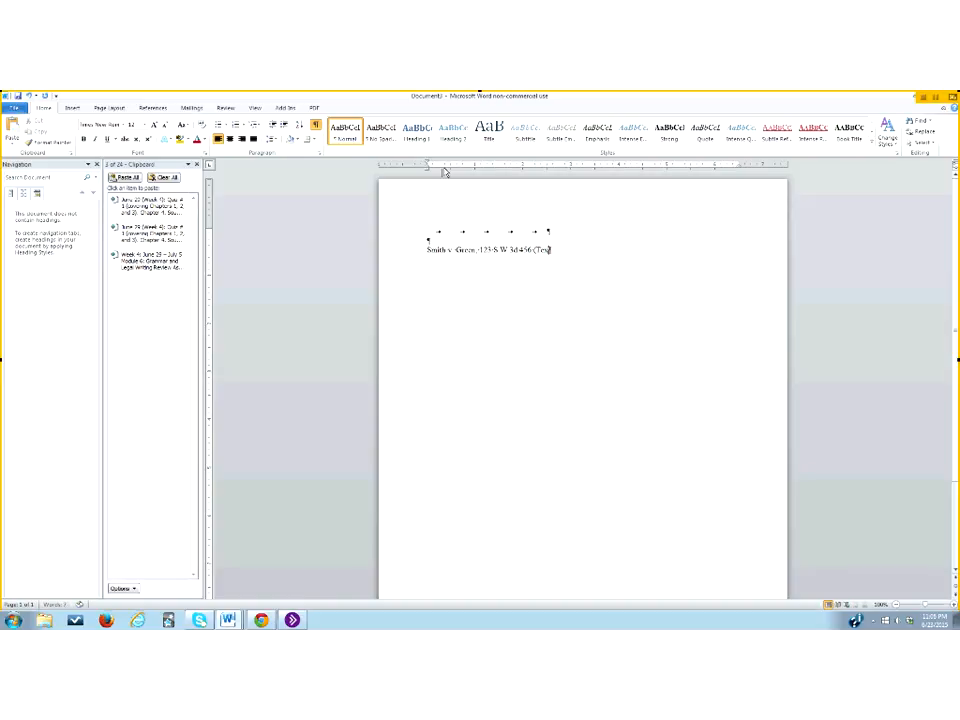
text(2010))
- Confirm Times New Roman in the Font dialog for the selected 'Smith v. Green'
drag(427, 250, 466, 252)
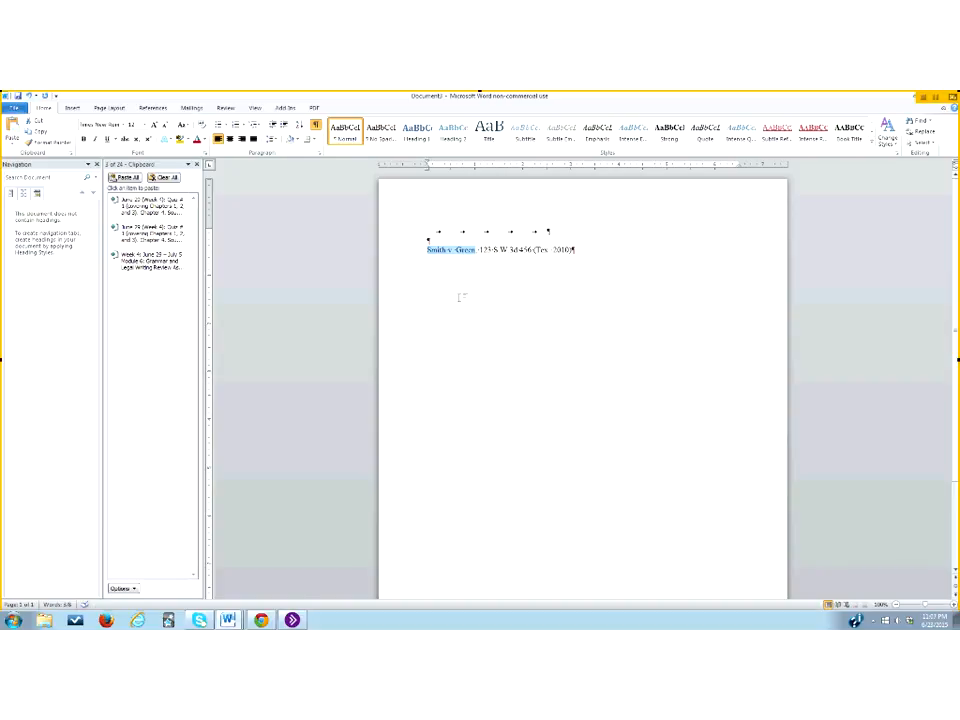
click(202, 152)
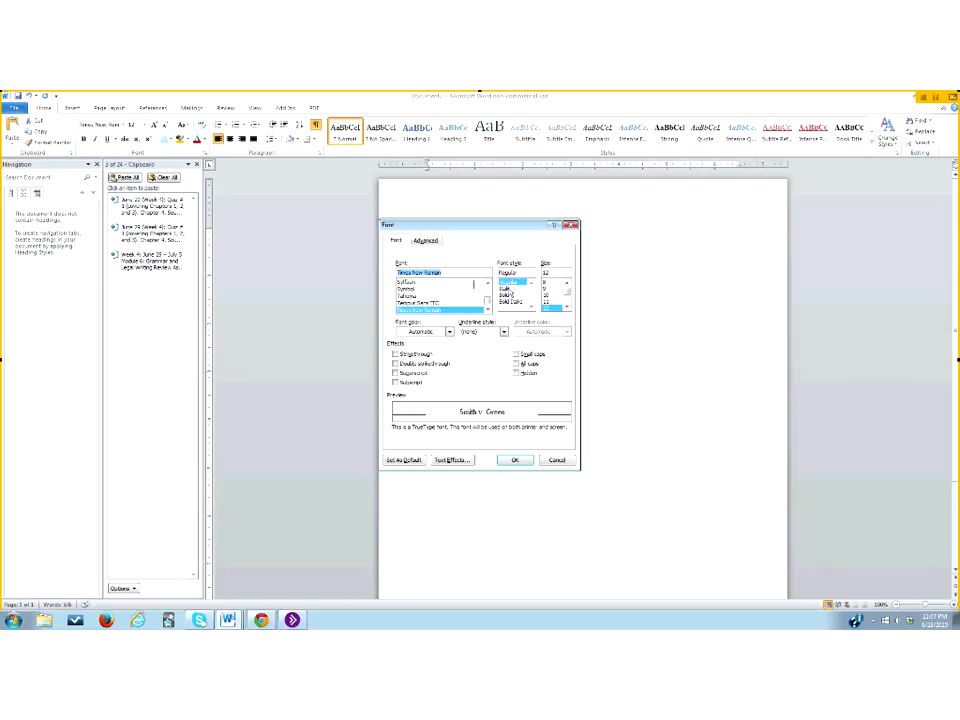
click(518, 460)
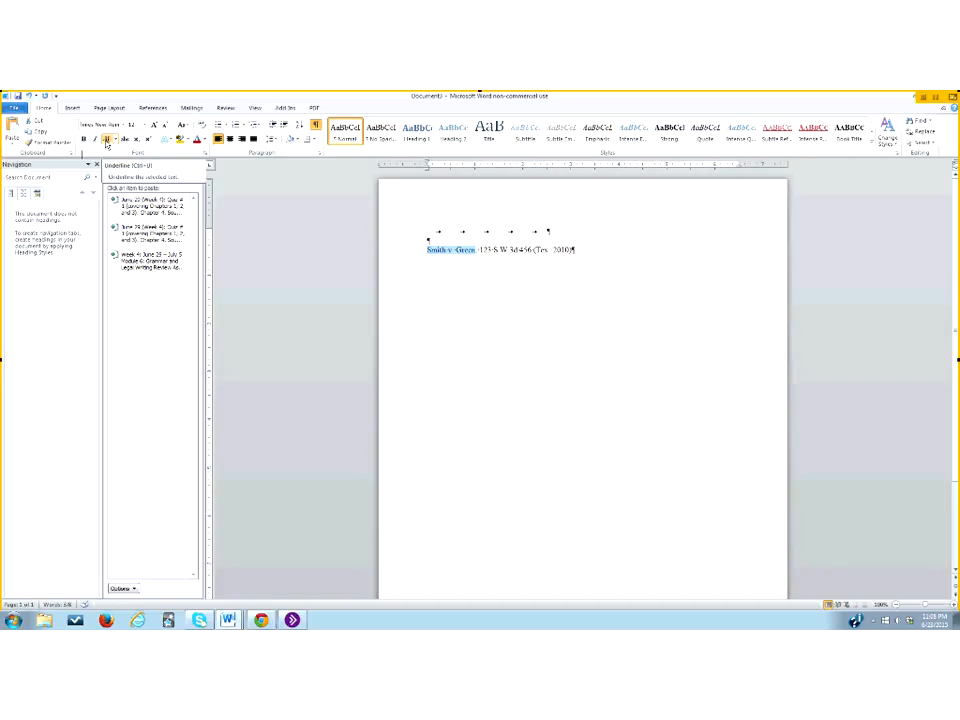
- Try underlining 'Smith v. Green', then remove the underline and italicize it instead
click(107, 140)
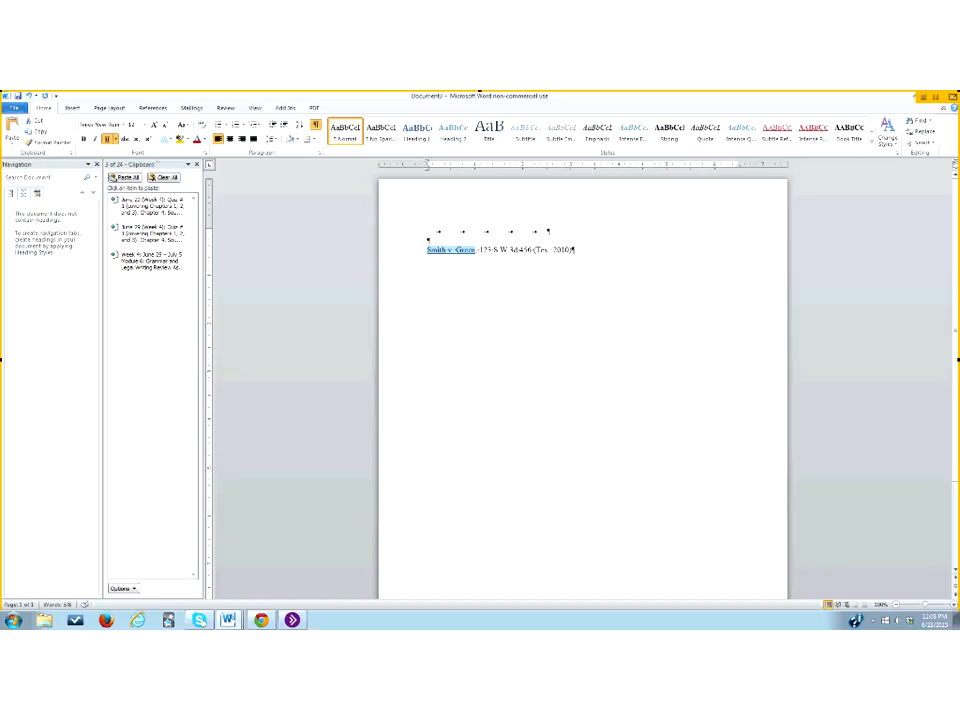
click(96, 141)
click(383, 318)
click(575, 311)
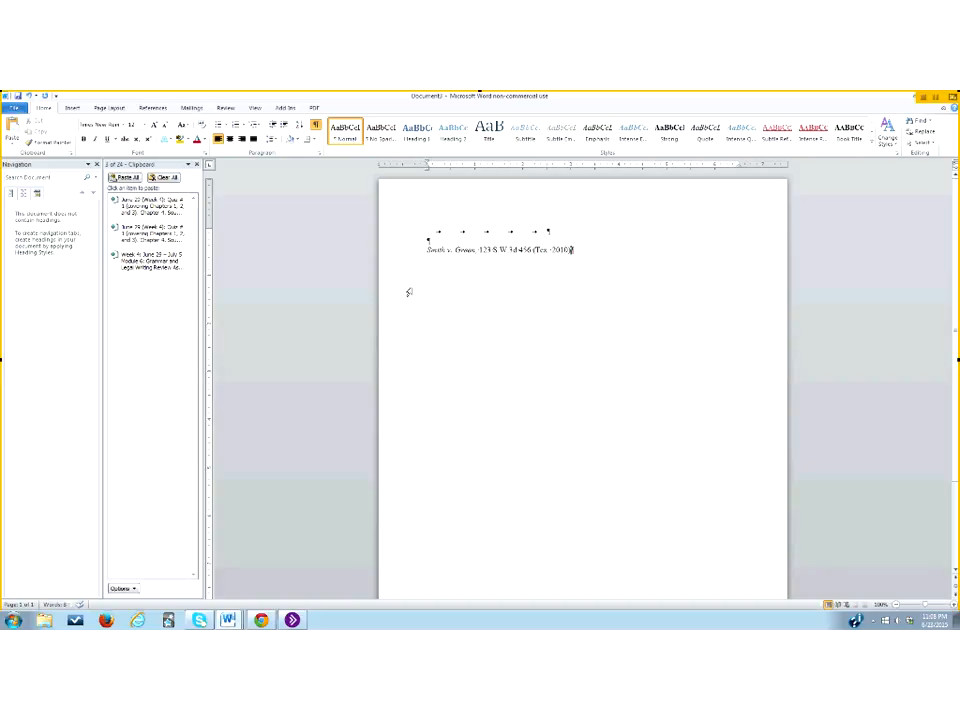
- Toggle italics on 'Smith v. Green' and enlarge the whole citation to 28 pt
drag(427, 249, 475, 249)
key(ctrl+i)
key(Right)
key(Home)
key(shift+End)
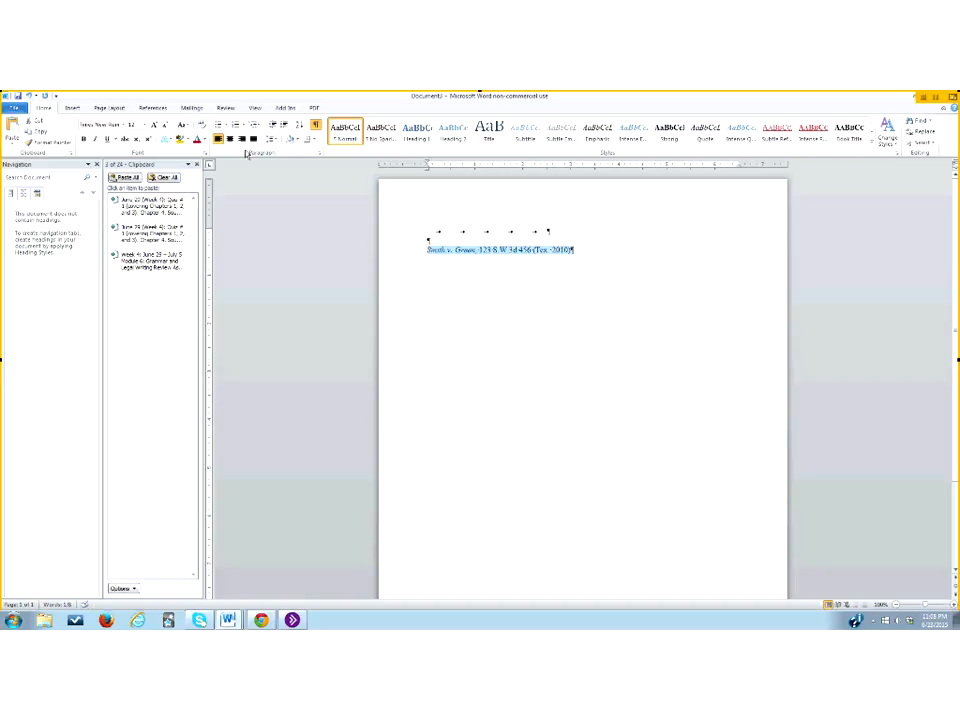
click(143, 124)
click(132, 236)
click(543, 283)
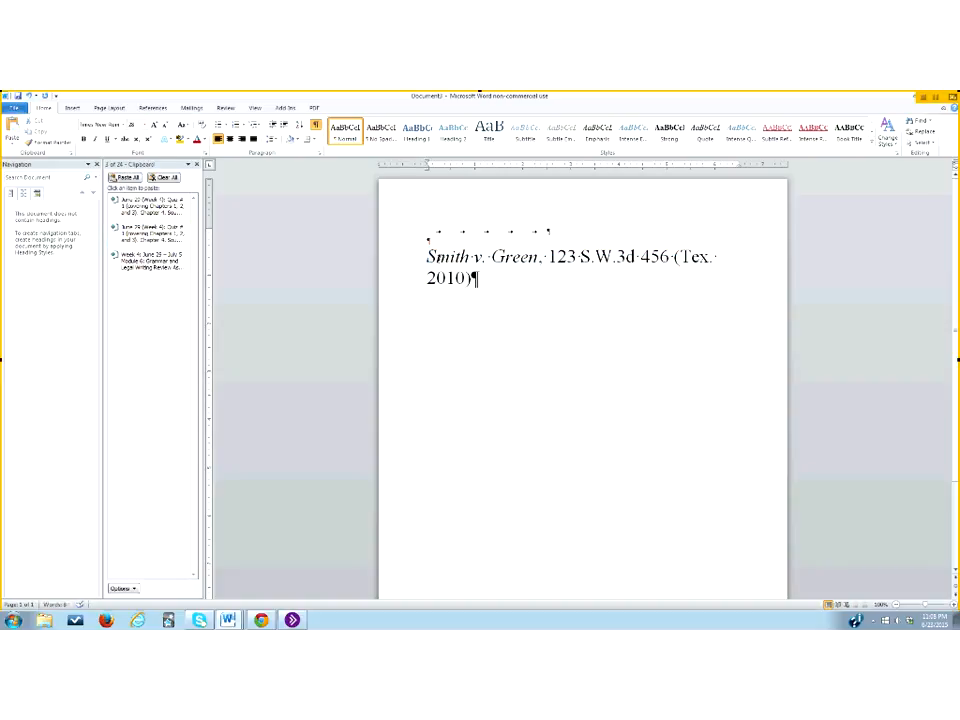
- Italicize the comma after 'Green'
drag(427, 257, 538, 258)
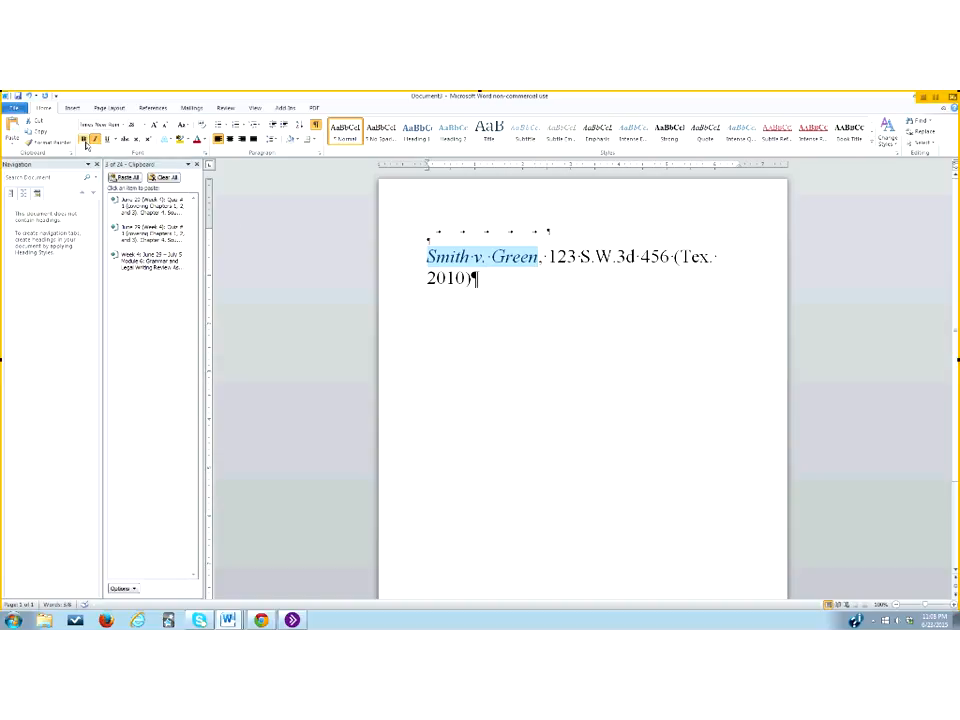
click(541, 257)
drag(543, 257, 538, 257)
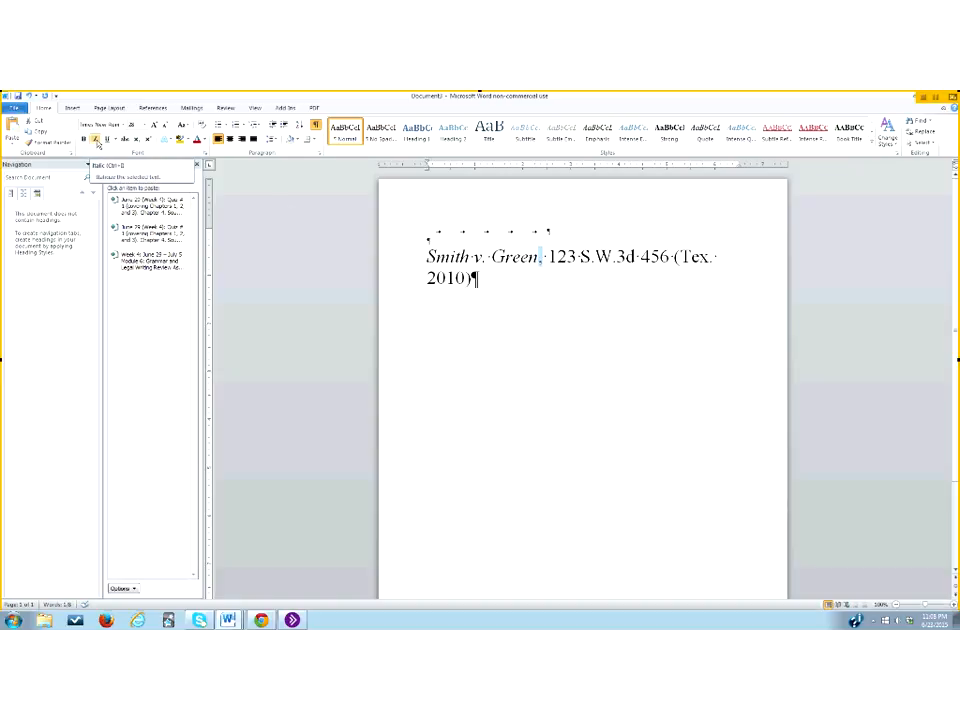
click(95, 139)
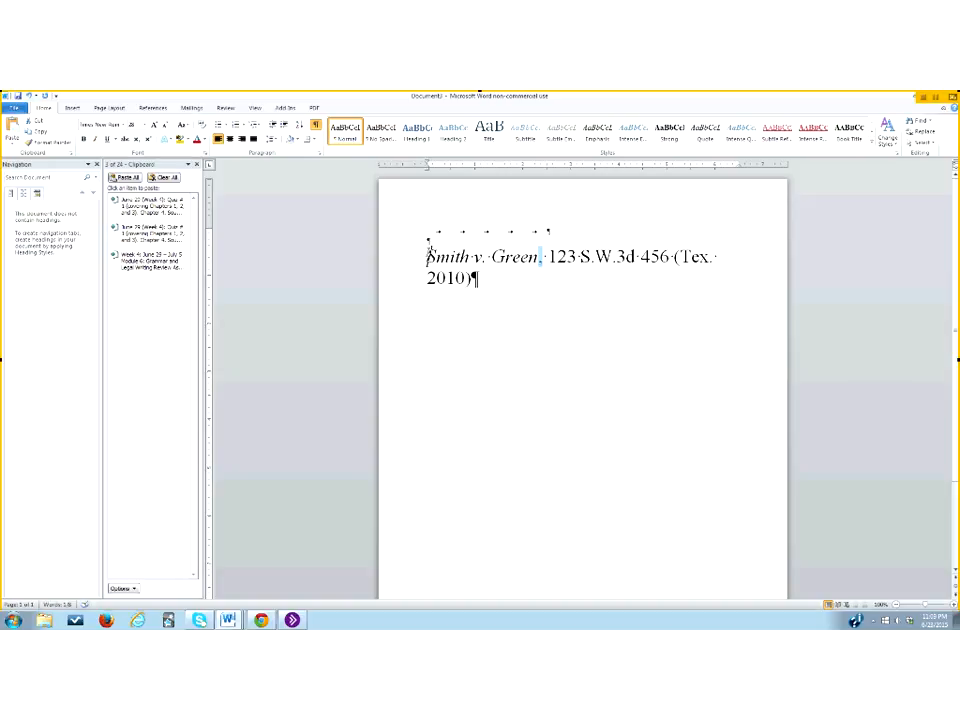
- Return the citation to 12 pt, undoing a trial shrink to 11 pt
drag(428, 256, 480, 278)
click(144, 125)
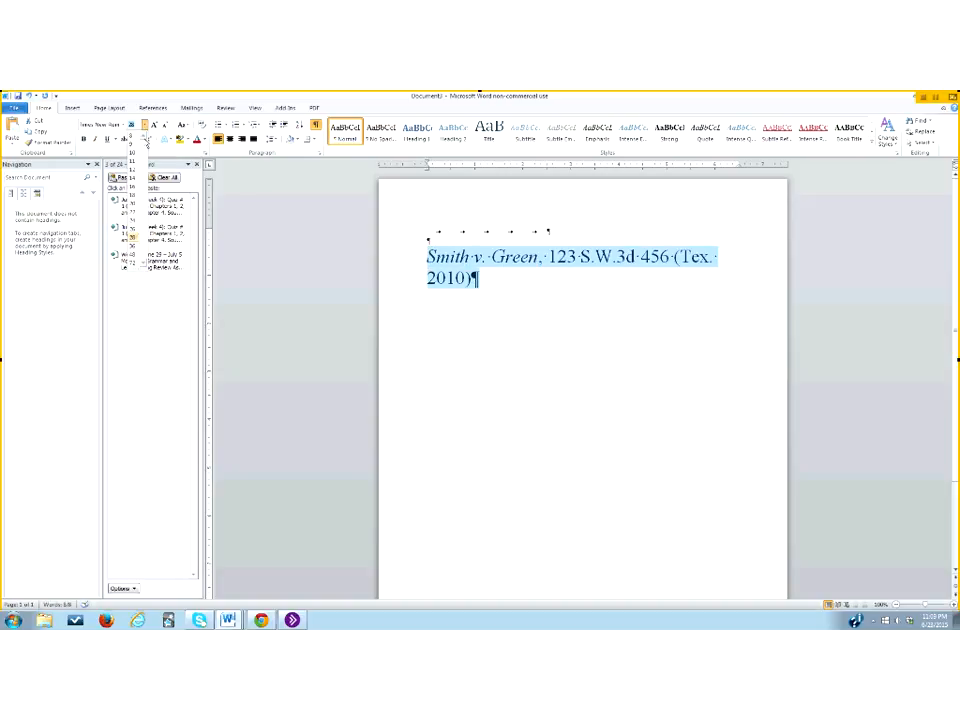
click(132, 172)
click(561, 249)
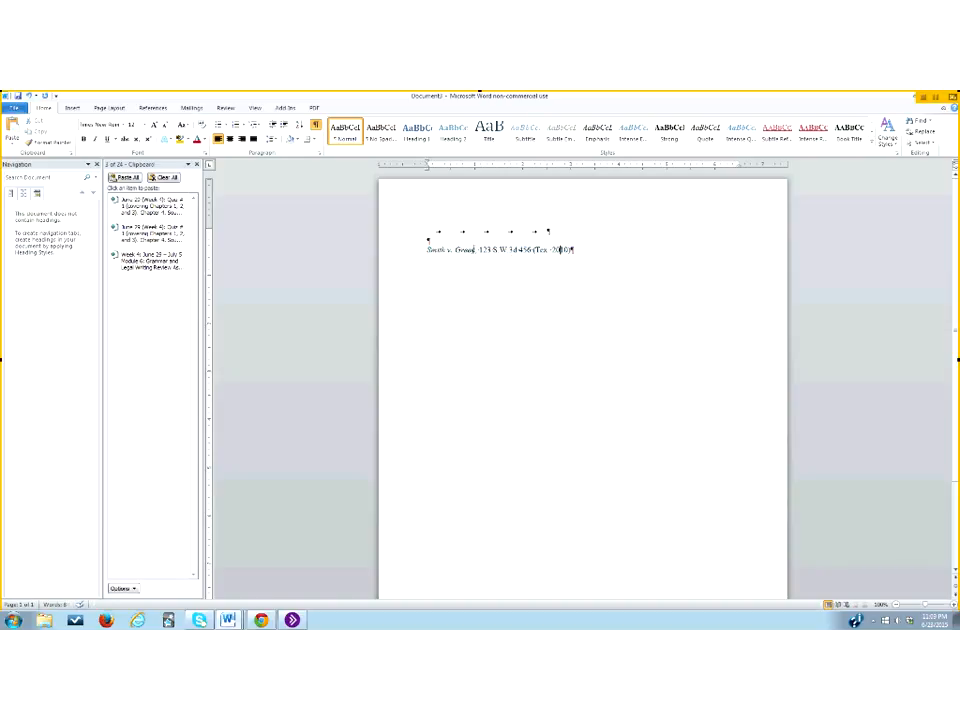
drag(477, 252, 428, 250)
click(416, 313)
click(414, 250)
click(484, 281)
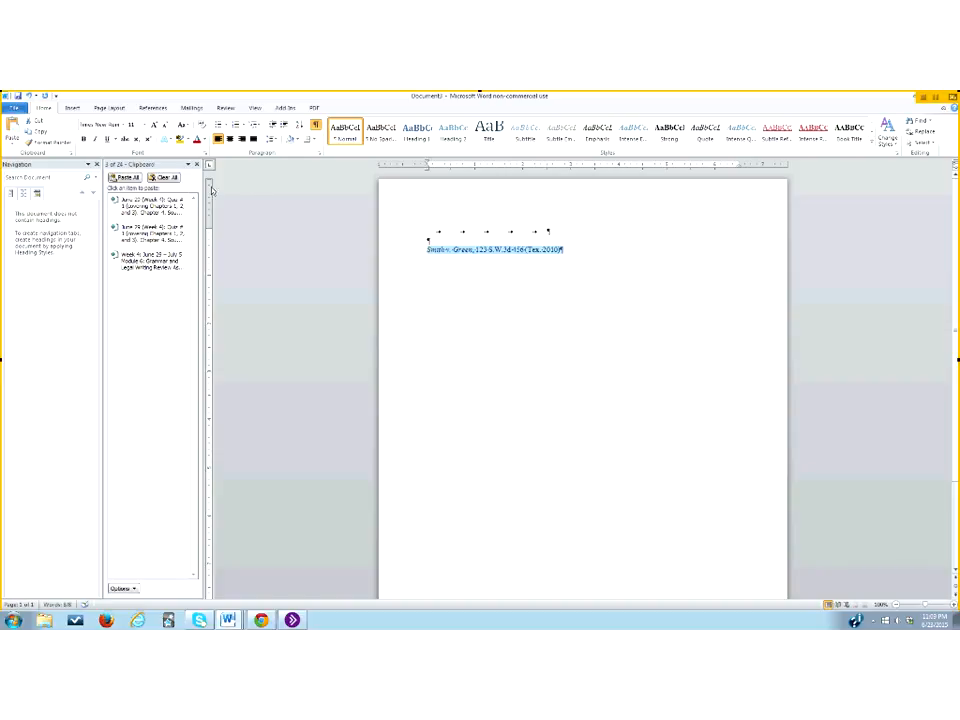
click(29, 97)
click(455, 280)
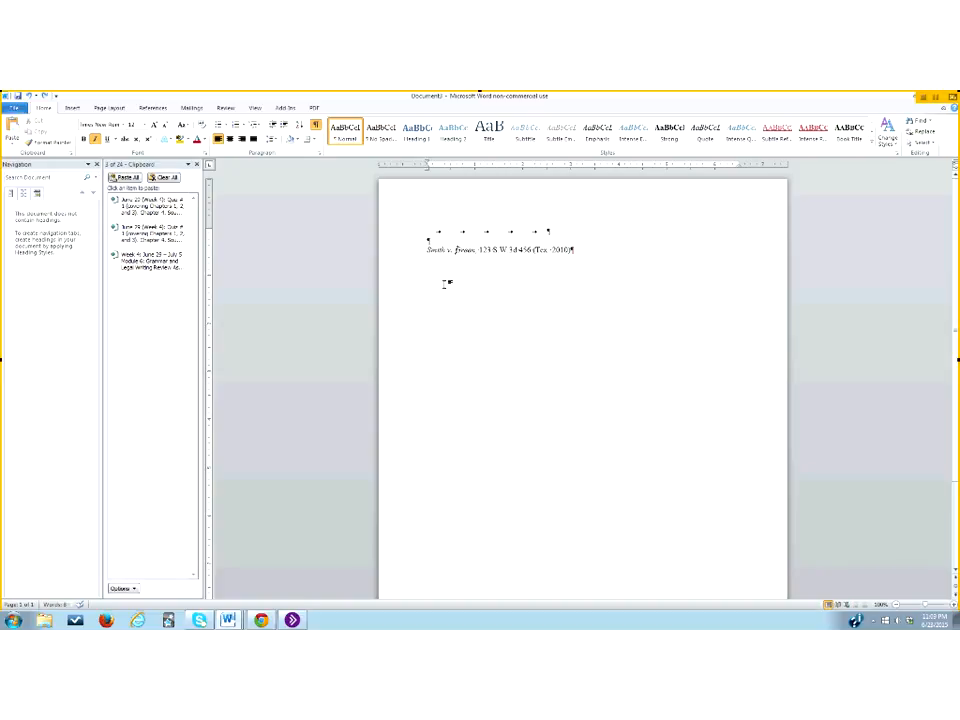
- Remove the italics from 'Smith v. Green' and underline it instead
drag(427, 249, 476, 251)
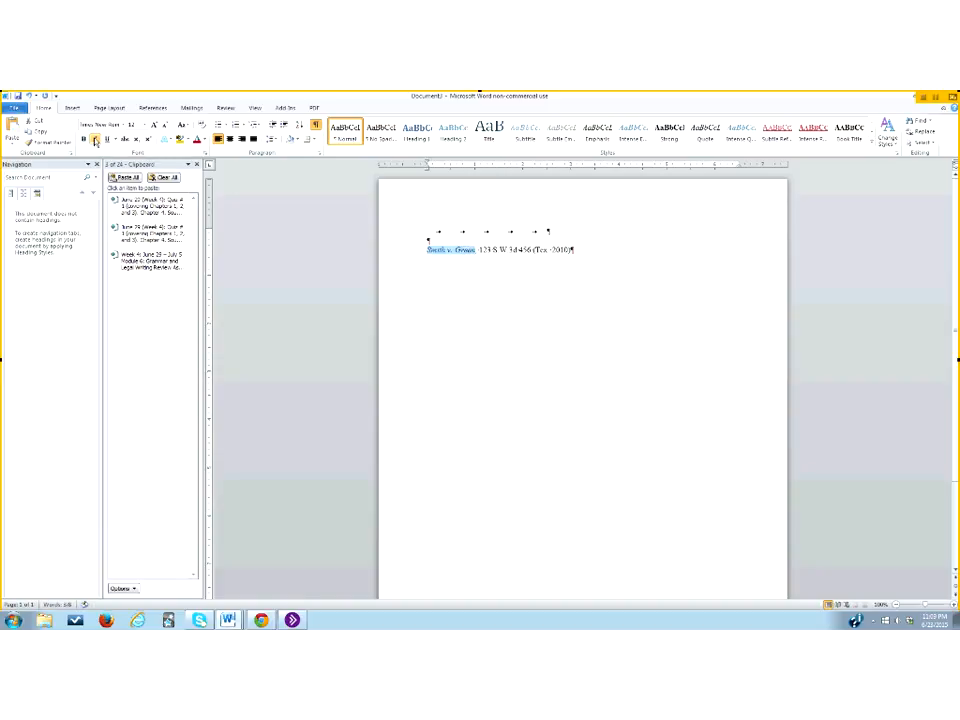
key(ctrl+i)
click(476, 251)
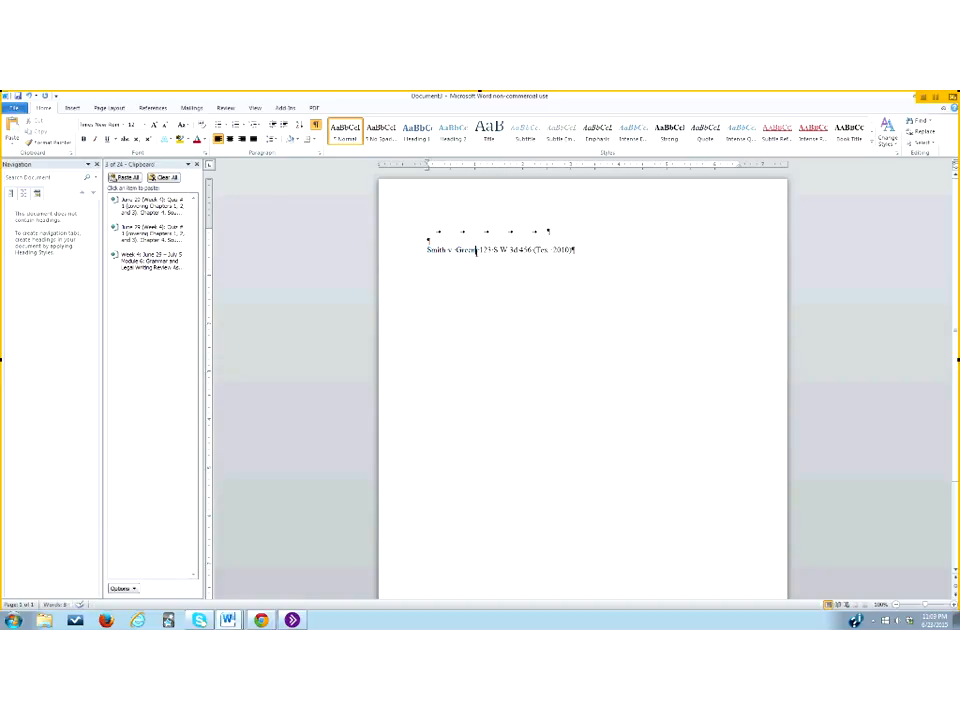
click(473, 253)
drag(427, 250, 468, 250)
click(107, 139)
click(505, 290)
- Remove the underline from the comma after 'Green' and add two empty lines below the citation
click(478, 253)
drag(477, 253, 479, 256)
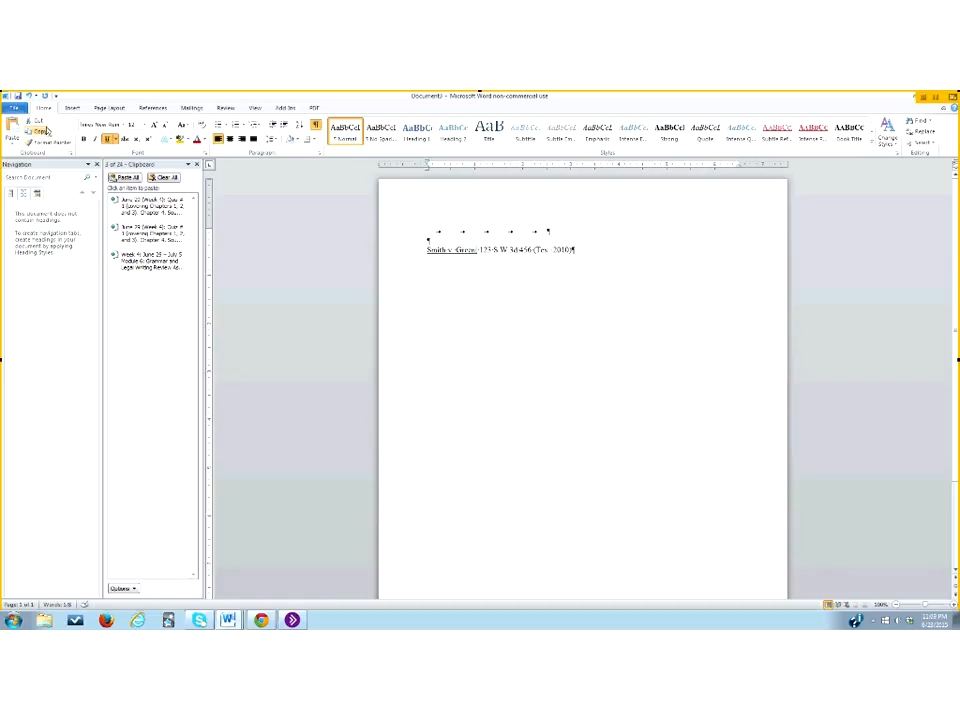
click(107, 139)
click(480, 256)
click(575, 251)
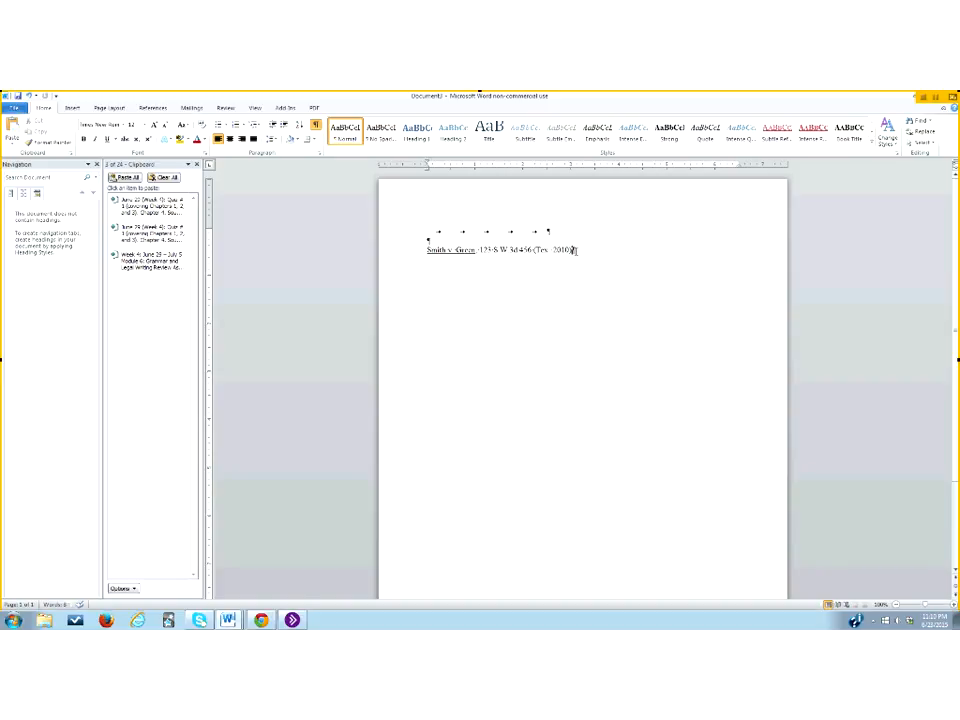
key(Return)
key(Return)
- In the Font dialog, preview small caps, then leave it unchecked and confirm
click(205, 153)
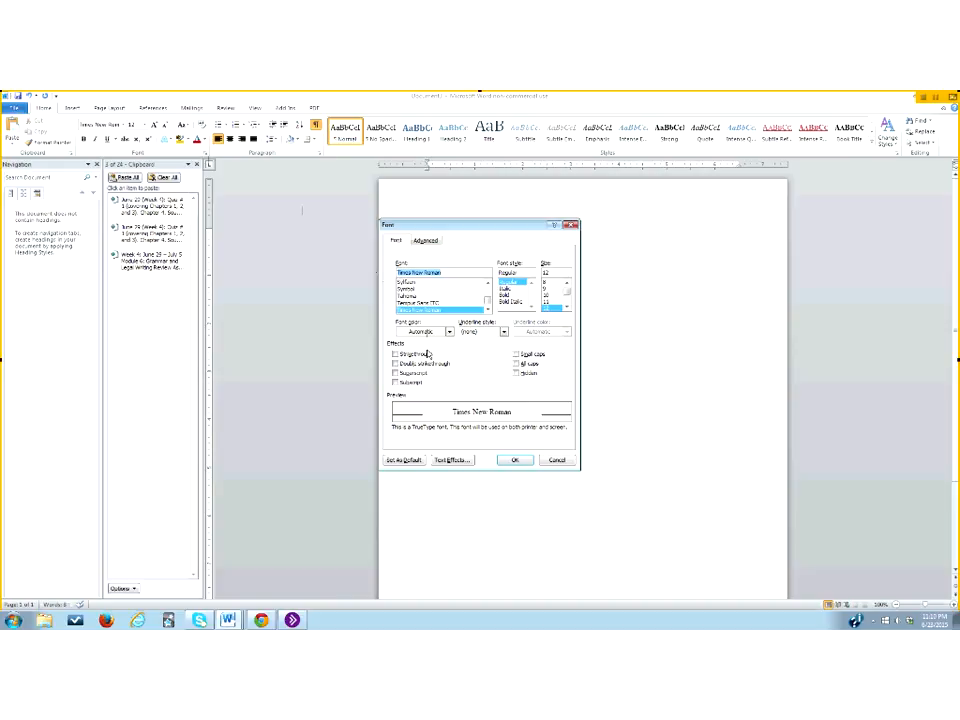
click(516, 354)
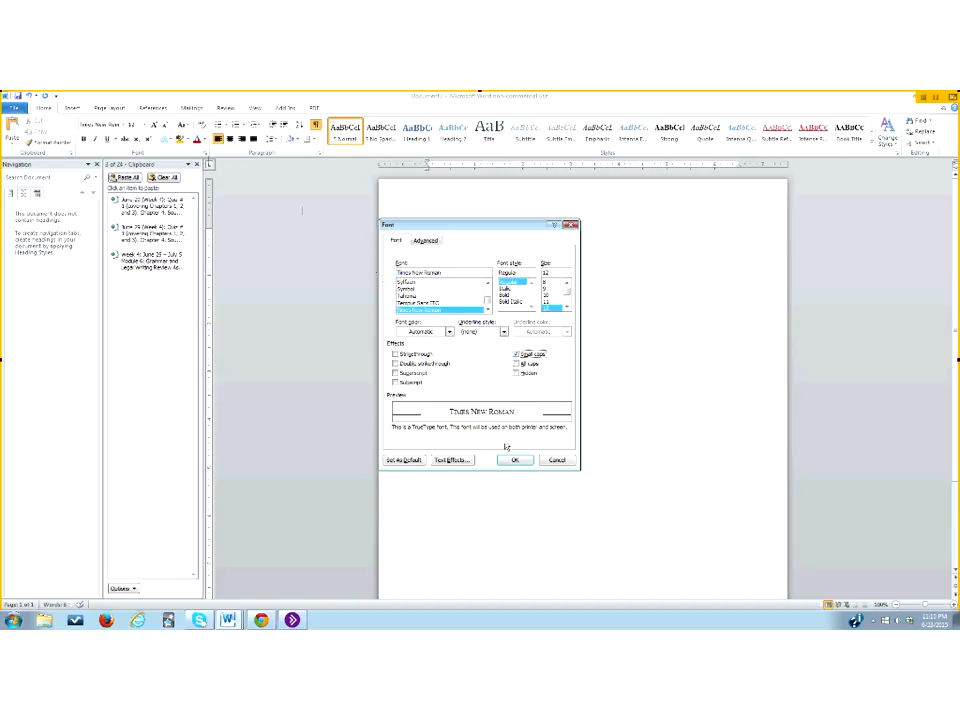
click(516, 354)
click(516, 354)
click(518, 356)
click(517, 354)
click(517, 354)
click(516, 460)
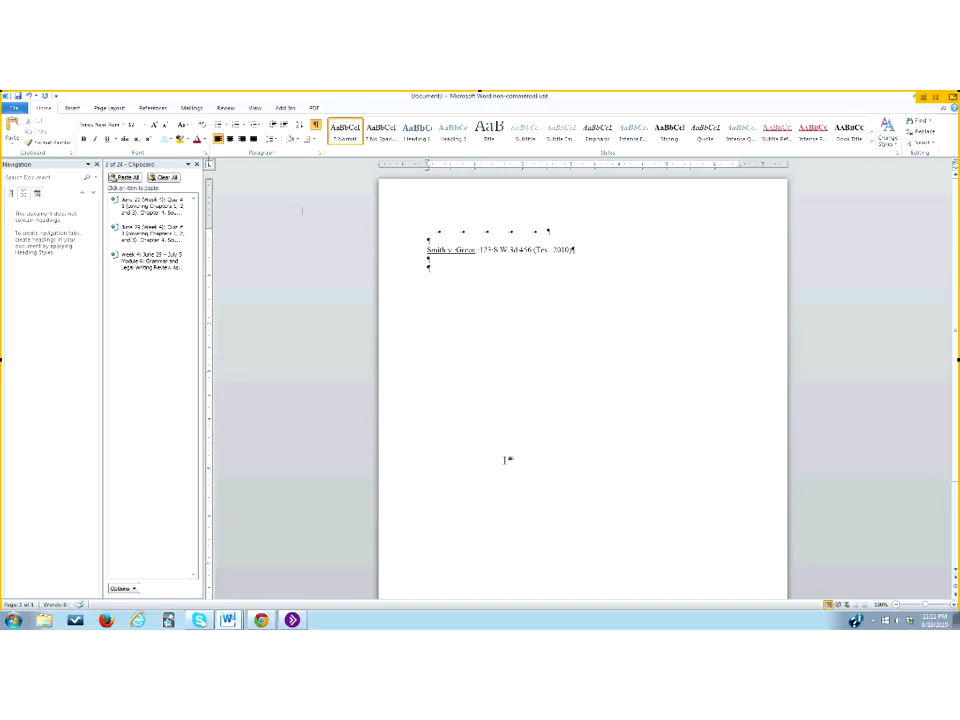
- Type 'Style Manuals' on the empty line below the Smith v. Green citation
text(Style Manuals)
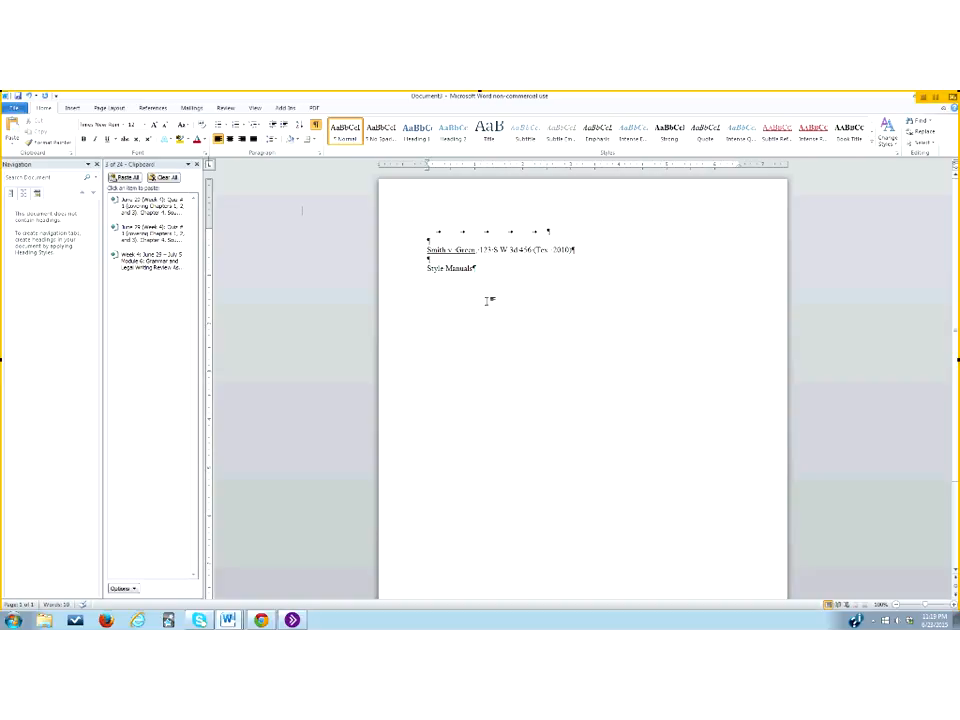
- Delete the Smith v. Green citation and 'Style Manuals' lines, leaving an empty page
key(BackSpace)
key(BackSpace)
key(BackSpace)
key(BackSpace)
key(BackSpace)
key(BackSpace)
key(BackSpace)
key(BackSpace)
key(BackSpace)
key(BackSpace)
key(BackSpace)
key(BackSpace)
key(BackSpace)
key(BackSpace)
key(BackSpace)
key(BackSpace)
key(BackSpace)
key(BackSpace)
key(BackSpace)
key(BackSpace)
key(BackSpace)
key(BackSpace)
key(BackSpace)
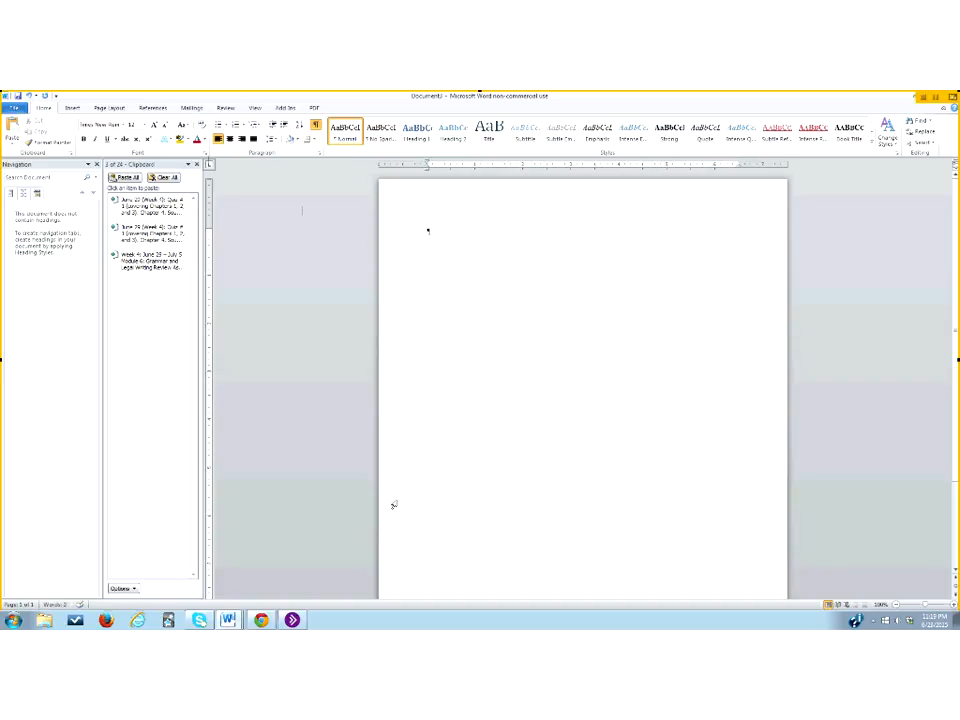
- Download the Montana Esaison & Marino Letterhead from Sample Docs in Blackboard and open it in Word
click(258, 621)
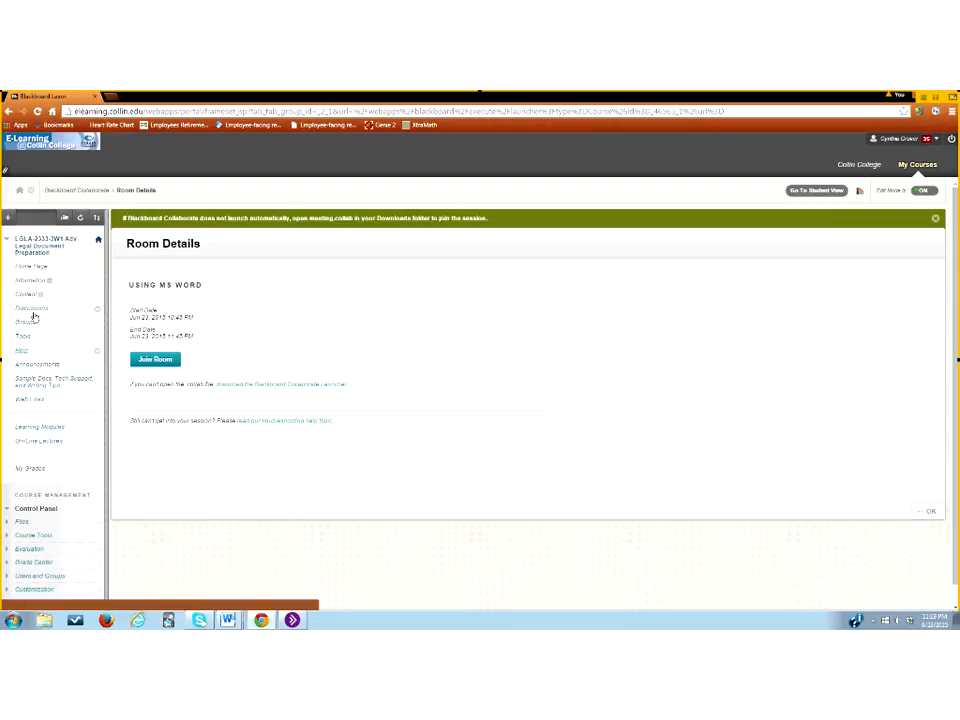
click(33, 381)
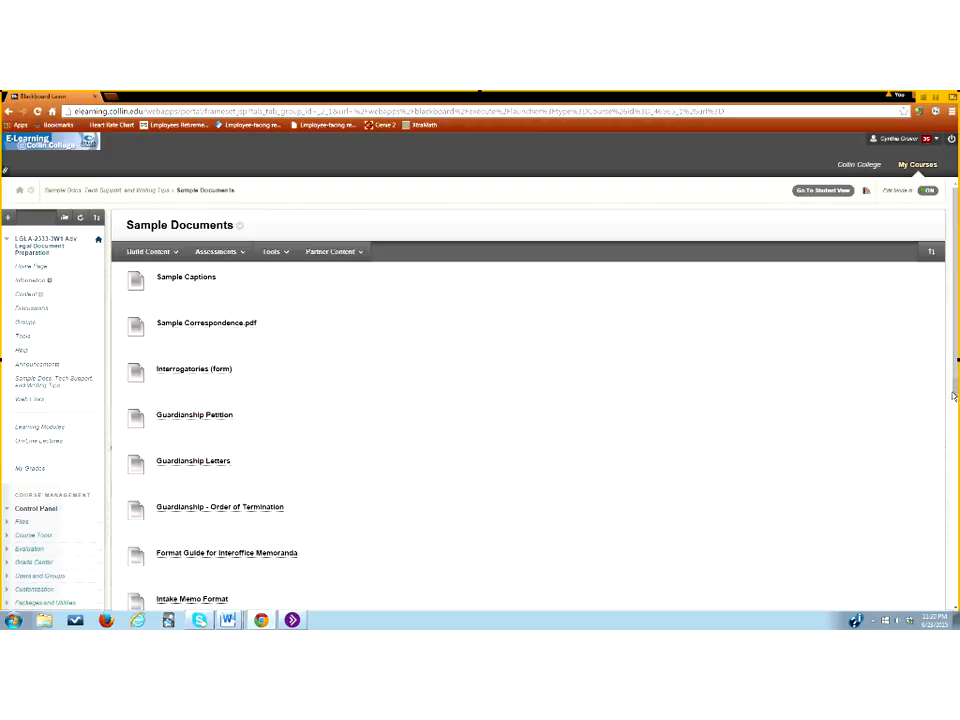
drag(953, 397, 934, 543)
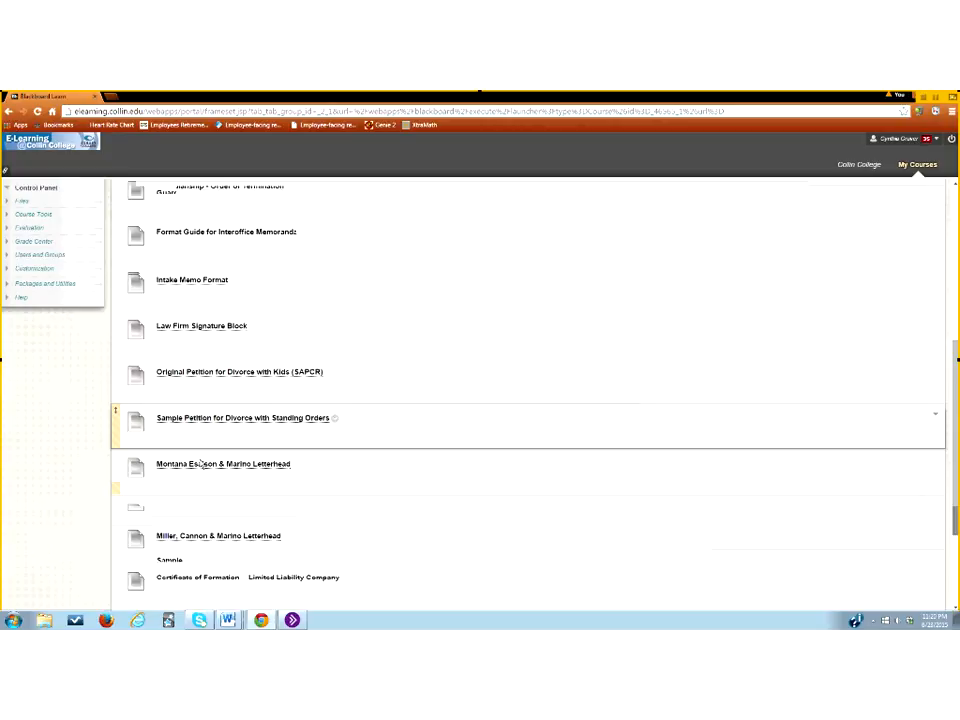
click(199, 466)
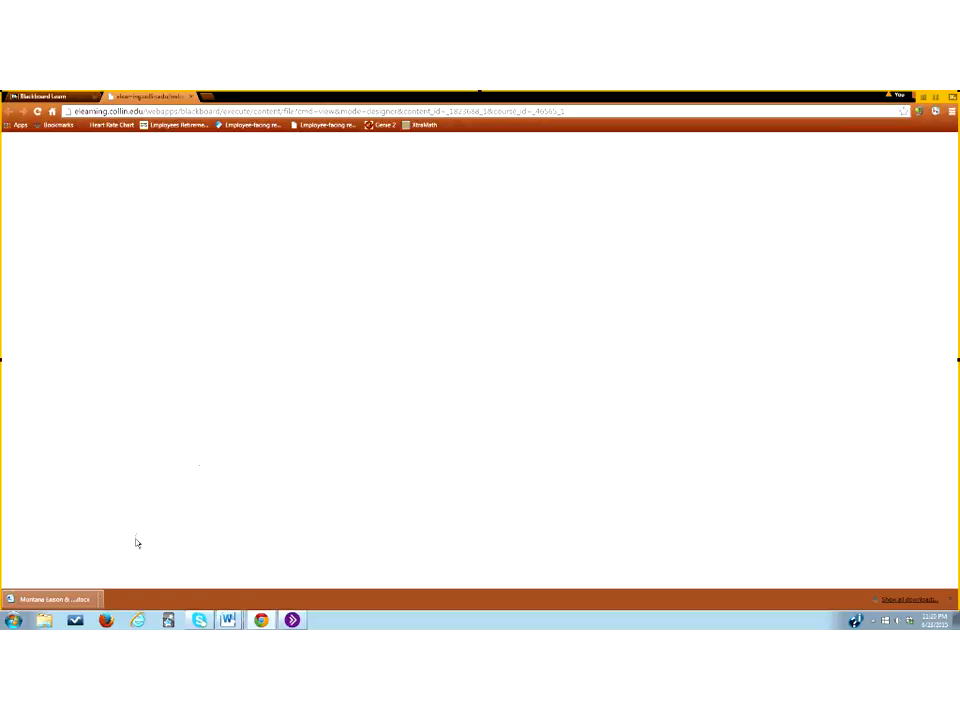
click(105, 601)
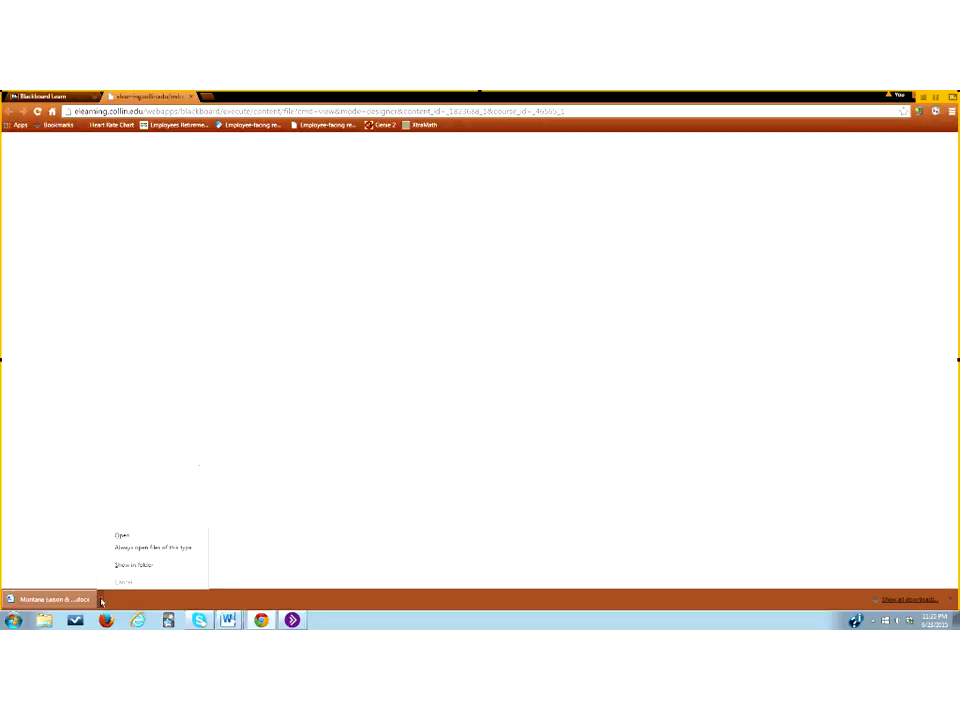
click(133, 538)
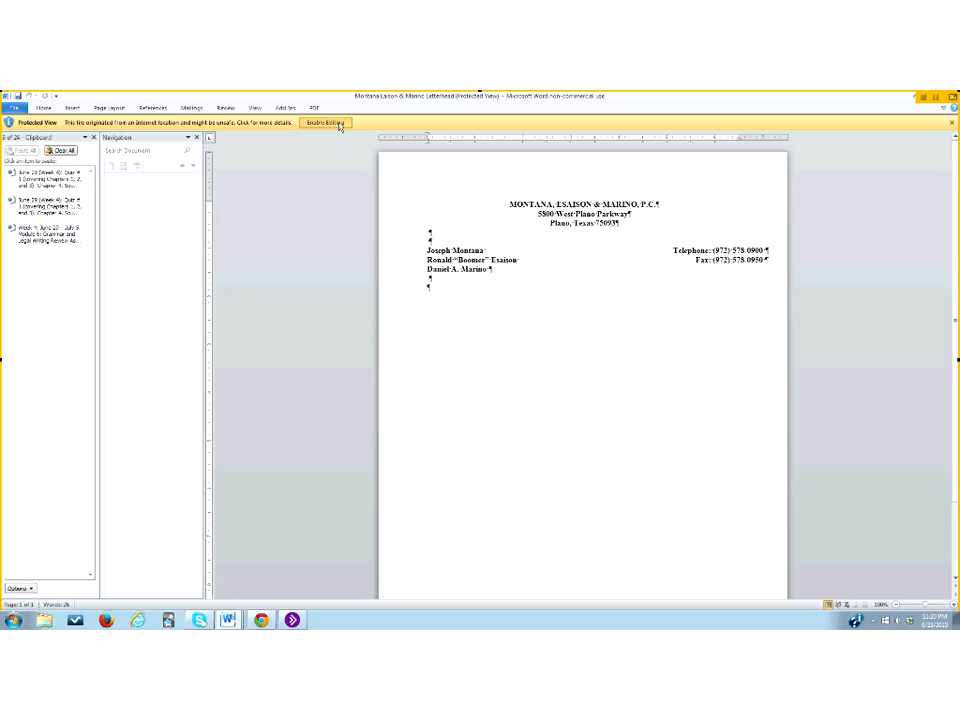
- Enable editing on the letterhead document shown in Protected View
click(326, 123)
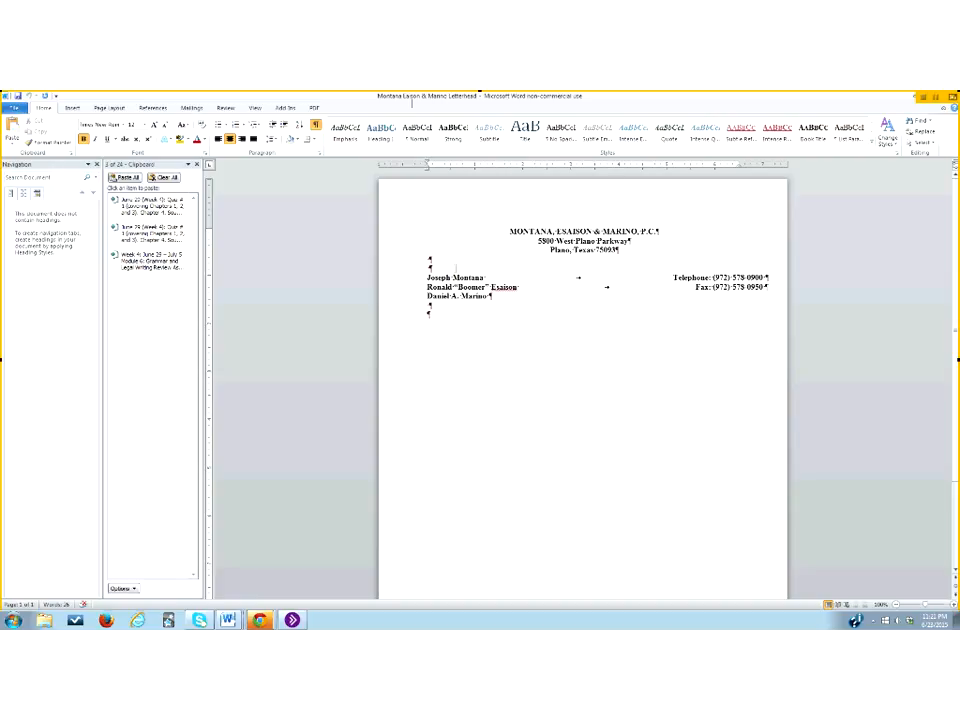
click(427, 313)
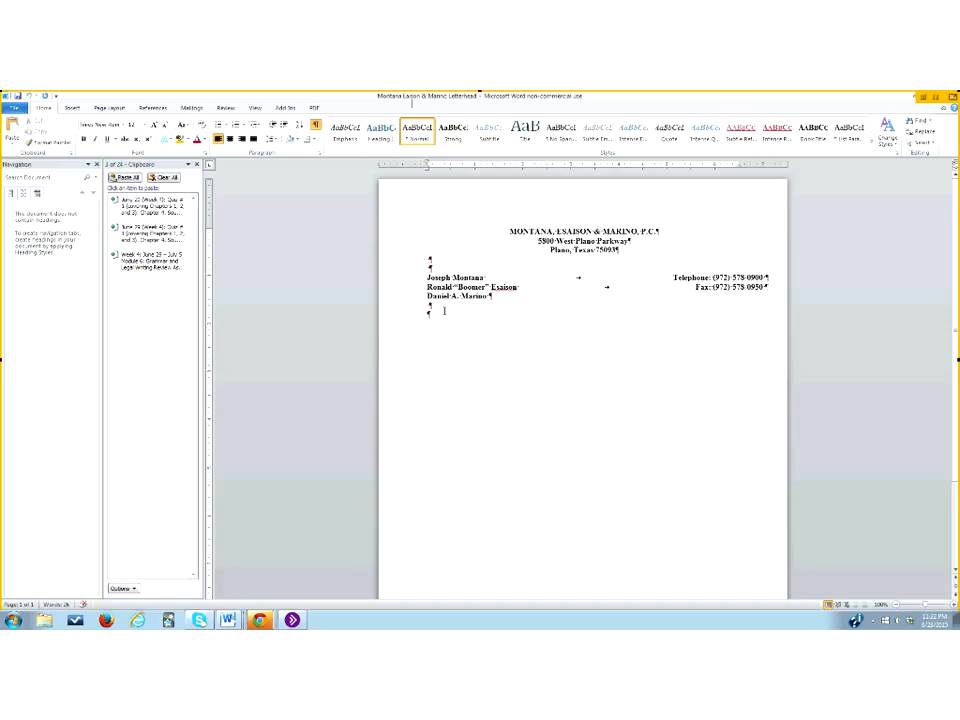
drag(510, 231, 500, 297)
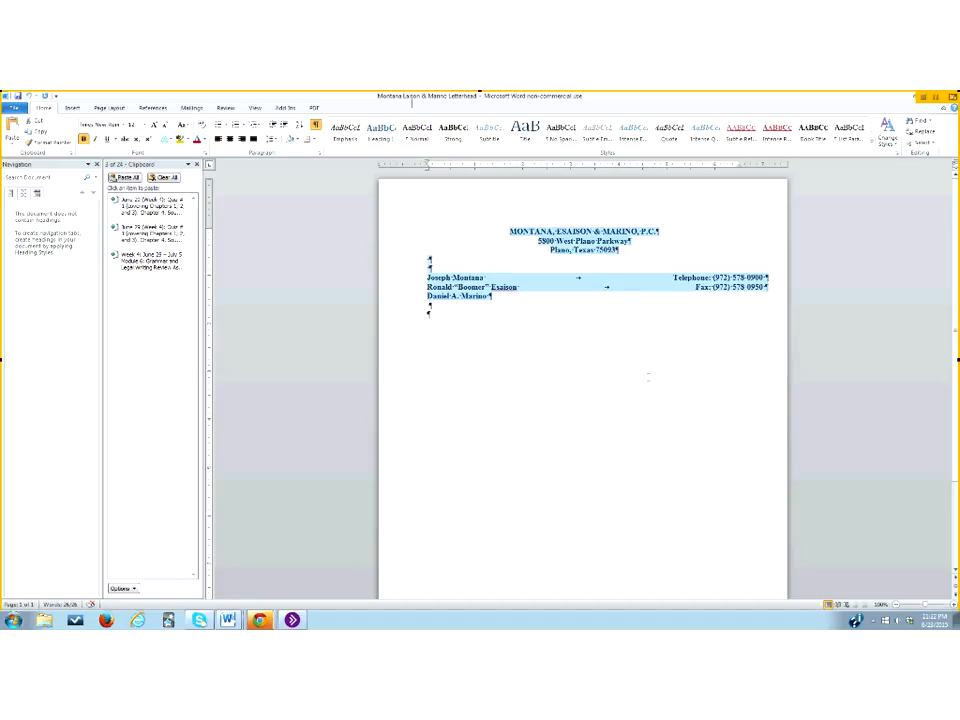
- Italicise the letterhead text, then remove the italics again and deselect it
click(95, 140)
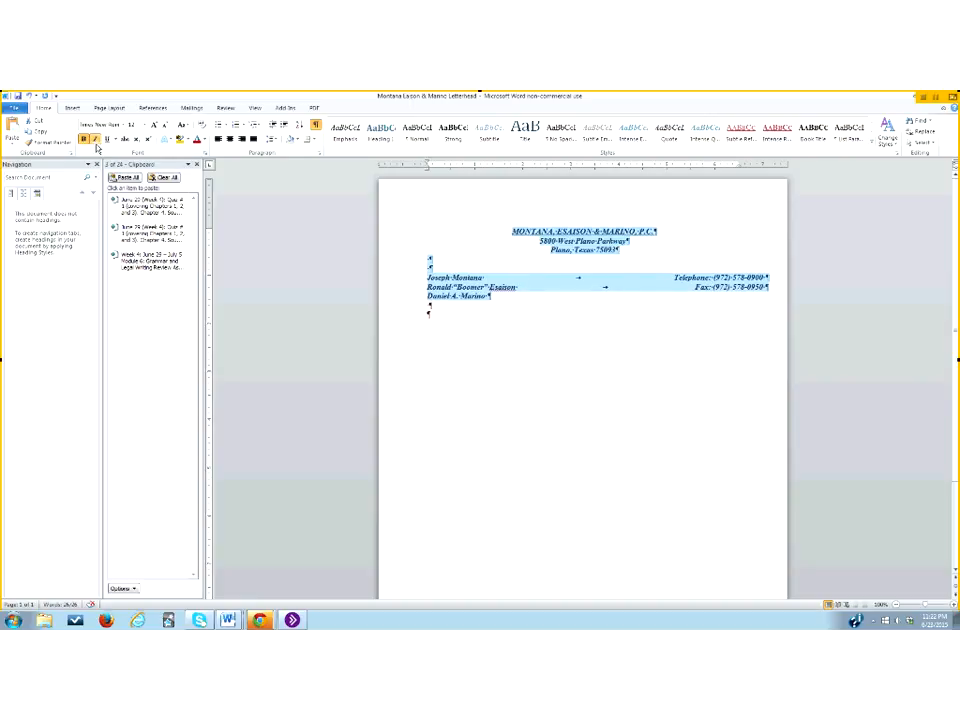
click(95, 140)
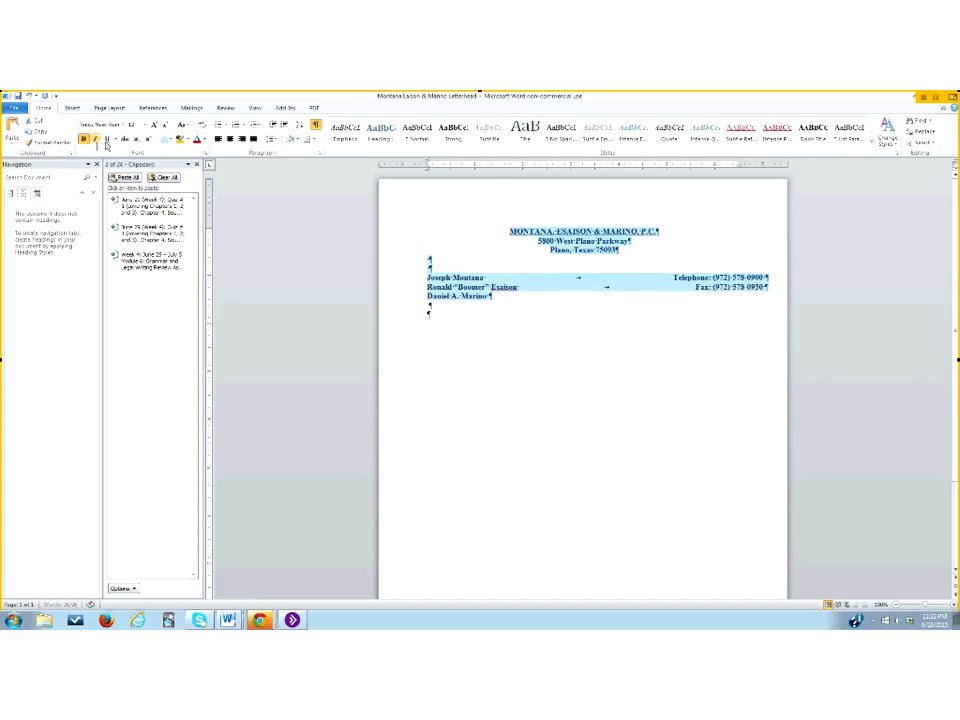
click(425, 313)
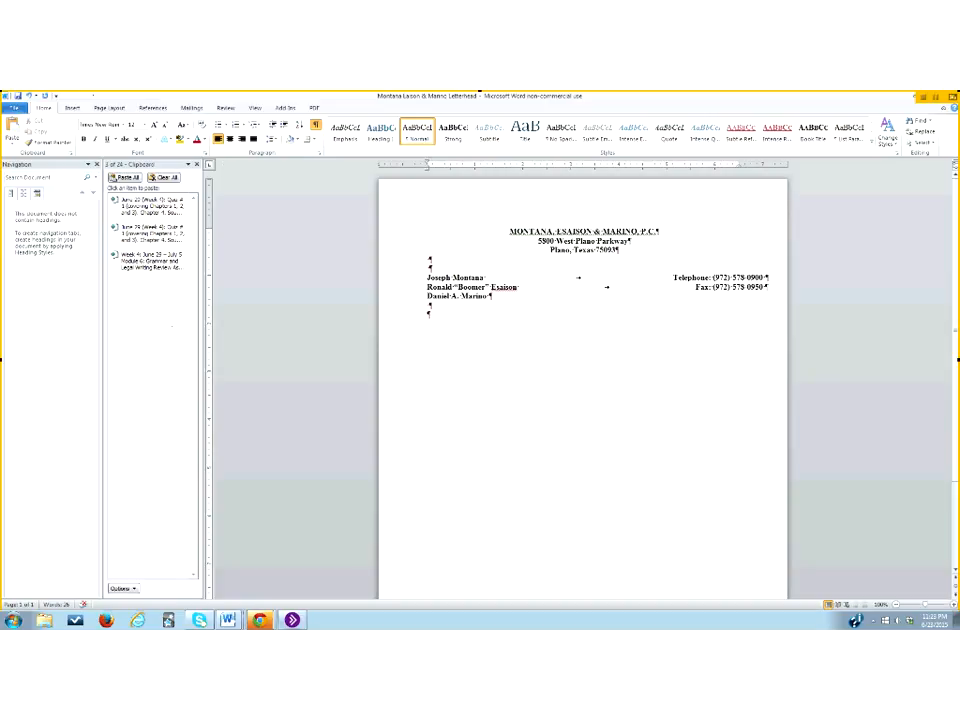
- Switch to the blank Document1 window and type 'modified block'
click(227, 622)
click(150, 582)
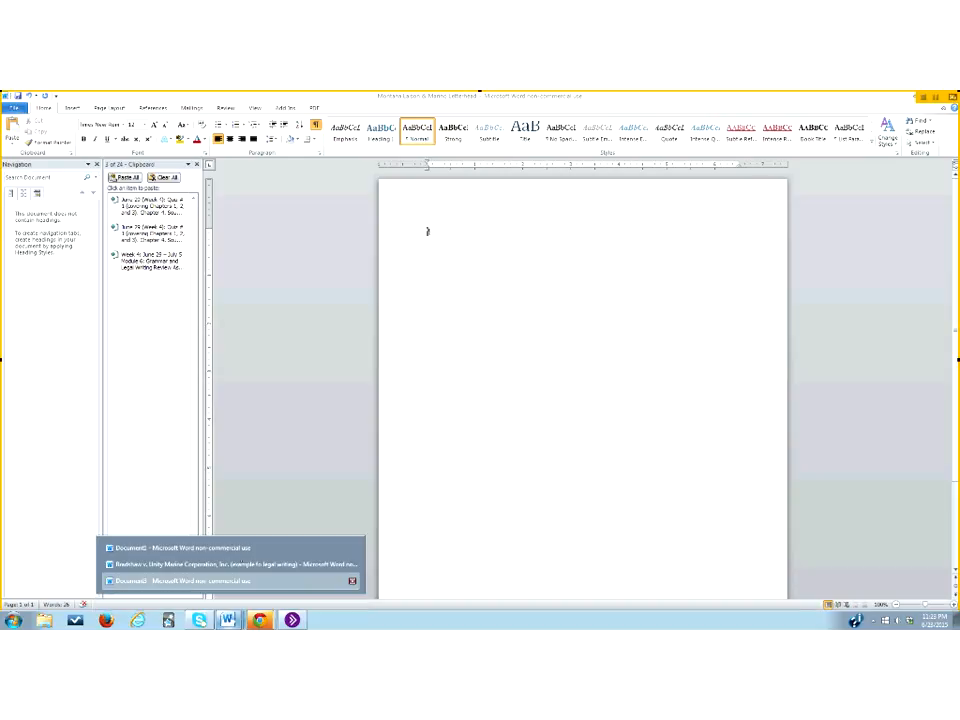
text(modified)
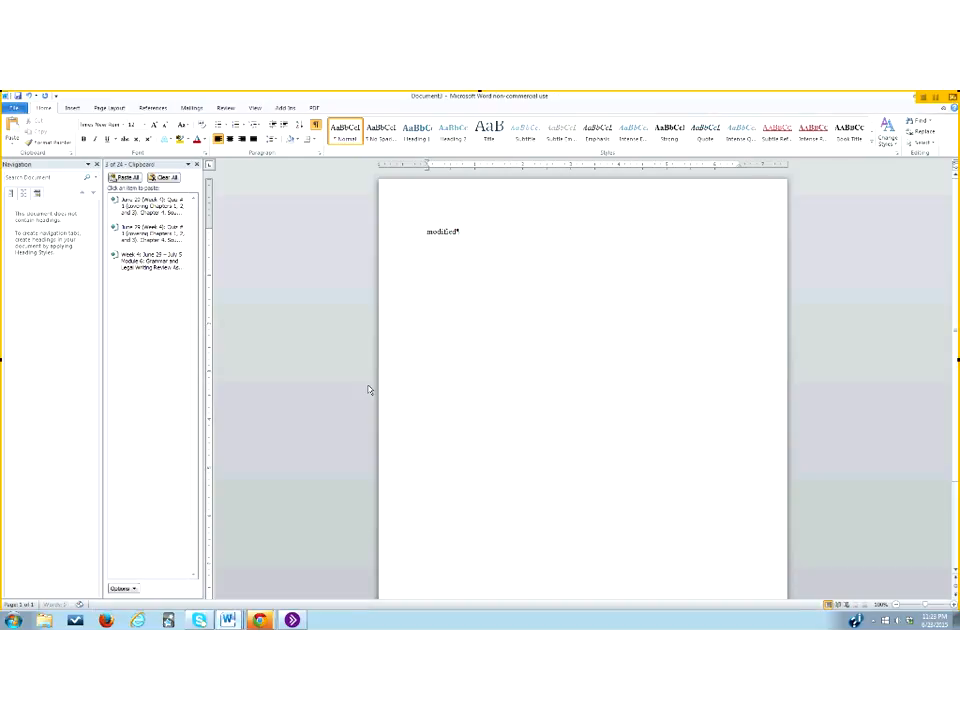
text( block)
- Select the words 'Modified block', then switch back to the Montana letterhead document
drag(428, 231, 481, 231)
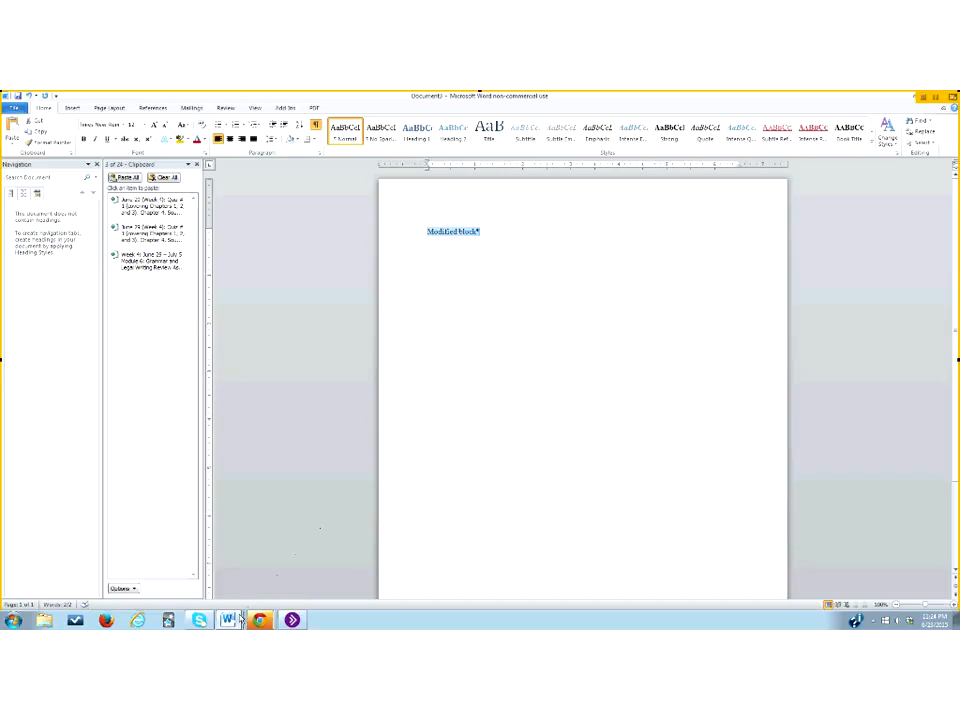
click(228, 620)
click(205, 598)
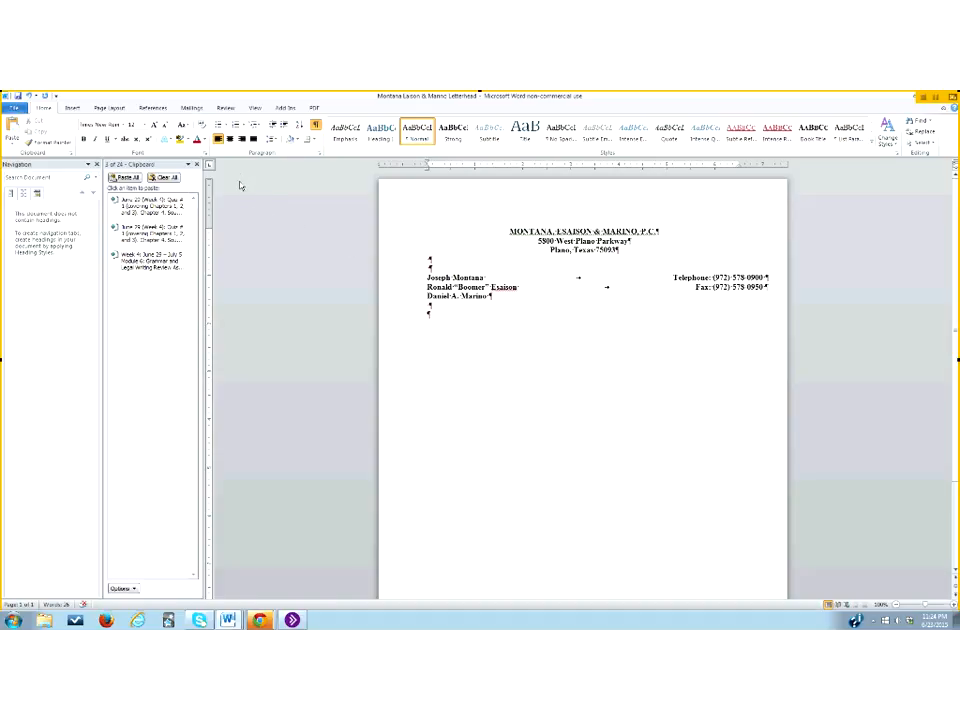
- Tab in the line below the partner names and type June 23, 2015, trying other day formats
key(Tab)
key(Tab)
key(Tab)
key(Tab)
key(Tab)
key(Tab)
text(June 23)
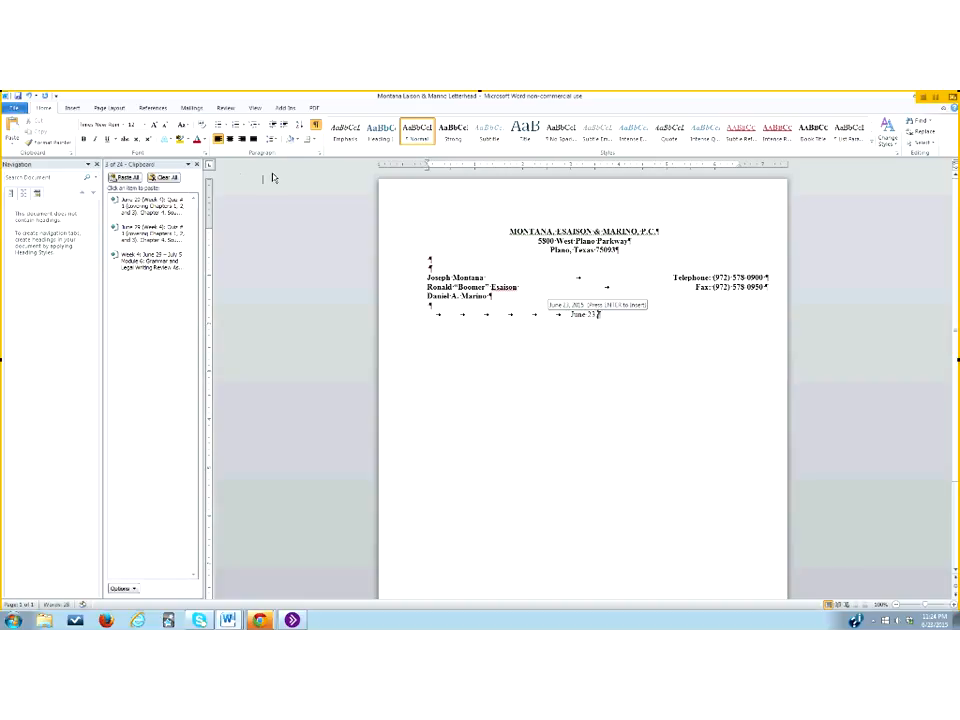
text(, 2015)
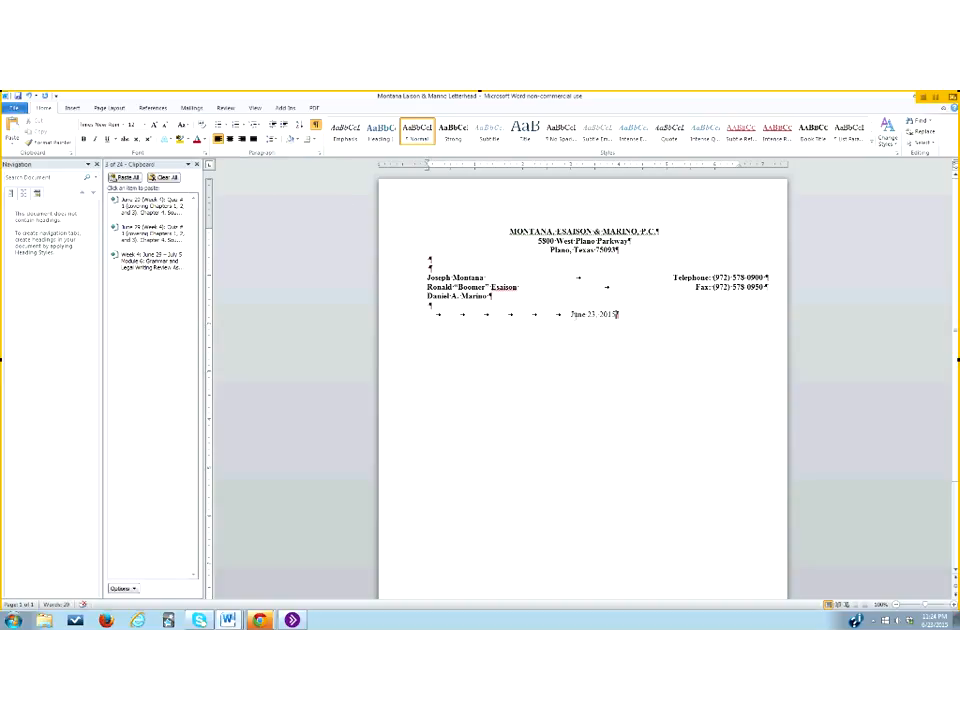
click(596, 314)
text(th)
key(BackSpace)
key(BackSpace)
key(BackSpace)
key(BackSpace)
key(BackSpace)
key(BackSpace)
click(570, 315)
text(23)
key(BackSpace)
key(BackSpace)
key(BackSpace)
click(588, 316)
text(23rd)
- Retype the date as June 23, 2015 and push it one more tab stop right
key(BackSpace)
key(BackSpace)
key(BackSpace)
key(BackSpace)
key(BackSpace)
key(BackSpace)
key(BackSpace)
key(BackSpace)
key(BackSpace)
text(6/23/)
key(Return)
key(Delete)
key(Delete)
key(Delete)
key(Delete)
key(BackSpace)
key(BackSpace)
key(BackSpace)
key(BackSpace)
key(BackSpace)
text(June 23,)
click(567, 314)
key(Tab)
key(BackSpace)
key(BackSpace)
key(BackSpace)
key(BackSpace)
key(BackSpace)
key(BackSpace)
key(BackSpace)
key(BackSpace)
key(BackSpace)
key(BackSpace)
key(BackSpace)
key(BackSpace)
- Add a right-aligned 'Via U.P.S. Overnight Delivery' line two lines below the date
key(Return)
key(Return)
text(Via U.P.S. Overnight Delivery)
click(427, 333)
click(242, 140)
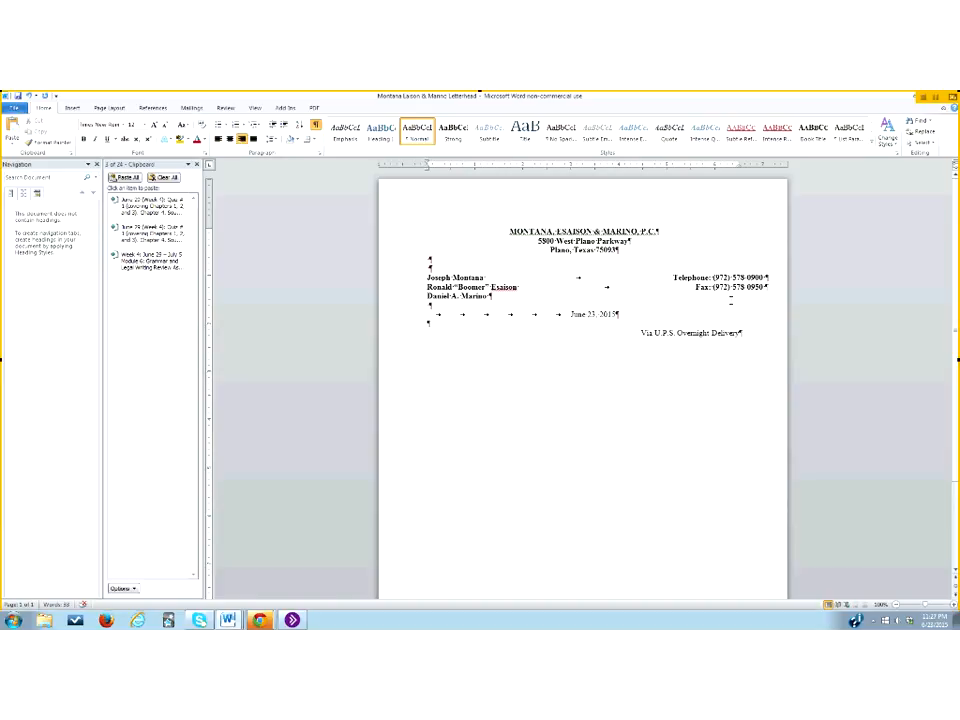
- Italicise the delivery notation and add a 'Tracking Number:' line with a sample number beneath it
drag(641, 333, 742, 333)
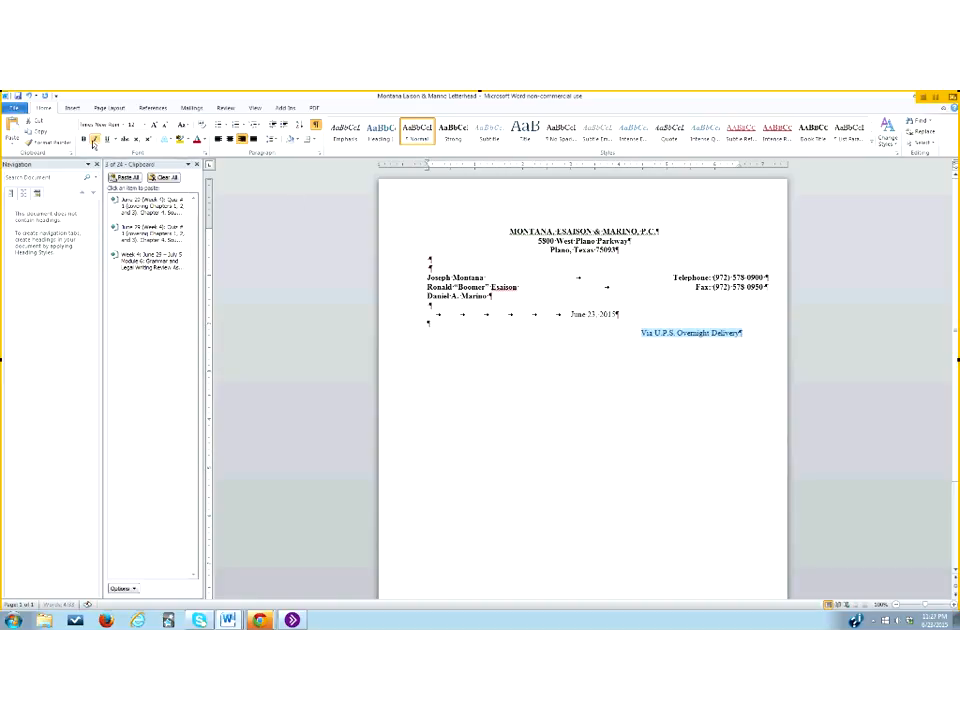
click(105, 144)
key(ctrl+i)
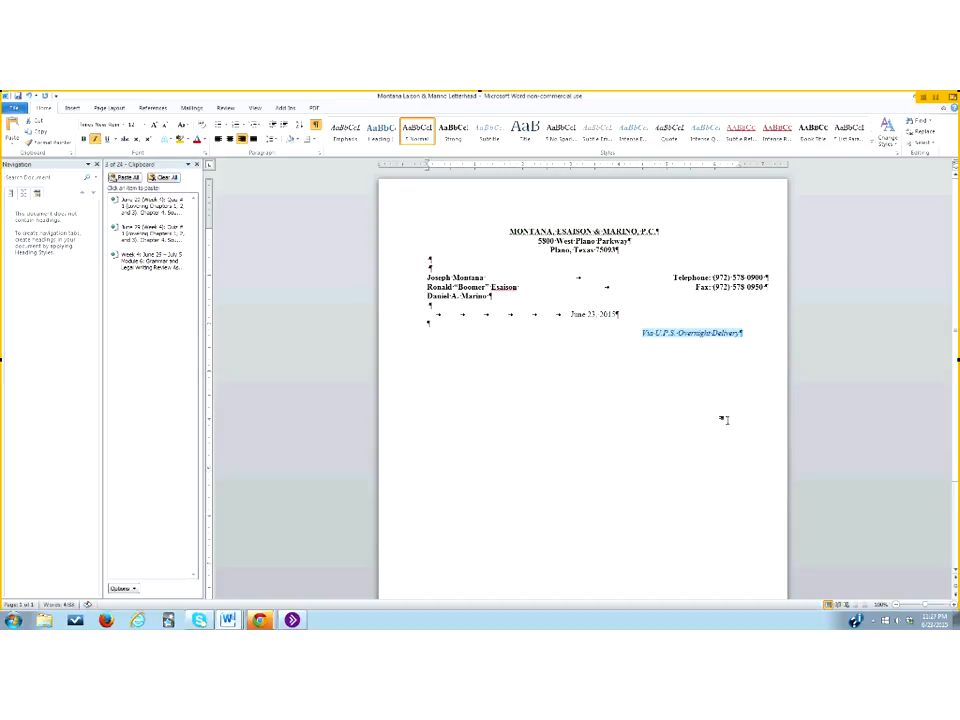
click(741, 333)
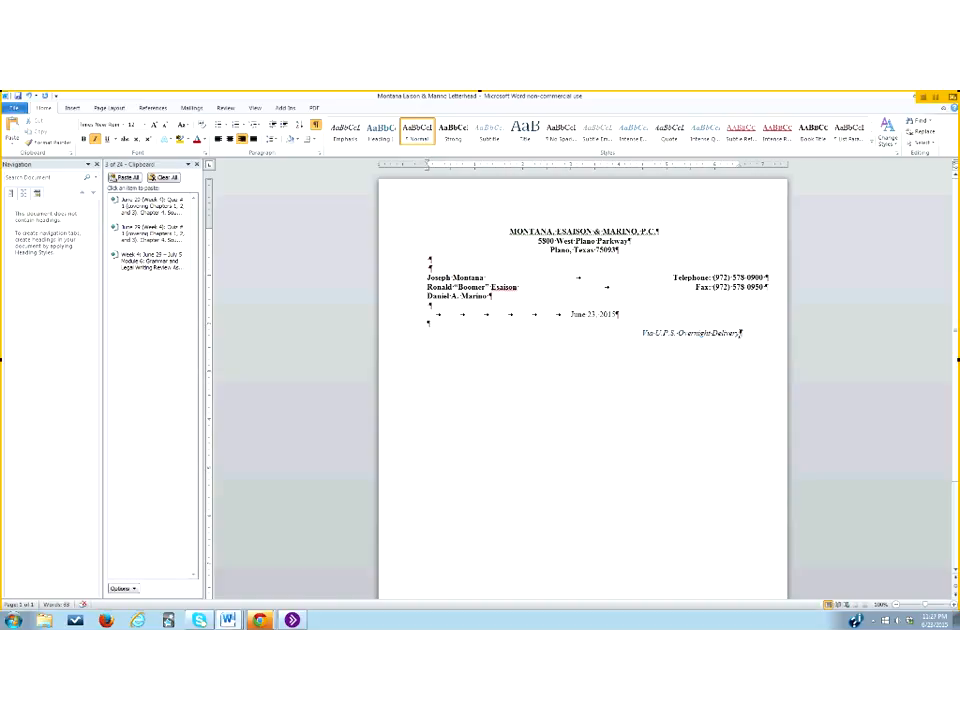
key(Return)
text(Tracking Number: 1234567)
- Swap the tracking line for a Via Facsimile fax-number and pages-total version, then retype 'U.P.S. Overnight Delivery'
key(BackSpace)
key(BackSpace)
key(BackSpace)
key(BackSpace)
key(BackSpace)
key(BackSpace)
key(BackSpace)
key(BackSpace)
key(BackSpace)
key(BackSpace)
key(BackSpace)
key(BackSpace)
key(BackSpace)
key(BackSpace)
key(BackSpace)
key(BackSpace)
key(BackSpace)
key(BackSpace)
key(BackSpace)
key(BackSpace)
key(BackSpace)
key(BackSpace)
key(BackSpace)
key(BackSpace)
key(BackSpace)
key(BackSpace)
key(BackSpace)
key(BackSpace)
key(BackSpace)
key(BackSpace)
key(BackSpace)
key(BackSpace)
key(BackSpace)
key(BackSpace)
key(BackSpace)
key(BackSpace)
key(BackSpace)
key(BackSpace)
key(BackSpace)
key(BackSpace)
key(BackSpace)
key(BackSpace)
key(BackSpace)
key(BackSpace)
text(Facsimile: (214) 987 6543)
key(Return)
text(A pages total)
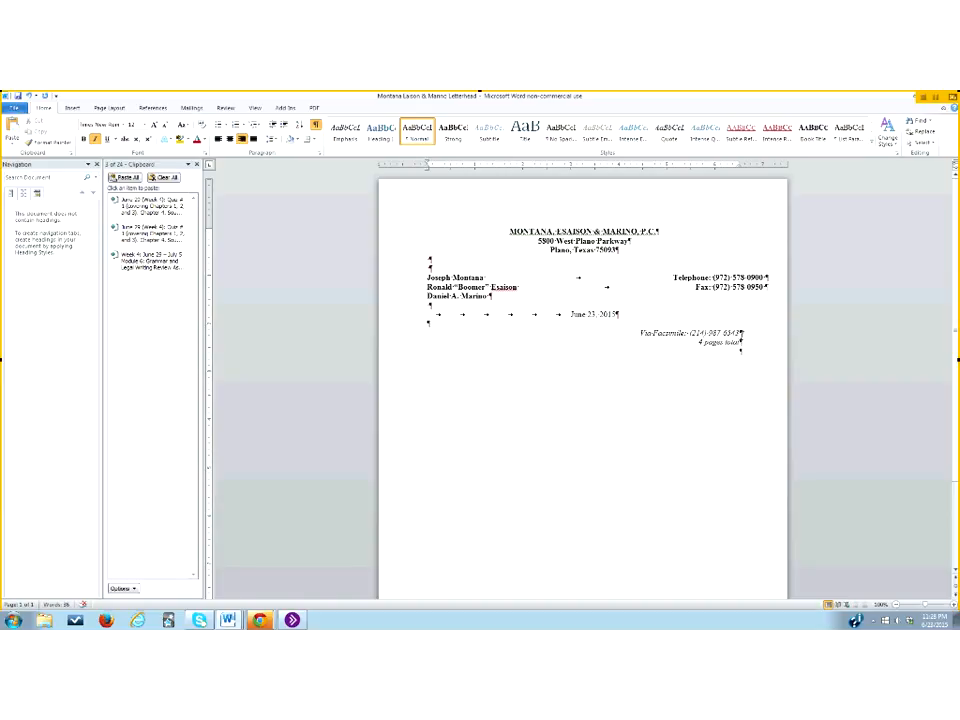
key(BackSpace)
key(BackSpace)
key(BackSpace)
key(BackSpace)
key(BackSpace)
key(BackSpace)
key(BackSpace)
key(BackSpace)
key(BackSpace)
key(BackSpace)
key(BackSpace)
key(BackSpace)
key(BackSpace)
key(BackSpace)
key(BackSpace)
key(BackSpace)
key(BackSpace)
key(BackSpace)
key(BackSpace)
key(BackSpace)
key(BackSpace)
key(BackSpace)
key(BackSpace)
key(BackSpace)
key(BackSpace)
key(BackSpace)
key(BackSpace)
key(BackSpace)
key(BackSpace)
key(BackSpace)
key(BackSpace)
key(BackSpace)
text(U.P.S. Overnight Delivery)
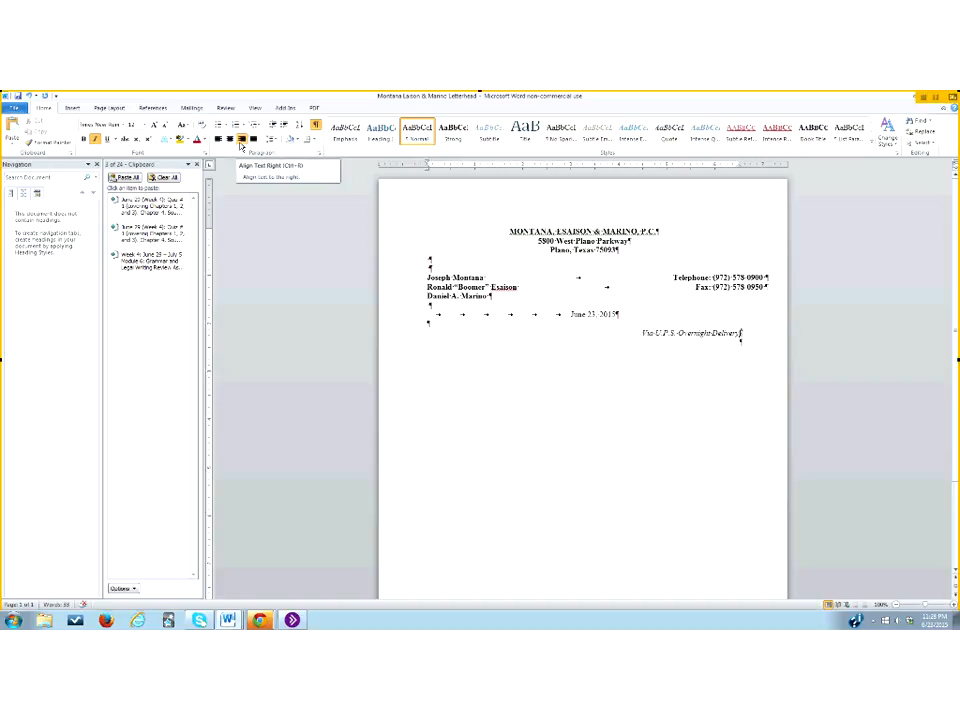
- Add blank lines below the notation, left-align the new line, and type the recipient's name
key(Return)
key(Return)
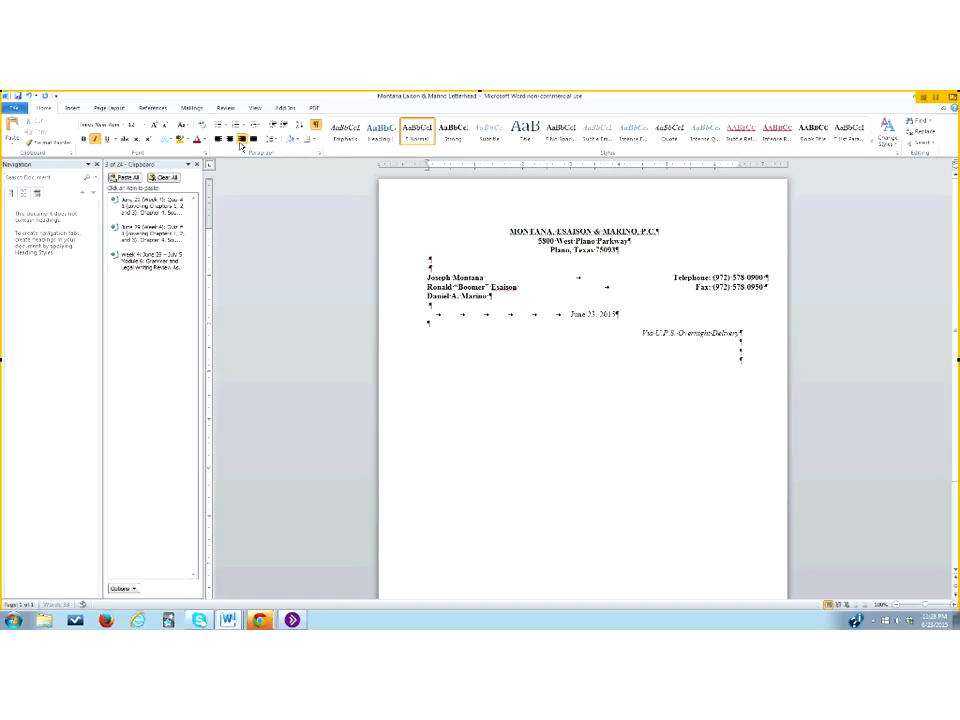
click(221, 141)
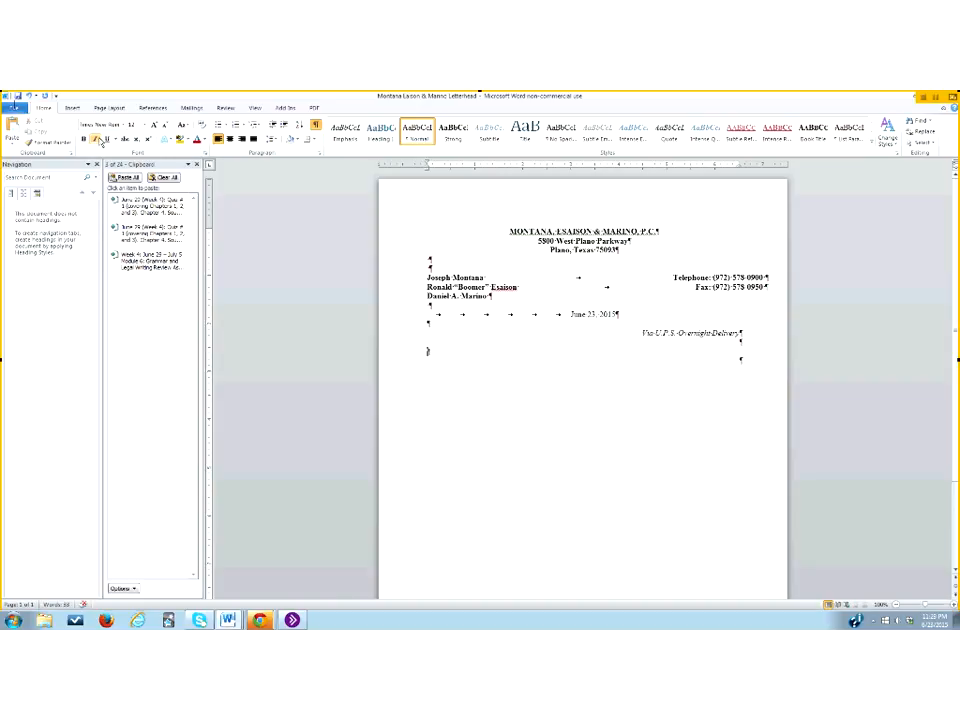
text(Robert Smith)
- Type the courtesy title Mr. before the recipient's name, then change it to Dr
click(427, 351)
text(Mr.)
click(435, 352)
key(BackSpace)
text(D)
- Adjust the first name and try the titles Ms. and Miss before settling on Mr
click(462, 352)
text(a)
click(437, 352)
key(BackSpace)
key(BackSpace)
key(BackSpace)
key(BackSpace)
text(Ms.)
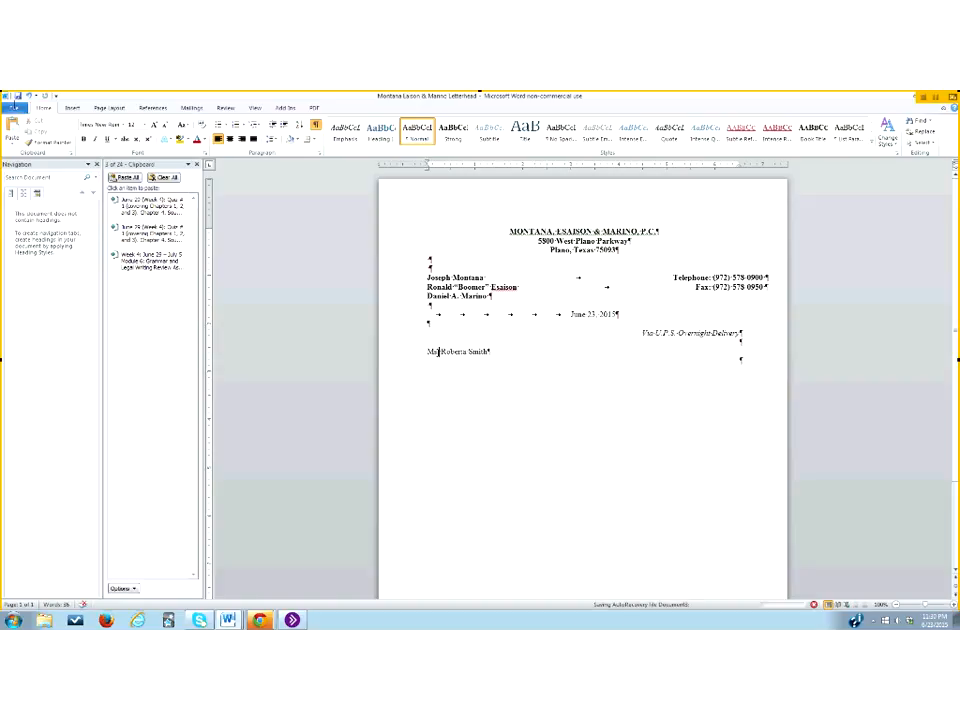
key(BackSpace)
key(BackSpace)
text(iss)
key(BackSpace)
key(BackSpace)
key(BackSpace)
text(r.)
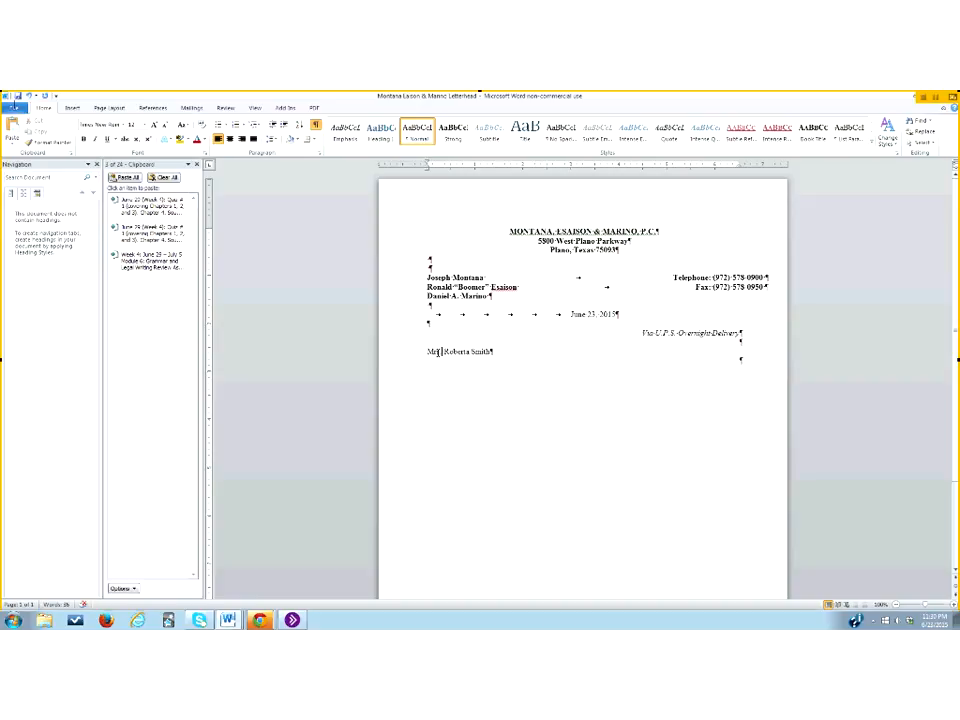
click(437, 352)
- Delete the r so the recipient's courtesy title reads Ms
key(BackSpace)
- Change the title to Mrs. and try several alternative first names for the recipient
key(BackSpace)
text(rs)
text(.)
click(470, 352)
key(BackSpace)
key(BackSpace)
key(BackSpace)
key(BackSpace)
key(BackSpace)
key(BackSpace)
key(BackSpace)
text(David)
key(BackSpace)
key(BackSpace)
key(BackSpace)
key(BackSpace)
key(BackSpace)
text(Robert )
text(a)
key(BackSpace)
key(BackSpace)
key(BackSpace)
key(BackSpace)
key(BackSpace)
key(BackSpace)
key(BackSpace)
key(BackSpace)
text(David)
- Prefix the line with 'Mr. and', retype the first name, and add a new empty line below
key(BackSpace)
key(BackSpace)
key(BackSpace)
key(BackSpace)
key(BackSpace)
text(Roberta)
key(BackSpace)
key(BackSpace)
key(BackSpace)
key(BackSpace)
key(BackSpace)
key(BackSpace)
key(BackSpace)
key(BackSpace)
text(David)
click(428, 353)
text(Mr. and)
drag(427, 351, 517, 351)
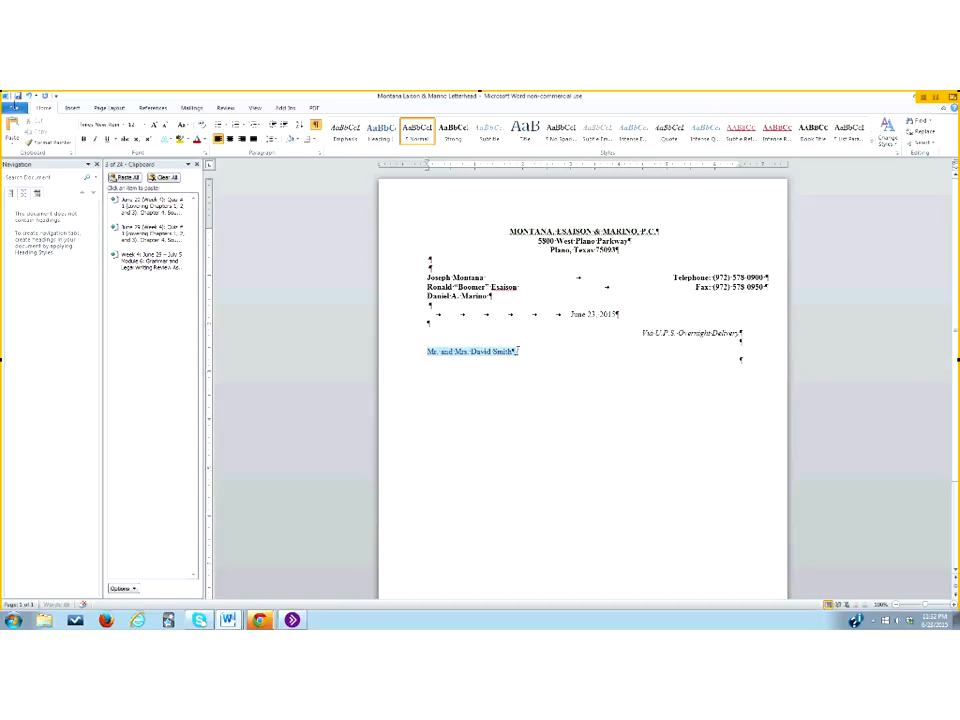
click(457, 352)
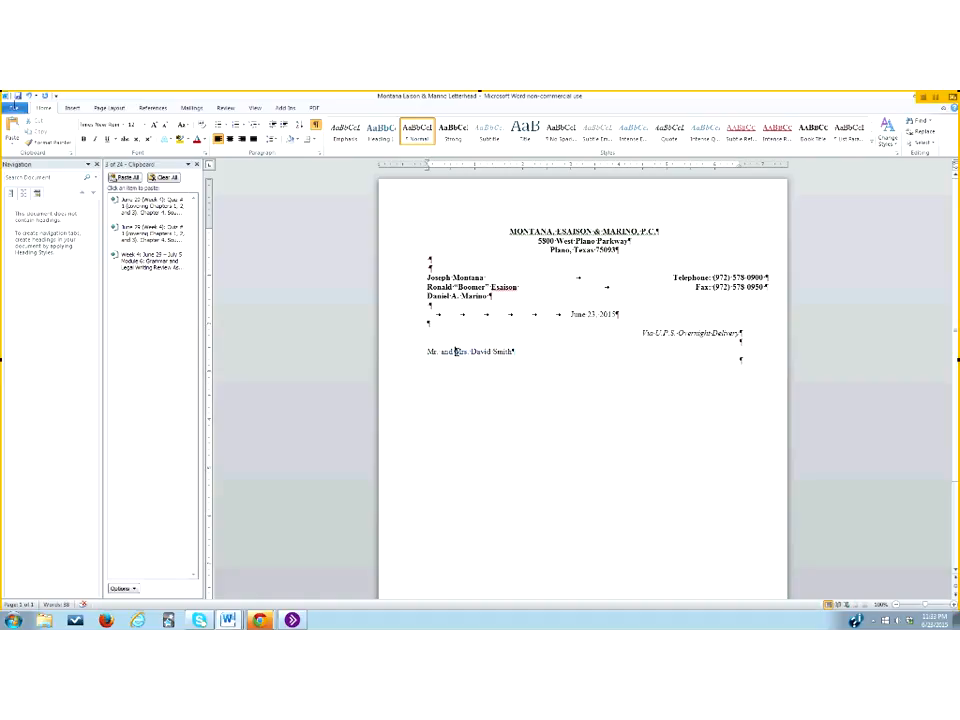
- Remove the 'Mr. and' prefix, try the title Hon., and retype the recipient's first name
key(BackSpace)
key(BackSpace)
key(BackSpace)
key(BackSpace)
key(BackSpace)
key(BackSpace)
key(BackSpace)
click(465, 352)
key(BackSpace)
key(BackSpace)
key(BackSpace)
key(BackSpace)
key(BackSpace)
text(Roberta)
key(Return)
click(437, 352)
key(BackSpace)
double_click(432, 352)
text(Hon.)
key(BackSpace)
key(BackSpace)
key(BackSpace)
key(BackSpace)
key(BackSpace)
key(BackSpace)
click(453, 352)
key(BackSpace)
key(BackSpace)
key(BackSpace)
key(BackSpace)
key(BackSpace)
key(BackSpace)
key(BackSpace)
key(BackSpace)
text(Christian)
click(427, 352)
- Restore the Ms. title, then add 'Human Resources Manager' and 'ABC Corporation, Inc.' lines below the name
text(Ms.)
key(BackSpace)
key(BackSpace)
text(.)
click(428, 361)
text(Housan Resources)
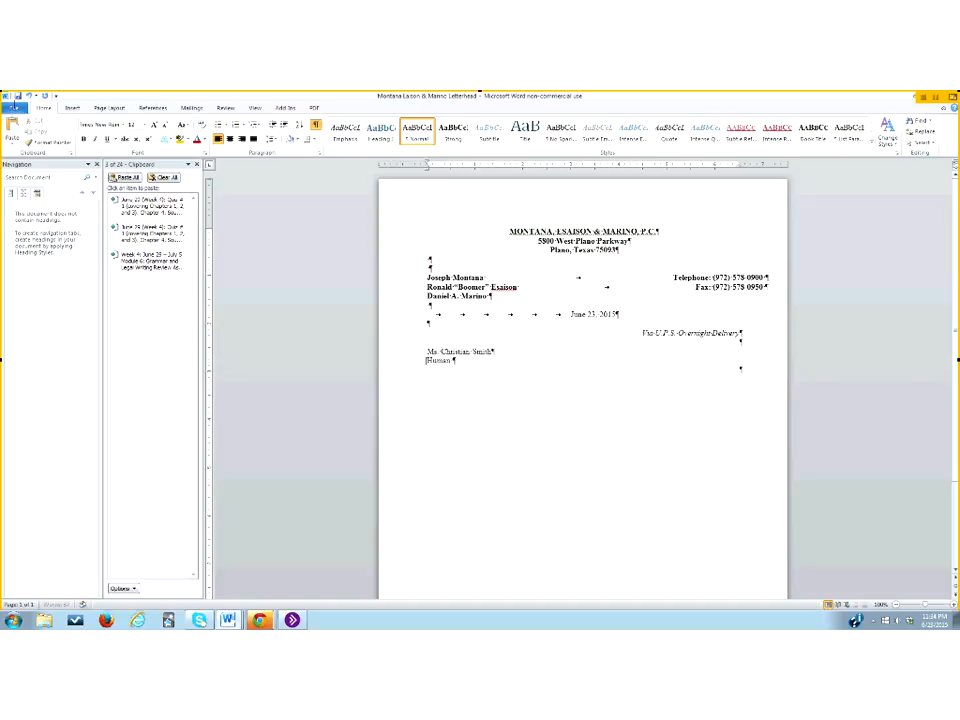
key(BackSpace)
key(BackSpace)
key(BackSpace)
key(BackSpace)
key(BackSpace)
key(BackSpace)
key(BackSpace)
text(sources Manager)
key(Return)
text(ABC Corporation, Inc.)
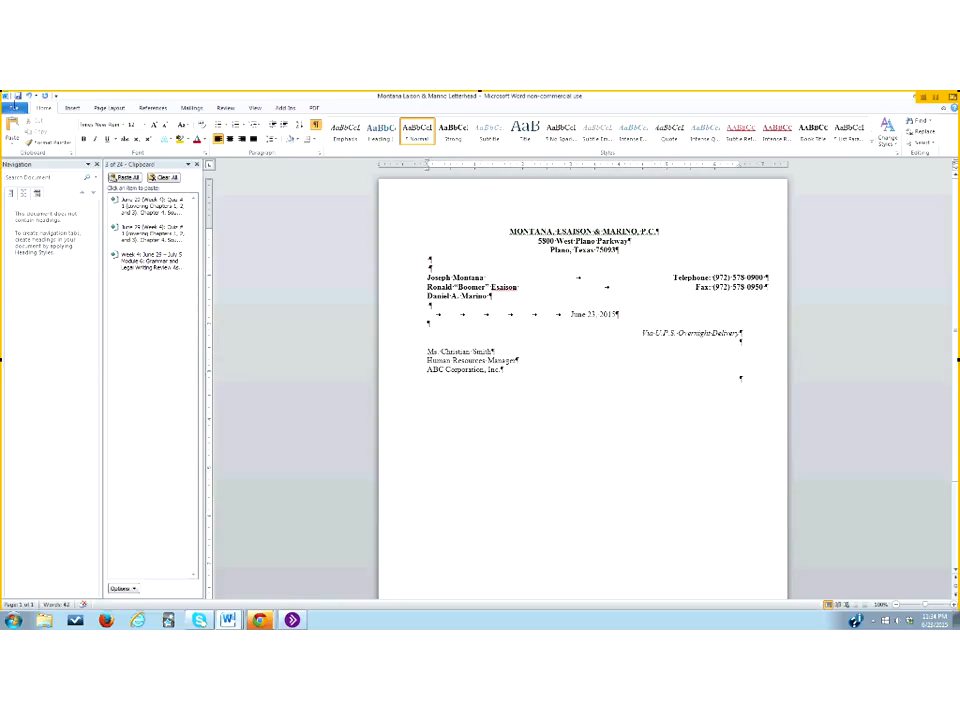
drag(427, 360, 519, 360)
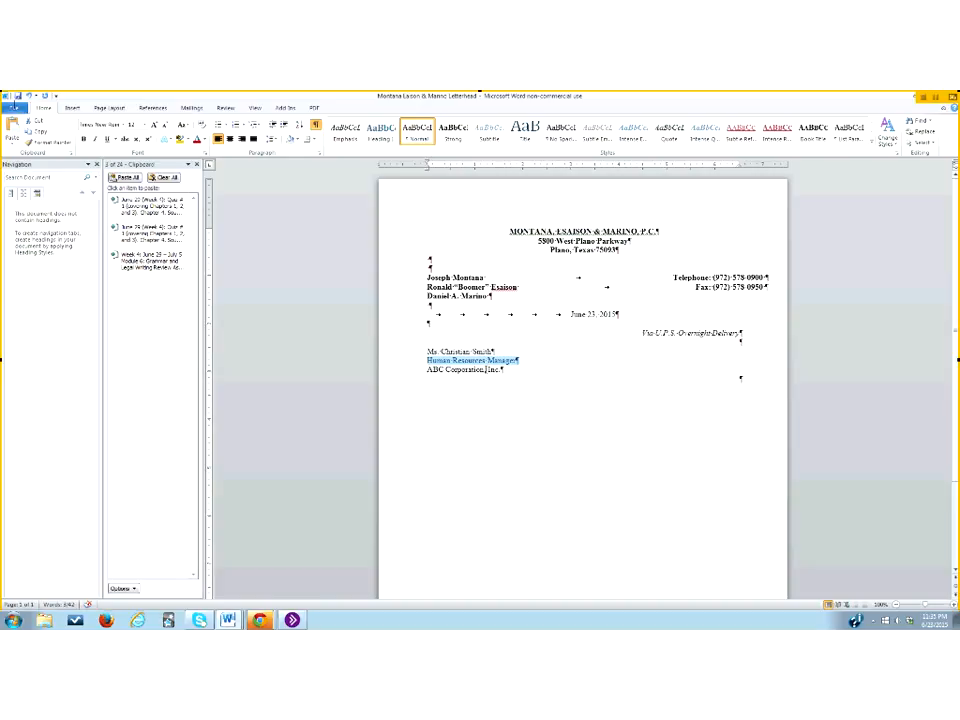
- Add '123 Main Street Suite A' and 'Allen, Texas 75002' lines below the company, then blank lines
click(504, 369)
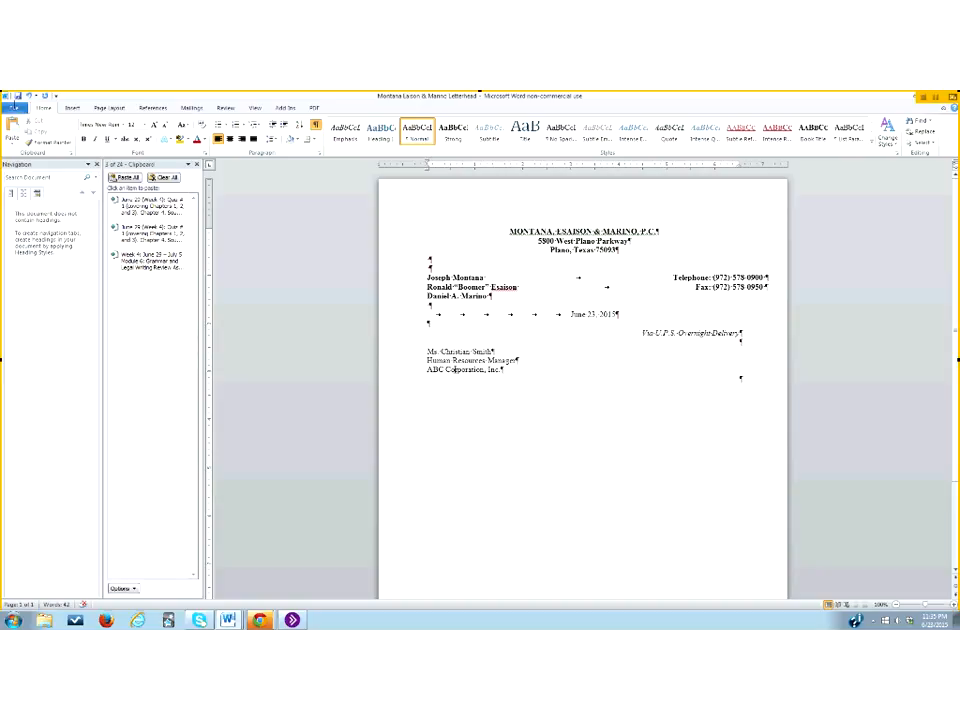
key(Return)
text(123 Main Street Suite A)
key(Return)
text(Allen, Texas 75002)
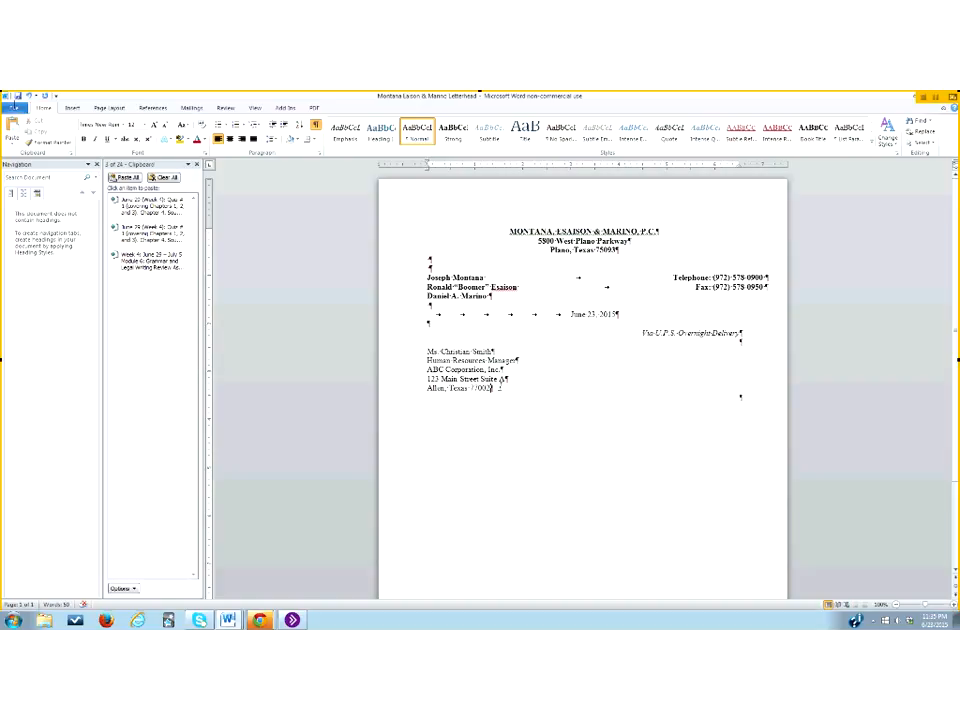
key(Return)
key(Return)
- Delete the stray character below the date and begin a tab-indented 'Re' line after the address
click(427, 305)
click(426, 323)
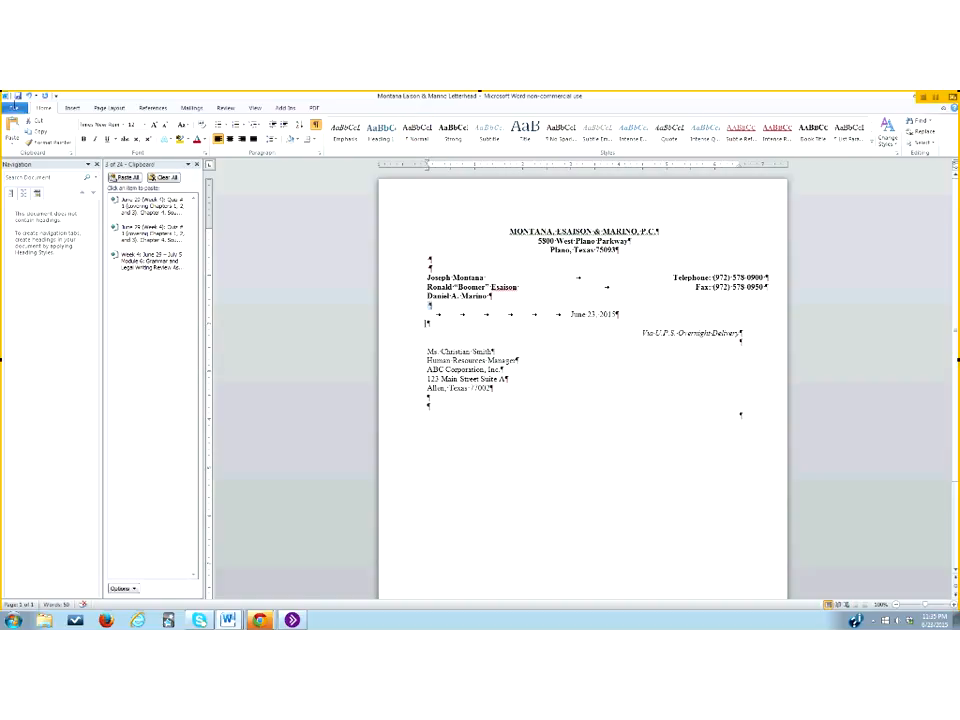
click(435, 329)
drag(739, 343, 748, 343)
click(437, 405)
key(BackSpace)
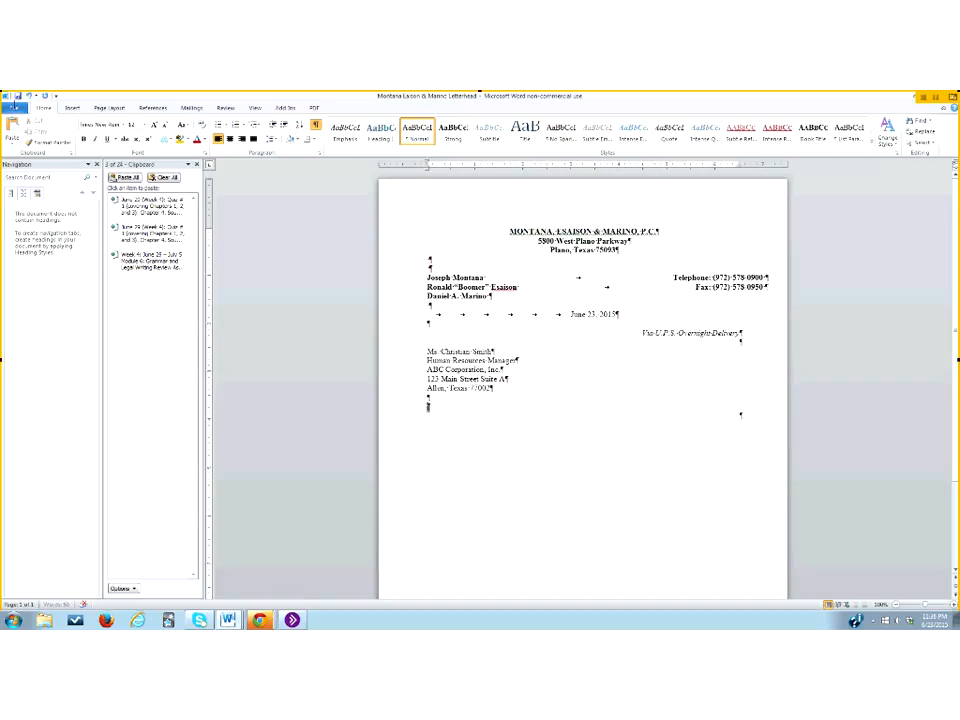
key(Tab)
text(Re)
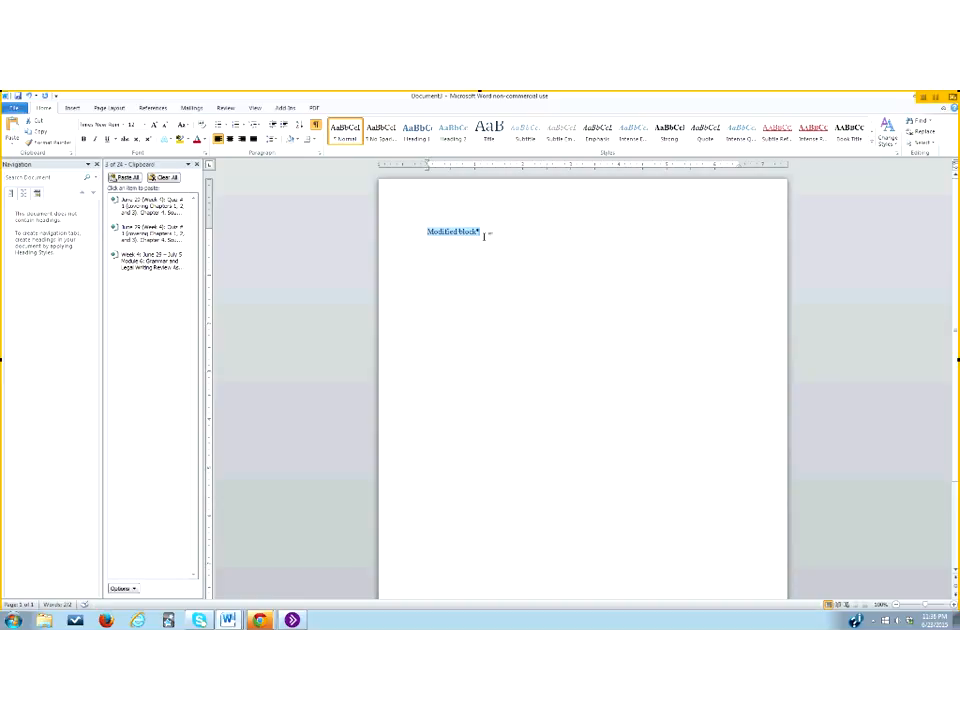
- In Document1, type a sample Re line and a tabbed 'In re: about the thing' line, then return
click(484, 236)
key(Return)
key(Return)
text(Reg)
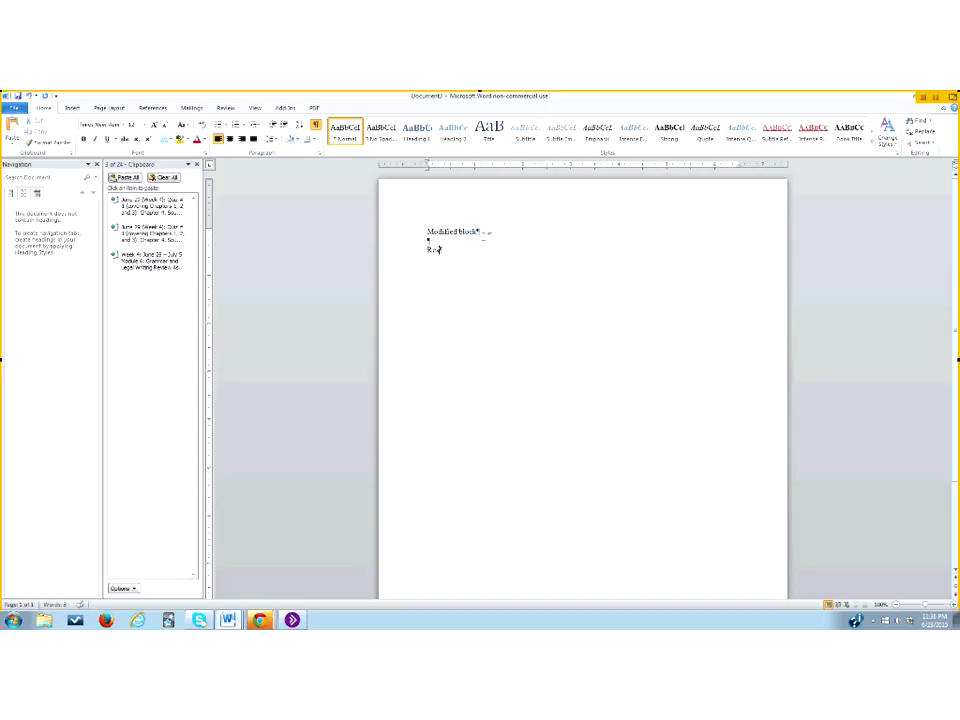
text(unothing)
key(Return)
text(Re)
key(BackSpace)
key(BackSpace)
text(In re)
key(Tab)
text(about the ti)
text(ing)
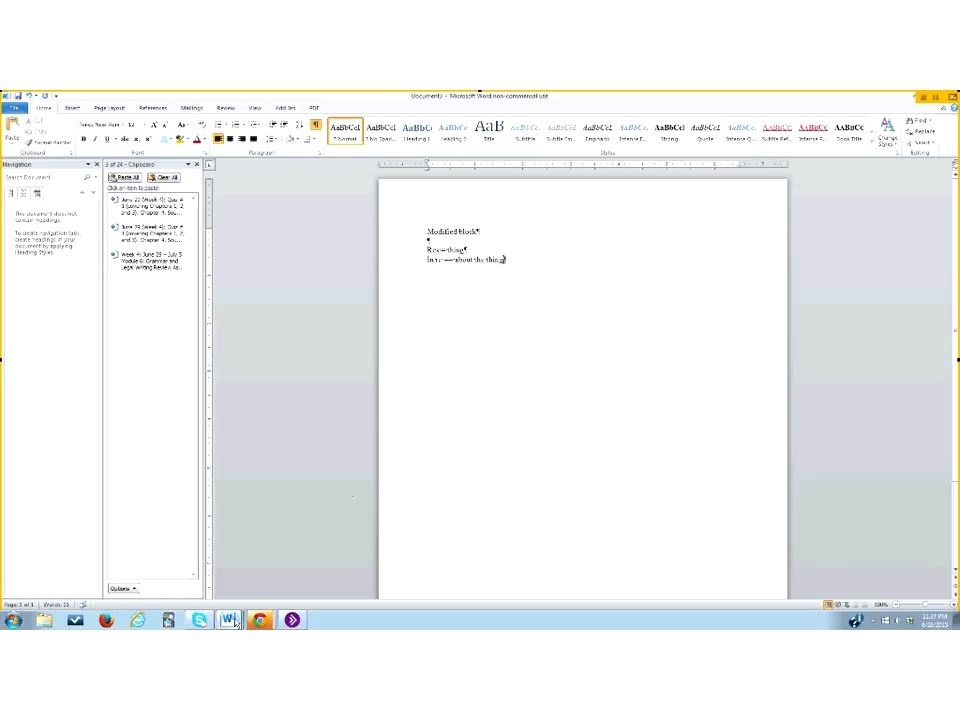
mouse_move(233, 622)
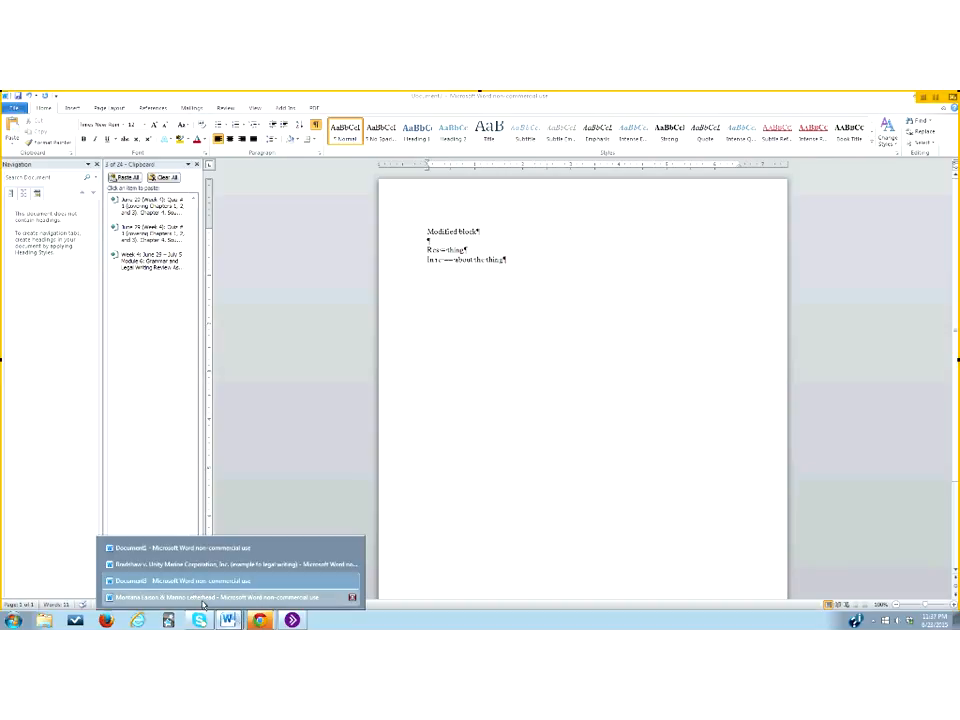
click(203, 597)
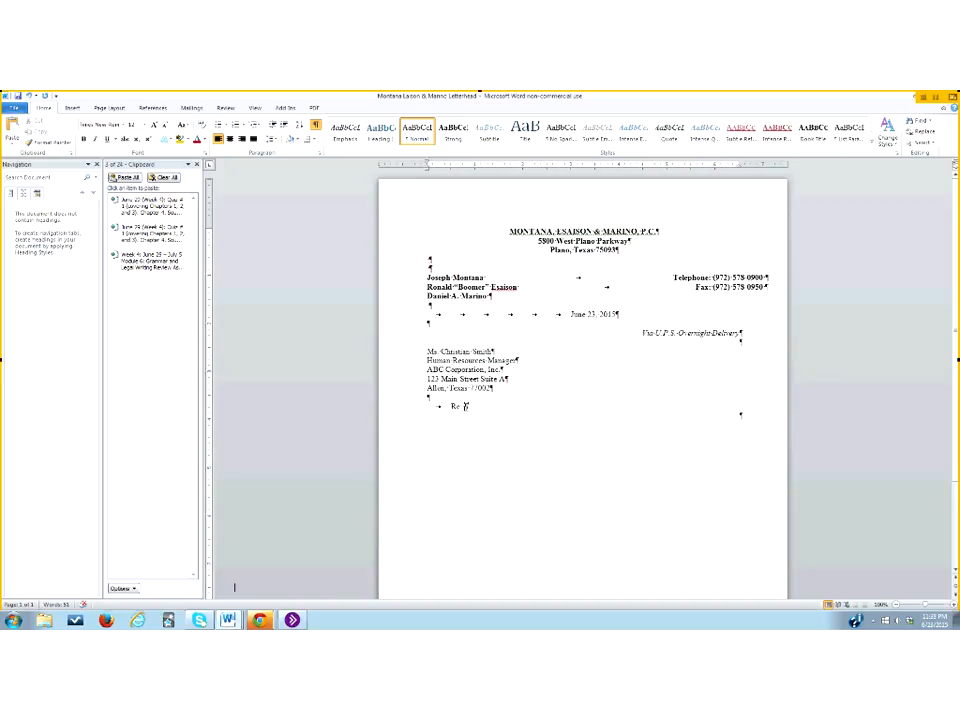
drag(441, 351, 493, 351)
click(507, 350)
- Type the subject 'Scheduling Your Deposition' and a tabbed case caption line with civil number 123-15-6789
click(465, 407)
text(Scheduling Your Deposition)
key(Return)
key(Tab)
key(Tab)
click(465, 407)
key(Tab)
text(Smith v.)
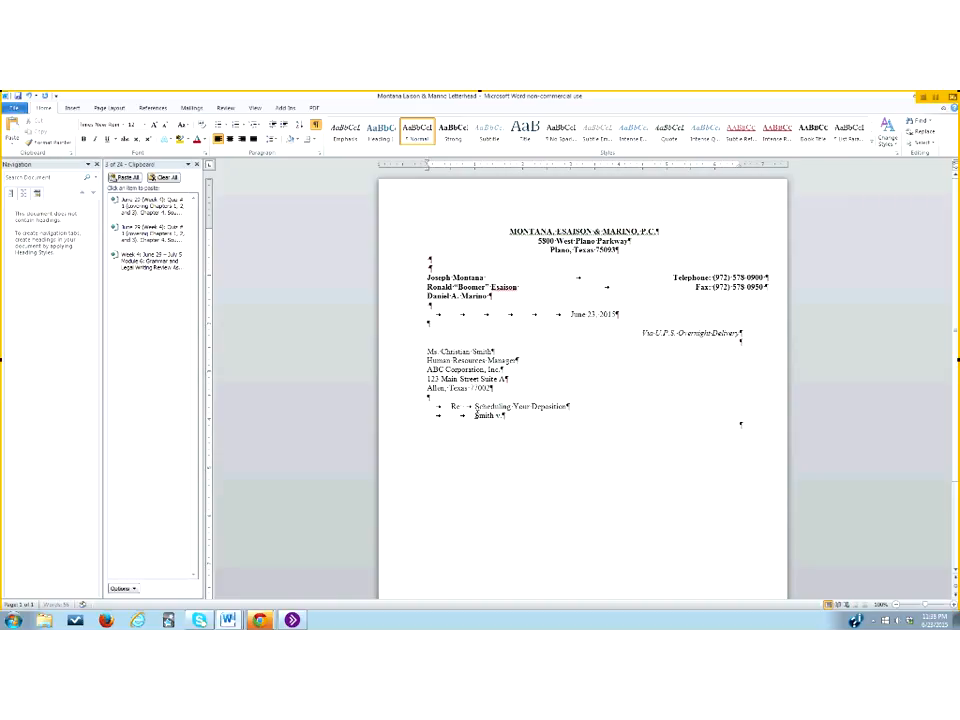
text( Harris; Civ.)
key(Tab)
text(123-15-6789)
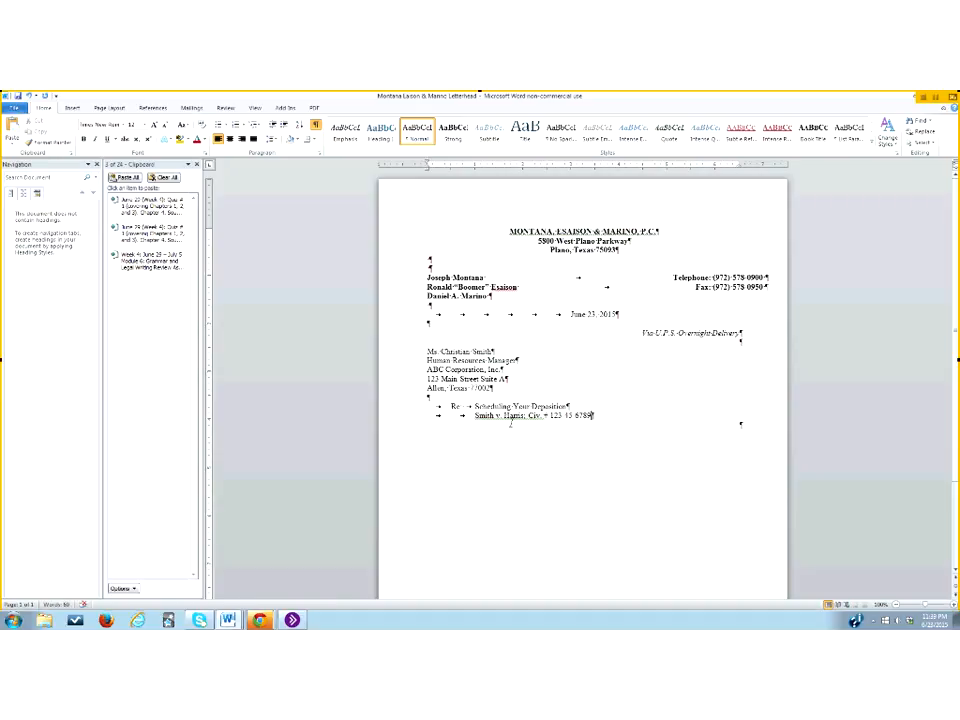
- Add the tabbed 'SMF 005' reference line, then try italic and bold on the block before removing them
key(Return)
key(Tab)
key(Tab)
text(SMF 005)
key(Return)
key(Return)
drag(474, 407, 508, 426)
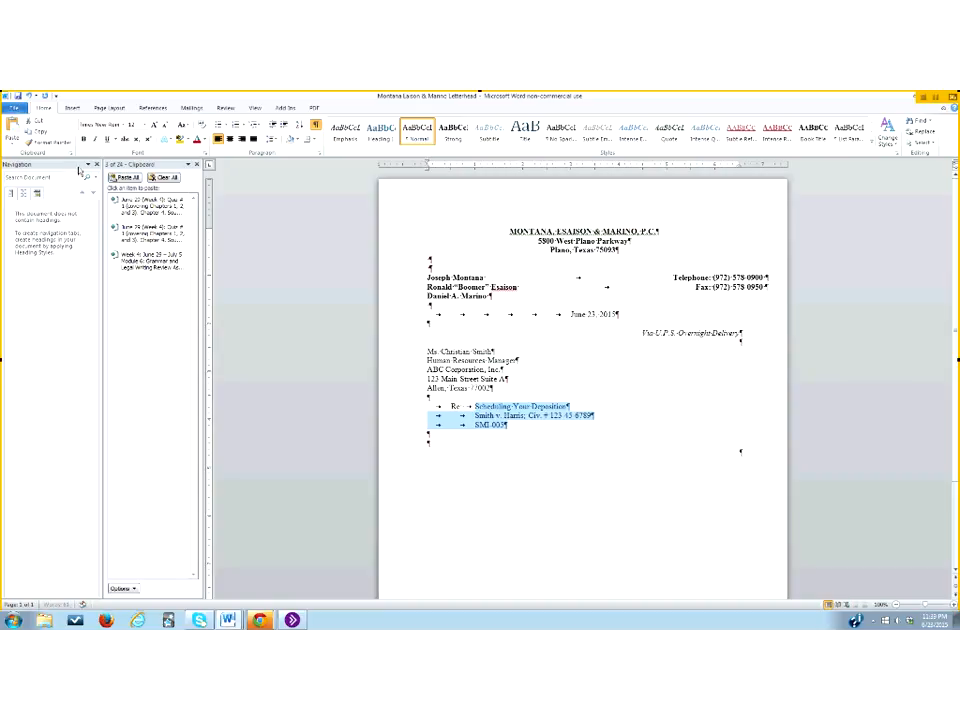
click(95, 139)
click(95, 139)
click(84, 139)
click(84, 139)
click(329, 369)
click(450, 442)
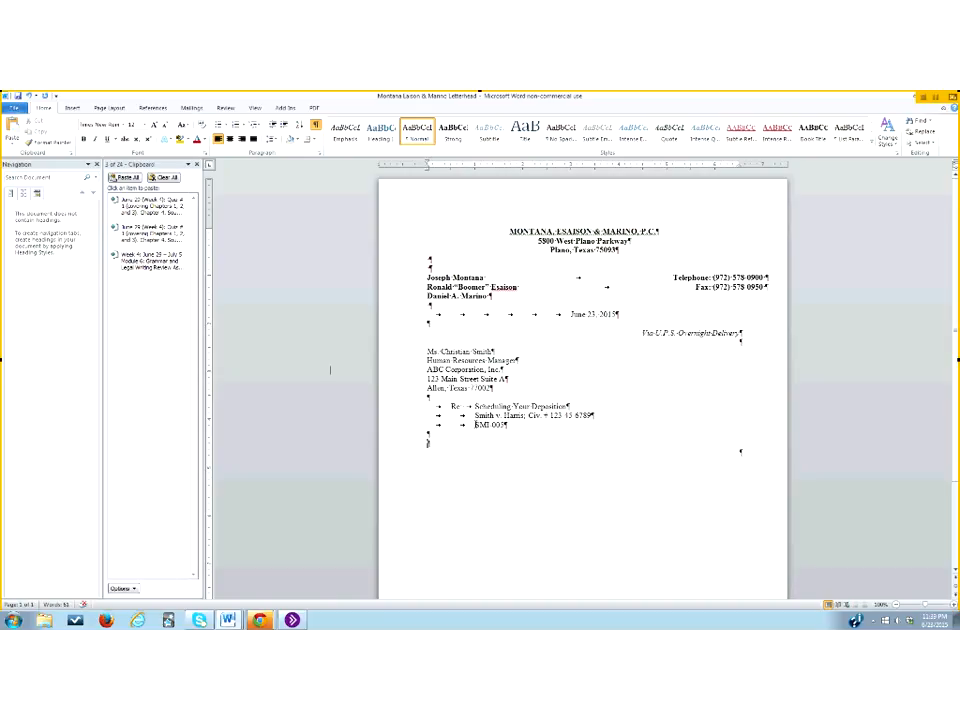
- Replace leading spaces with tabs so the case caption and SMF 005 lines align under the subject
click(474, 415)
key(BackSpace)
key(Down)
key(BackSpace)
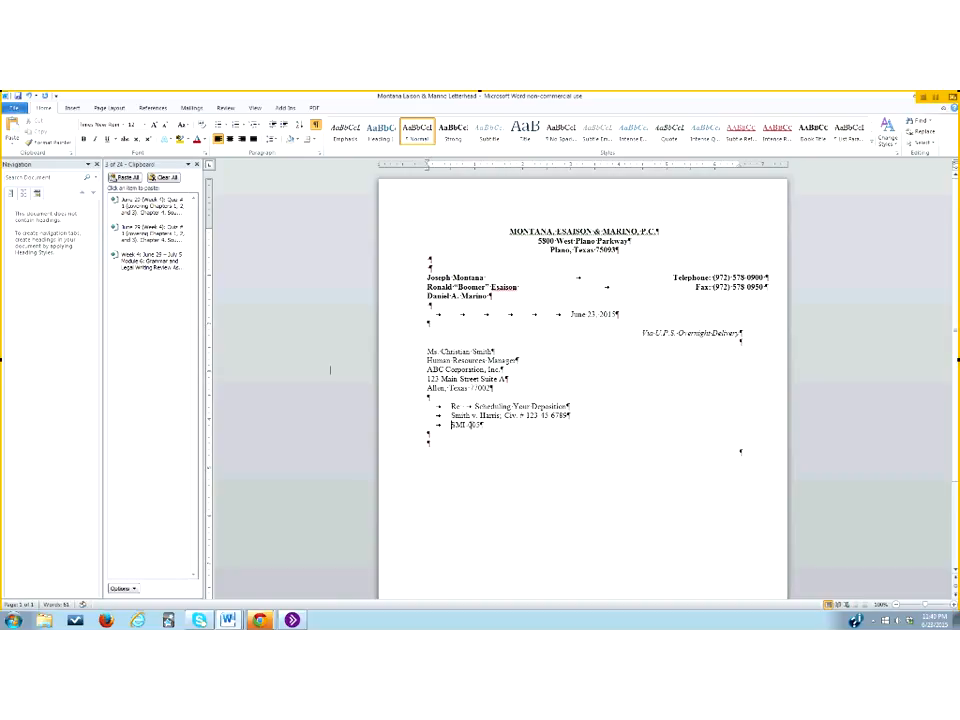
click(453, 418)
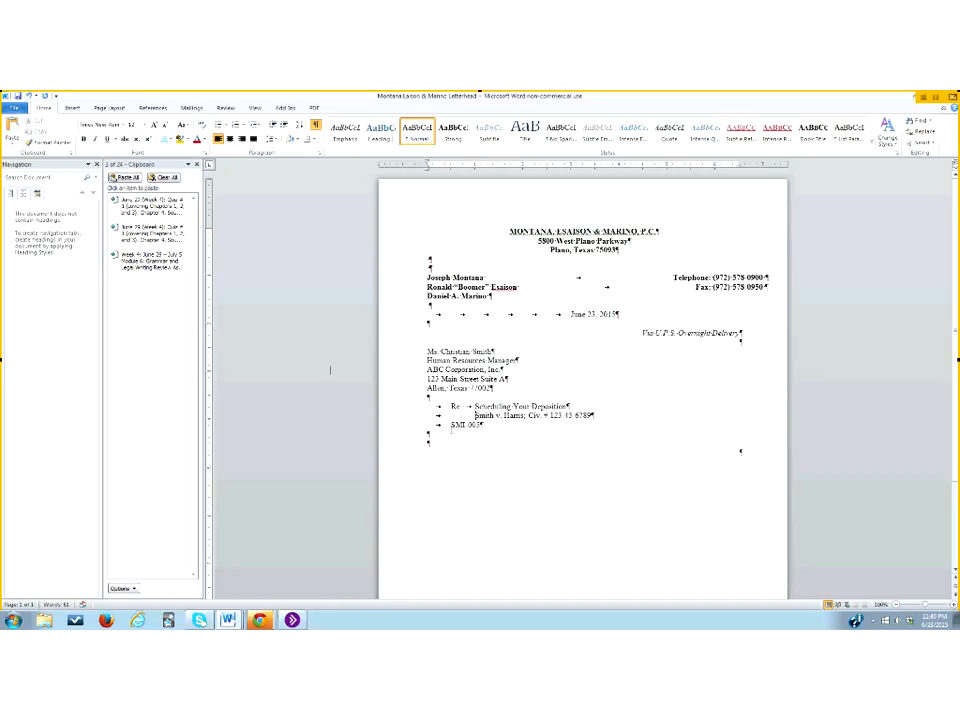
click(451, 428)
key(BackSpace)
key(BackSpace)
key(BackSpace)
key(BackSpace)
key(BackSpace)
key(BackSpace)
key(BackSpace)
key(BackSpace)
key(Tab)
click(475, 415)
key(BackSpace)
key(BackSpace)
key(BackSpace)
key(BackSpace)
key(BackSpace)
key(BackSpace)
key(BackSpace)
key(BackSpace)
key(Tab)
click(227, 625)
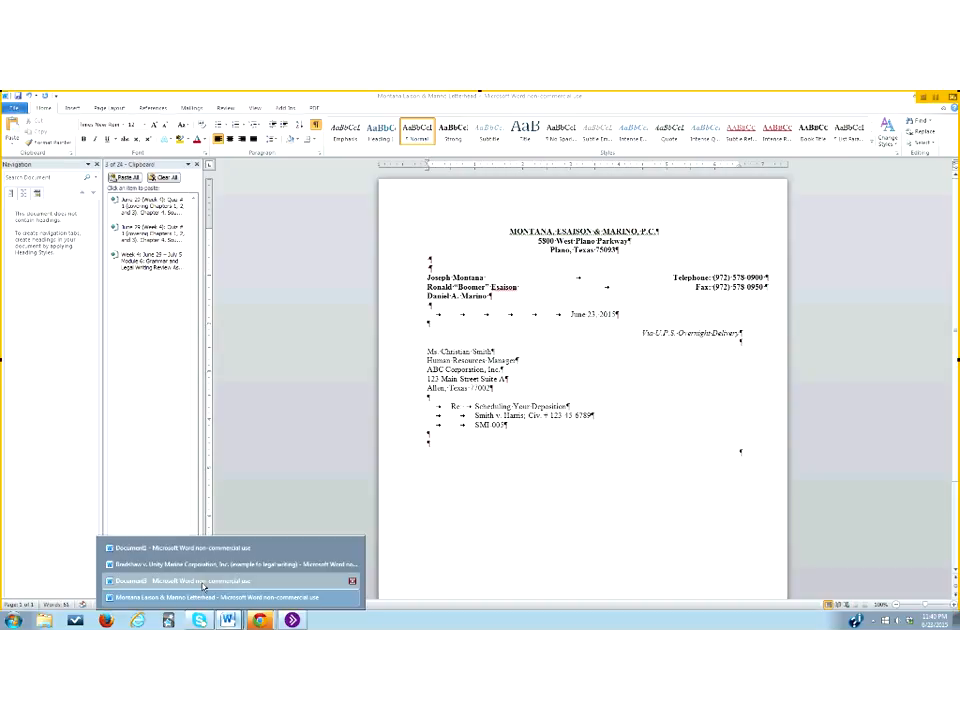
- In Document3, type a row of ten W's and a row of i's below the text, then return
click(204, 583)
key(Return)
key(Return)
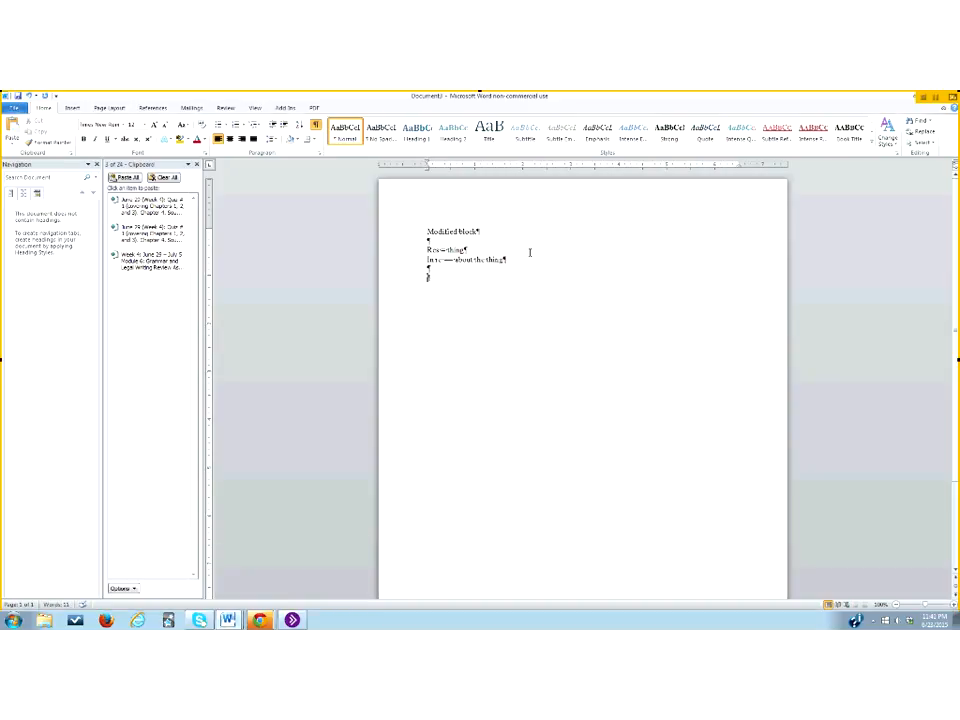
text(W)
key(Return)
text(a)
text(WWWWWWW)
text(WW)
text(W )
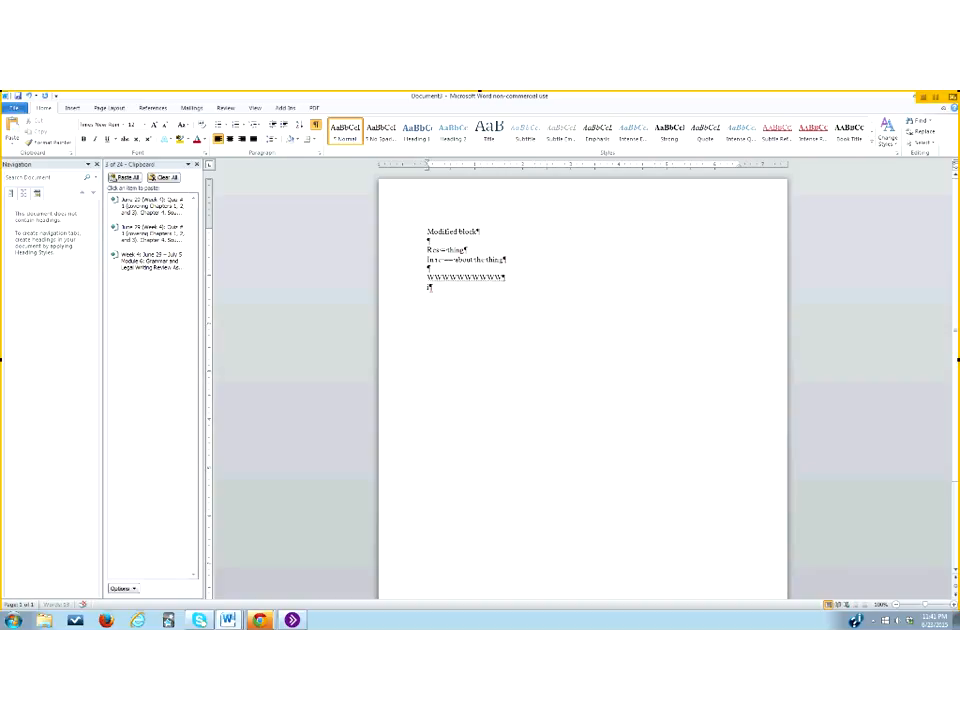
text(iiiiiiiii)
key(Return)
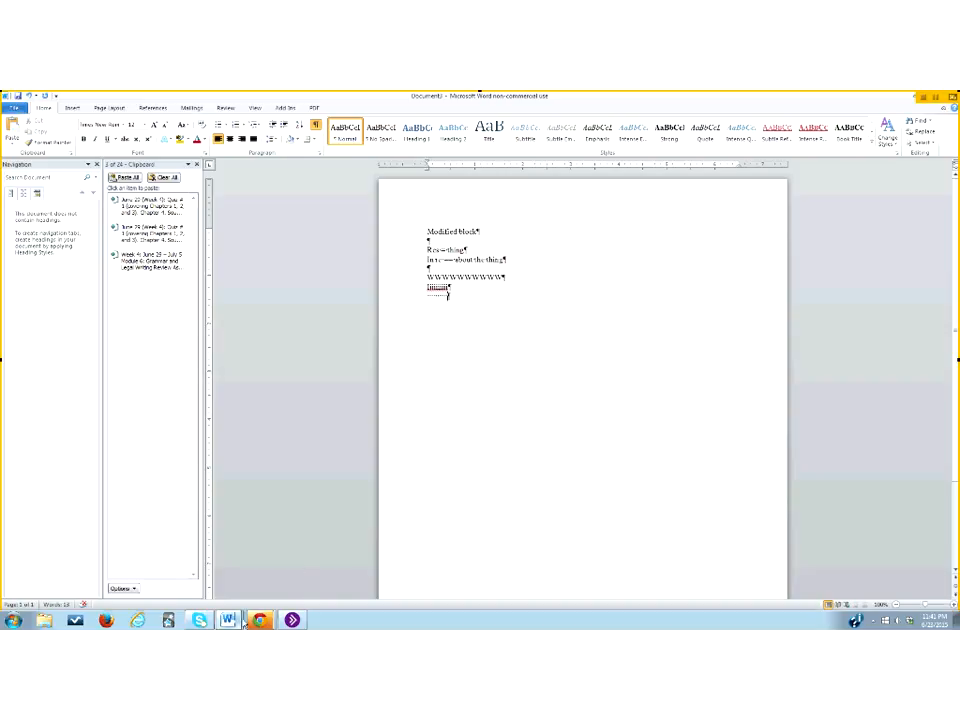
mouse_move(292, 620)
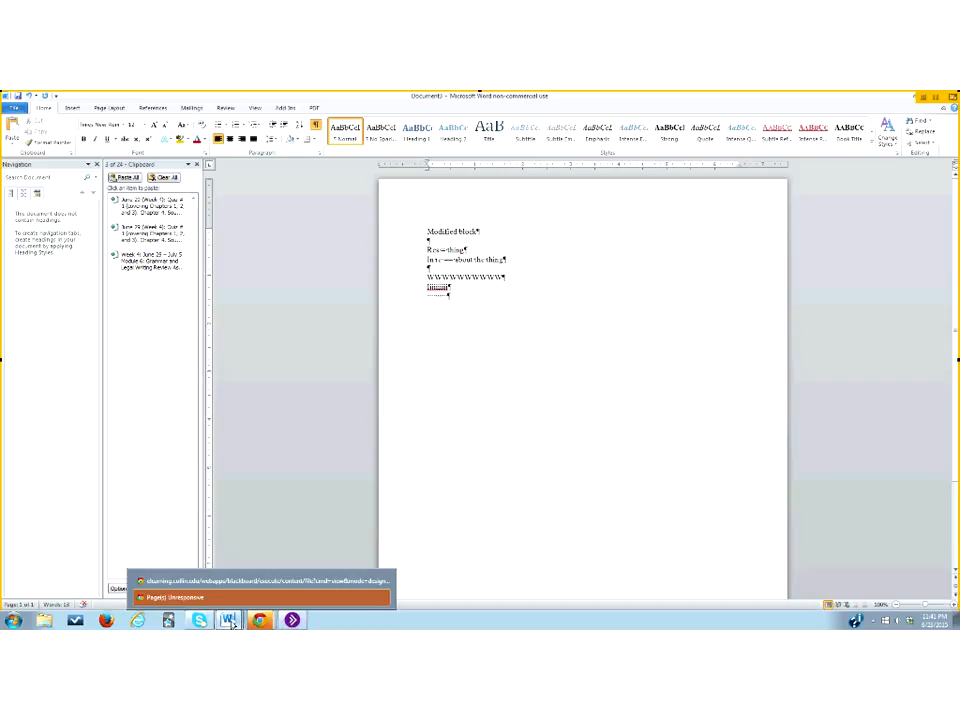
mouse_move(229, 620)
click(203, 597)
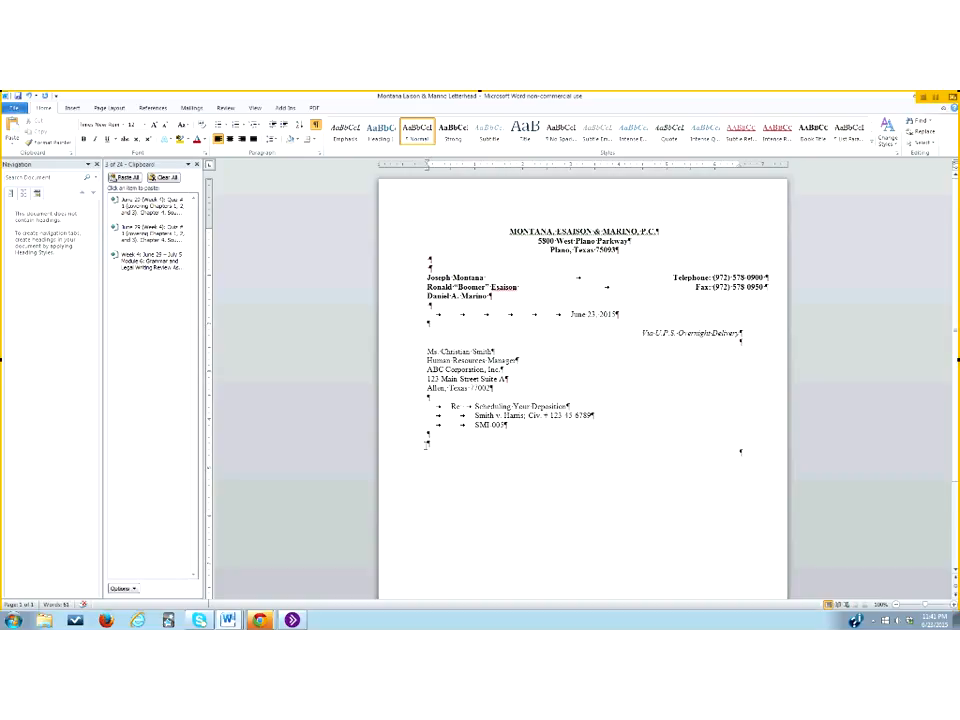
- Type the salutation 'Dear Ms.' followed by the recipient's surname and a colon below the Re block
text(Dear)
text( _____)
text(_____)
text(_____)
drag(427, 352, 439, 352)
click(463, 445)
text(Ms. Smith:)
click(469, 352)
- Swap the inside address's first name for a new one, then move the cursor after the salutation
key(BackSpace)
key(BackSpace)
key(BackSpace)
key(BackSpace)
key(BackSpace)
key(BackSpace)
key(BackSpace)
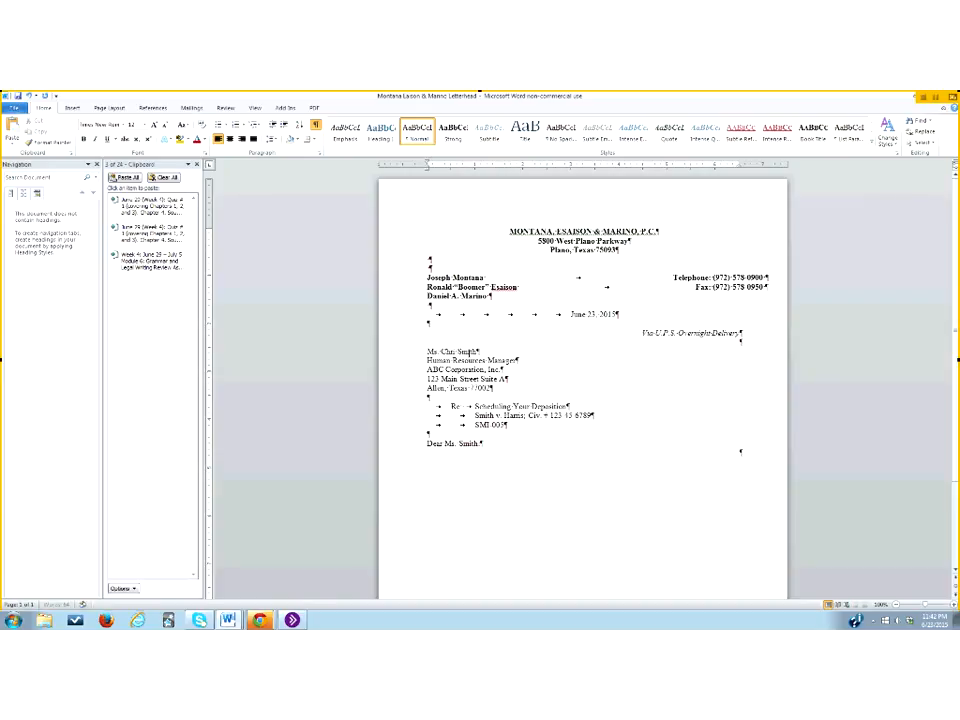
key(BackSpace)
text(Betty)
click(481, 443)
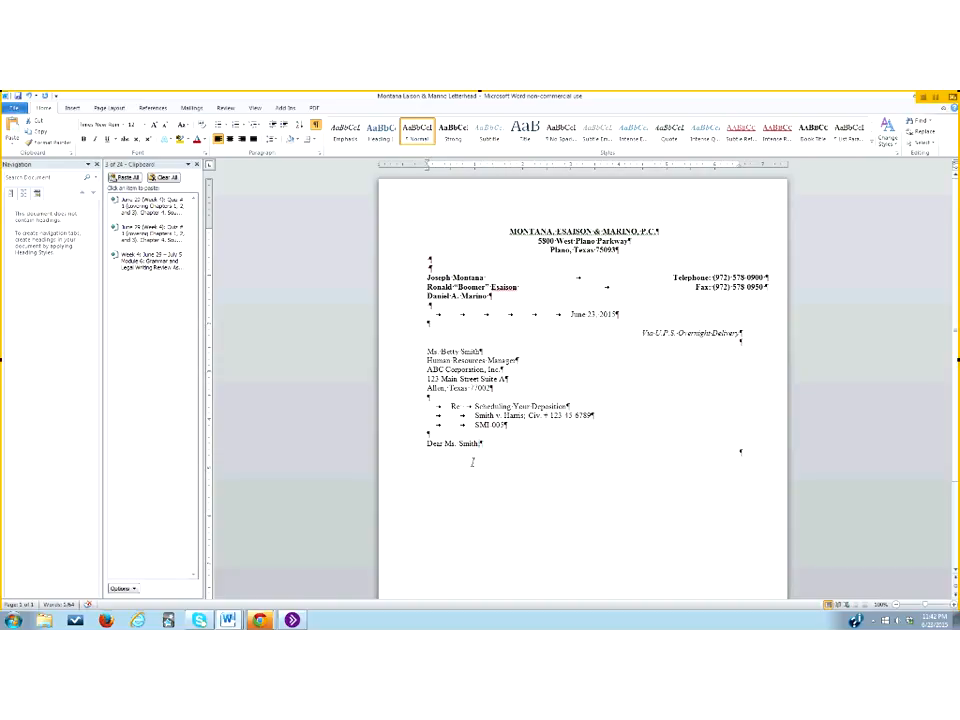
click(481, 443)
- Replace the recipient's first name in the inside address with a different one
double_click(458, 352)
key(Delete)
key(BackSpace)
key(BackSpace)
key(BackSpace)
text(Pat)
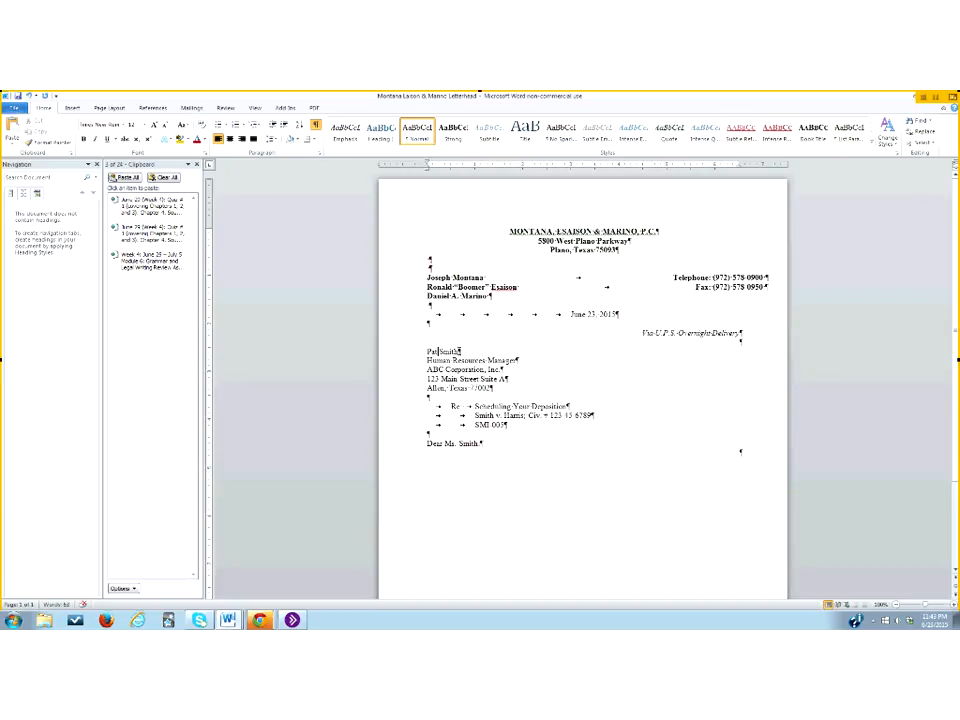
- Rework the salutation's title and first name, and restore the Ms. title in the inside address
click(457, 443)
key(BackSpace)
key(BackSpace)
key(BackSpace)
key(BackSpace)
text(Pat)
key(BackSpace)
key(BackSpace)
- Finish the salutation as Ms. followed by the recipient's surname
key(BackSpace)
text(Ms.)
click(427, 351)
text(Ms.)
click(458, 443)
text(Pat)
key(BackSpace)
key(BackSpace)
key(BackSpace)
key(BackSpace)
key(BackSpace)
key(BackSpace)
key(BackSpace)
key(BackSpace)
key(BackSpace)
key(BackSpace)
key(BackSpace)
key(BackSpace)
key(BackSpace)
text(Pat:)
key(BackSpace)
key(BackSpace)
key(BackSpace)
text(Ms. Smith)
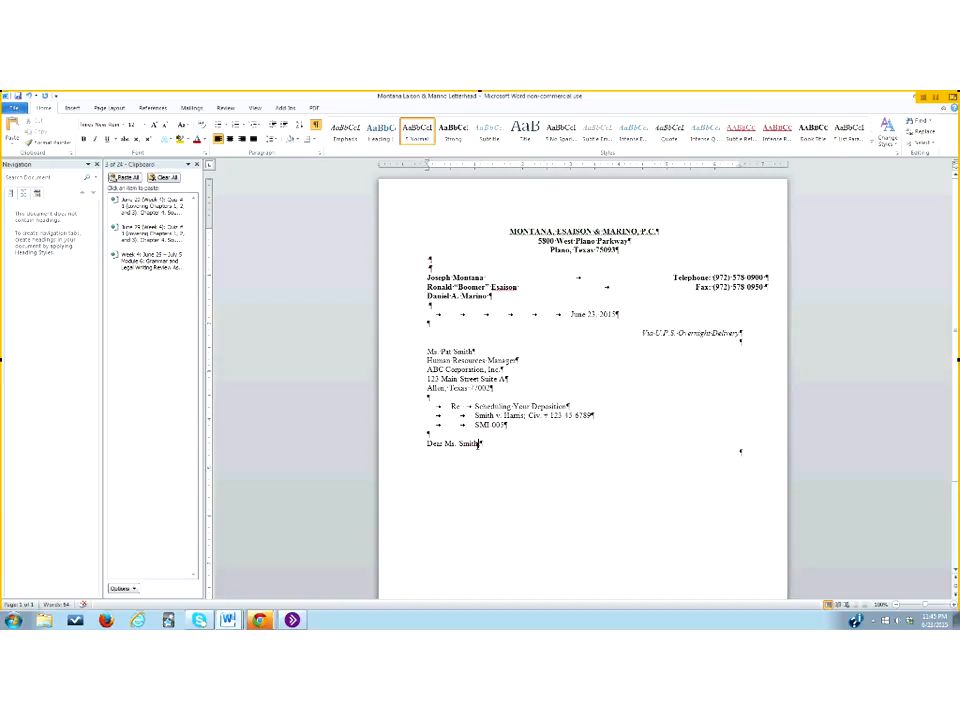
- Add a colon after the salutation and start a tab-indented body paragraph below it
text(:)
key(Return)
key(Return)
key(Tab)
click(452, 407)
- Write the paragraph scheduling the deposition for July 9 at 10 am in opposing counsel's office
text(Thank you for speaking wi)
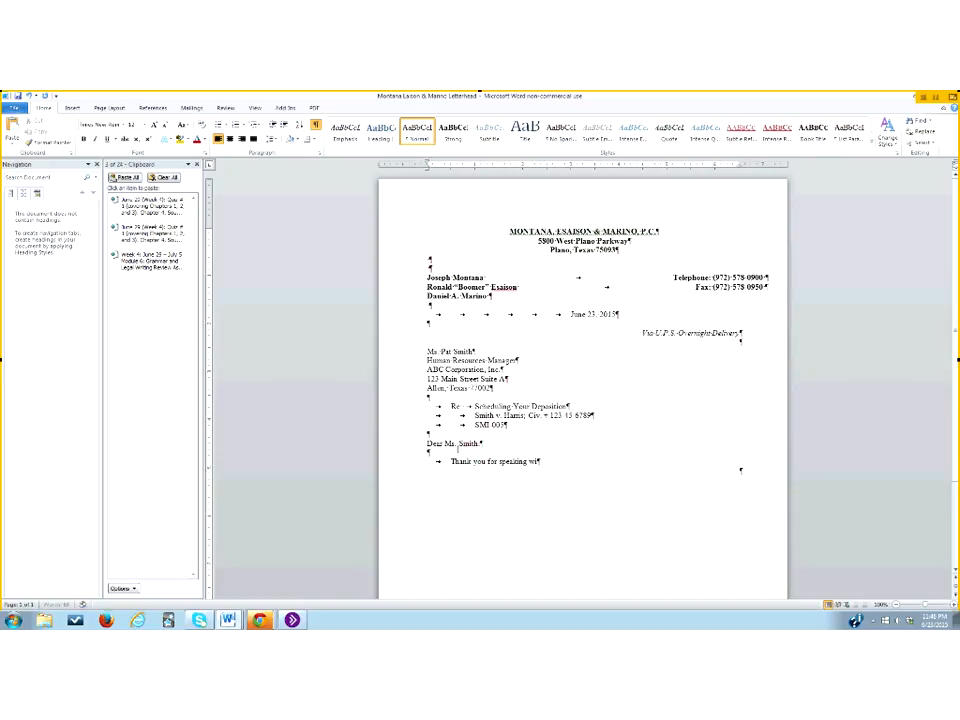
text(th me this morning about your deposition. As you know, )
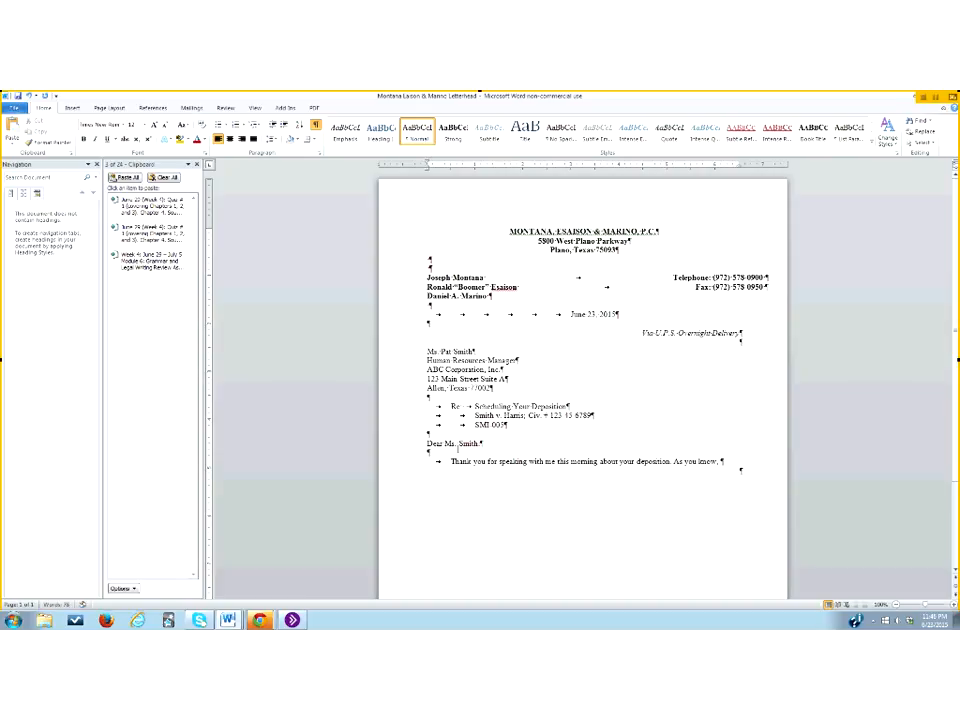
text(I have)
text( spl)
key(BackSpace)
text(oken with opposing counsel)
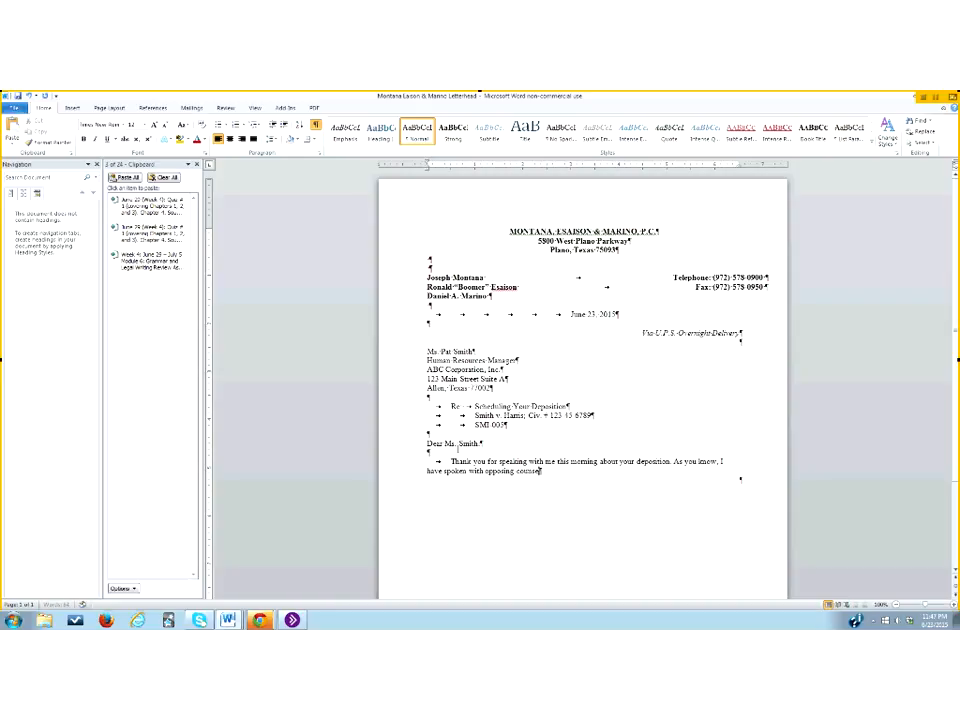
text( and he has agreed to schedule it for July 9)
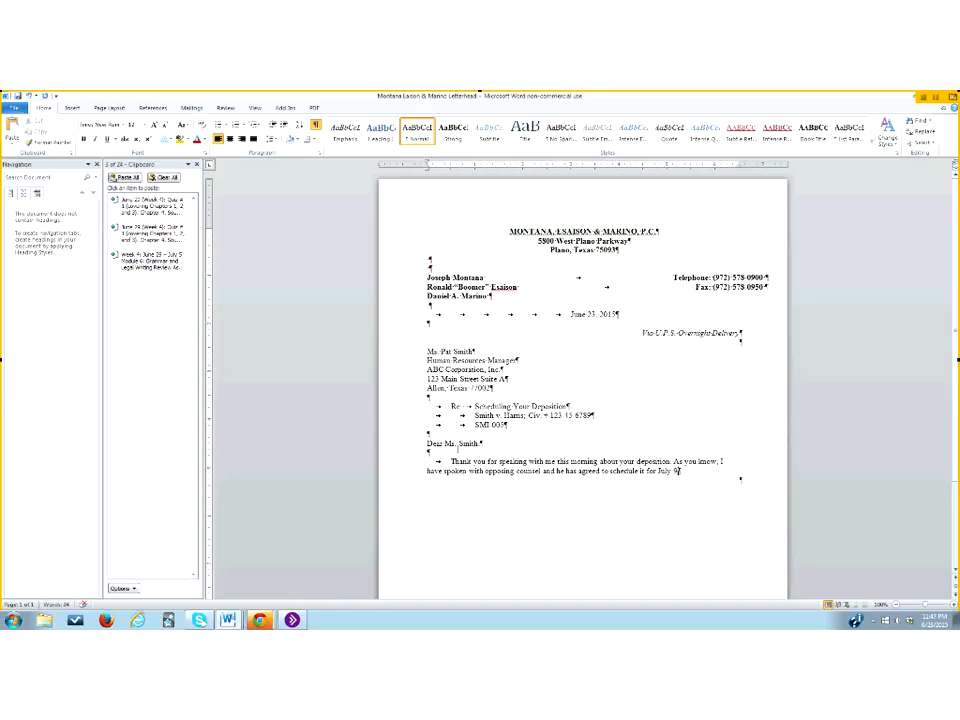
text( at 10 am in his office.)
key(Return)
key(Return)
key(Tab)
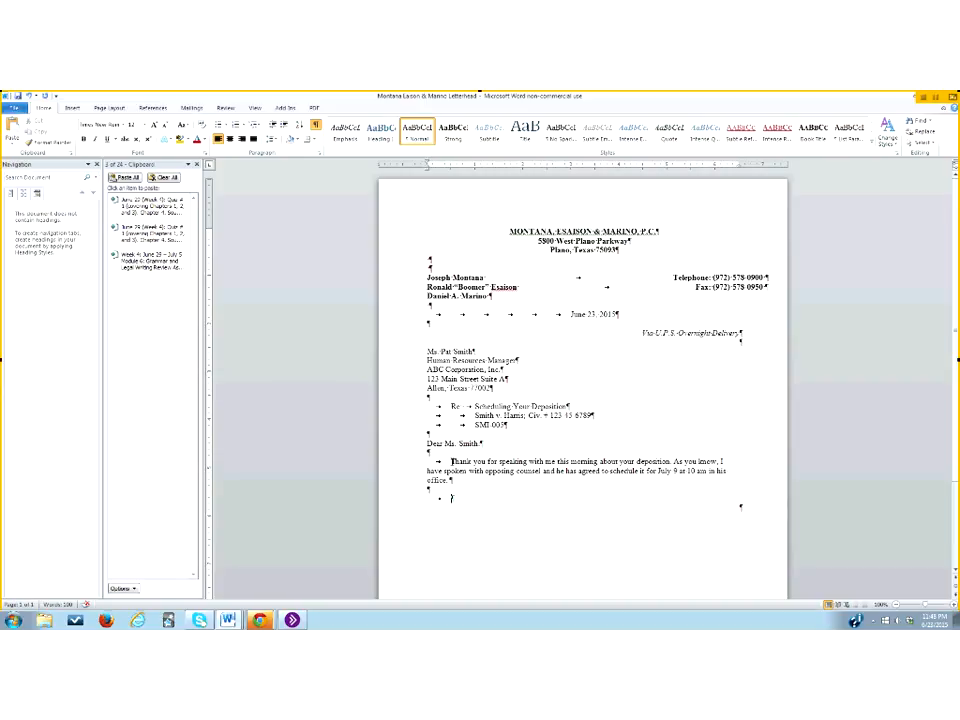
- Add a sentence inviting questions, giving a contact phone number
drag(452, 462, 457, 466)
click(451, 498)
text(If you have any questions, please)
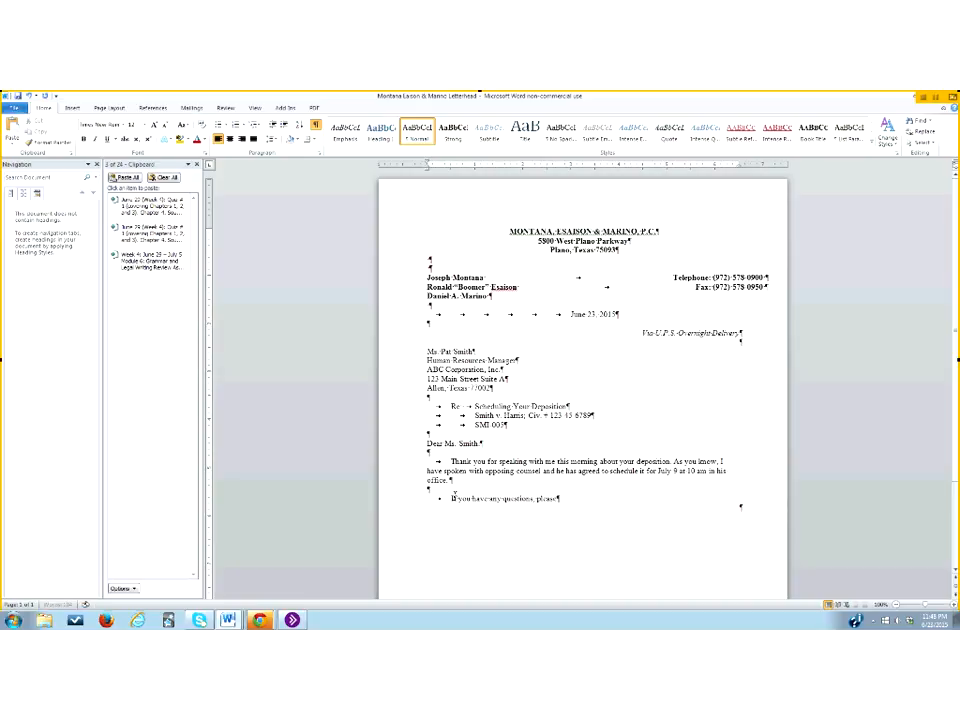
text( contact me at (972) 987-6543)
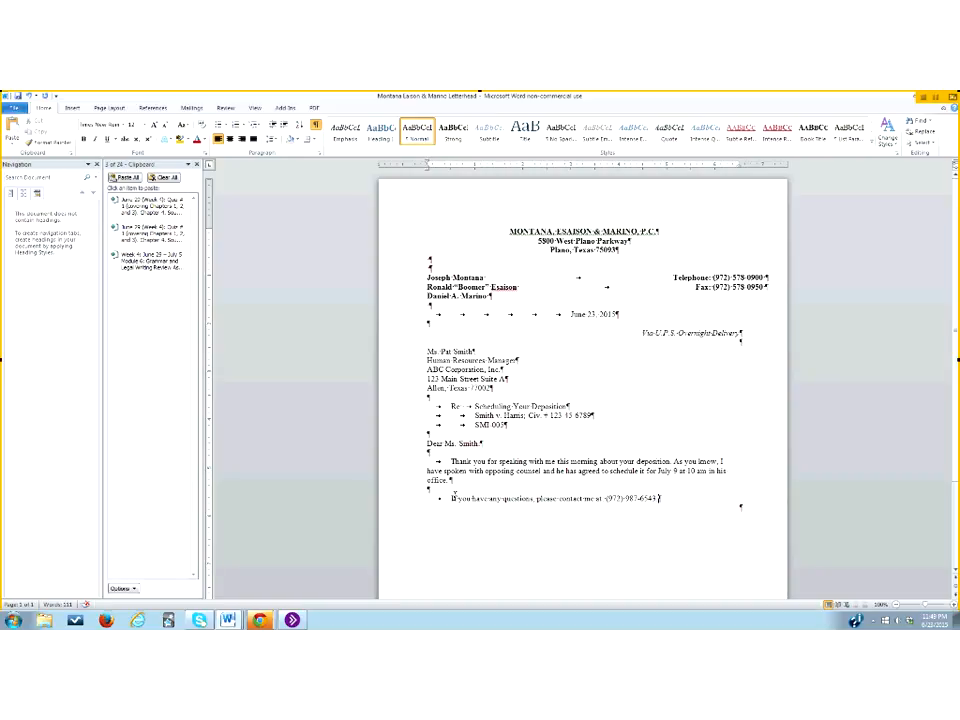
key(Return)
key(Return)
- Type the tab-indented closings 'Very truly yours,' and 'Sincerely,' on separate lines
key(Tab)
key(Tab)
key(Tab)
key(Tab)
key(Tab)
key(Tab)
text(Very truly yours,)
key(Return)
key(Tab)
key(Tab)
key(Tab)
key(Tab)
key(Tab)
key(Tab)
text(Sincerely,)
- Delete the 'Sincerely,' closing so only 'Very truly yours,' remains
click(603, 526)
key(BackSpace)
key(BackSpace)
key(BackSpace)
key(BackSpace)
key(BackSpace)
key(BackSpace)
key(BackSpace)
key(BackSpace)
key(BackSpace)
key(BackSpace)
drag(571, 517, 576, 517)
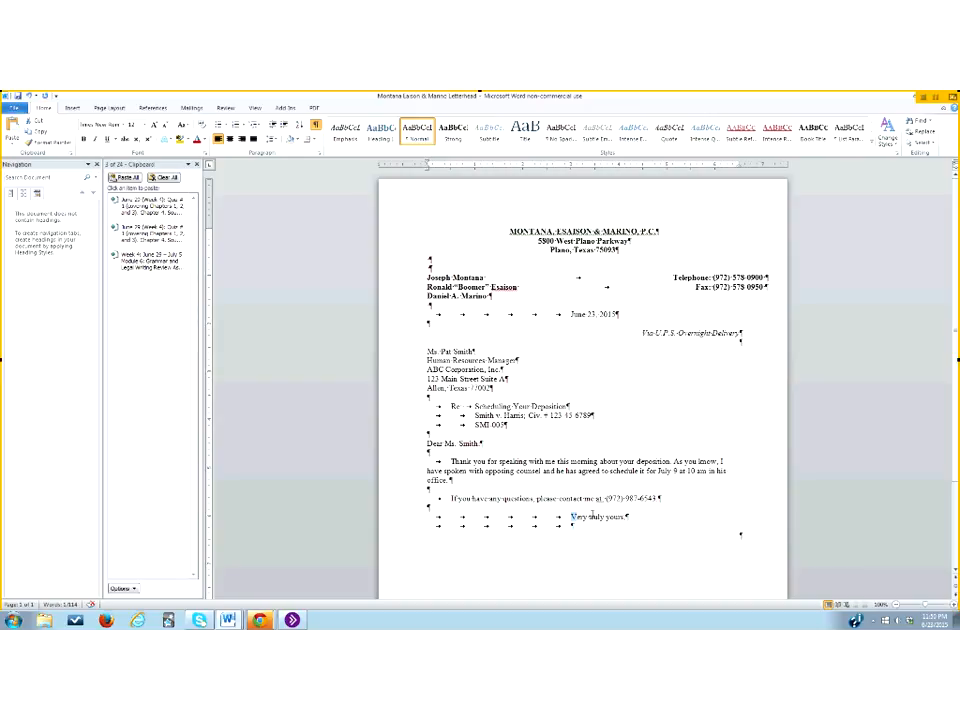
click(626, 517)
- Add tab-indented blank lines below the closing for the signature space
key(Return)
key(Return)
key(Tab)
key(Tab)
key(Tab)
key(Tab)
key(Tab)
key(Tab)
key(Return)
key(Tab)
key(Tab)
key(Tab)
key(Tab)
key(Tab)
key(Tab)
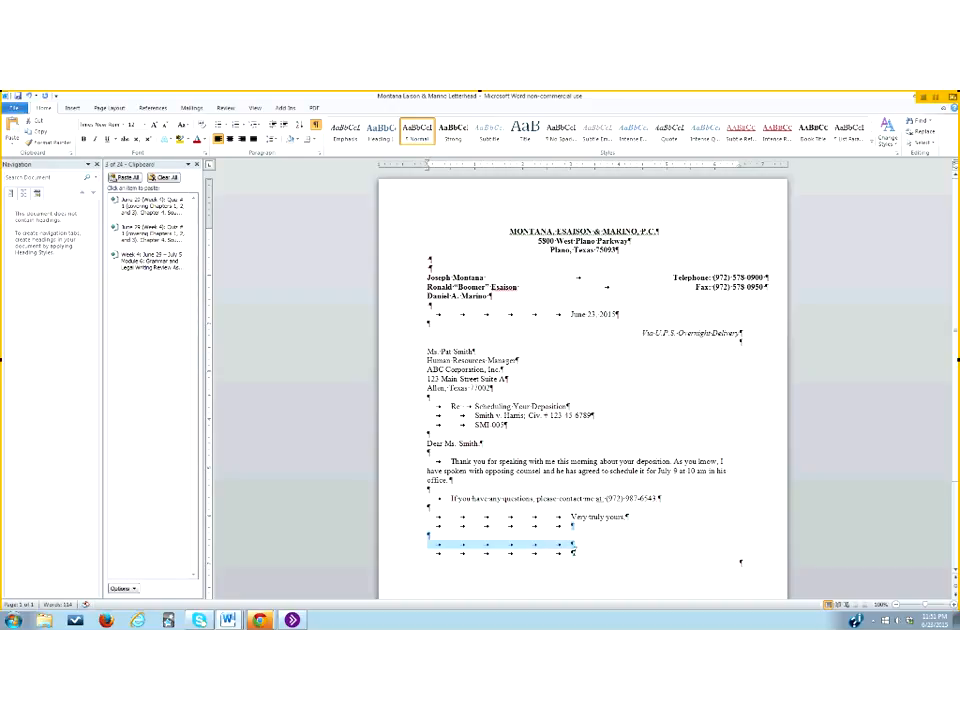
click(573, 552)
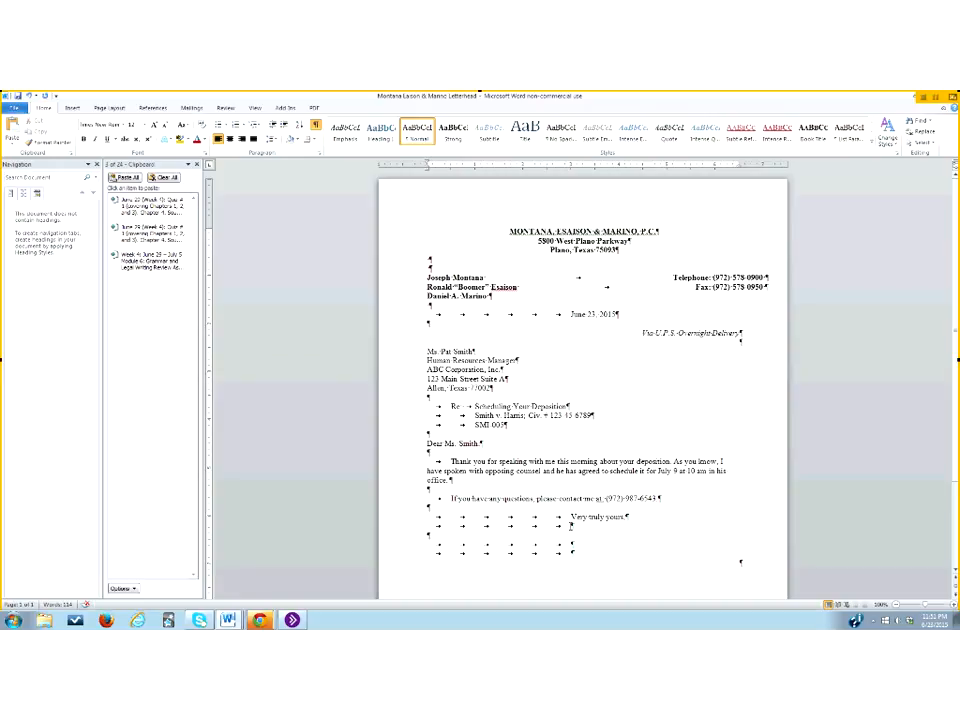
- Type the signer's full name on the signature line, correcting the surname typos
click(571, 525)
text(Rachel Ha)
key(BackSpace)
text(oward)
key(BackSpace)
key(BackSpace)
key(BackSpace)
key(BackSpace)
key(BackSpace)
key(BackSpace)
key(BackSpace)
key(BackSpace)
key(BackSpace)
key(BackSpace)
key(BackSpace)
key(BackSpace)
text(Rachel Howard)
- Put the title 'Paralegal' on a tab-aligned line under the signer's name
key(Return)
key(Tab)
key(Tab)
key(Tab)
key(Tab)
key(Tab)
key(Tab)
text(Paralegal)
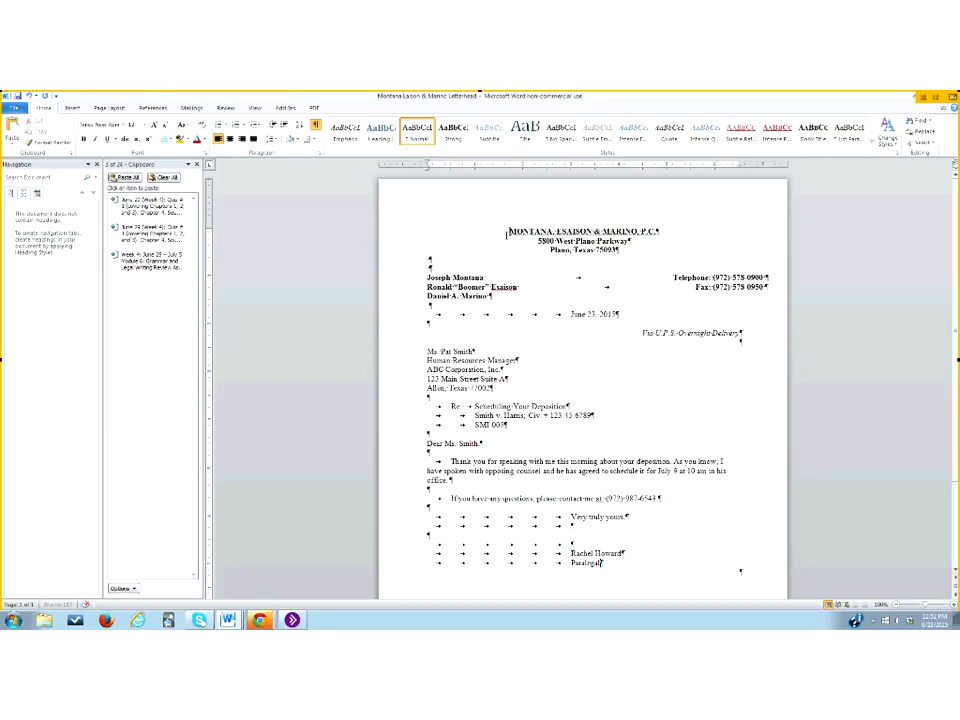
drag(506, 234, 492, 297)
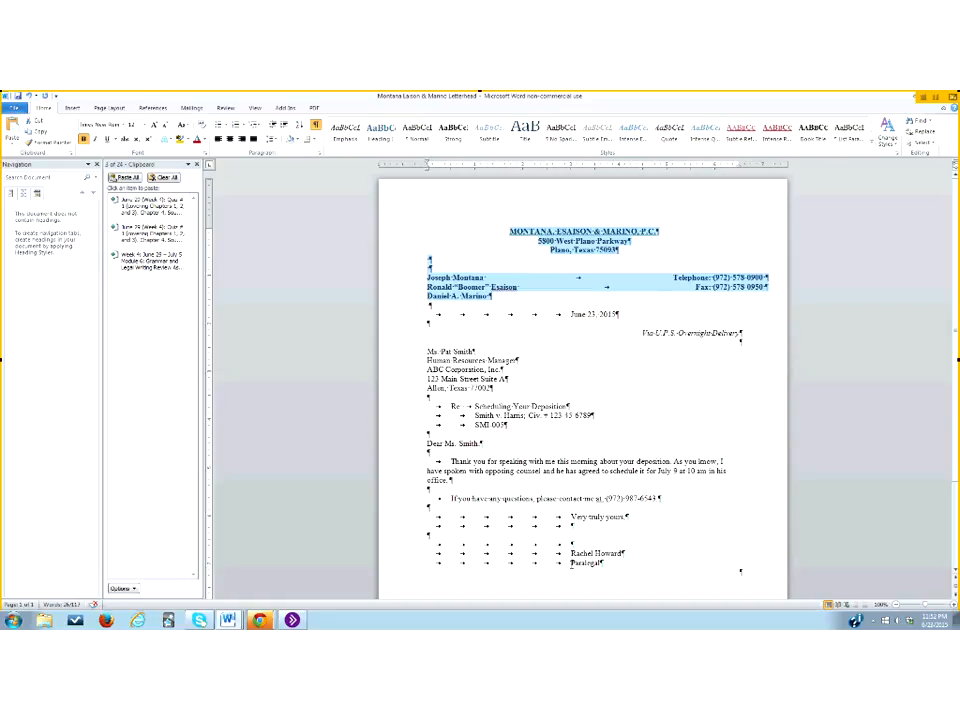
double_click(586, 563)
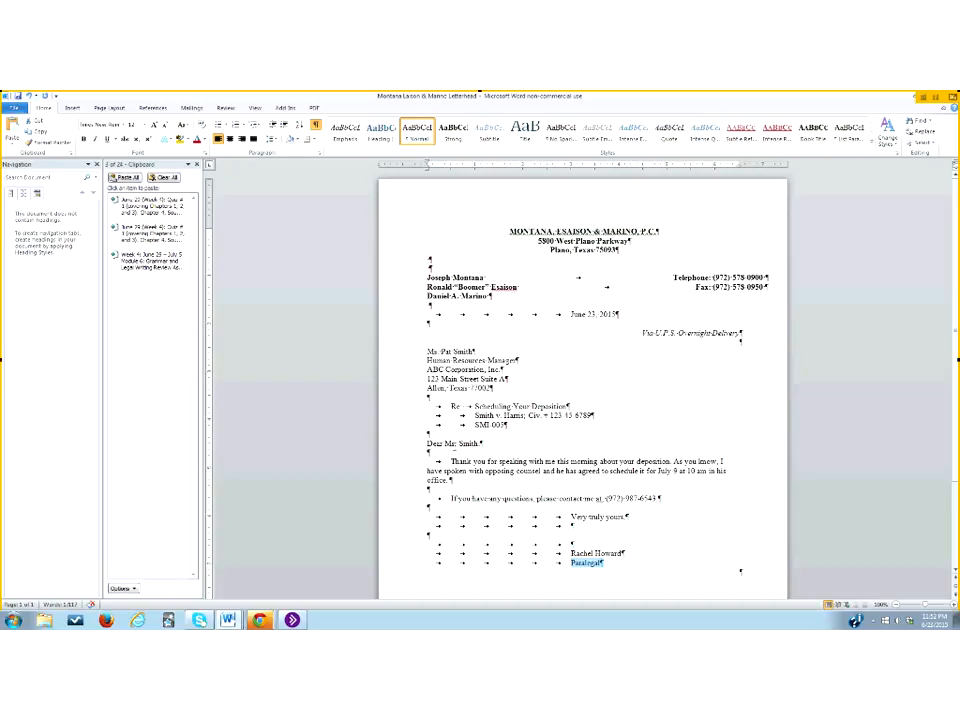
drag(441, 351, 472, 351)
- Append 'to' and the supervising attorney's name after 'Paralegal', fixing the mistyped name
click(601, 563)
drag(506, 228, 492, 296)
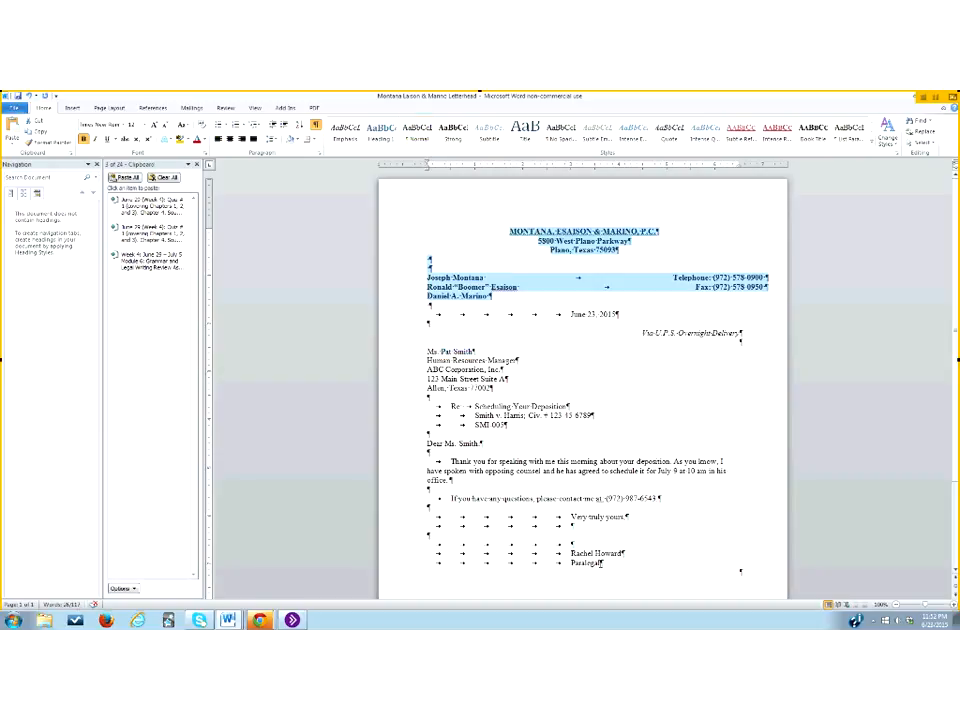
click(601, 563)
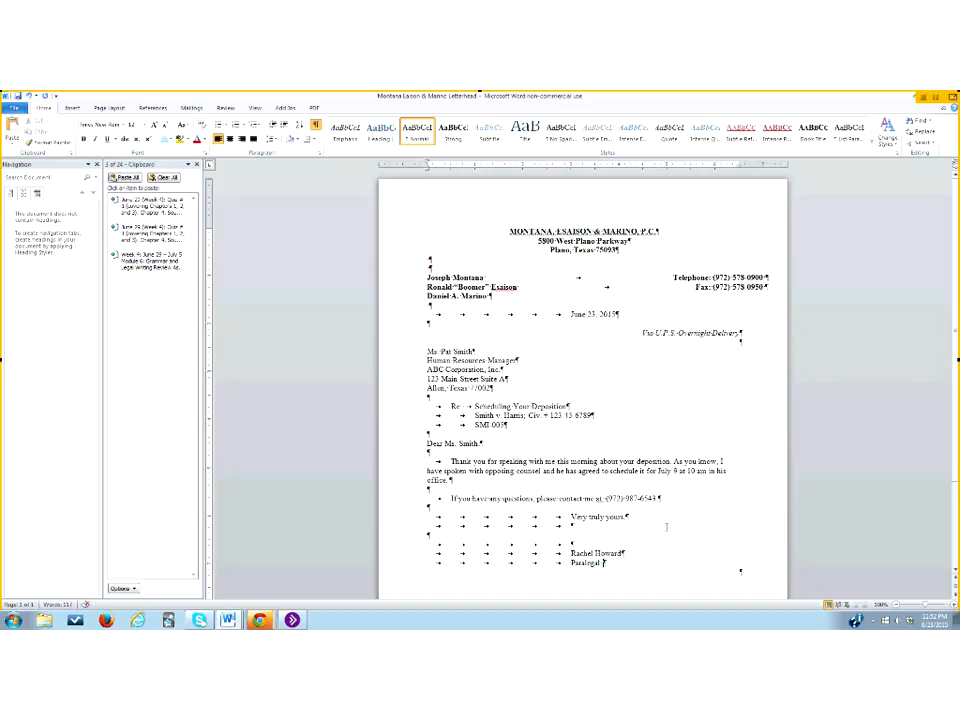
text(to Emma Brown)
key(BackSpace)
key(BackSpace)
key(BackSpace)
key(BackSpace)
key(BackSpace)
key(BackSpace)
key(BackSpace)
key(BackSpace)
key(BackSpace)
key(BackSpace)
text(daniel Marino)
click(572, 563)
key(BackSpace)
key(BackSpace)
key(BackSpace)
key(BackSpace)
key(BackSpace)
key(BackSpace)
key(BackSpace)
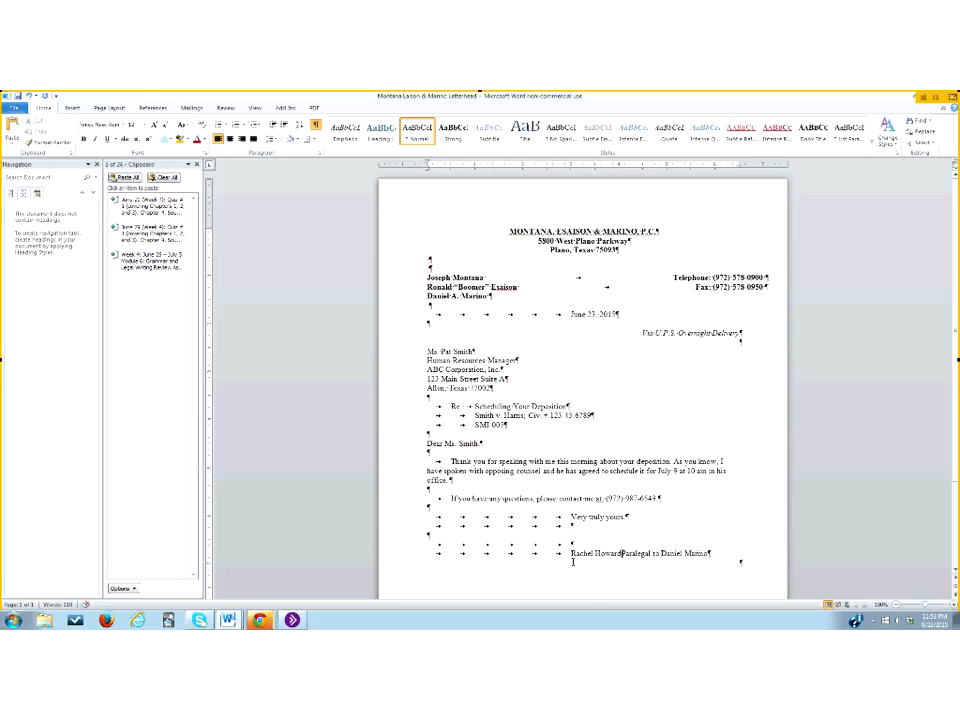
- Move the Paralegal title back to its own tabbed line and begin the reference initials 'RAH/'
text(,)
key(BackSpace)
key(BackSpace)
key(Return)
key(Tab)
key(Tab)
key(Tab)
key(Tab)
key(Tab)
key(Tab)
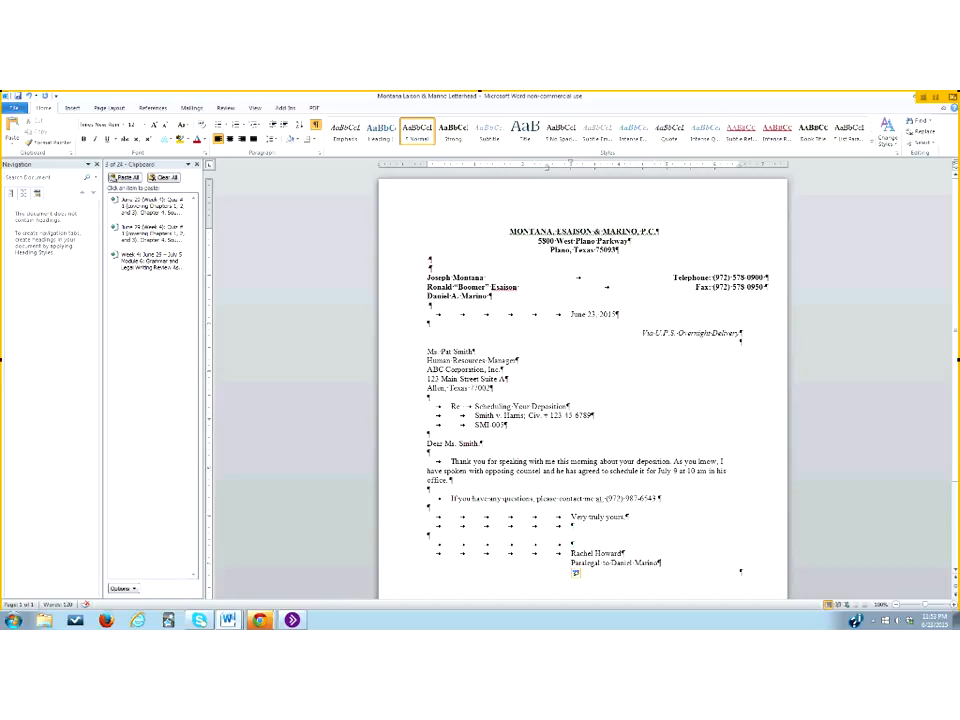
key(Return)
key(Return)
drag(550, 166, 428, 174)
text(RAH/)
- Finish the reference line with the typist's initials 'cs' and italicize them
text(cs)
double_click(451, 581)
key(ctrl+i)
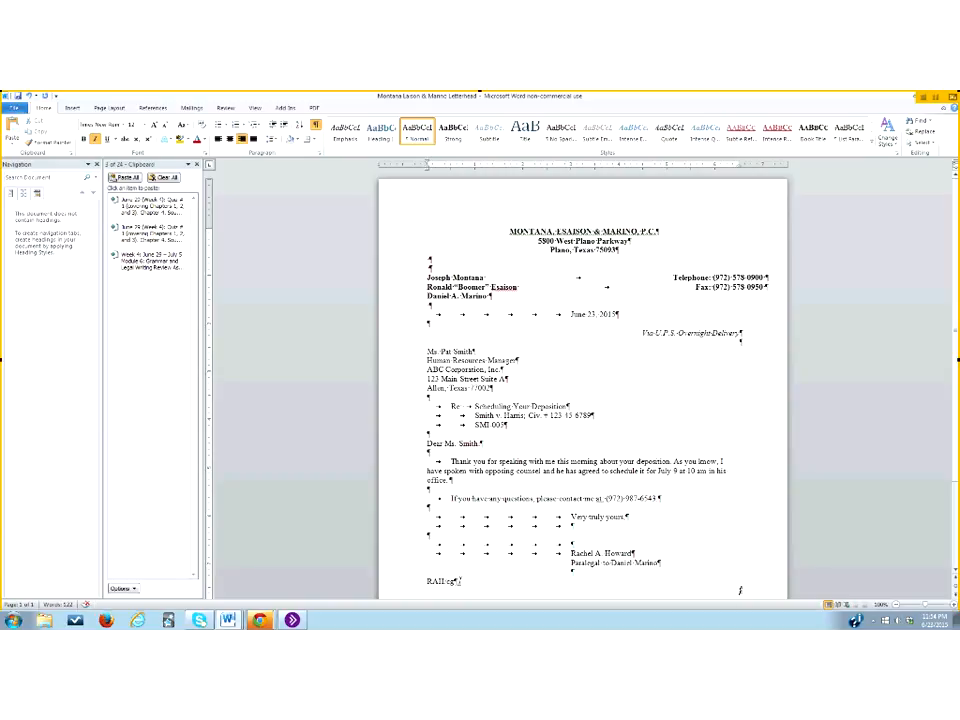
drag(429, 350, 480, 351)
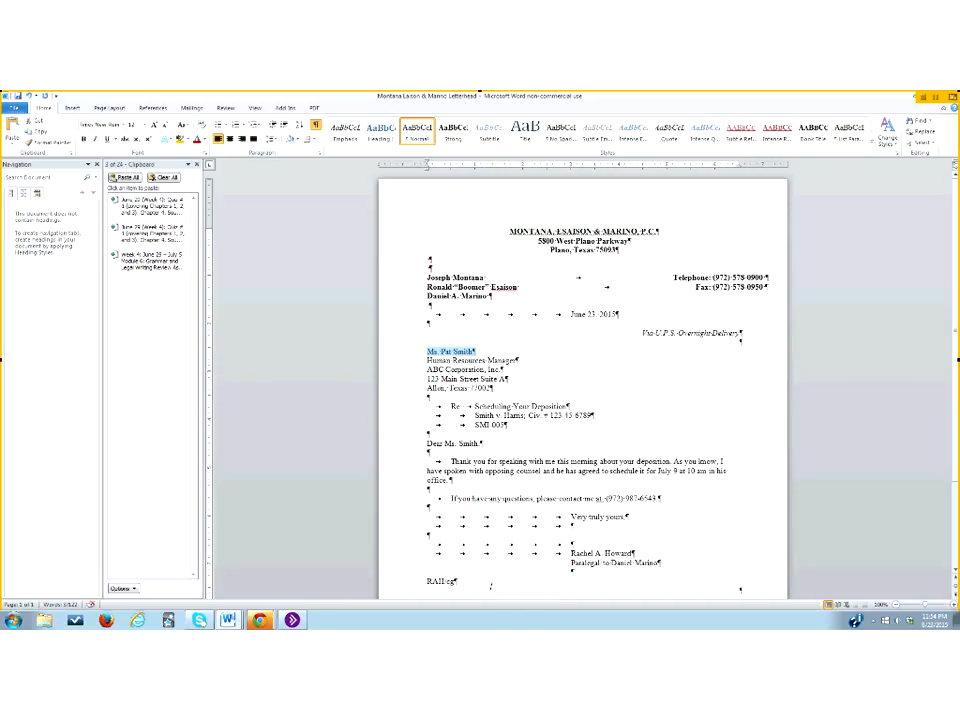
drag(427, 581, 443, 581)
drag(571, 553, 632, 553)
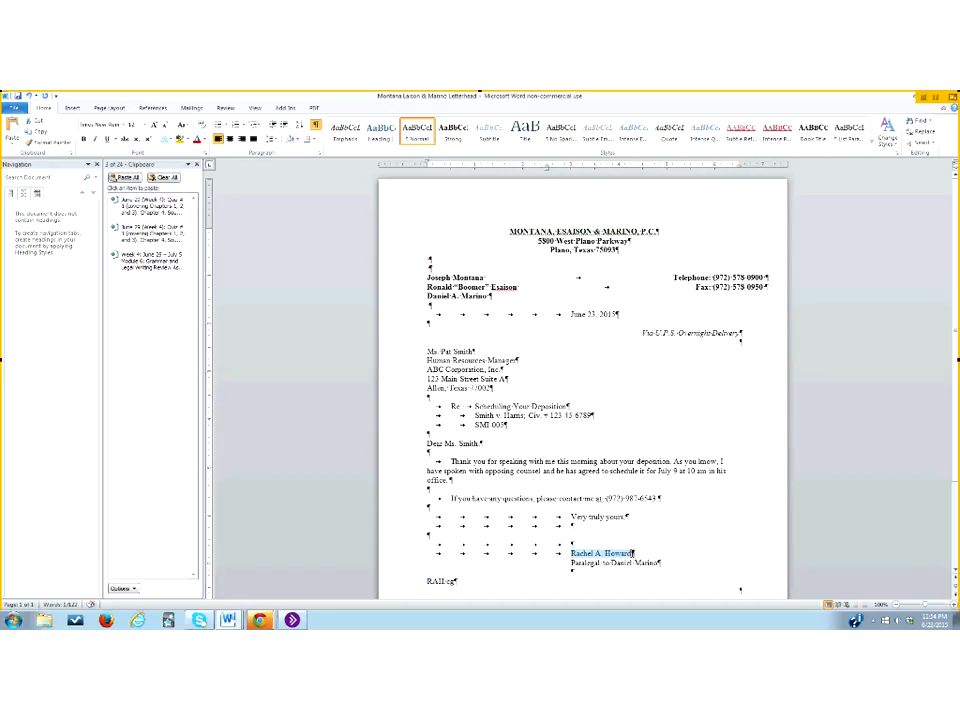
double_click(450, 581)
click(464, 579)
click(488, 592)
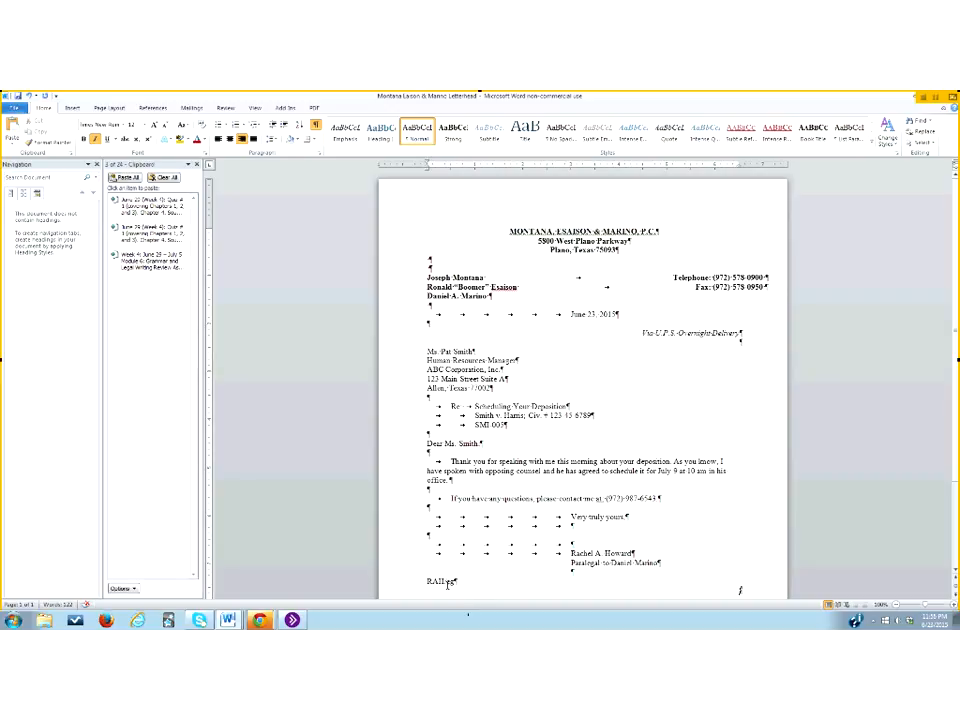
double_click(451, 582)
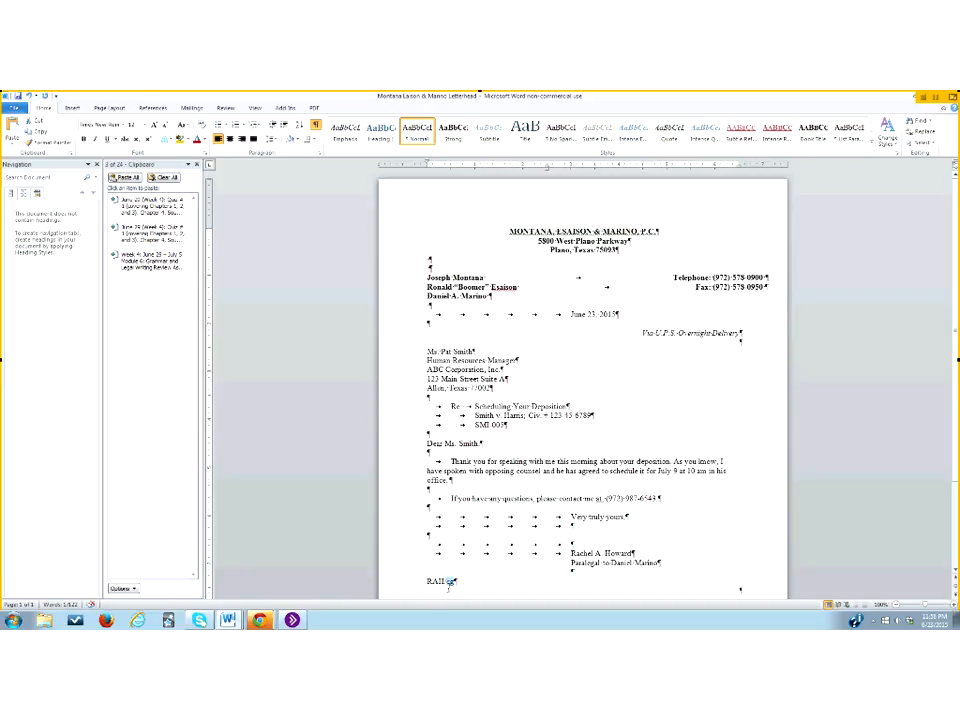
- Replace the reference initials line with 'Enclosures', trying and discarding the abbreviation 'Enc.'
click(464, 580)
key(BackSpace)
key(BackSpace)
text(rah)
key(BackSpace)
key(BackSpace)
key(BackSpace)
key(BackSpace)
key(BackSpace)
key(BackSpace)
key(BackSpace)
text(Enclosures)
key(Return)
text(Enc.)
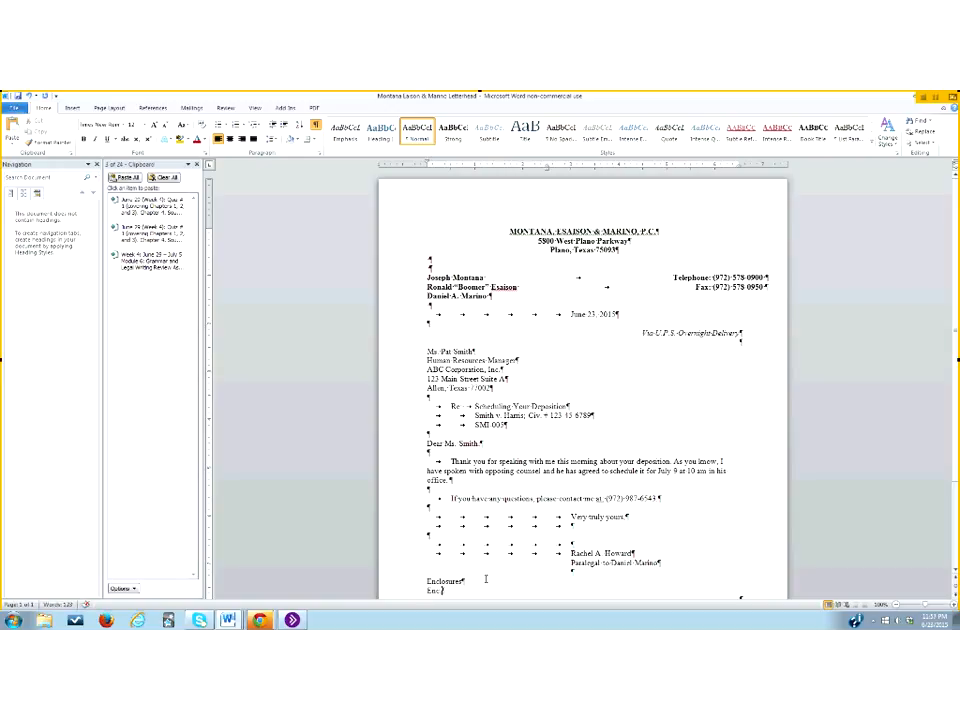
key(BackSpace)
key(BackSpace)
key(BackSpace)
key(BackSpace)
key(BackSpace)
drag(427, 581, 485, 587)
- Try adding ':/Receipt for Services Reddered' after Enclosures, then erase it
click(740, 590)
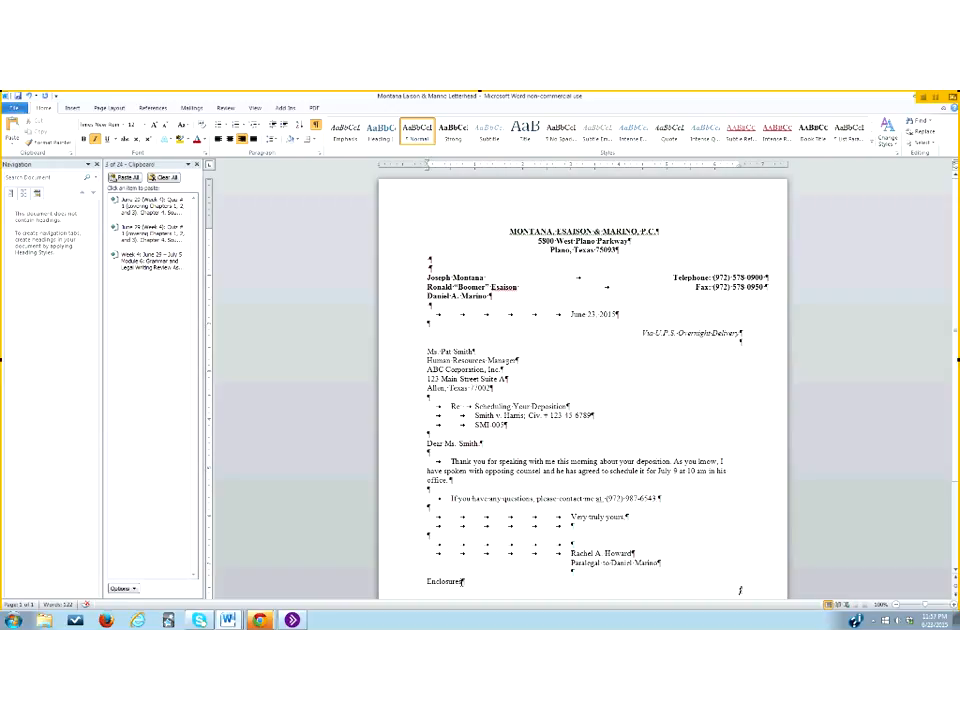
key(shift+Home)
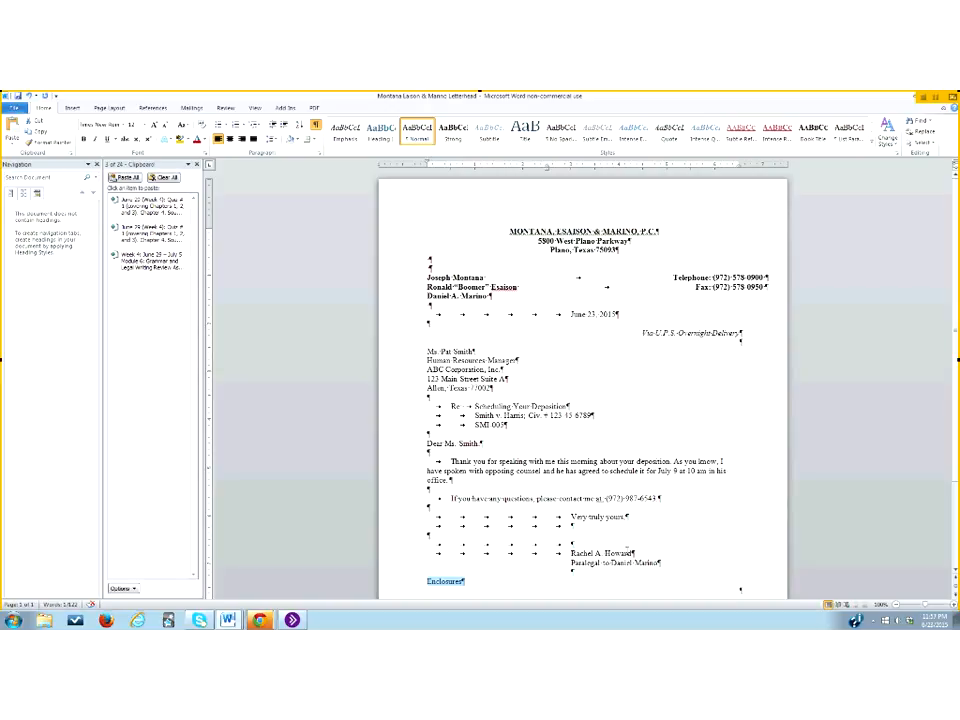
click(462, 581)
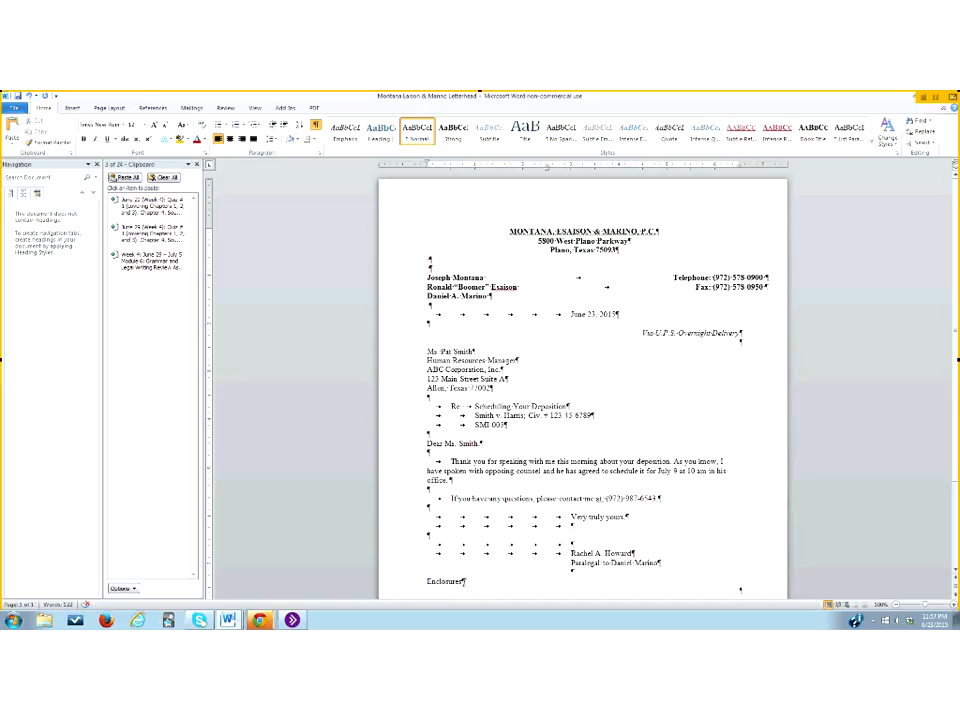
text(:/Receipt for Services Reddered)
key(BackSpace)
key(BackSpace)
key(BackSpace)
key(BackSpace)
key(BackSpace)
key(BackSpace)
key(BackSpace)
key(BackSpace)
key(BackSpace)
key(BackSpace)
key(BackSpace)
key(BackSpace)
key(BackSpace)
key(BackSpace)
key(BackSpace)
key(BackSpace)
key(BackSpace)
key(BackSpace)
key(BackSpace)
key(BackSpace)
key(BackSpace)
key(BackSpace)
key(BackSpace)
key(BackSpace)
key(BackSpace)
- Open a blank, tab-indented paragraph above the 'If you have any questions' sentence
click(428, 497)
key(Return)
key(Return)
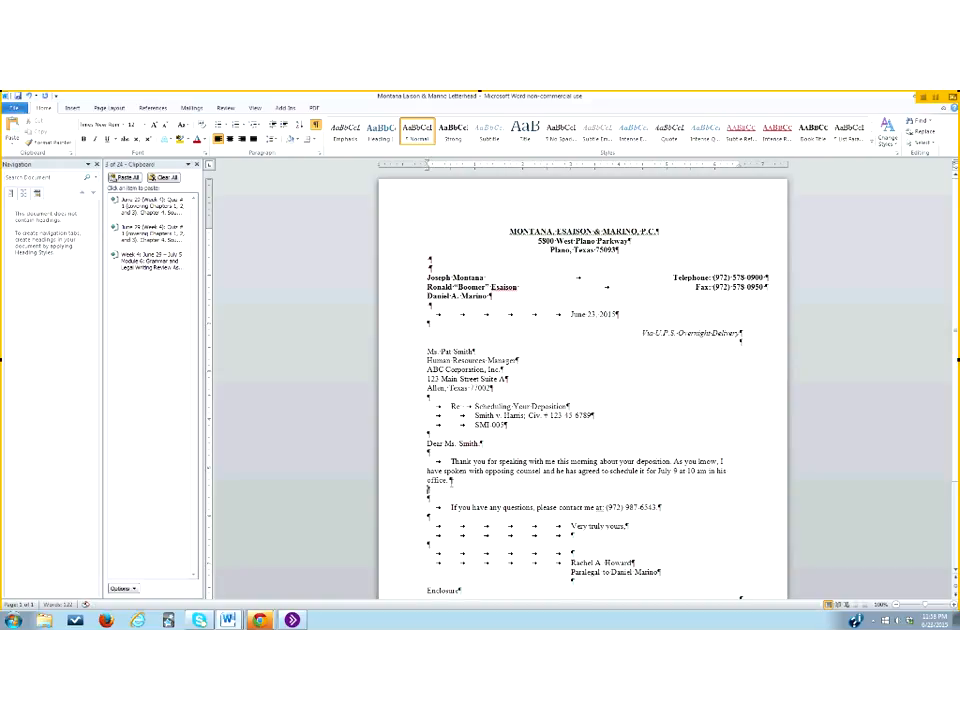
click(450, 497)
key(Tab)
- Type the paragraph enclosing the firm's May bill to ABC Corporation, Inc. and asking it be paid
text(I am encls)
key(BackSpace)
key(BackSpace)
key(BackSpace)
text(clsoi)
key(BackSpace)
key(BackSpace)
key(BackSpace)
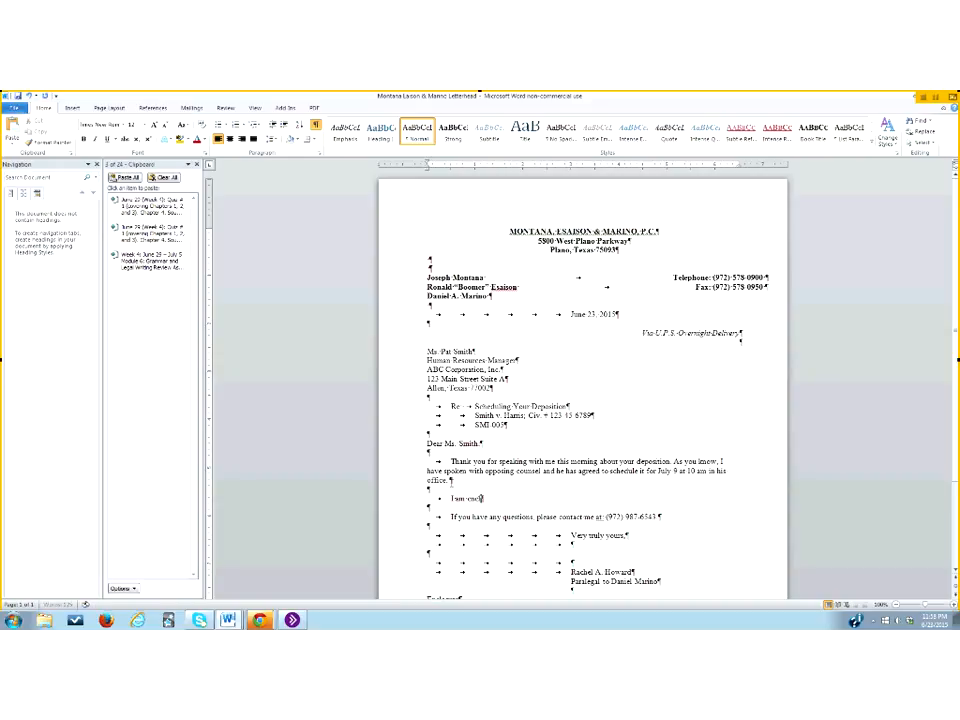
text(osing)
text( our firm)
text('s May )
text(bill to)
text( ABC)
text( Corporation)
text(, Inc. for)
text( legal s)
text(ervices render)
text(ed. I would app)
text(reciate it if you)
text( wo)
text(uld put this)
text( bil)
text(l in line f)
text(o be paid.)
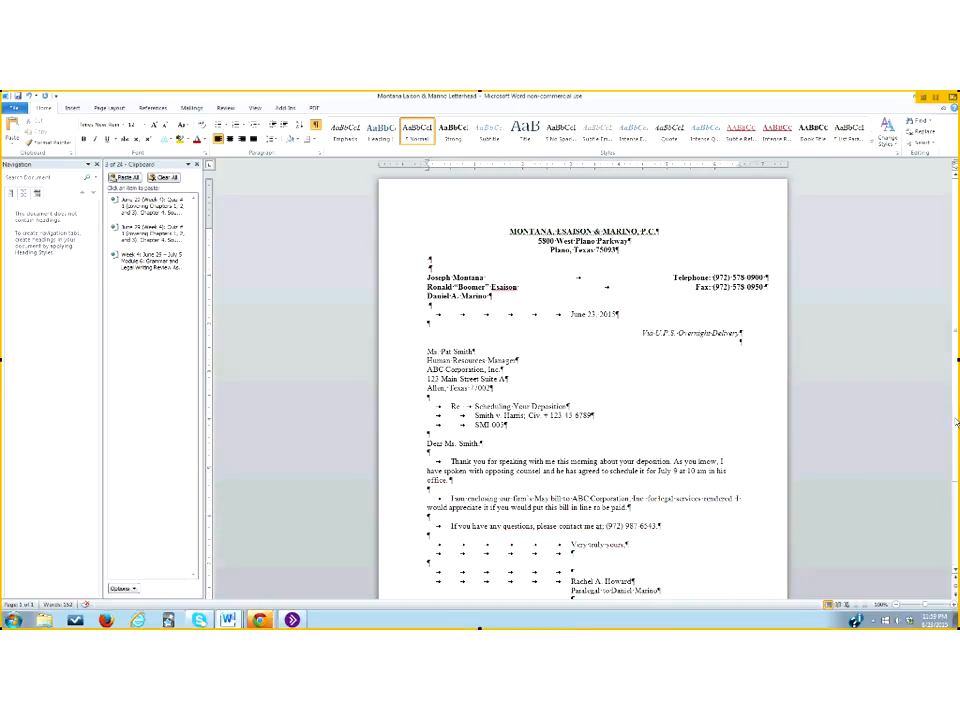
- Replace the Enclosure notation below the signature block with 'Attachment'
scroll(580, 400, down, 3)
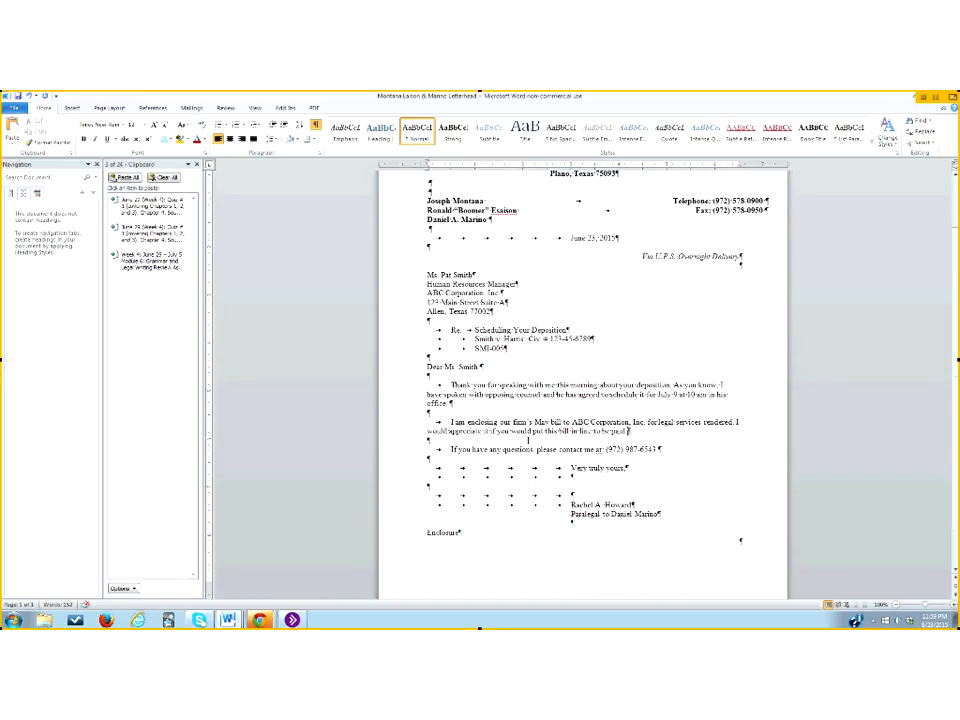
key(BackSpace)
key(BackSpace)
key(BackSpace)
key(BackSpace)
key(BackSpace)
key(BackSpace)
key(BackSpace)
key(BackSpace)
key(BackSpace)
text(Enclosure)
key(BackSpace)
key(BackSpace)
key(BackSpace)
key(BackSpace)
key(BackSpace)
key(BackSpace)
key(BackSpace)
key(BackSpace)
key(BackSpace)
text(Attachment)
- Restore 'Enclosure' and add a lowercase 'cc:' line with the first copy recipient's name beneath it
key(BackSpace)
key(BackSpace)
key(BackSpace)
key(BackSpace)
key(BackSpace)
key(BackSpace)
key(BackSpace)
key(BackSpace)
key(BackSpace)
key(BackSpace)
text(Enclosure)
key(Return)
key(Return)
text(Cc:)
text(Mr. James Franklin)
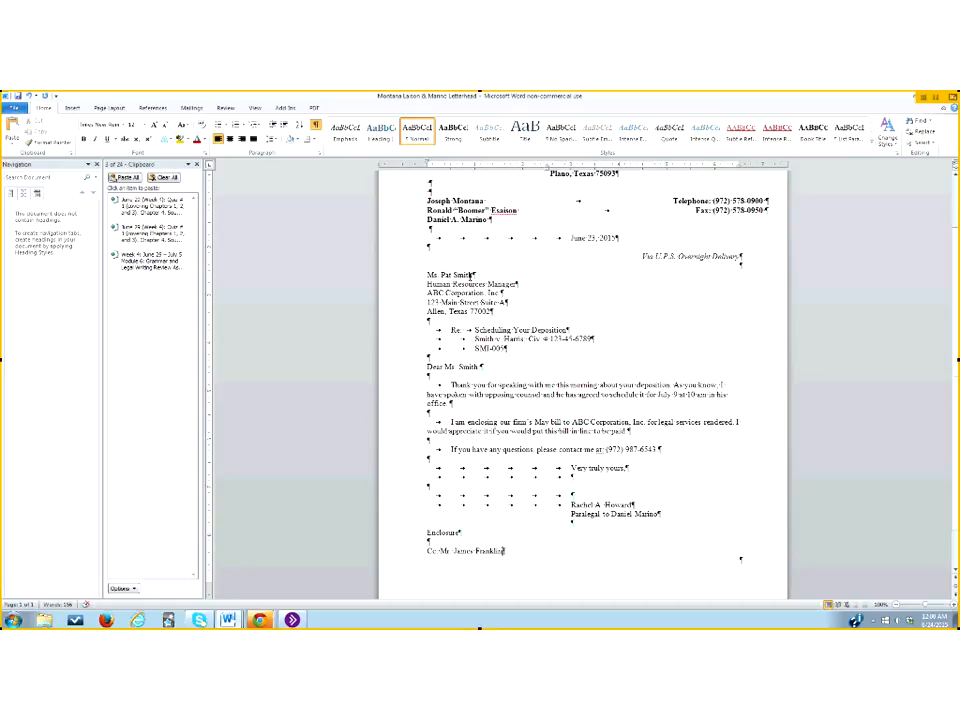
click(433, 553)
key(BackSpace)
text(c)
drag(427, 274, 476, 275)
drag(445, 367, 478, 367)
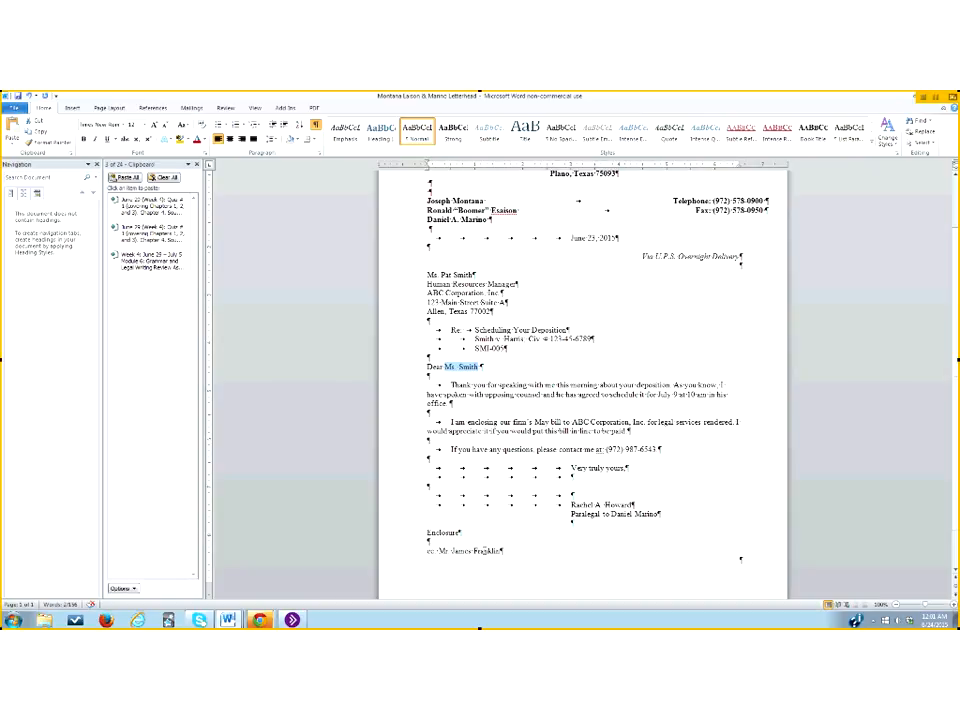
drag(443, 549, 497, 552)
click(489, 566)
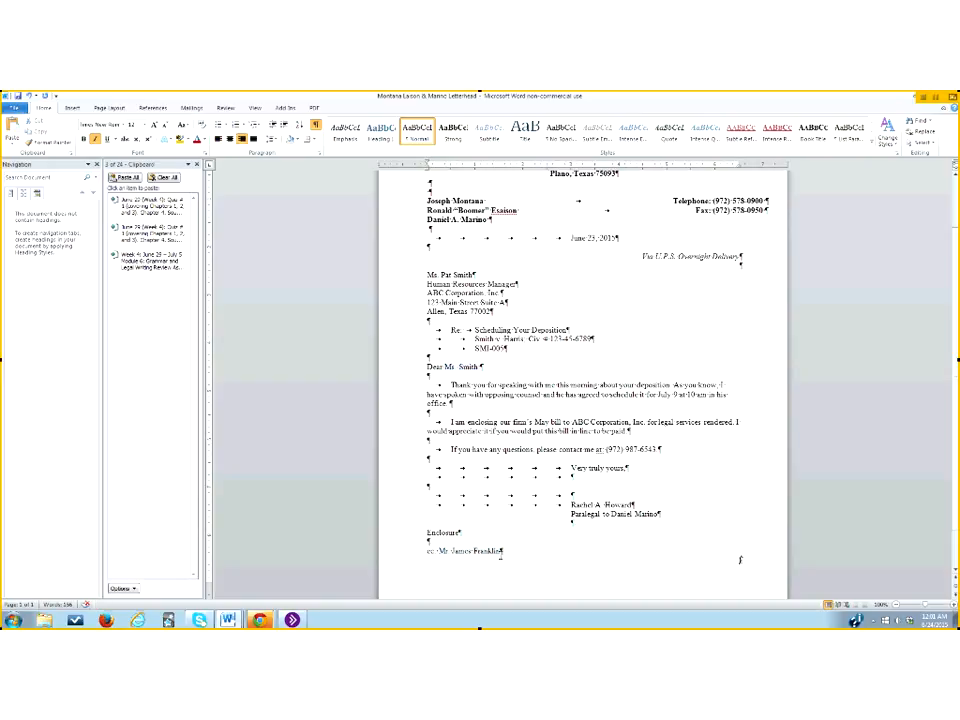
click(503, 552)
double_click(432, 552)
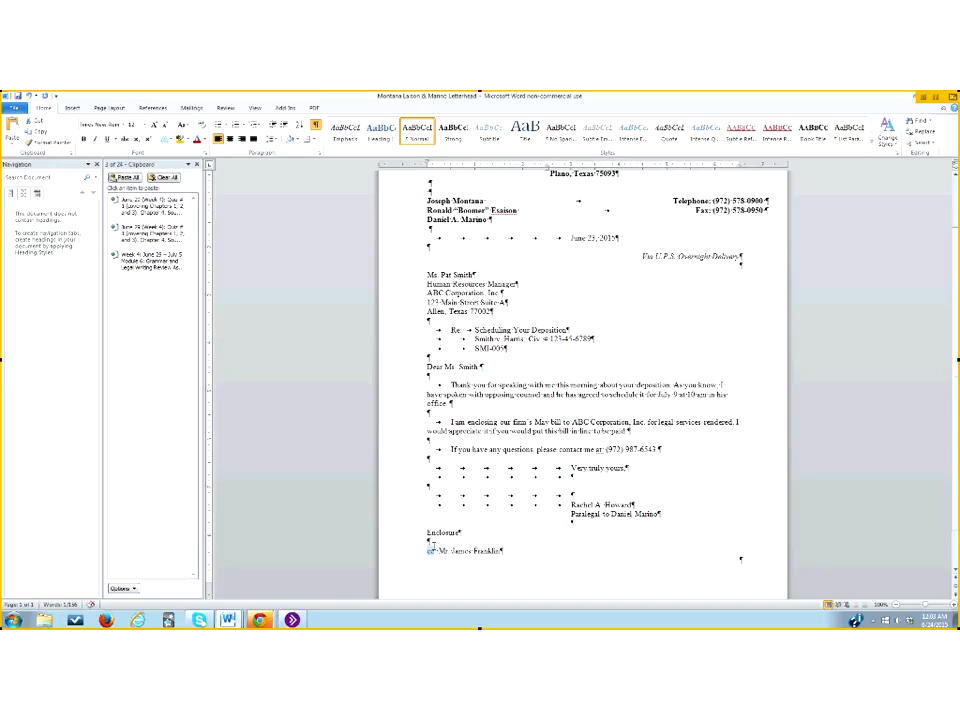
click(431, 551)
- Add a tab-indented line under the cc line with the second copy recipient's name
key(BackSpace)
text(c)
click(502, 552)
key(Return)
key(Tab)
key(BackSpace)
key(Tab)
text(Ms. Vera York)
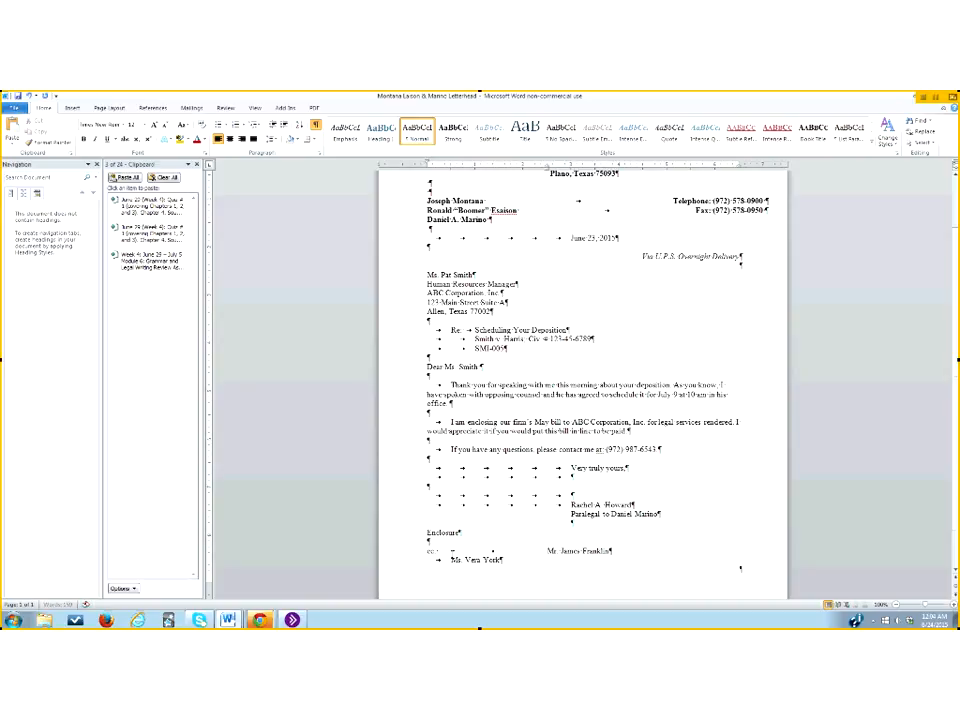
- Set a ruler tab stop and tab the first cc name over to align with the second
drag(546, 166, 531, 168)
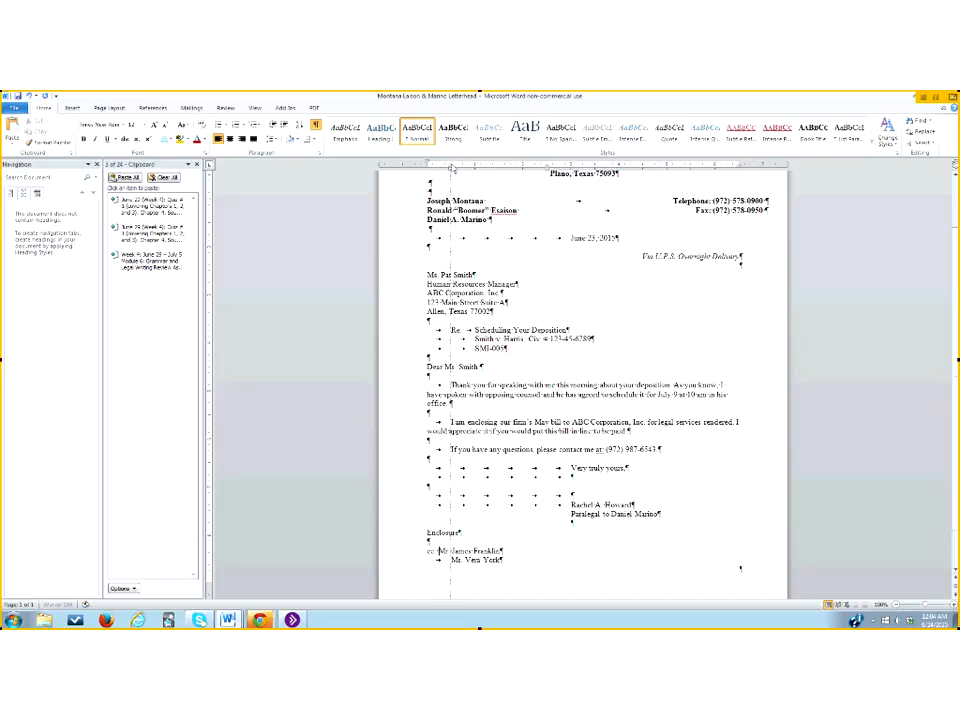
key(Tab)
drag(430, 273, 477, 276)
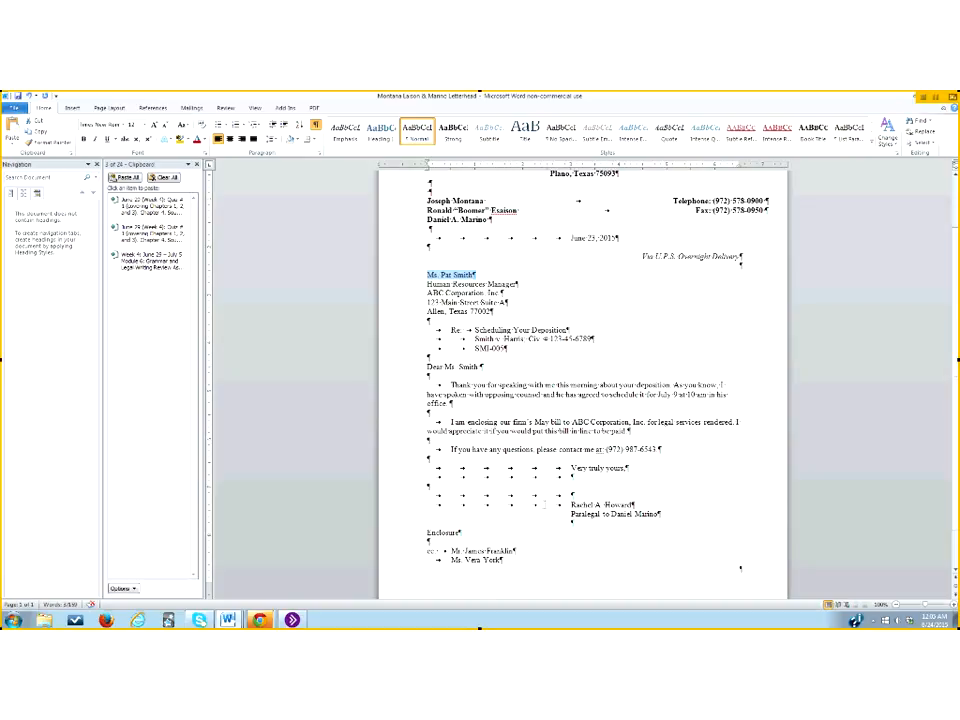
drag(450, 550, 514, 551)
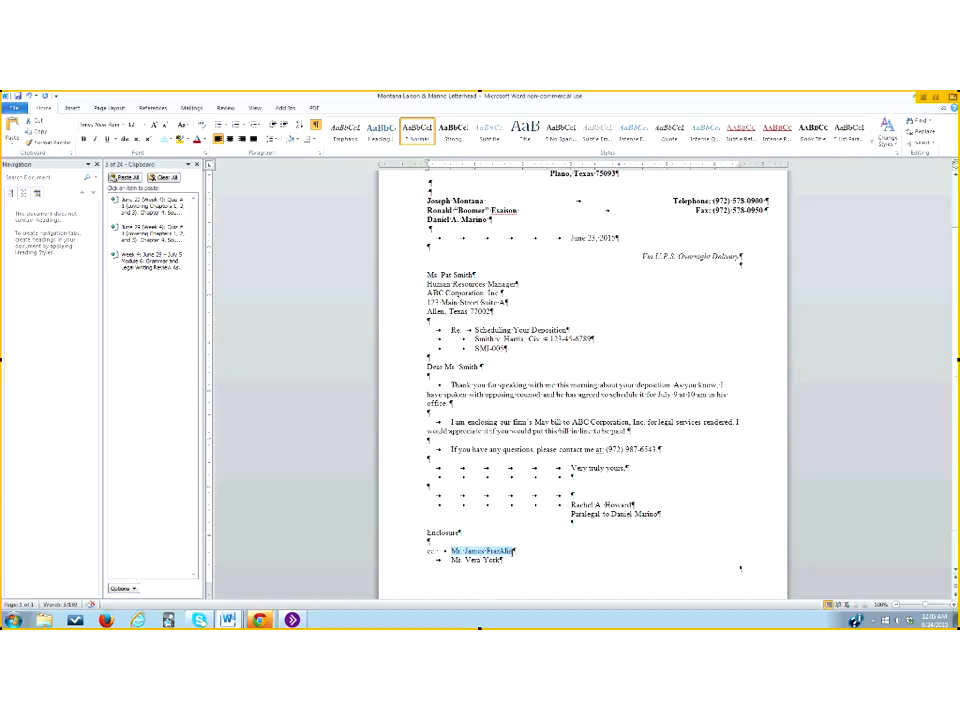
drag(453, 560, 503, 561)
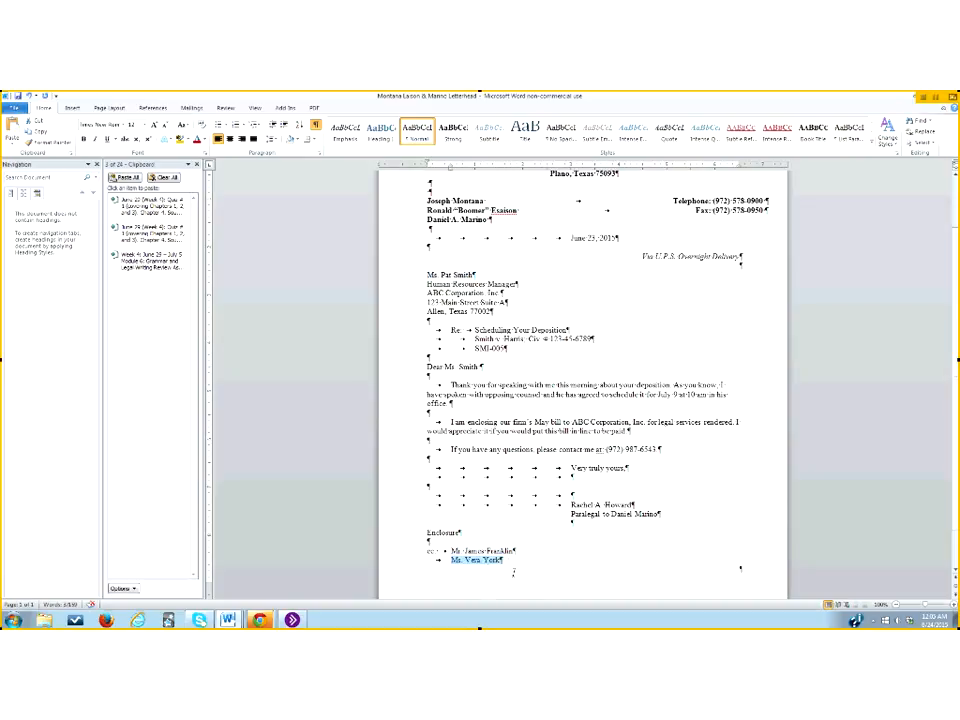
drag(450, 550, 514, 551)
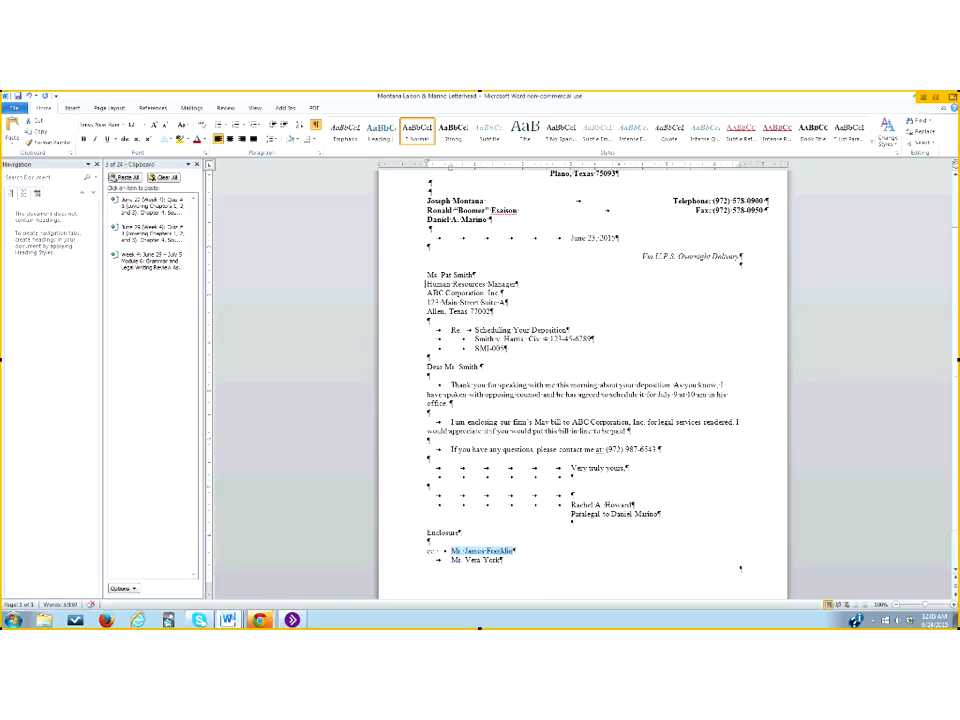
drag(427, 274, 475, 275)
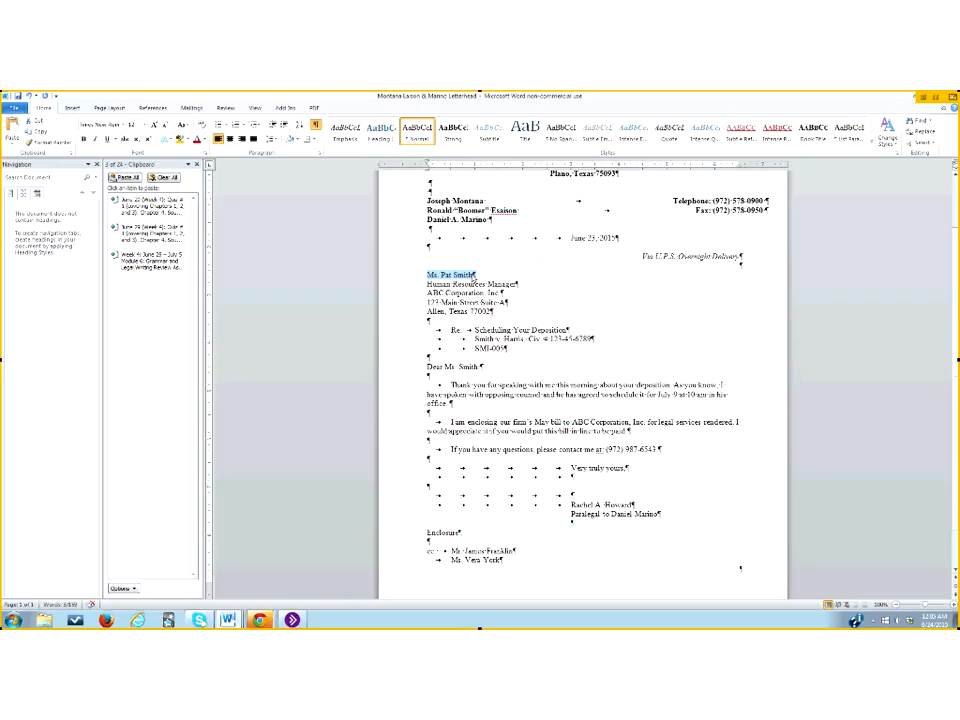
drag(452, 560, 499, 561)
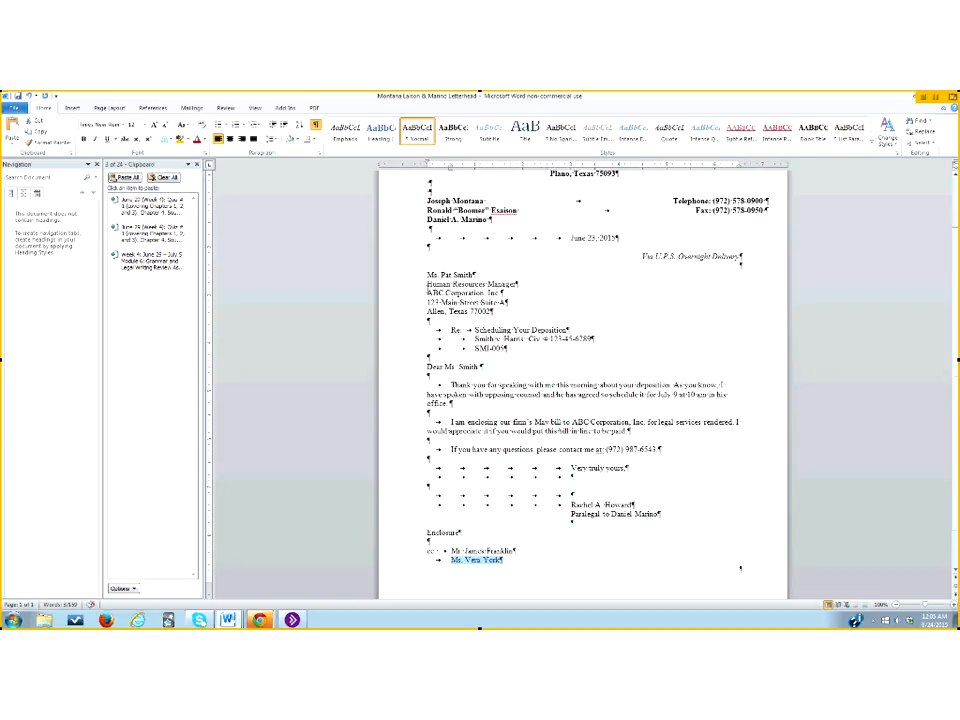
drag(427, 275, 474, 275)
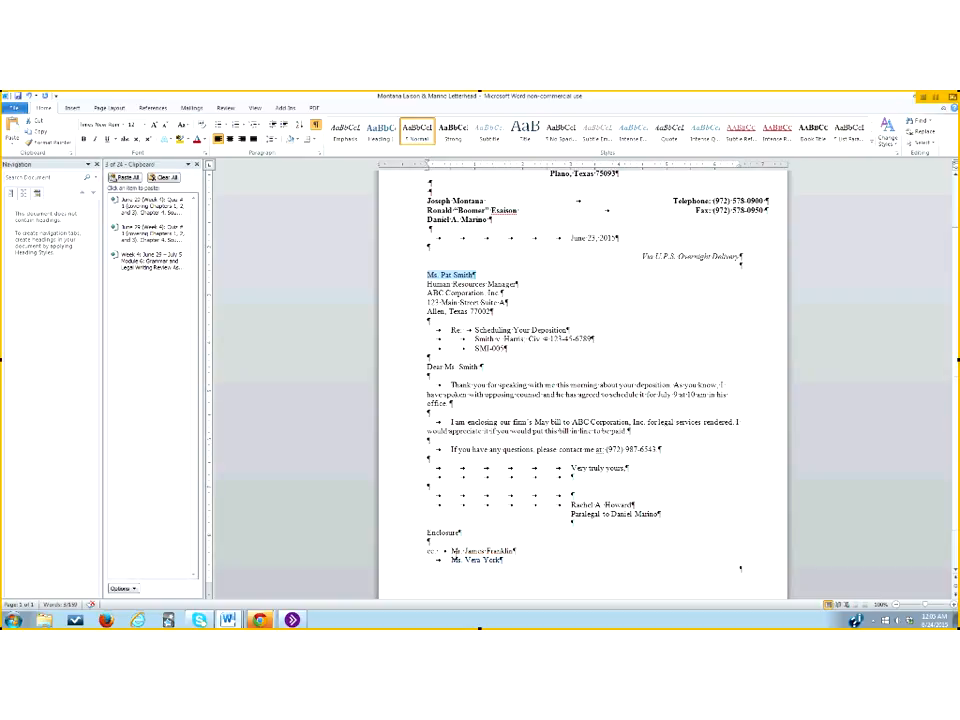
- Insert a page break right after the last name in the cc list
drag(451, 551, 514, 551)
click(502, 561)
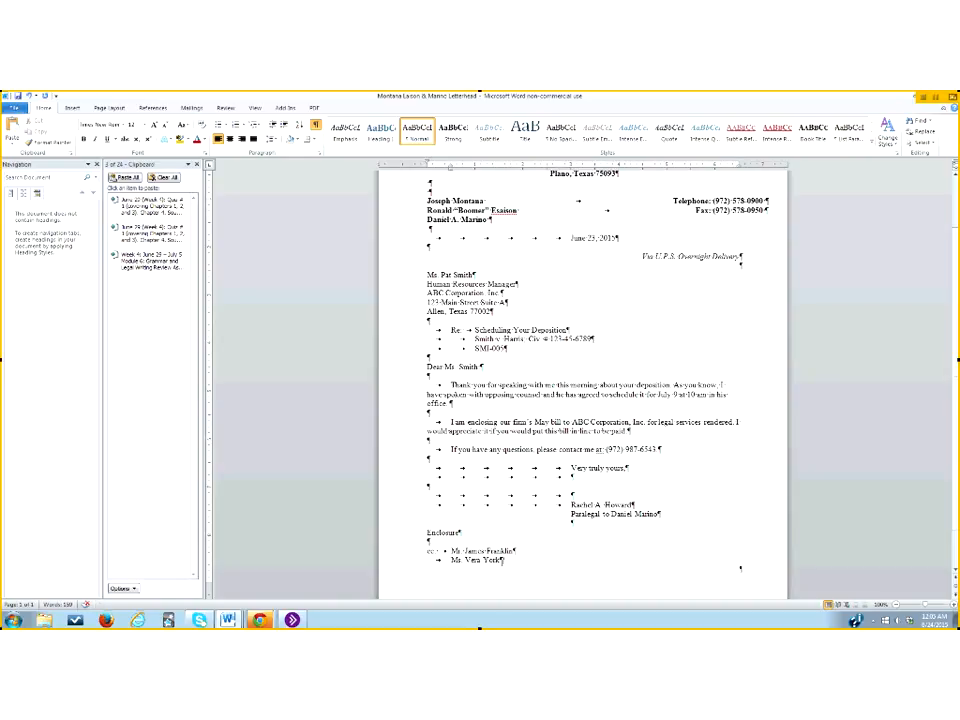
key(ctrl+Return)
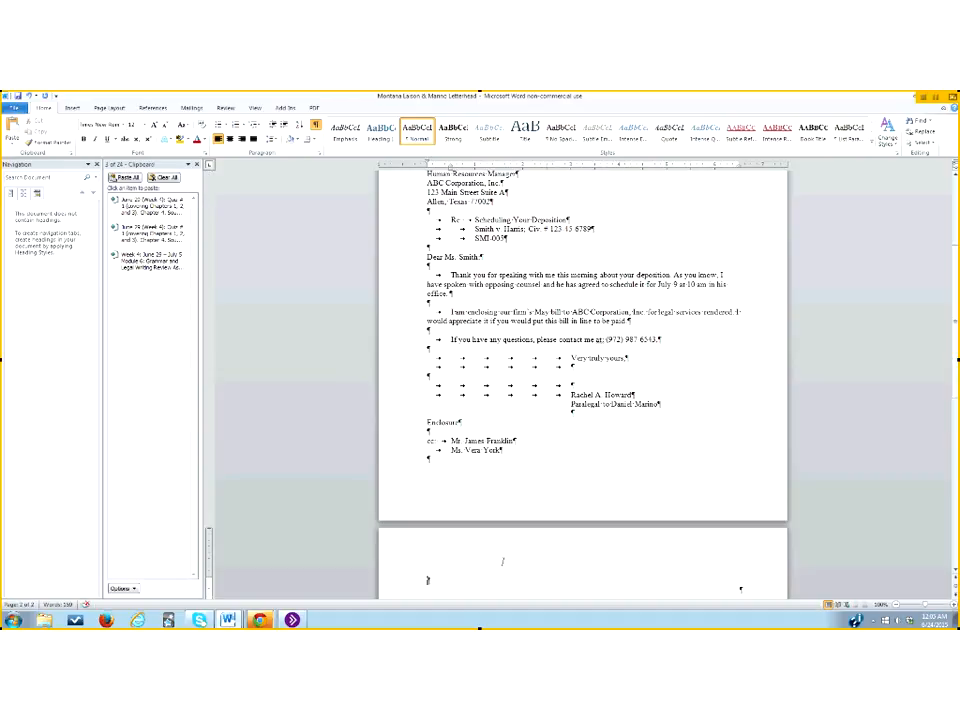
text(bcc:)
- Make the page-two notation a lowercase 'bcc:' followed by a tab and the blind-copy recipient's name
click(431, 582)
key(BackSpace)
text(b)
key(Tab)
text(Ms. Jan Peters)
click(451, 580)
drag(957, 343, 957, 340)
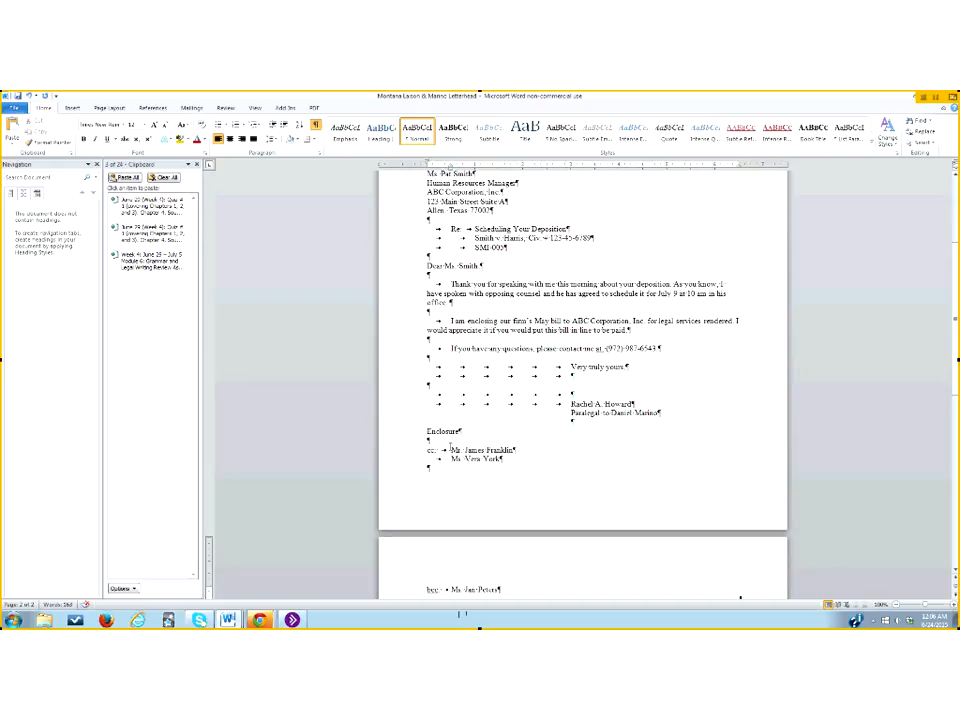
drag(449, 450, 515, 459)
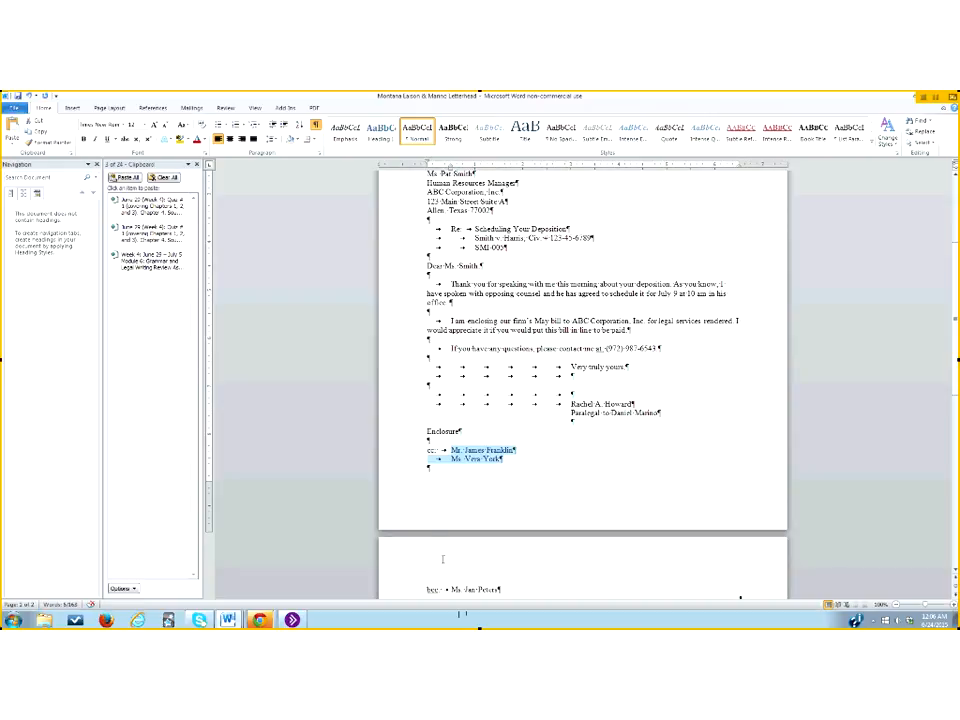
drag(451, 590, 500, 591)
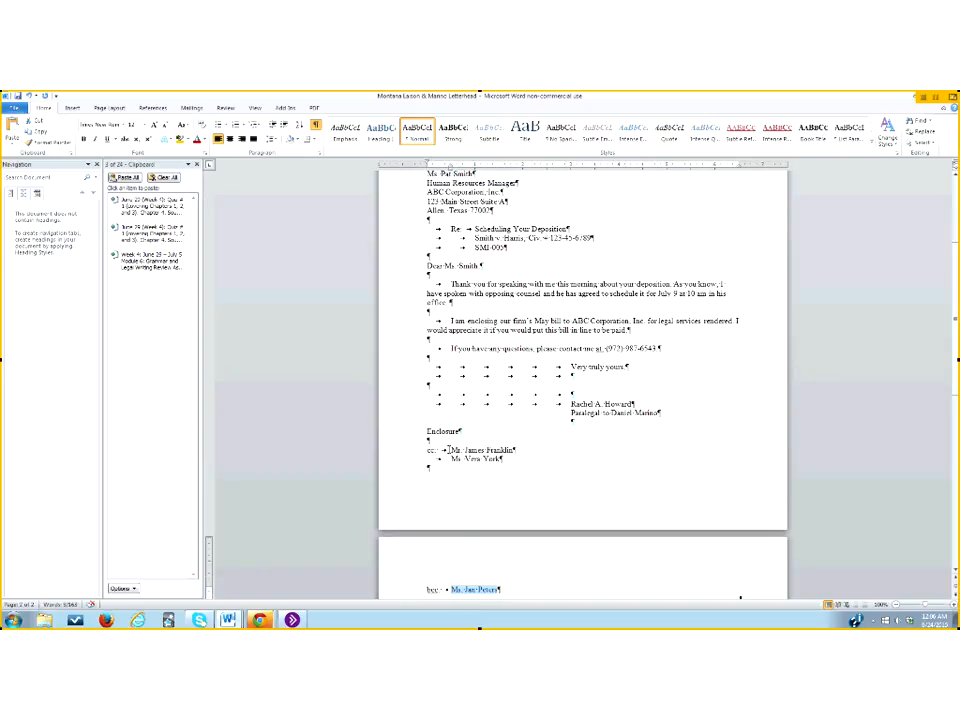
drag(450, 450, 511, 450)
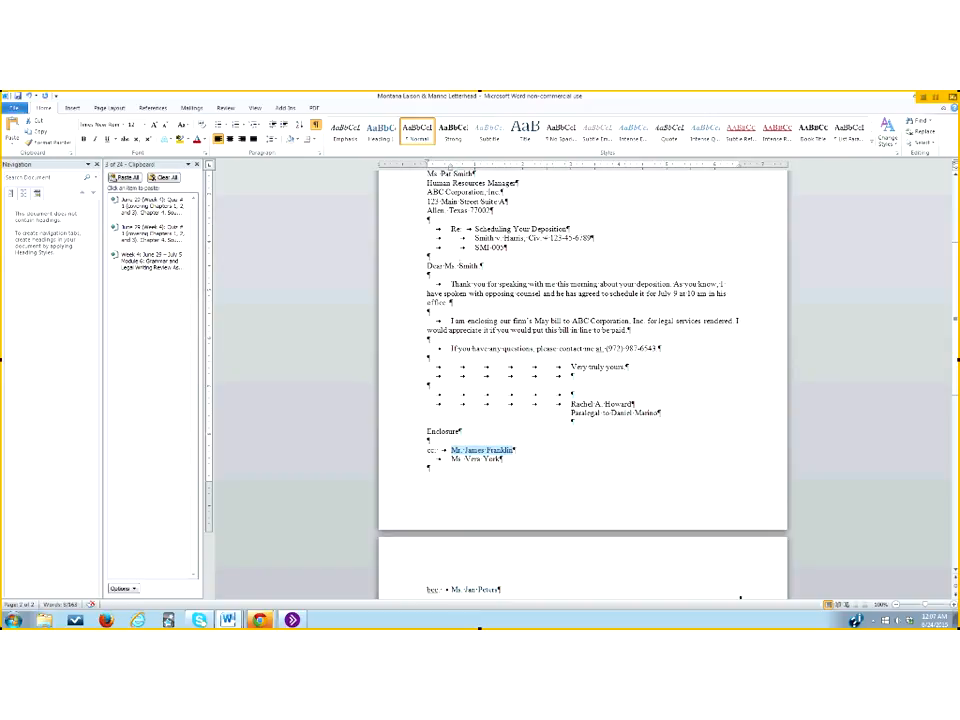
drag(451, 590, 500, 591)
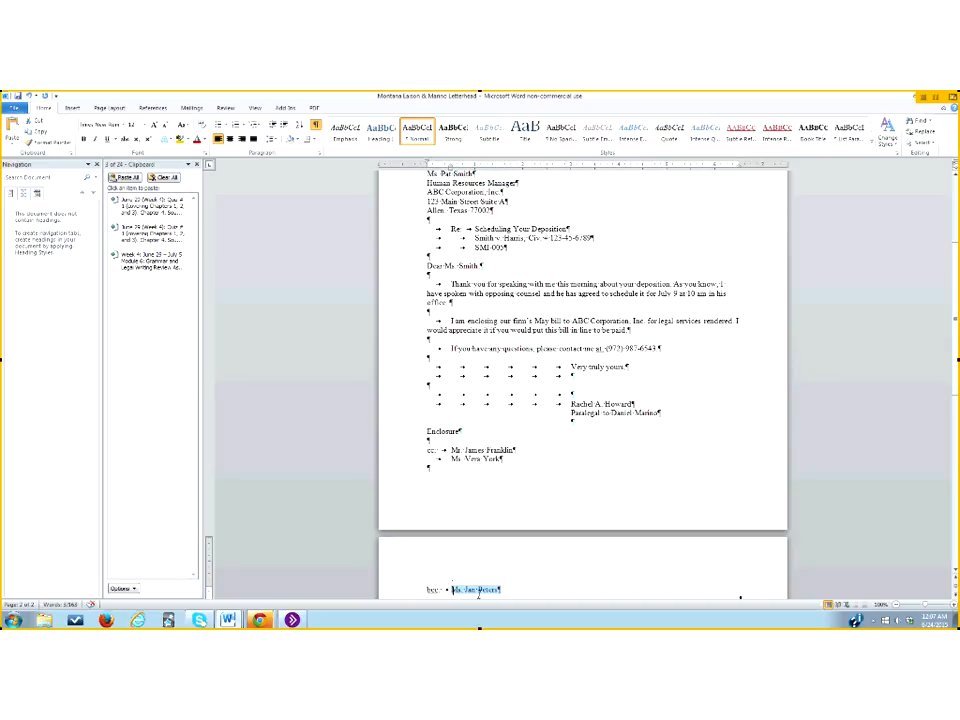
click(451, 366)
drag(445, 266, 483, 266)
drag(451, 451, 513, 451)
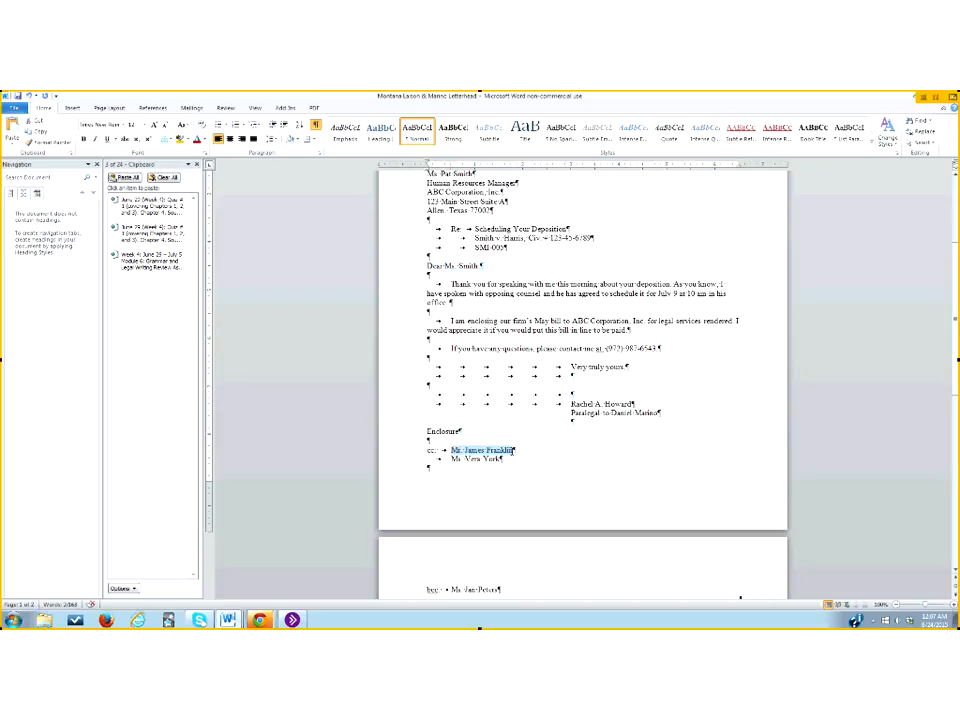
drag(451, 459, 500, 459)
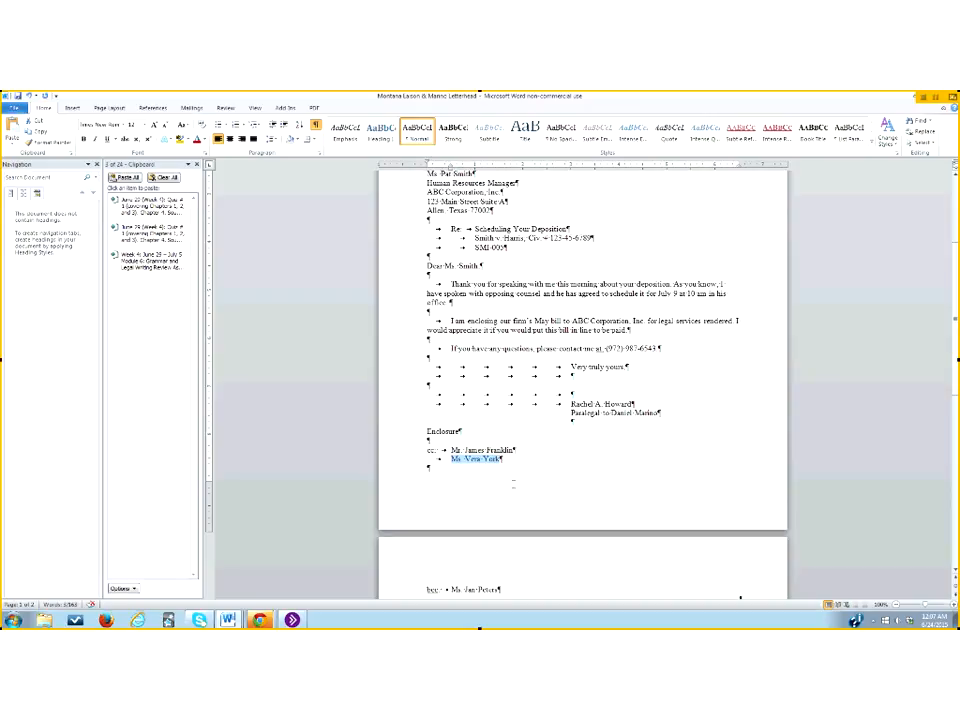
click(510, 567)
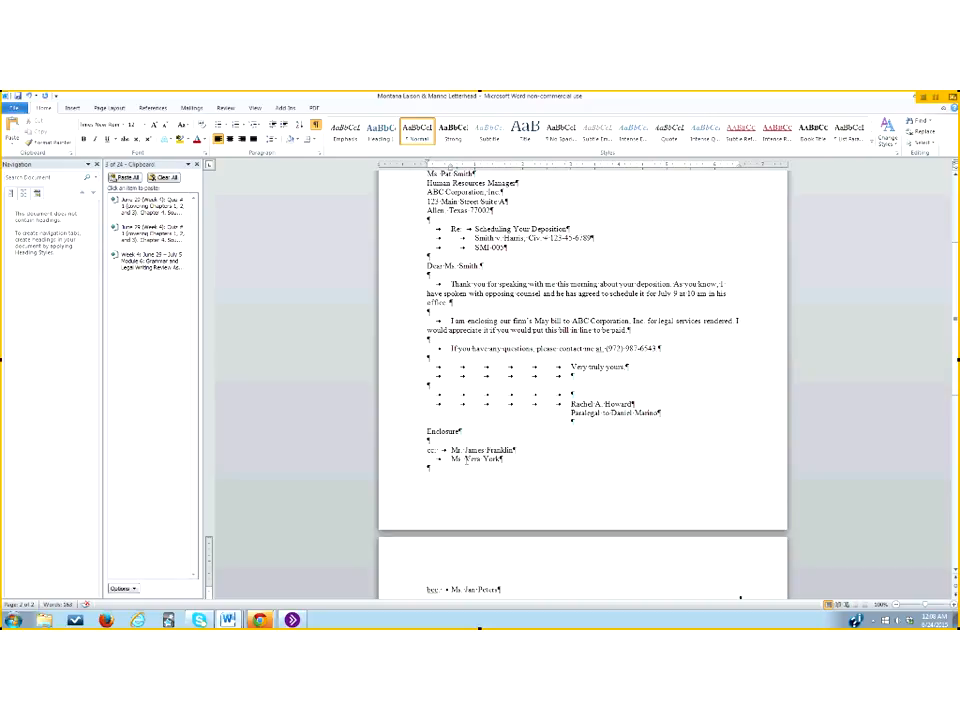
click(292, 620)
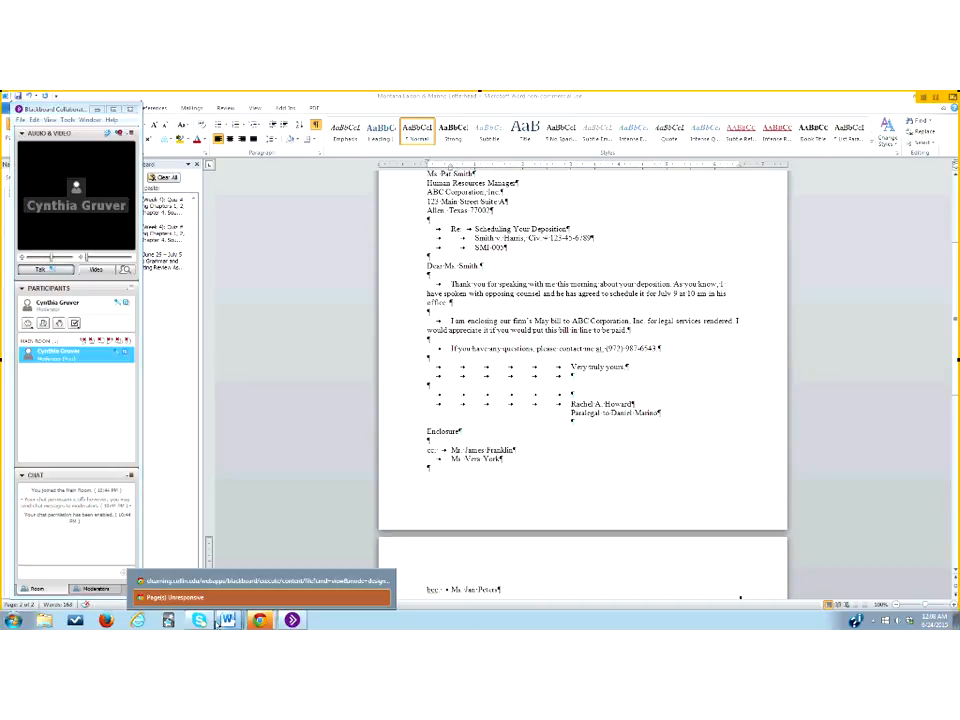
mouse_move(218, 620)
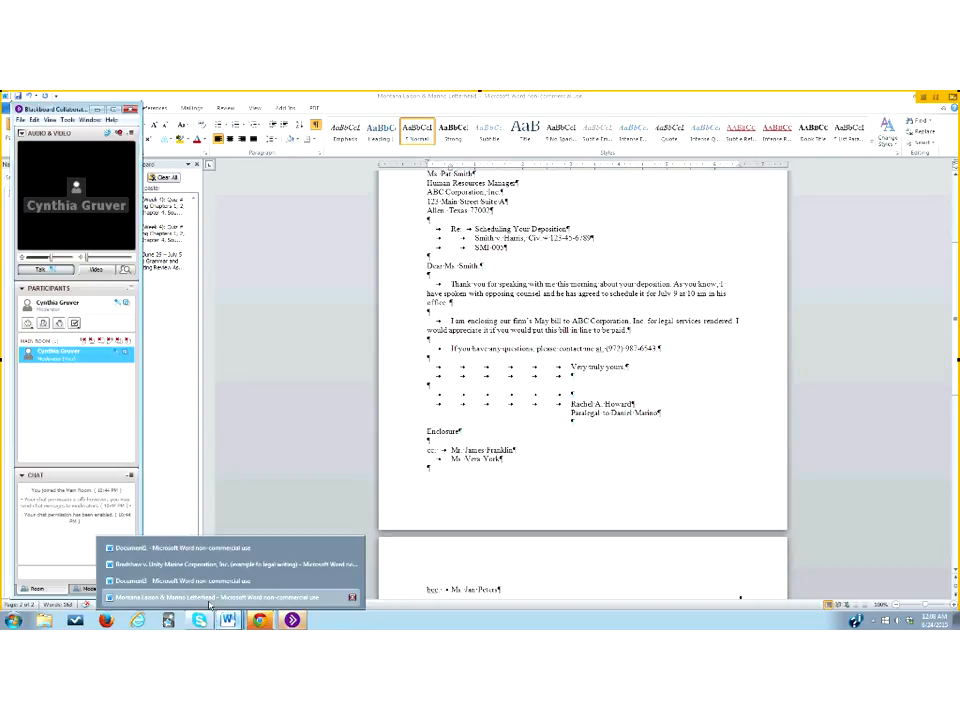
click(210, 598)
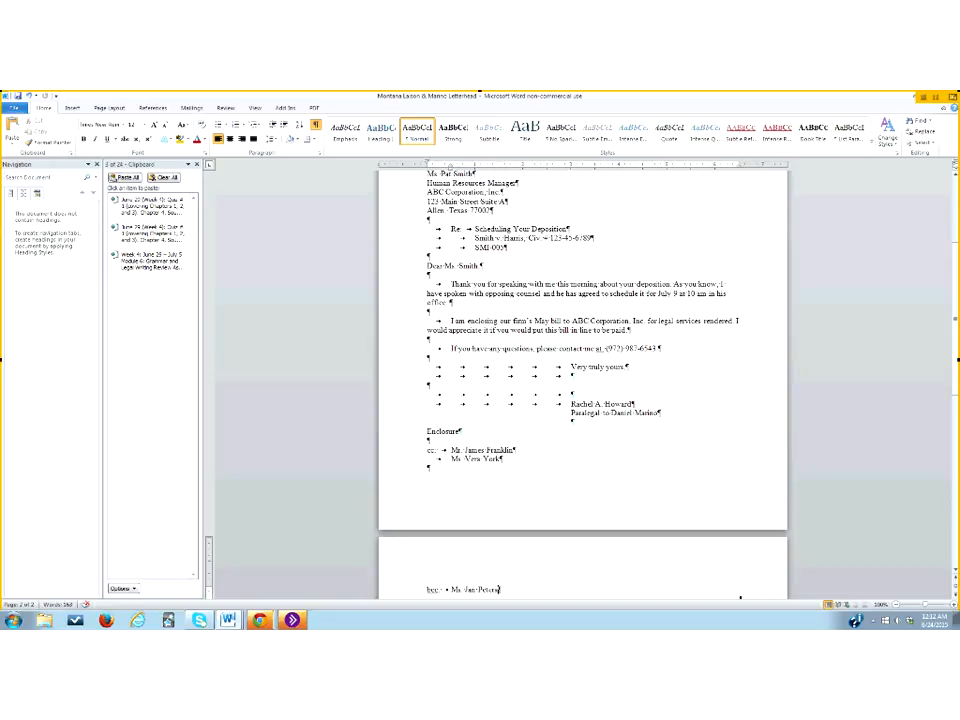
- Force the bcc line onto page two with a Ctrl+Enter page break and re-add the blank line above the signature name
key(BackSpace)
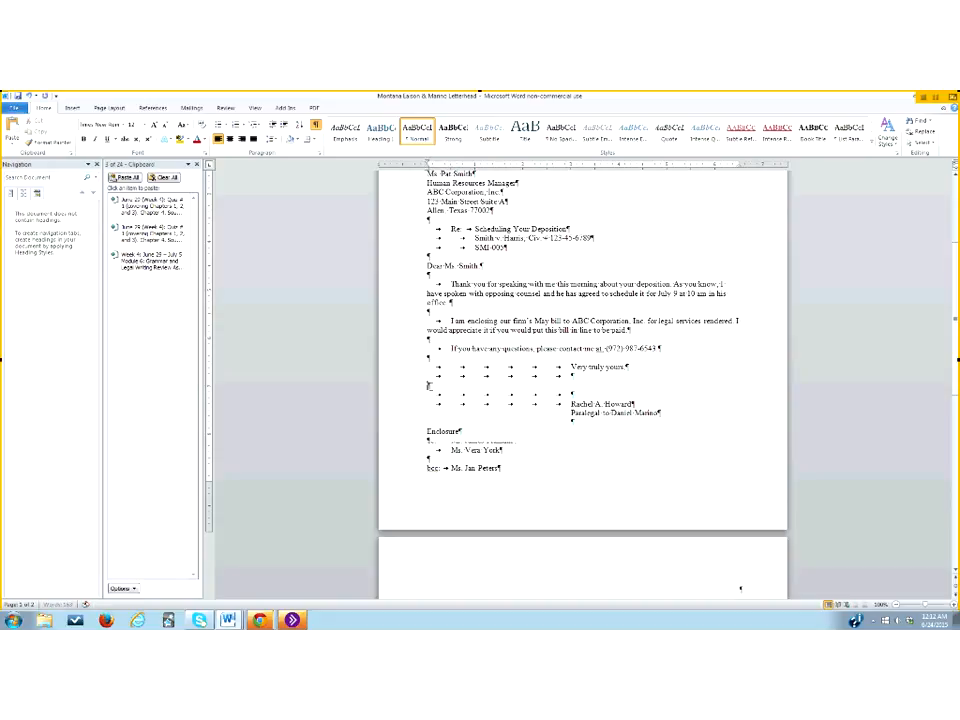
key(BackSpace)
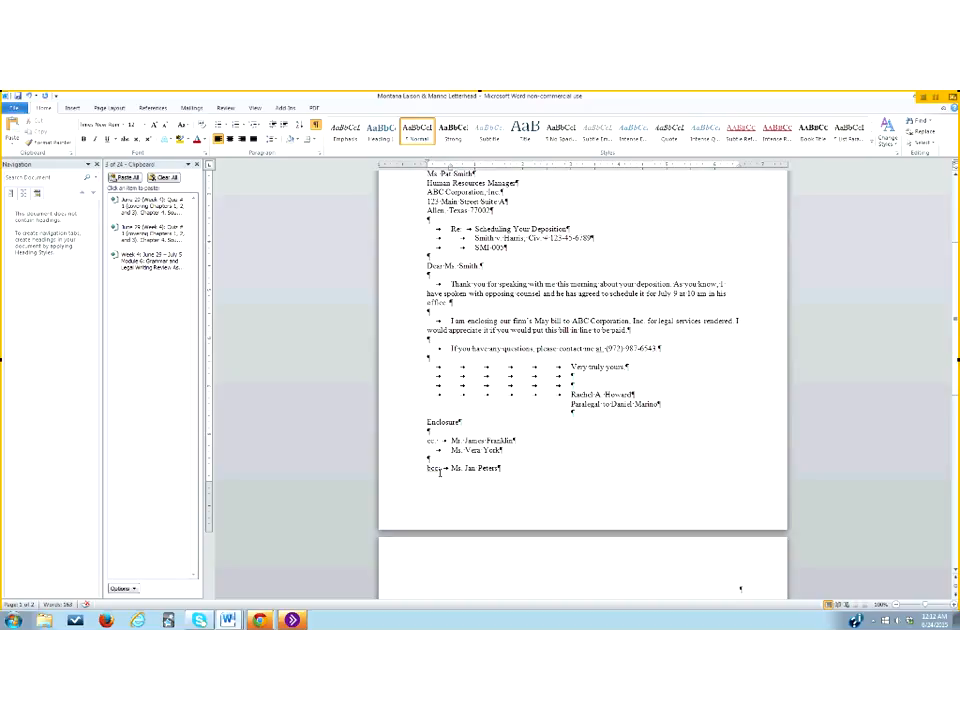
drag(427, 470, 500, 470)
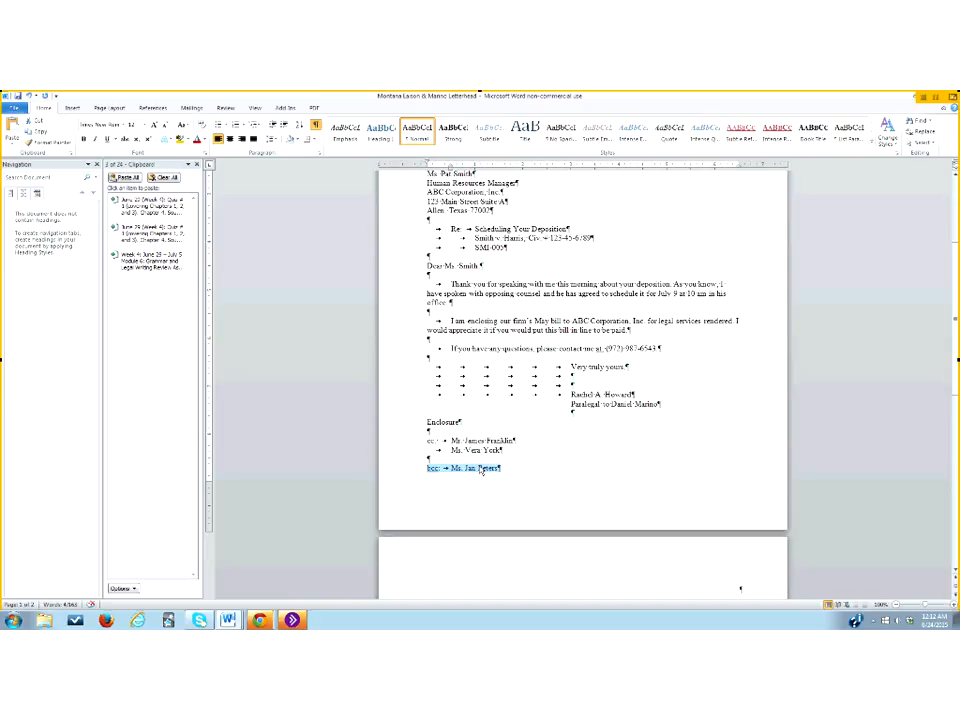
key(Up)
key(ctrl+Return)
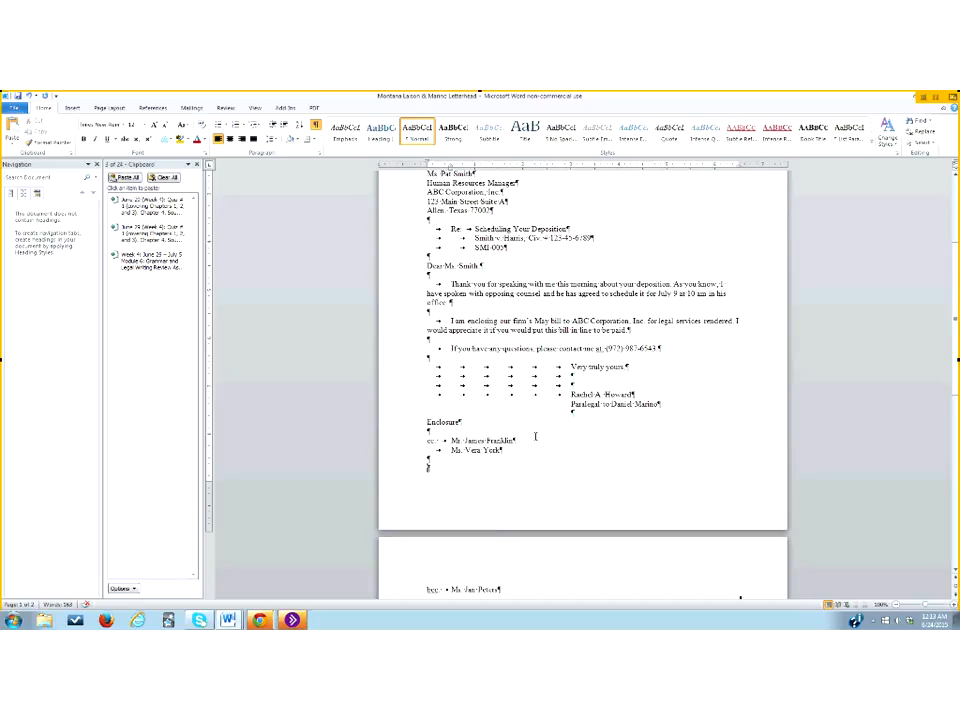
key(Return)
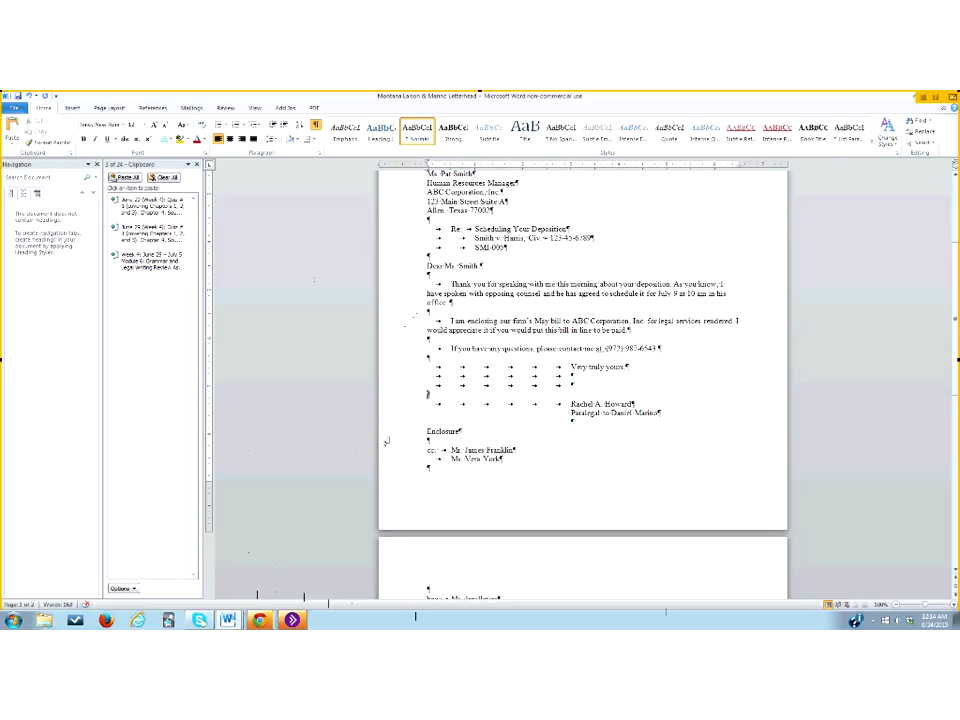
click(451, 285)
- Delete the leading tabs from the 'Thank you' and 'I am enclosing' body paragraphs
key(BackSpace)
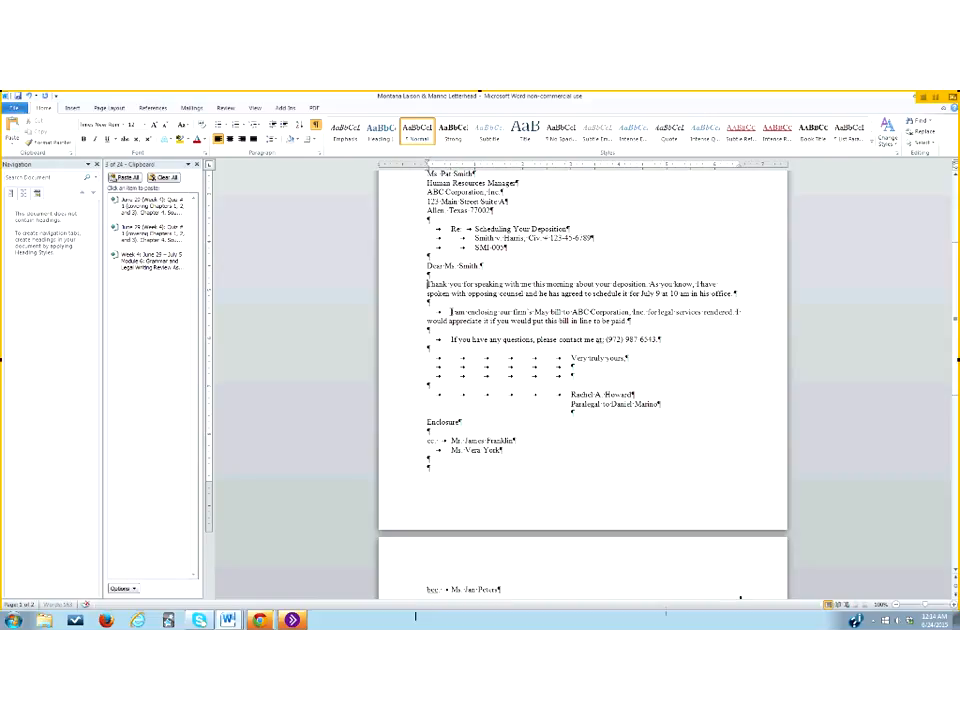
click(452, 312)
key(BackSpace)
click(452, 339)
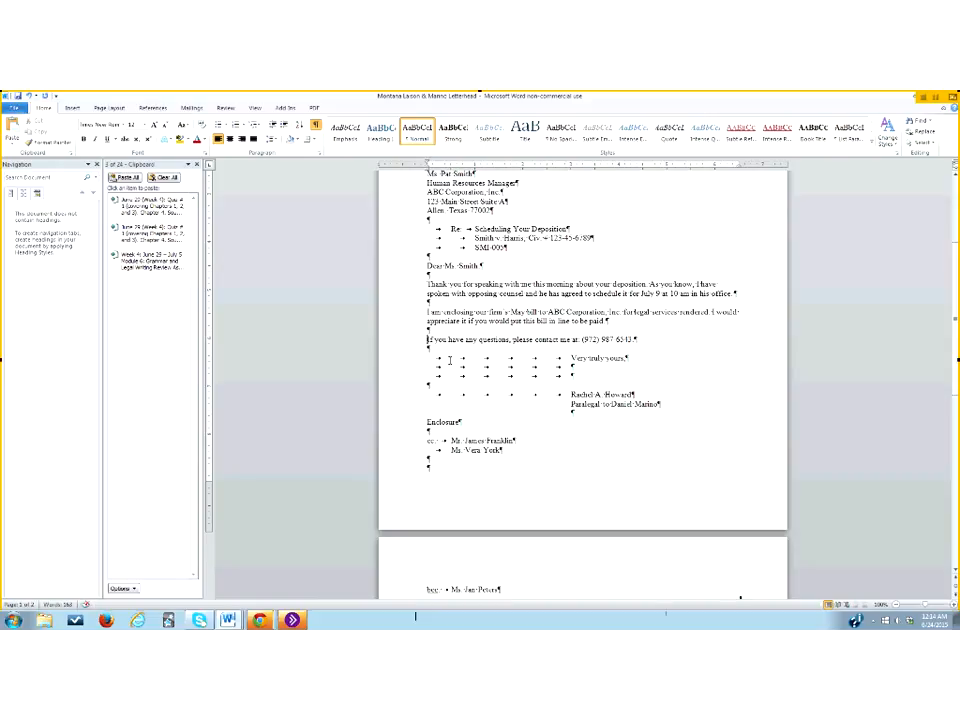
- Indent the first line of the 'Thank you', 'I am enclosing' and 'If you have' paragraphs
click(429, 285)
key(Tab)
click(428, 321)
key(Tab)
click(428, 348)
key(Tab)
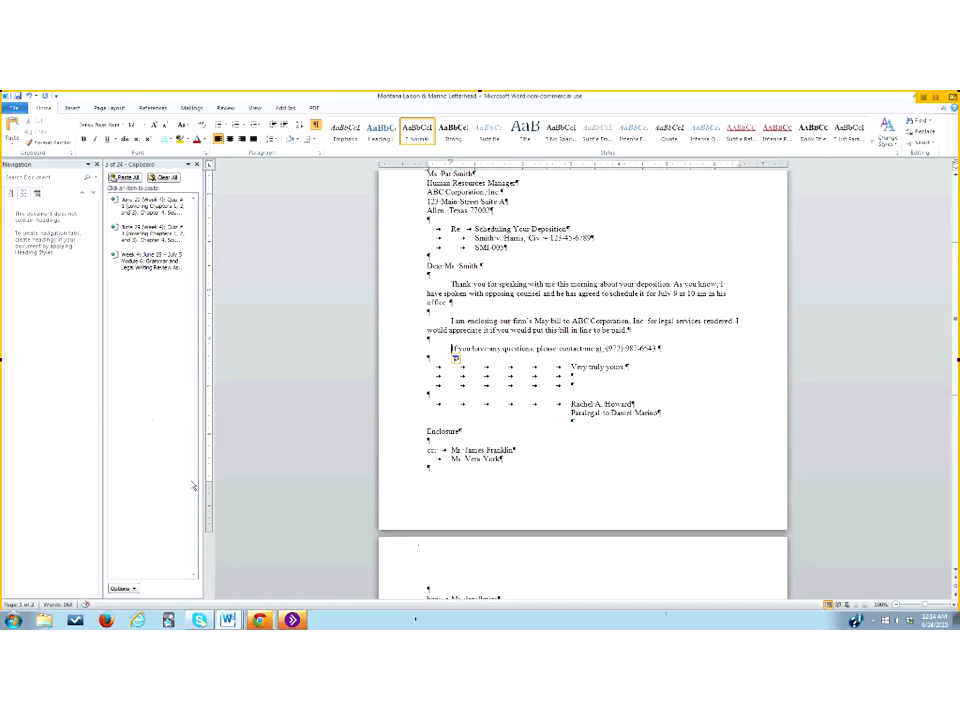
- Choose Wait on Chrome's Page(s) Unresponsive warning, then bring the Chrome window forward
mouse_move(228, 620)
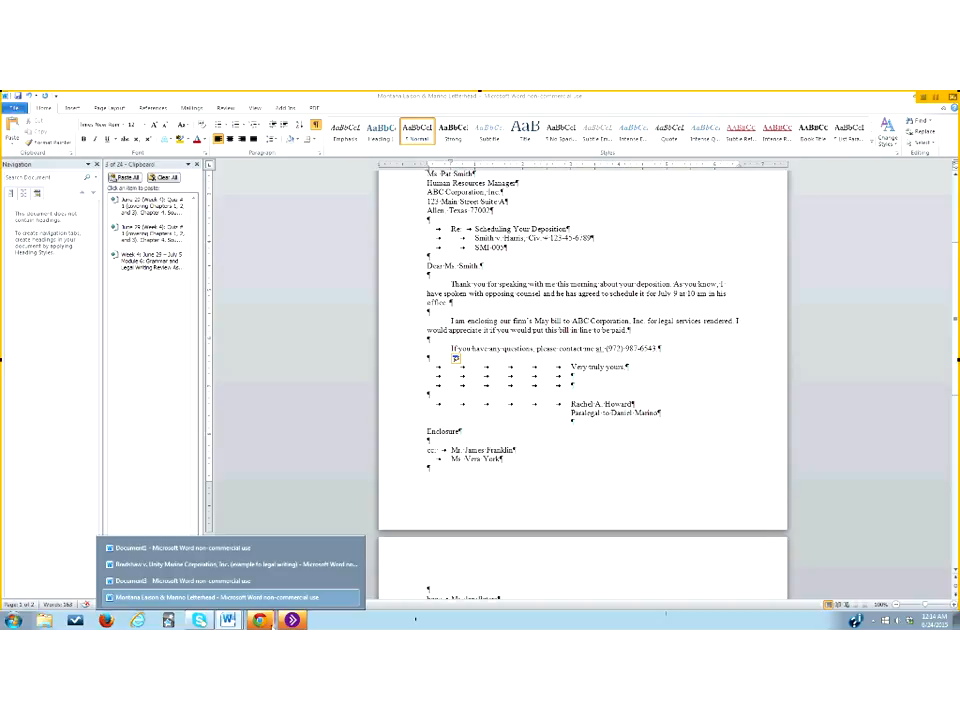
mouse_move(260, 622)
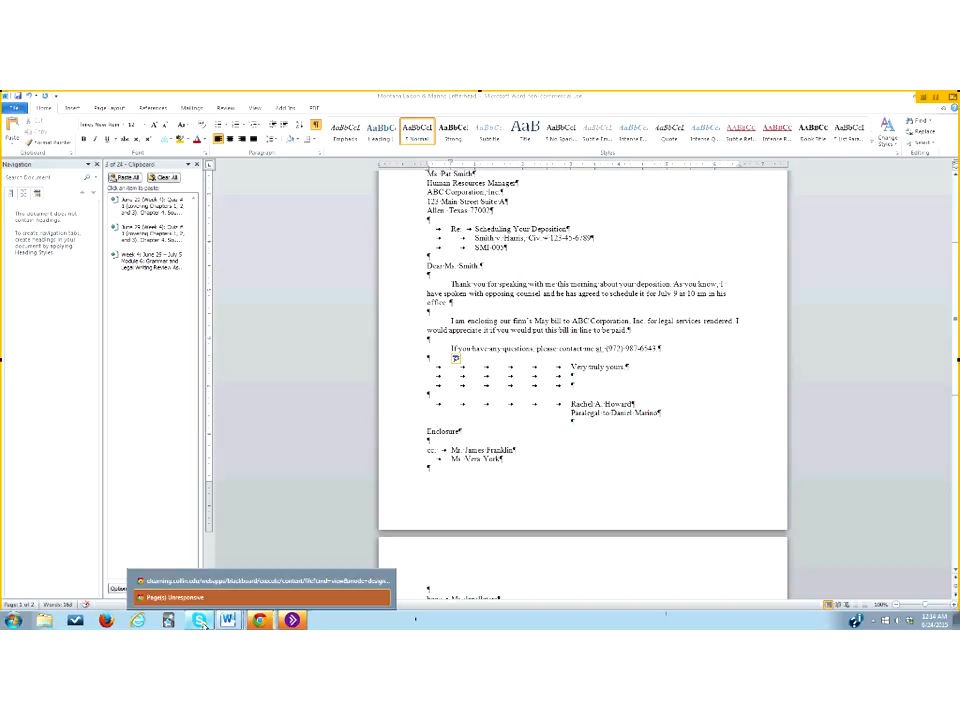
click(258, 624)
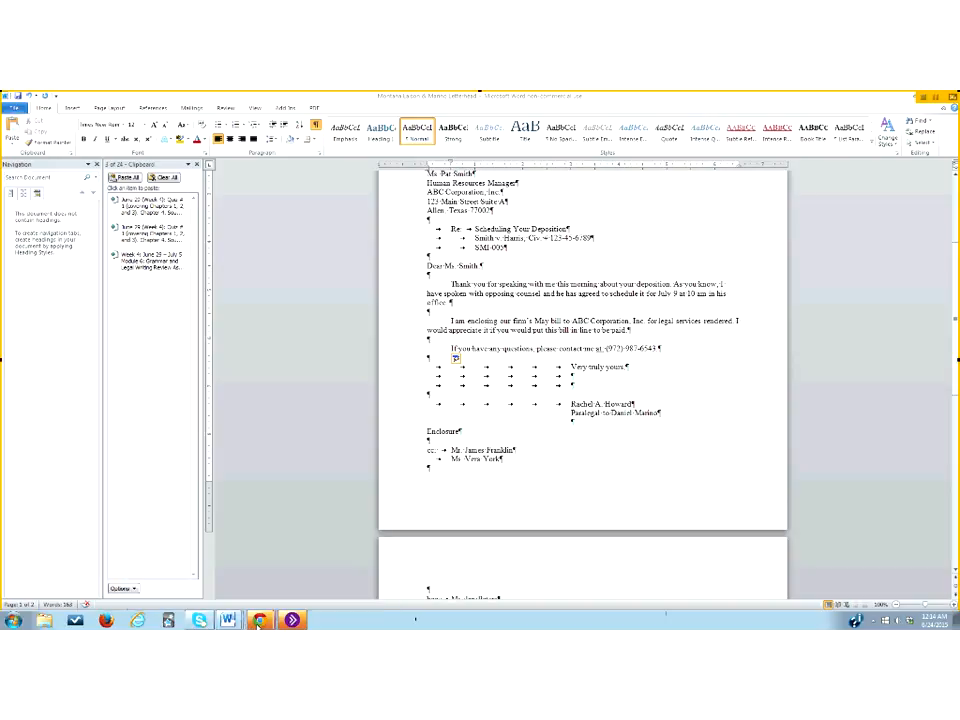
mouse_move(259, 621)
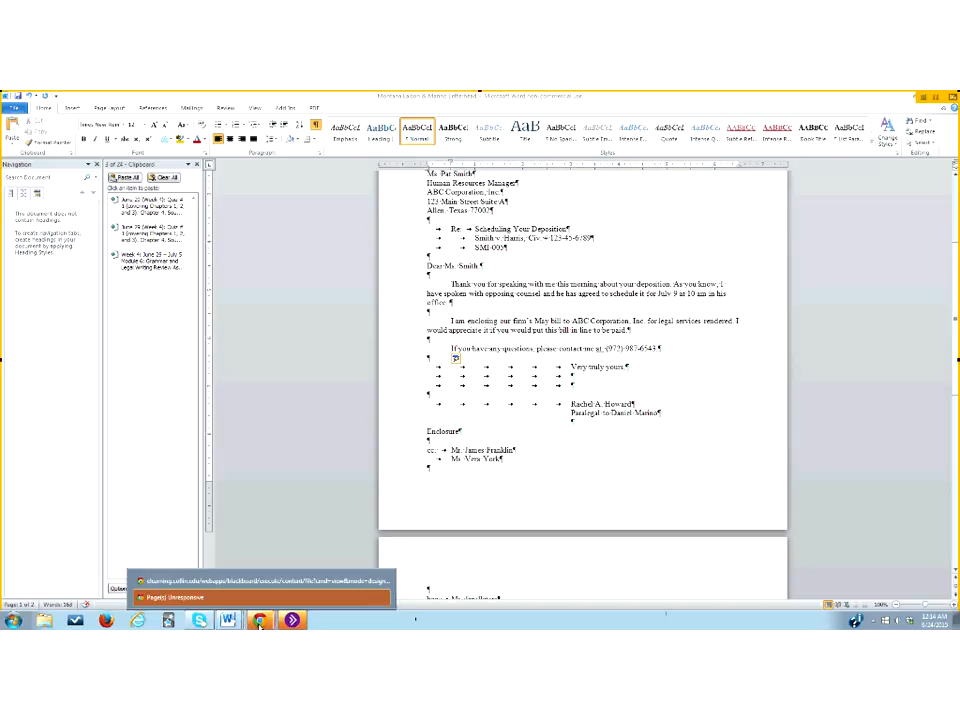
click(205, 596)
click(566, 229)
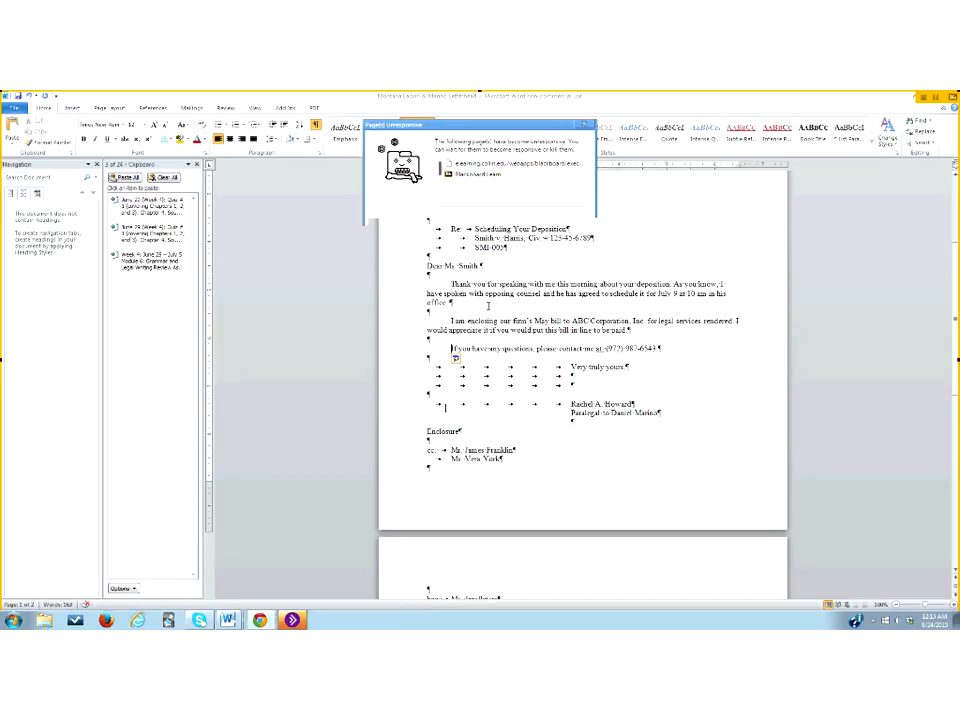
click(258, 616)
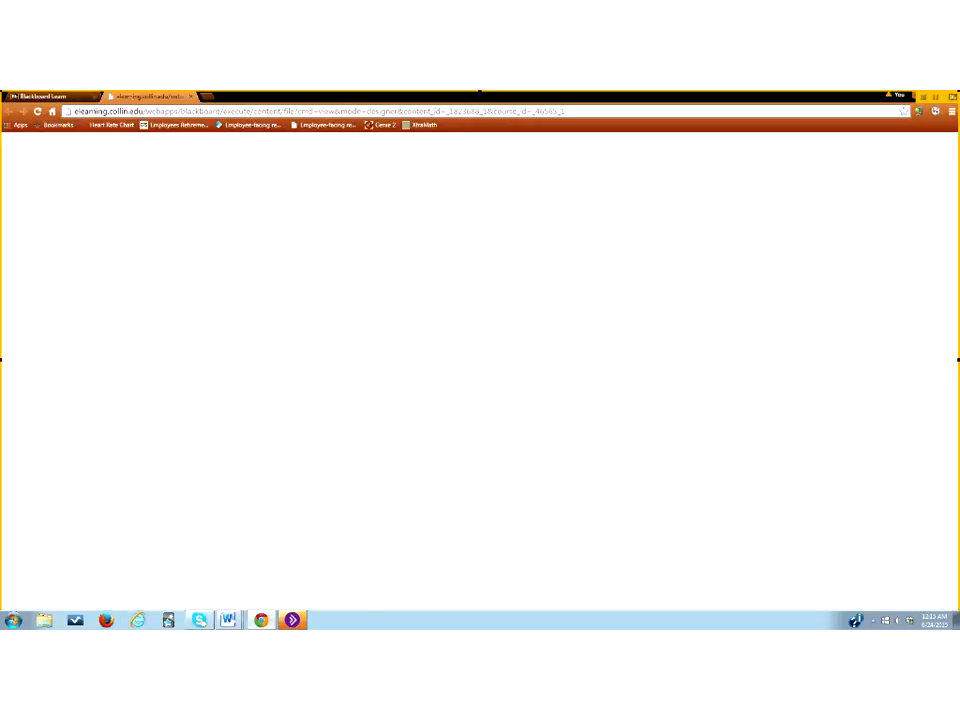
- Search 'jackson v. frisco isd' in a new tab and open the district court complaint PDF
click(206, 97)
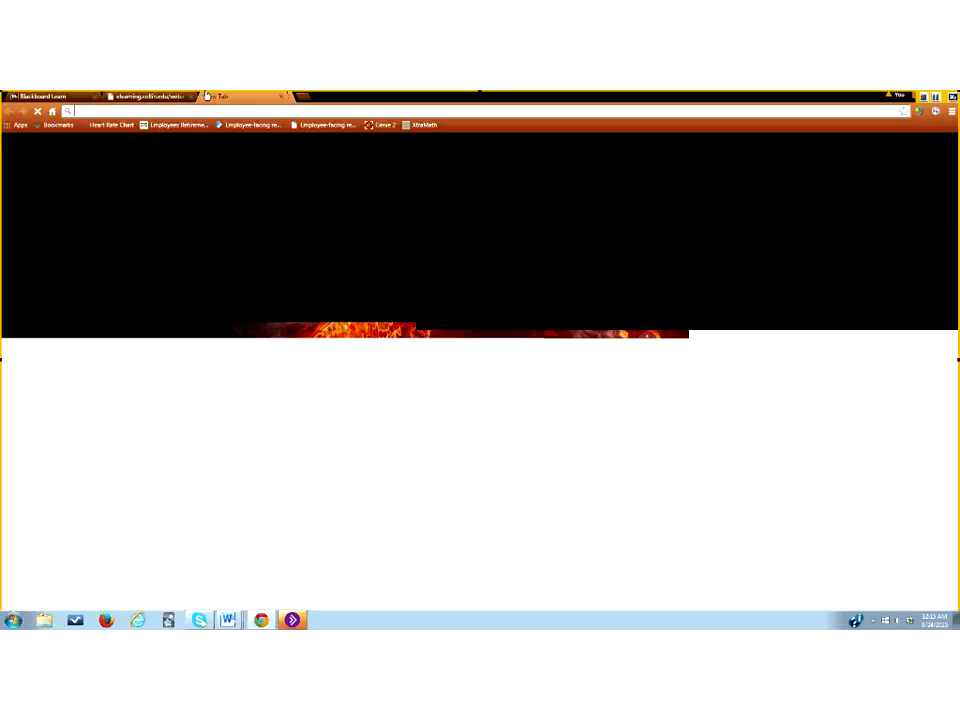
text(jackson v.)
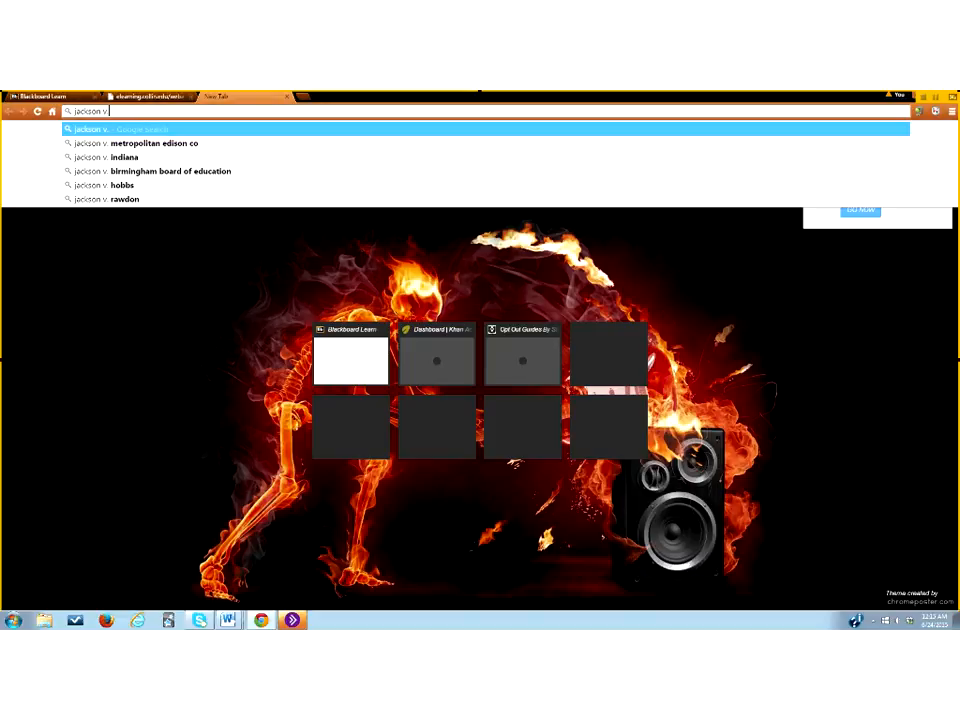
text( frisco isd)
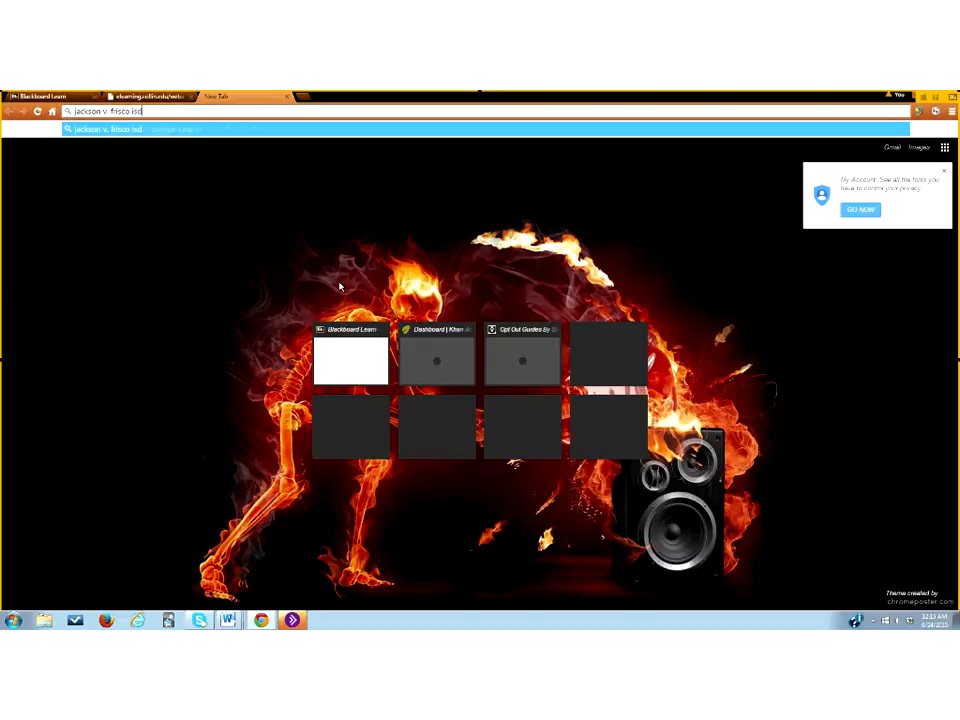
key(Return)
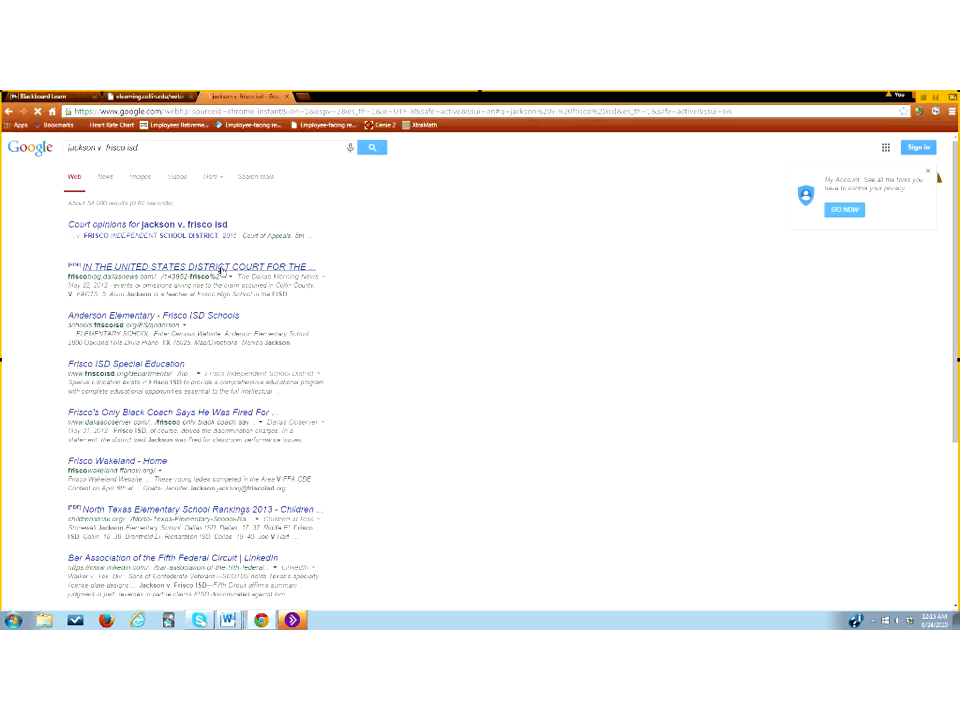
click(228, 268)
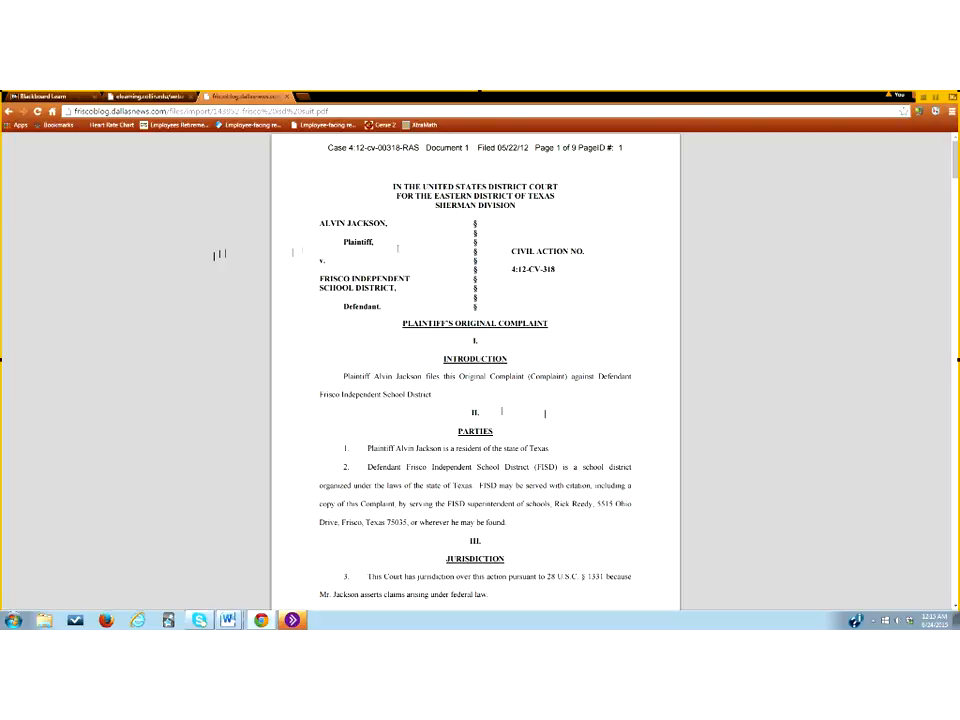
- Highlight only the 'FOR THE EASTERN DISTRICT OF TEXAS' heading line in the complaint PDF
drag(392, 187, 411, 279)
drag(572, 323, 572, 323)
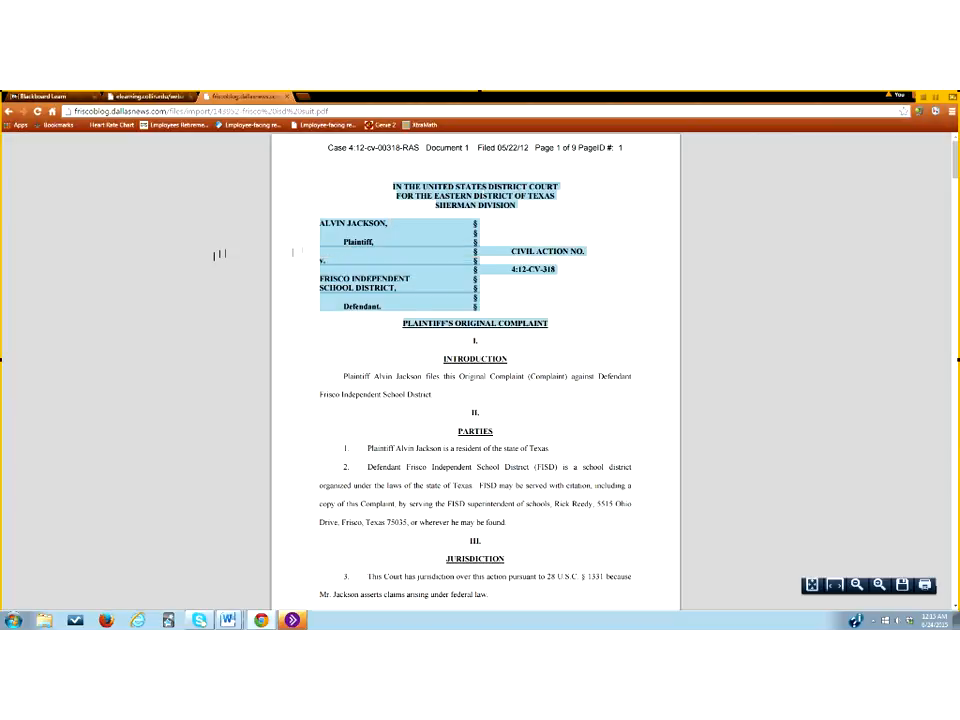
click(395, 186)
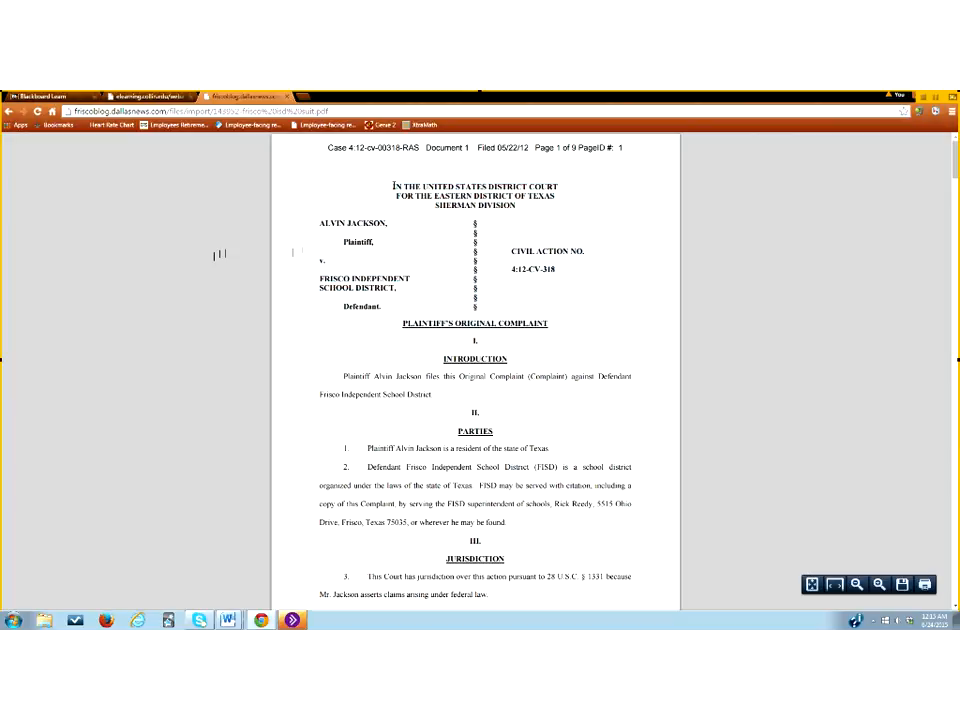
drag(394, 186, 562, 328)
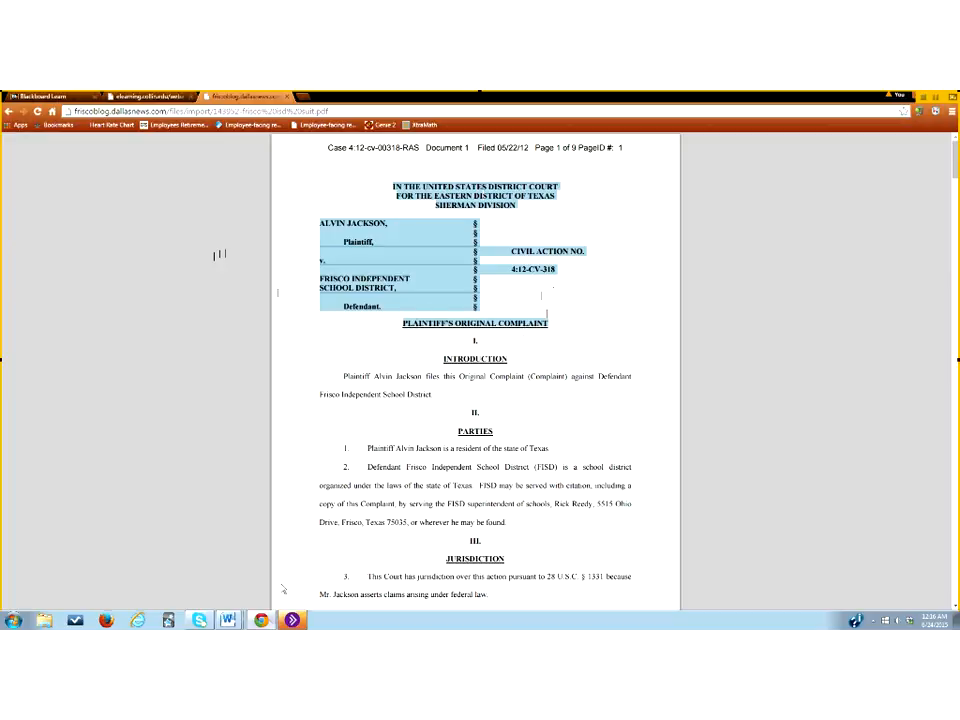
click(542, 209)
drag(390, 185, 524, 210)
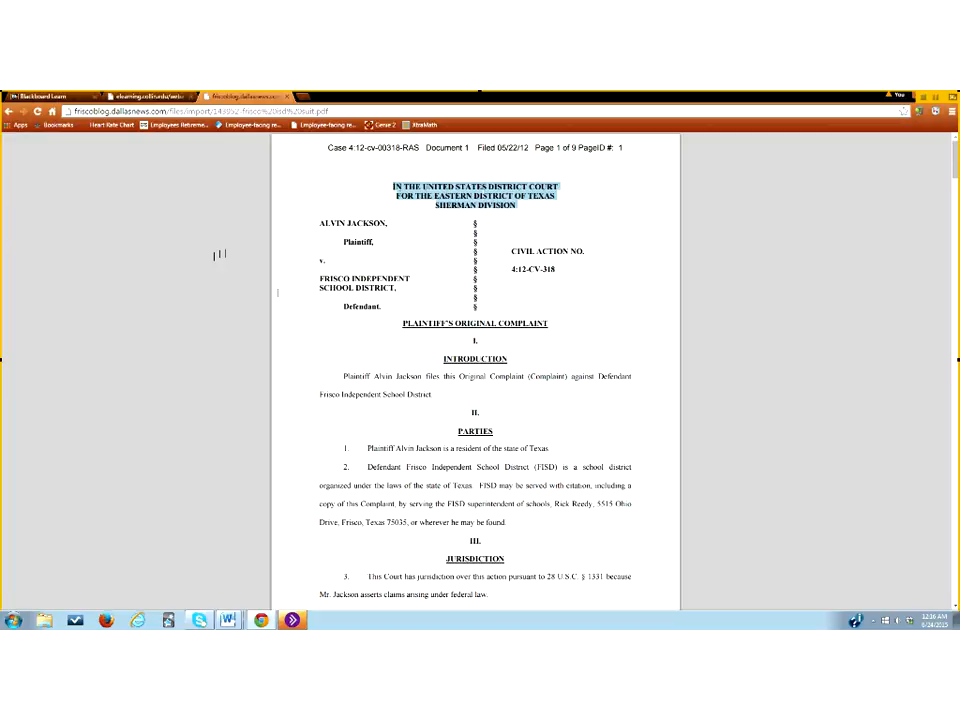
click(393, 186)
drag(393, 186, 561, 190)
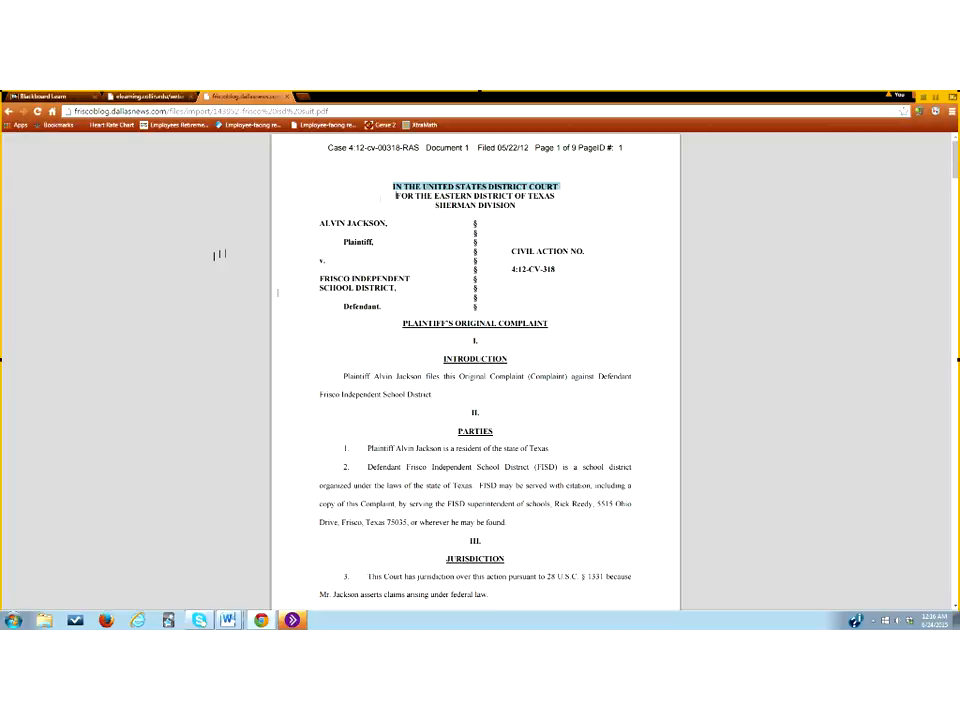
click(400, 196)
drag(397, 196, 557, 197)
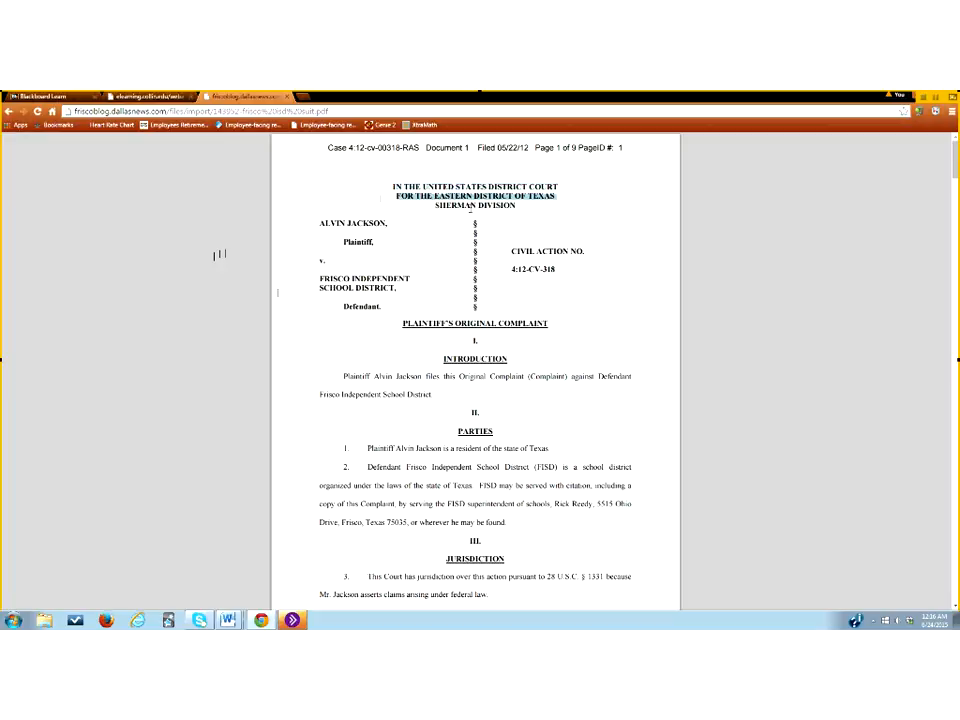
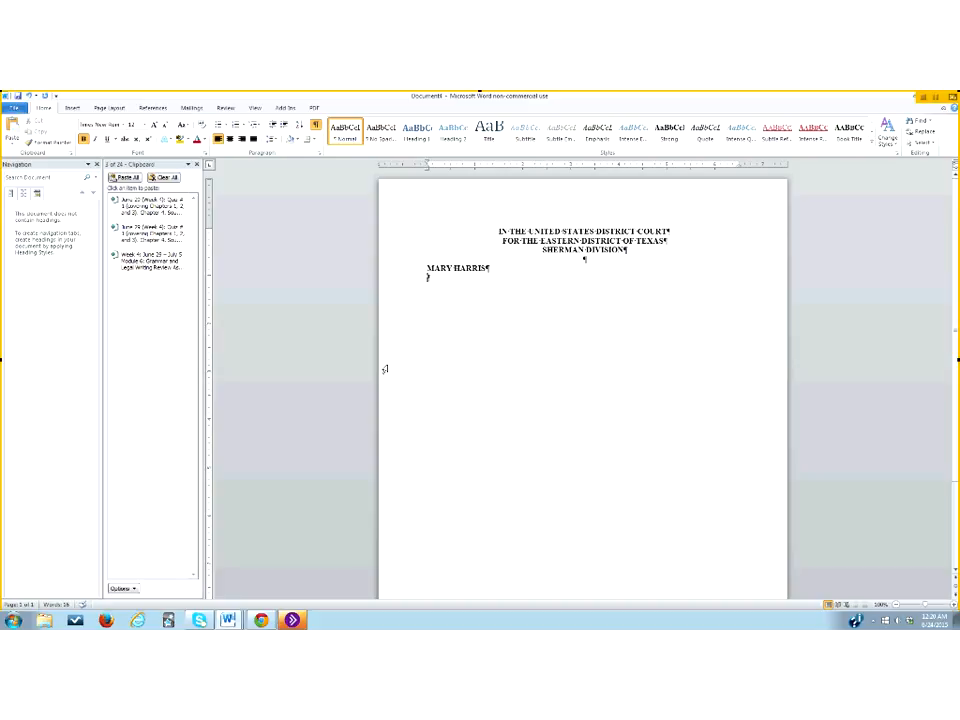
key(Tab)
text(Plaintiff,)
key(Return)
text(v.)
key(Return)
text(JOYCE)
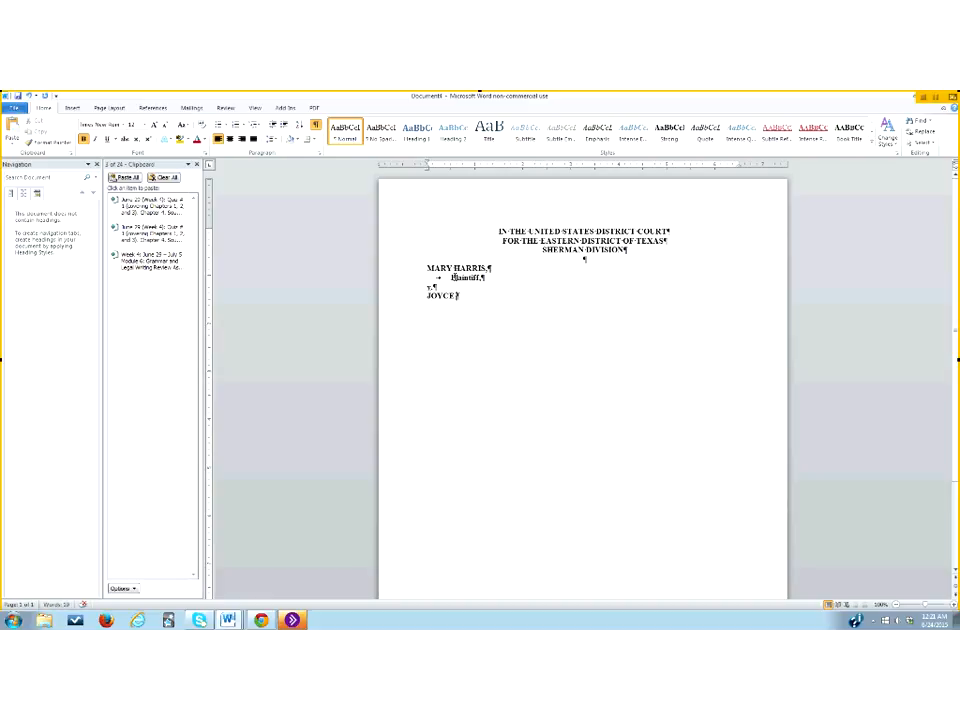
text( GREENE,)
key(Return)
key(Tab)
text(Defendant.)
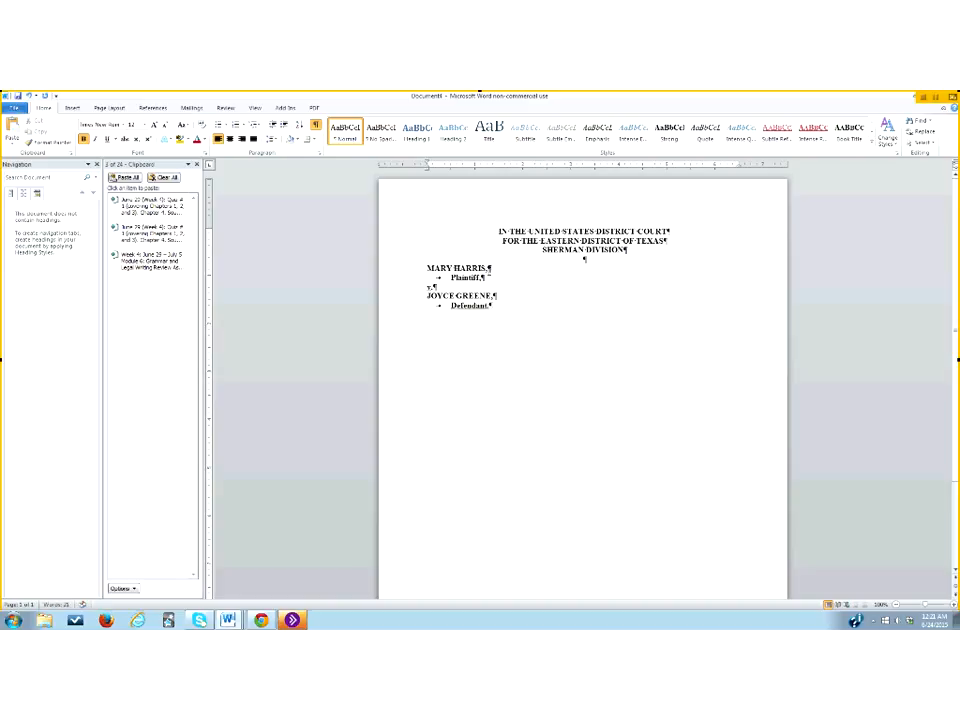
click(489, 270)
key(Return)
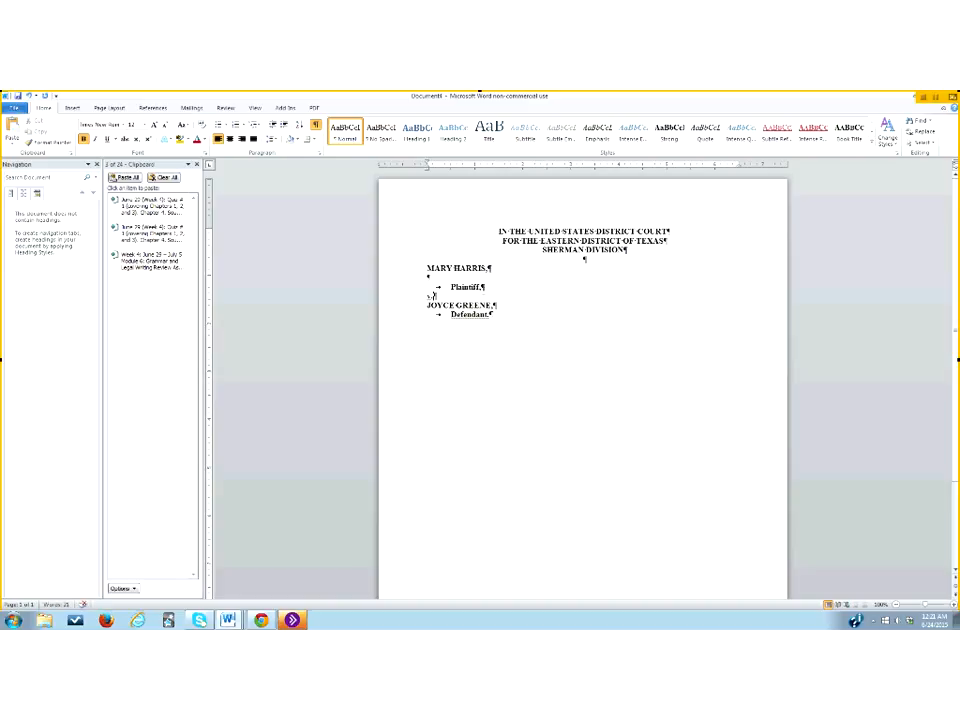
key(Return)
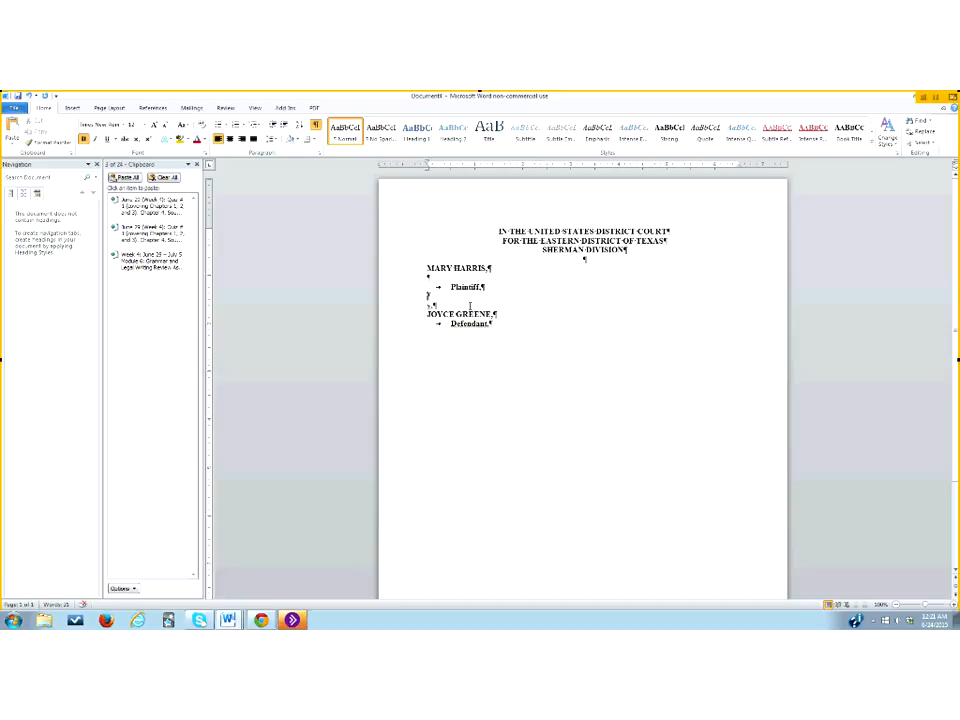
click(437, 307)
key(Return)
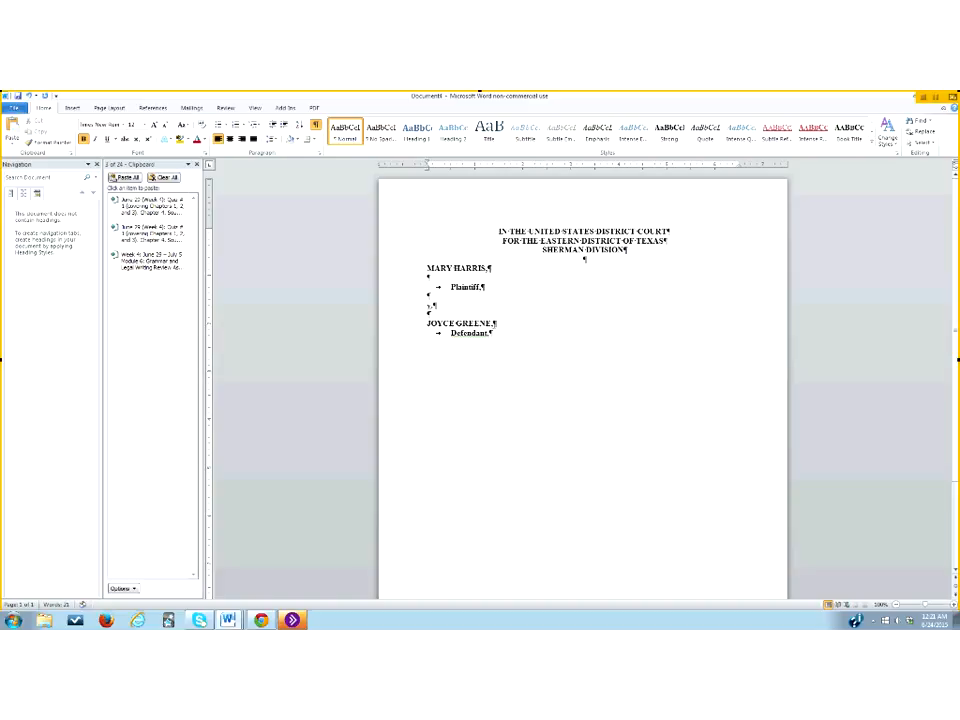
key(Return)
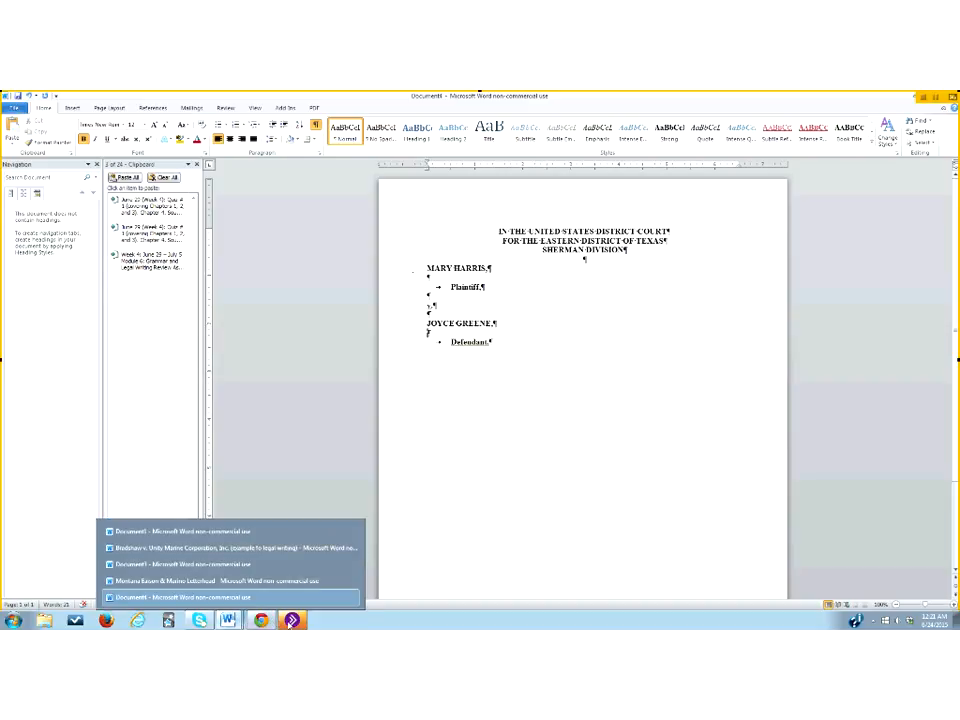
click(261, 620)
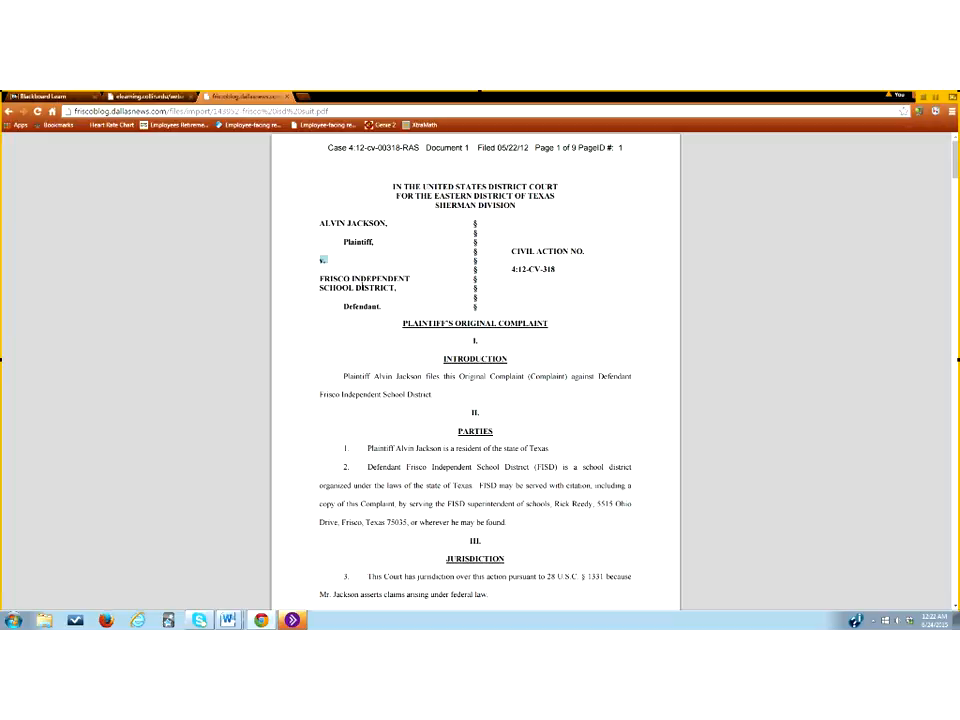
drag(323, 260, 397, 289)
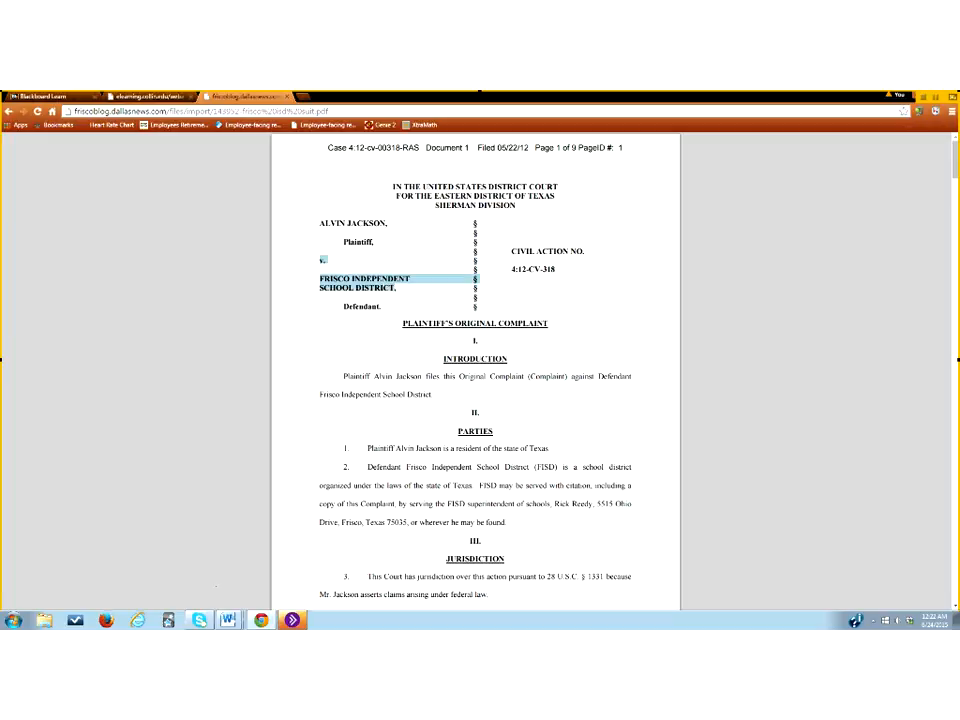
mouse_move(213, 610)
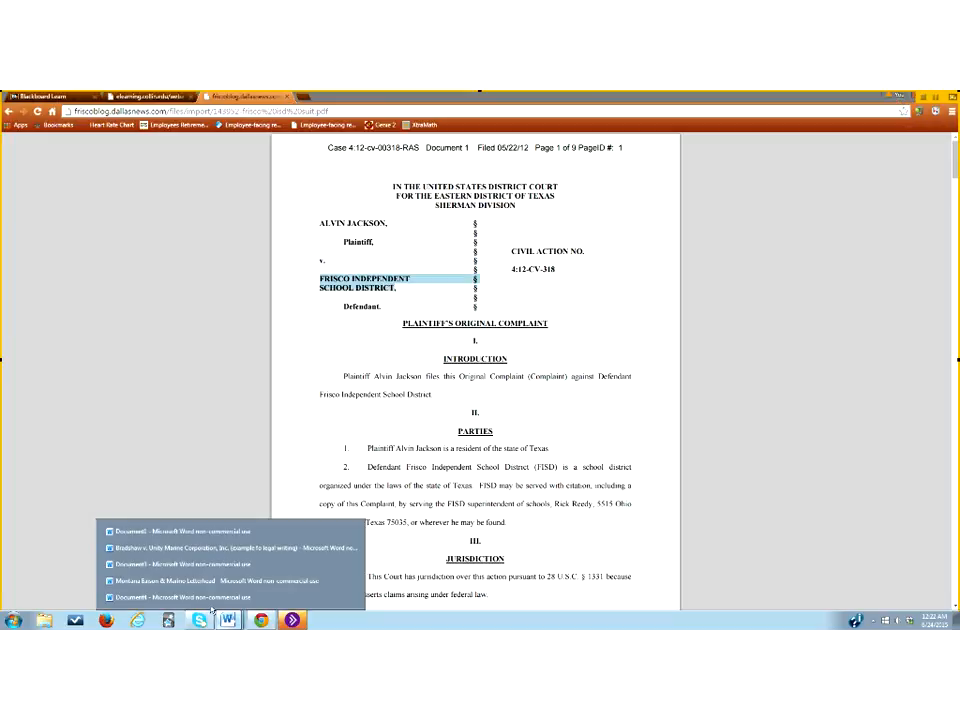
click(202, 600)
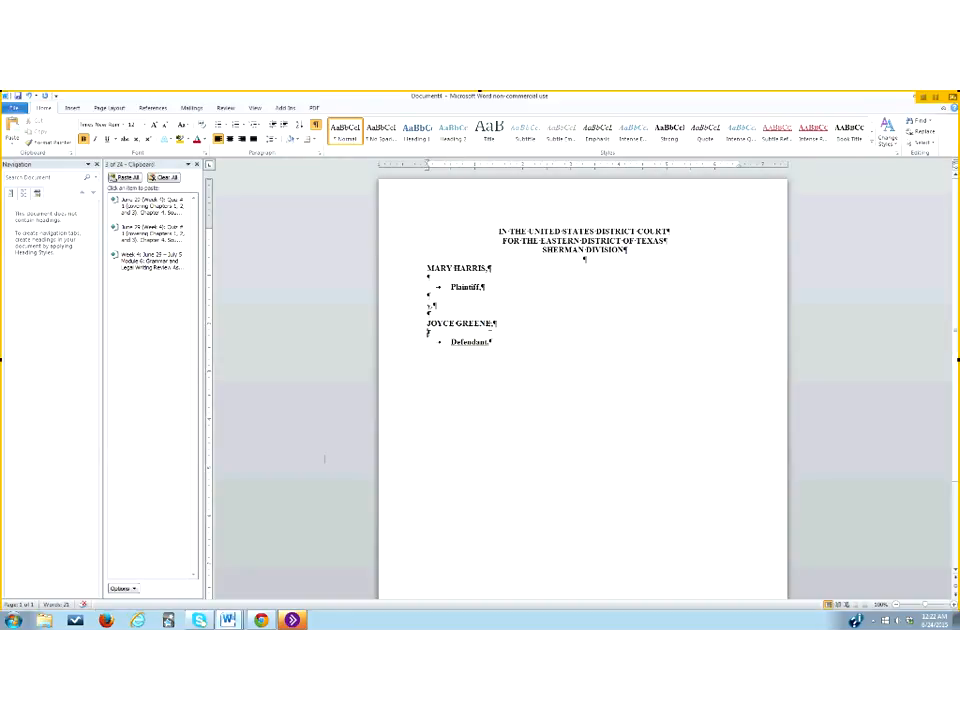
click(457, 323)
text(MA)
text(RIL)
text(Y )
text( HIGG)
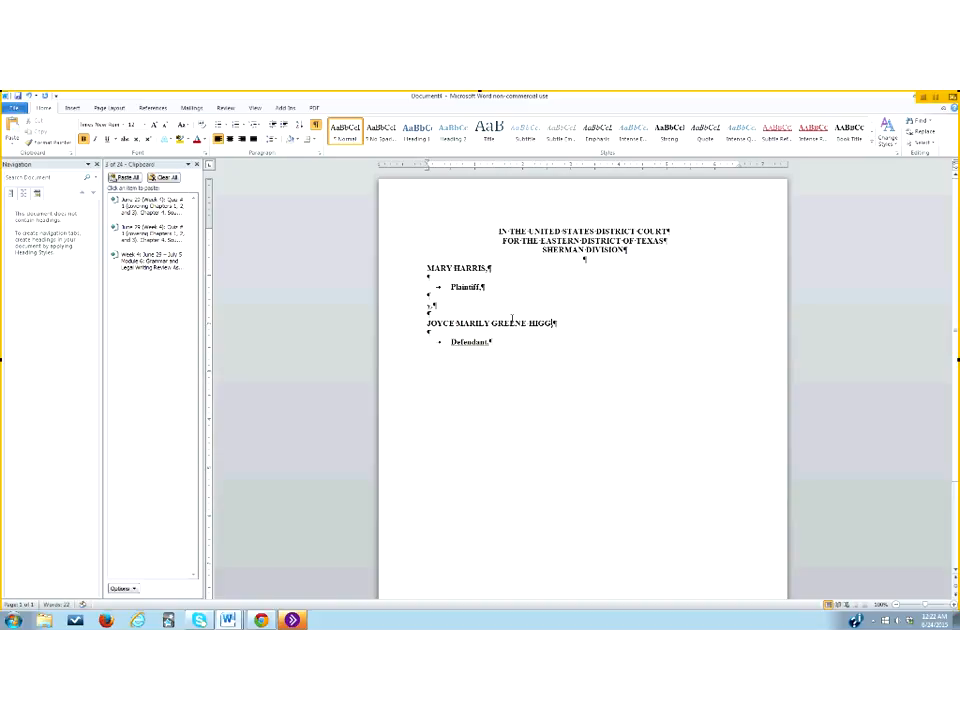
text(INSOTHAM,)
click(491, 323)
key(Return)
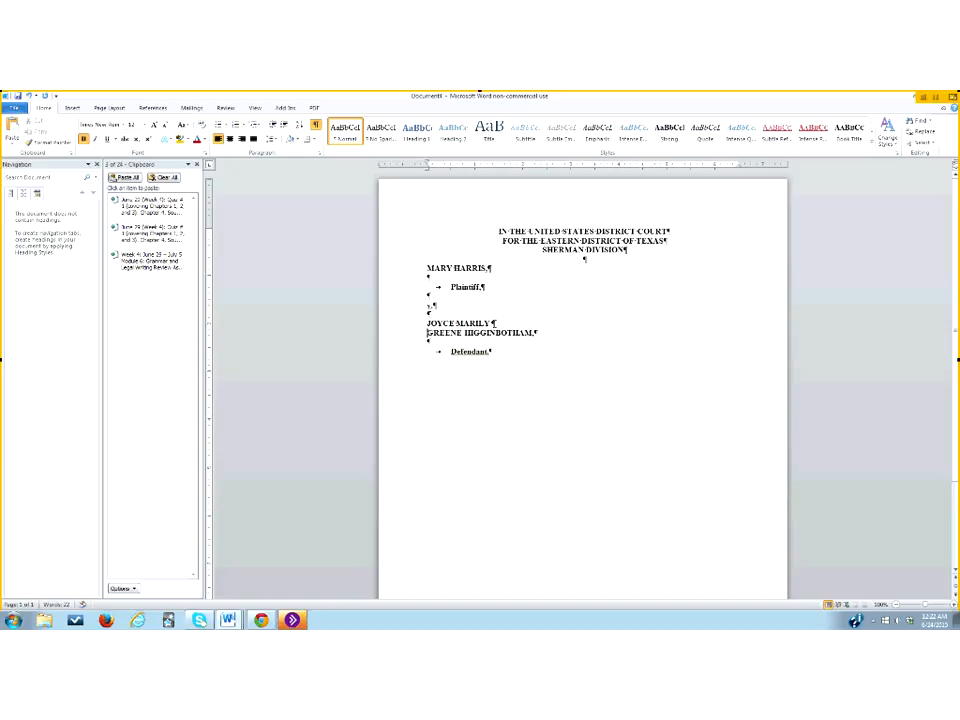
click(490, 323)
text(N)
key(Return)
key(BackSpace)
click(534, 332)
key(BackSpace)
key(BackSpace)
key(BackSpace)
key(BackSpace)
key(BackSpace)
key(BackSpace)
key(BackSpace)
key(BackSpace)
key(BackSpace)
key(BackSpace)
key(BackSpace)
key(BackSpace)
key(BackSpace)
key(BackSpace)
key(BackSpace)
key(BackSpace)
key(BackSpace)
key(BackSpace)
key(BackSpace)
key(BackSpace)
key(BackSpace)
key(BackSpace)
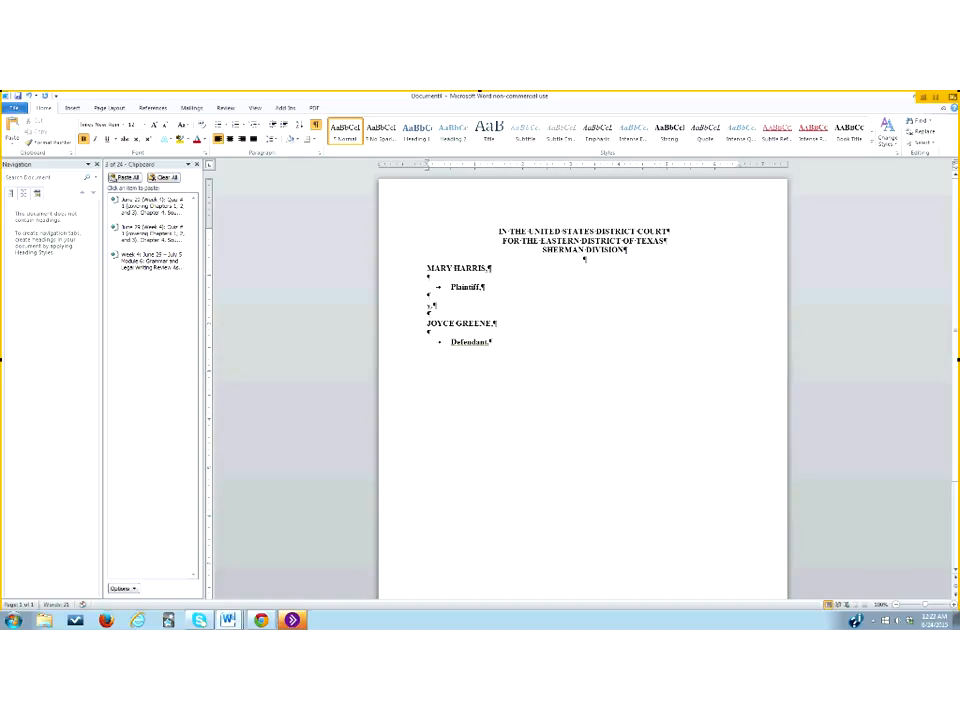
click(258, 621)
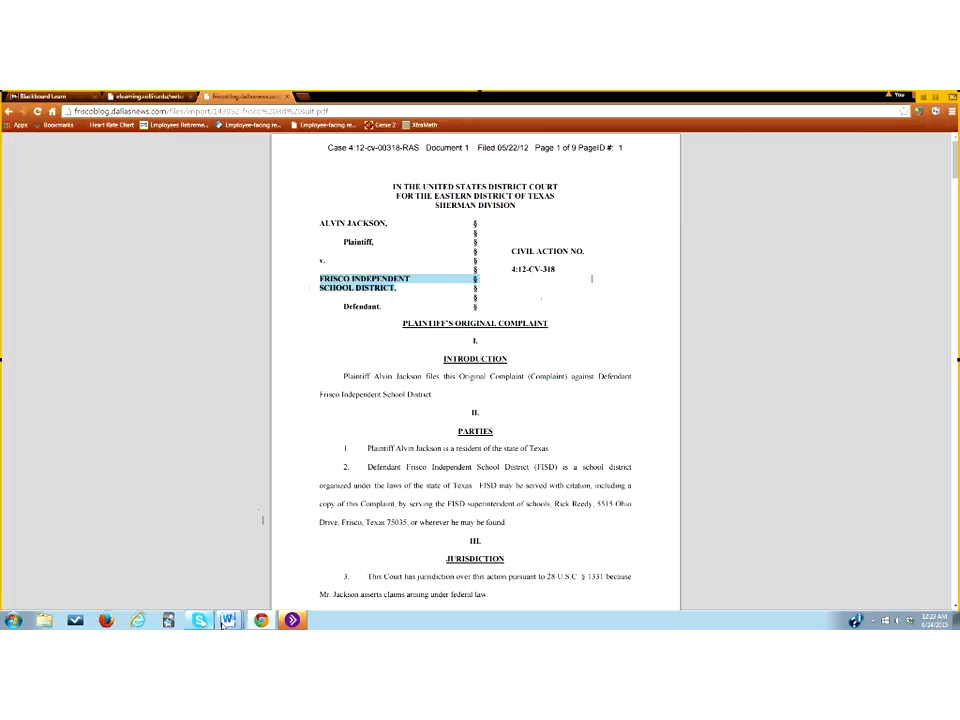
mouse_move(222, 622)
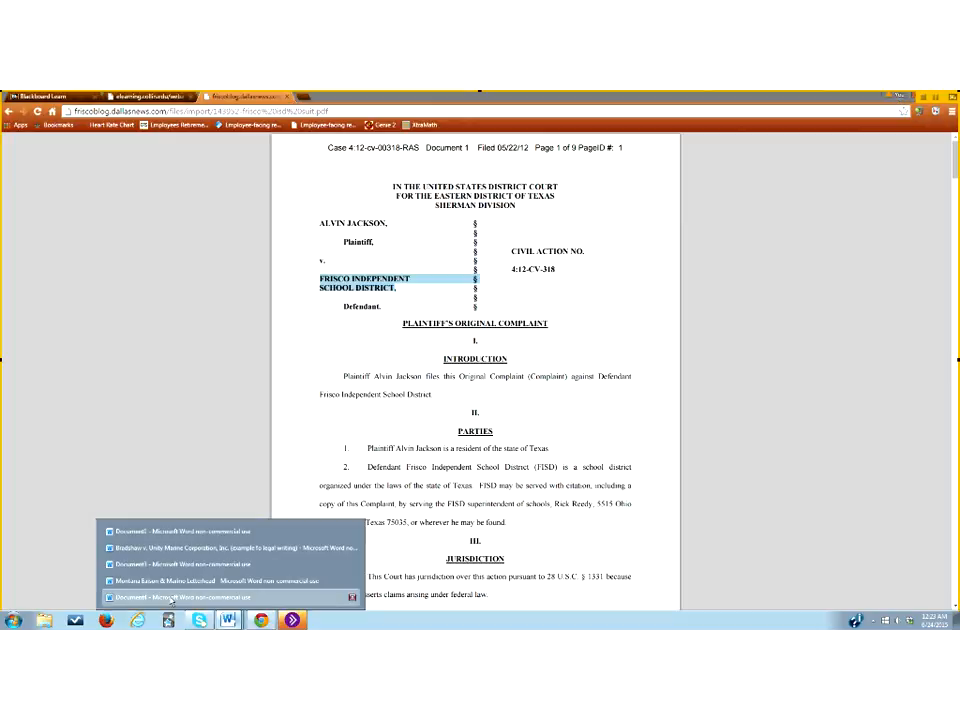
click(171, 597)
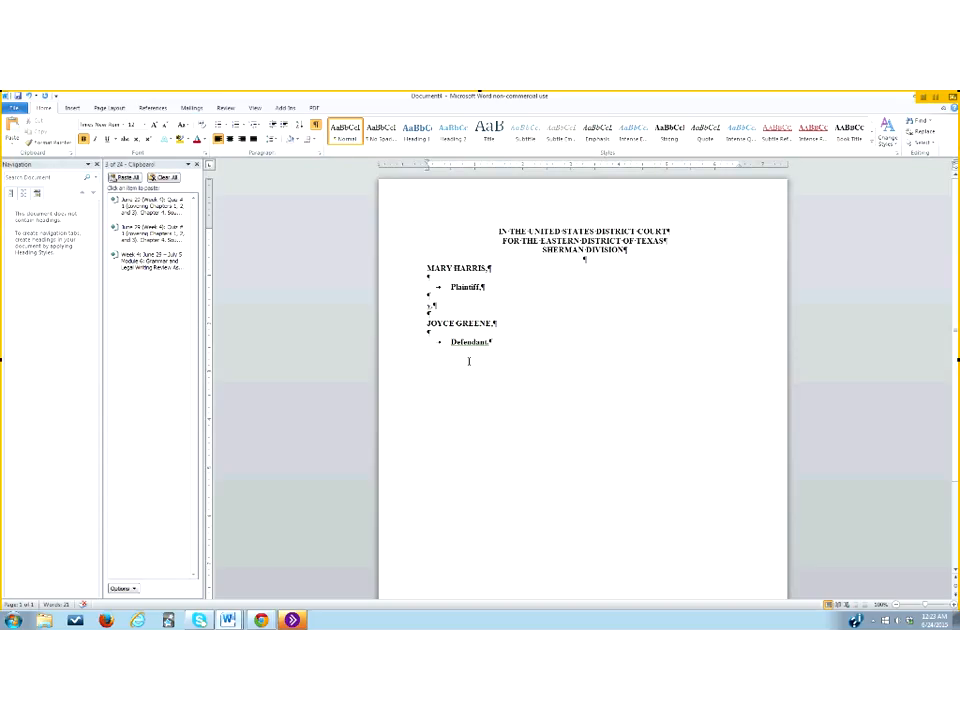
key(Tab)
key(Tab)
key(Tab)
key(Tab)
key(Tab)
text()))
click(428, 280)
key(Tab)
key(Tab)
key(Tab)
key(Tab)
text())
key(Tab)
key(Tab)
key(Tab)
text())
- Tab 'Plaintiff,' out to the right column, delete a parenthesis placeholder, and open the Symbol gallery
click(482, 287)
key(Tab)
key(Tab)
key(Tab)
key(Tab)
key(Tab)
text()))
click(599, 270)
click(598, 279)
key(BackSpace)
click(72, 108)
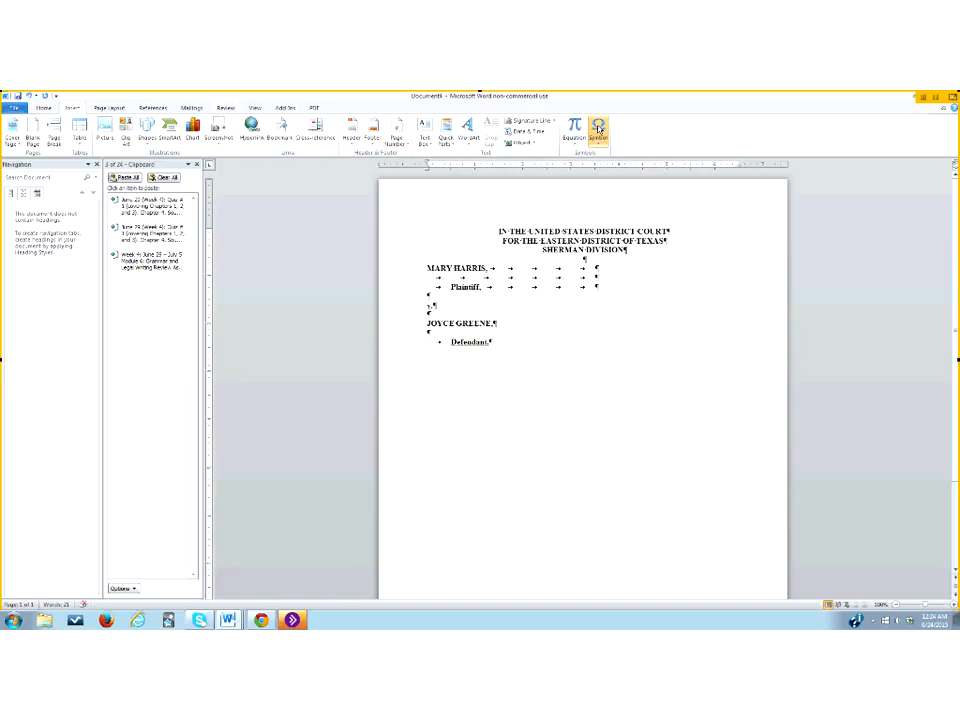
click(598, 128)
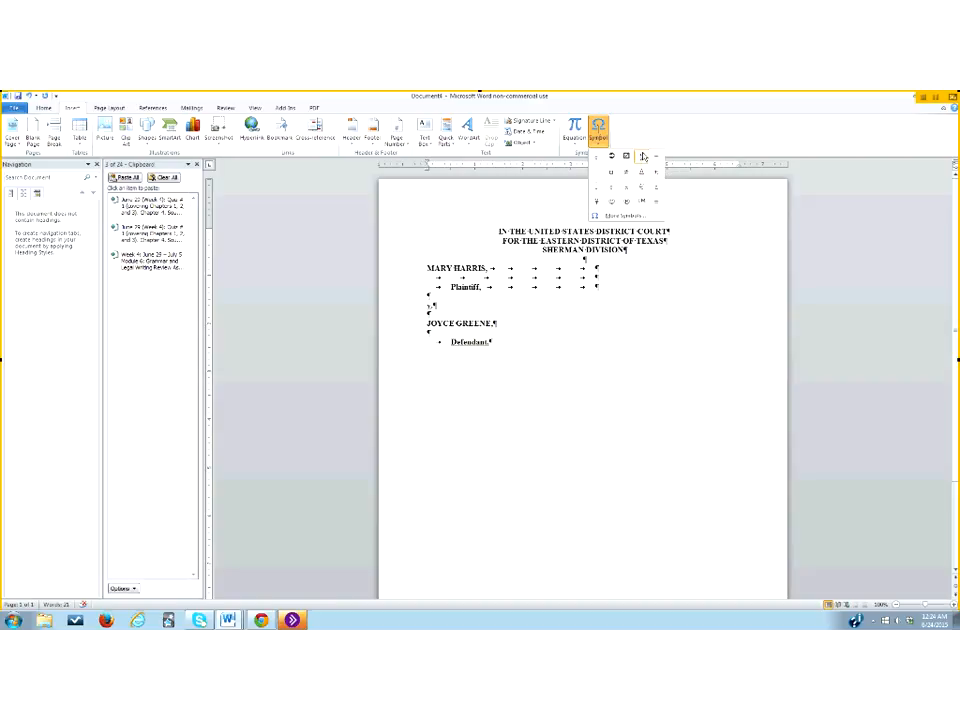
- Insert a § Section Sign from More Symbols at the right end of the 'Plaintiff,' line
click(617, 218)
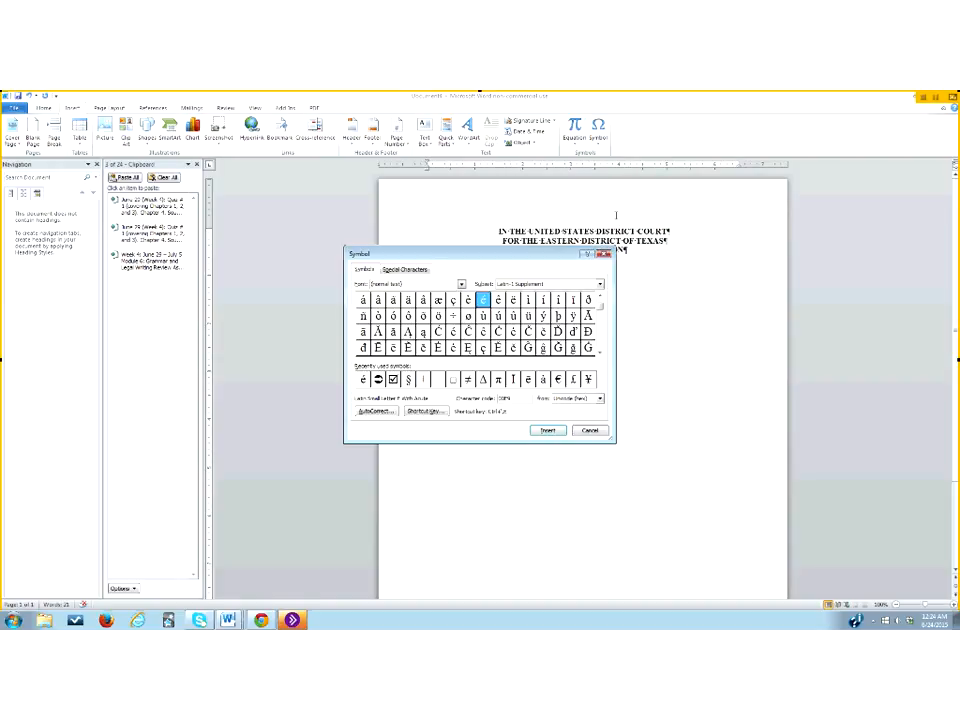
mouse_move(600, 307)
mouse_down()
mouse_move(601, 349)
mouse_move(601, 302)
mouse_up()
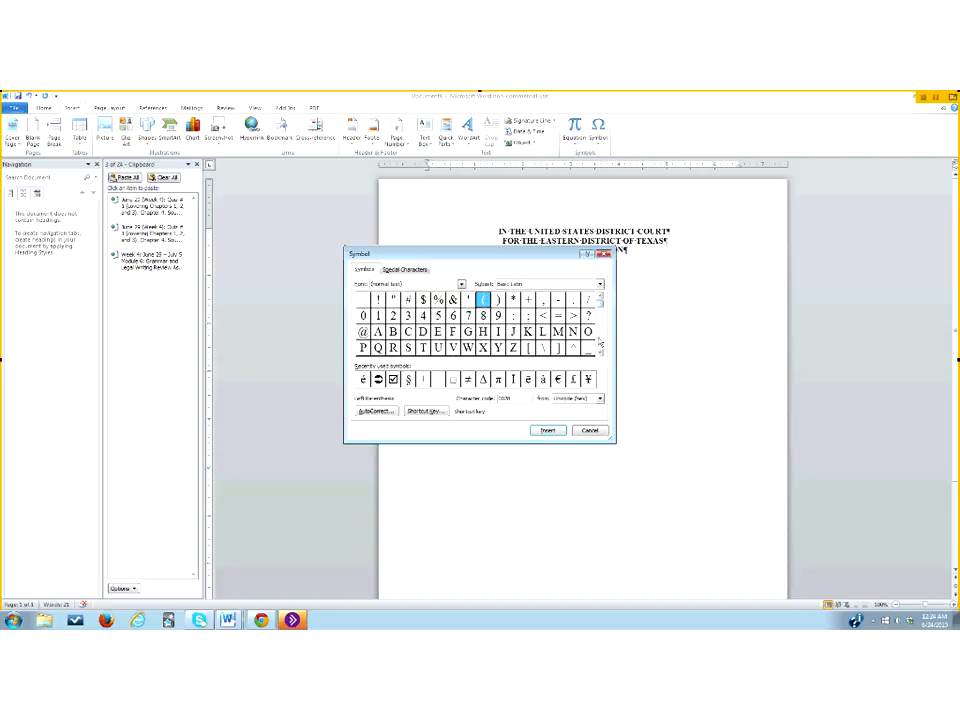
click(600, 355)
click(600, 355)
click(600, 355)
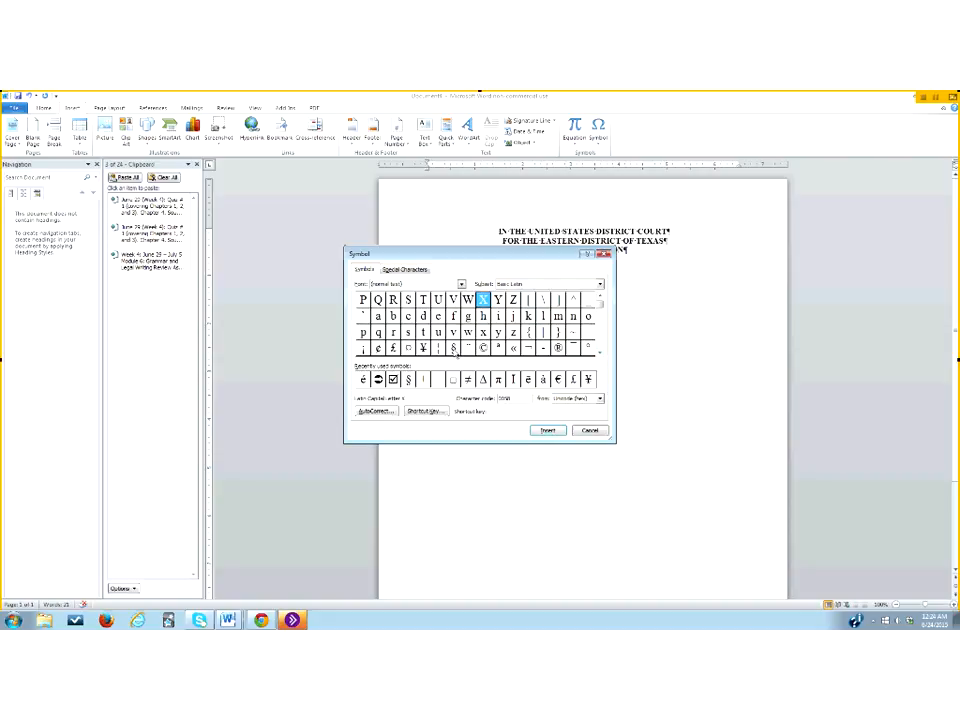
click(453, 348)
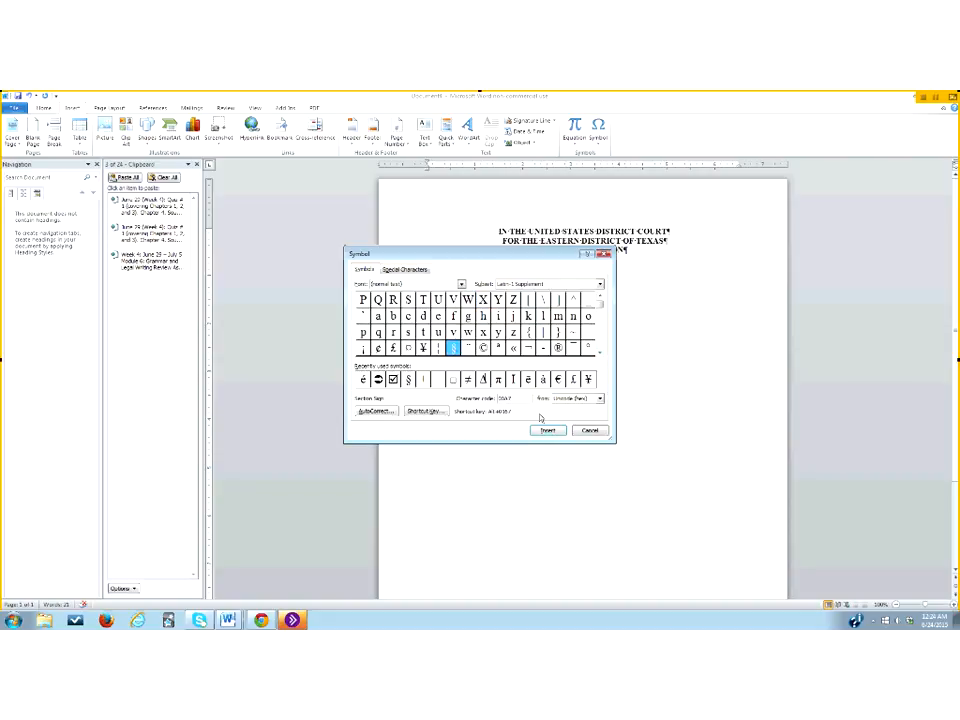
click(548, 431)
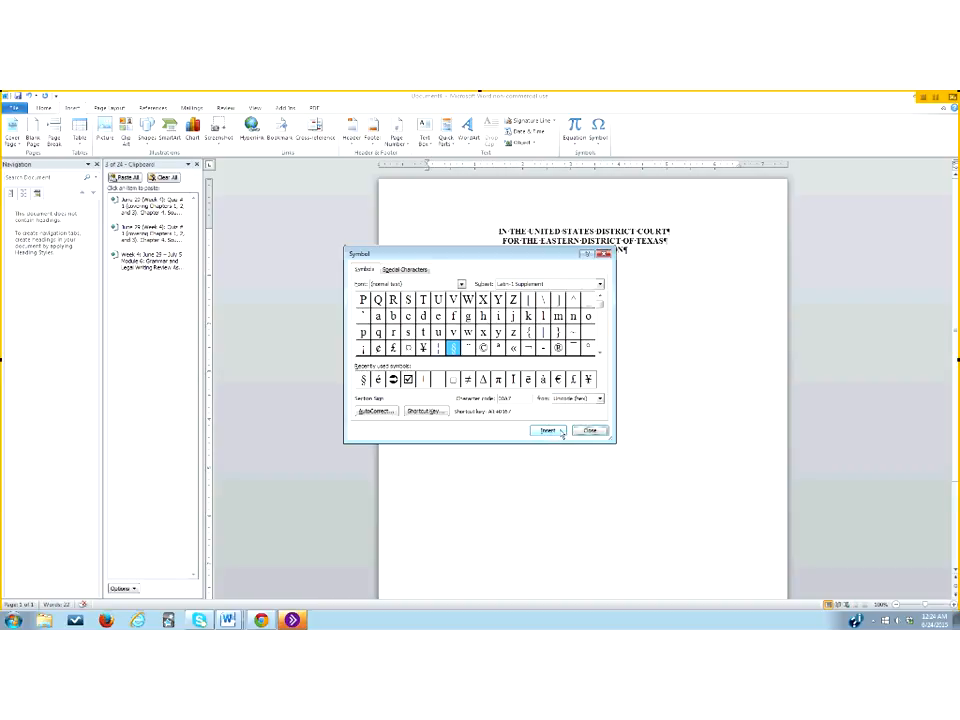
click(589, 431)
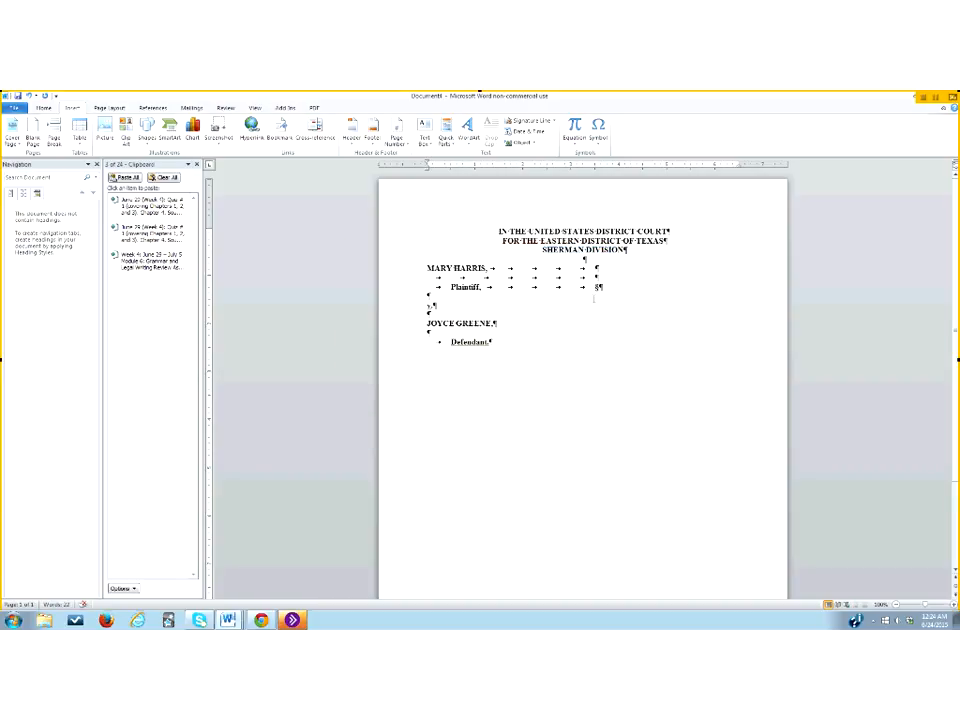
click(596, 268)
click(598, 128)
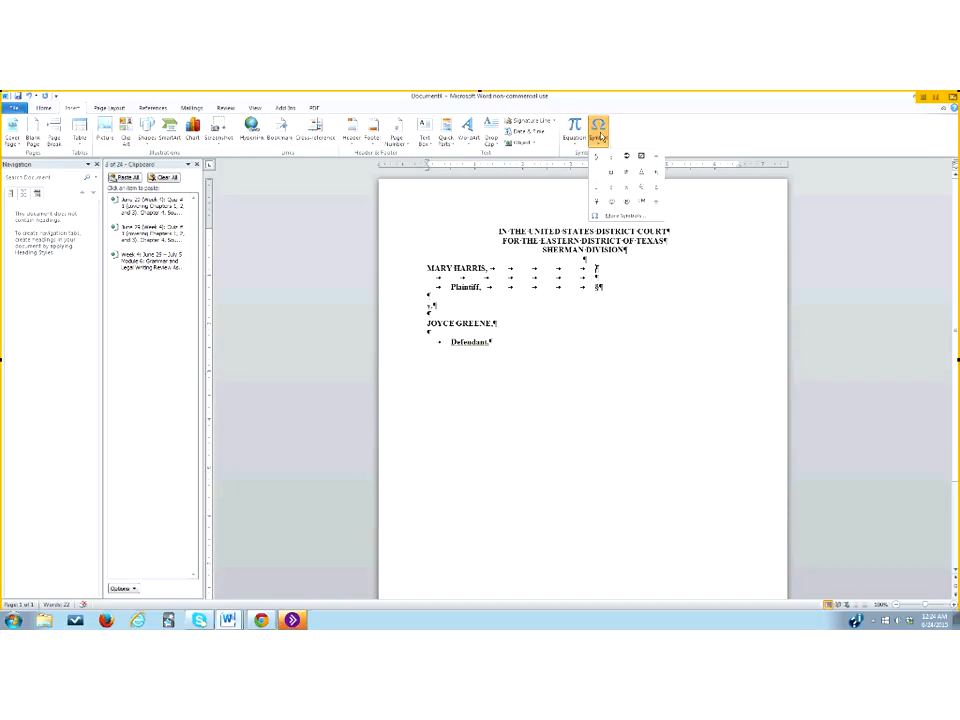
click(598, 158)
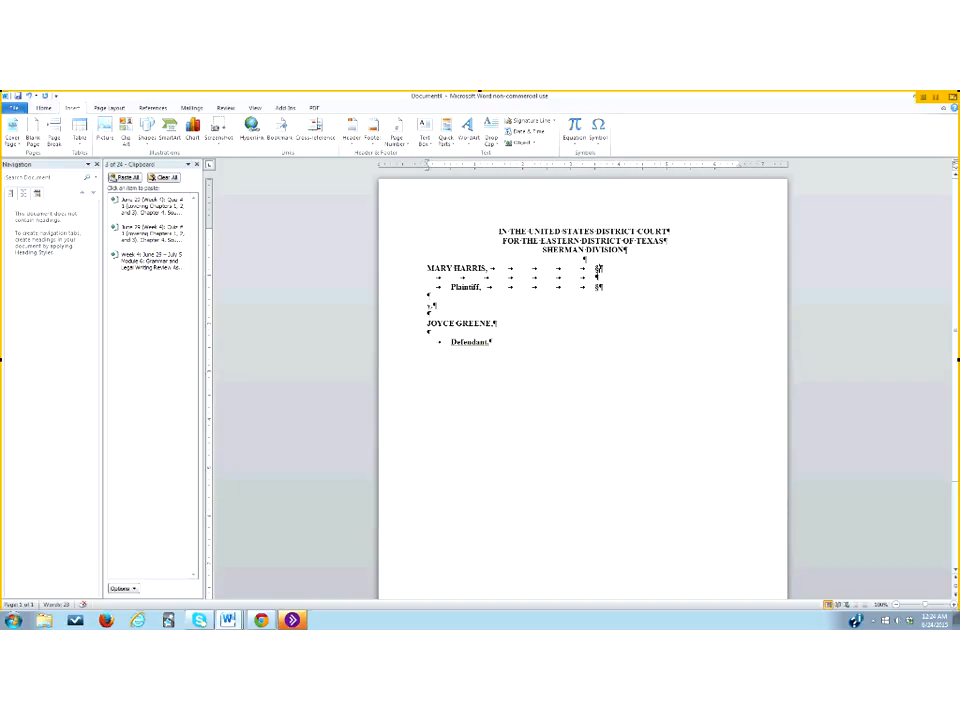
click(598, 128)
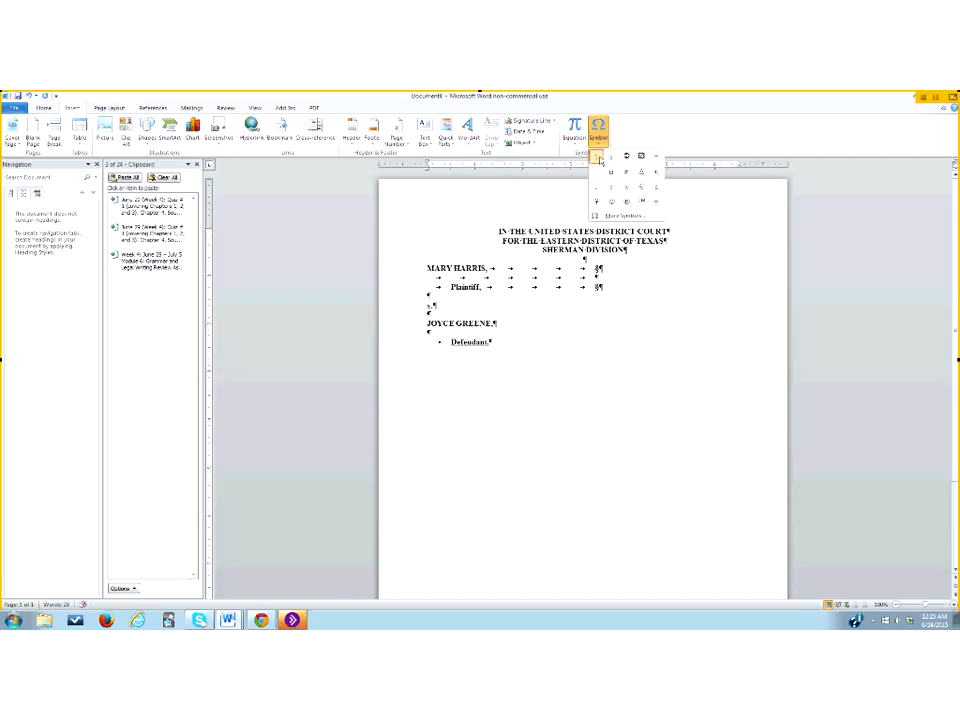
click(598, 158)
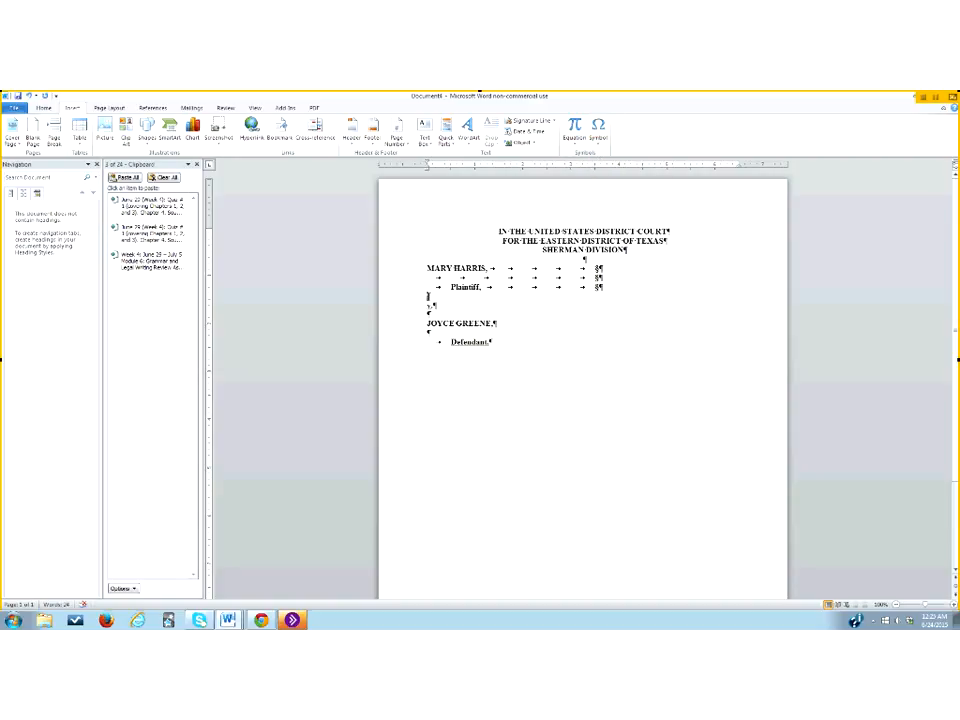
key(Tab)
key(Tab)
key(Tab)
click(598, 128)
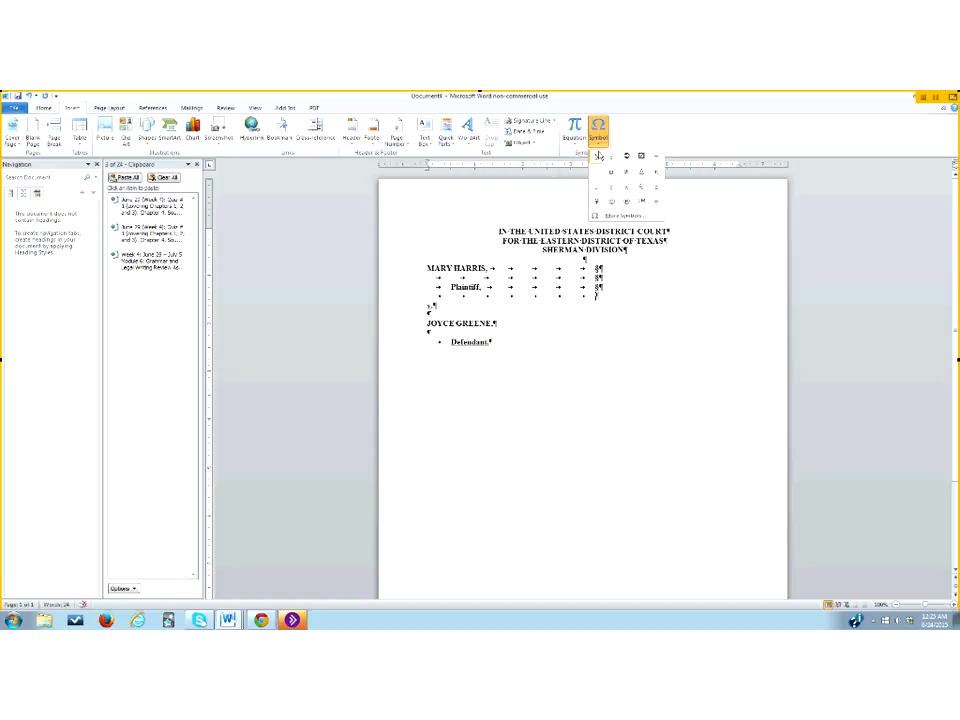
click(598, 156)
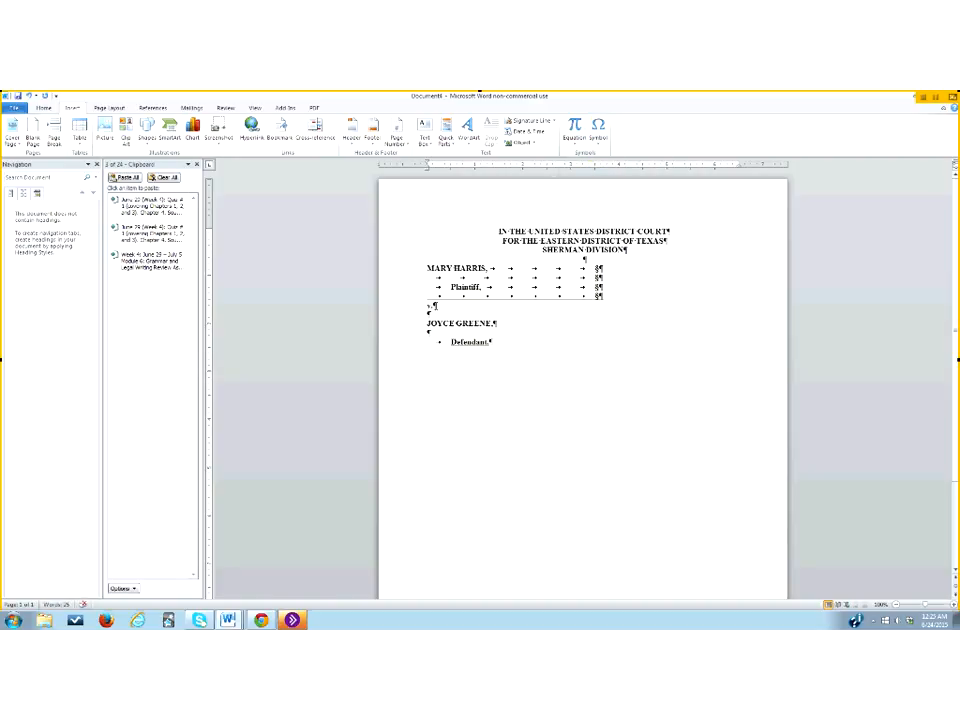
- Tab the 'v.' line to the column and end it with a § from More Symbols
click(434, 306)
key(Tab)
key(Tab)
key(Tab)
key(Tab)
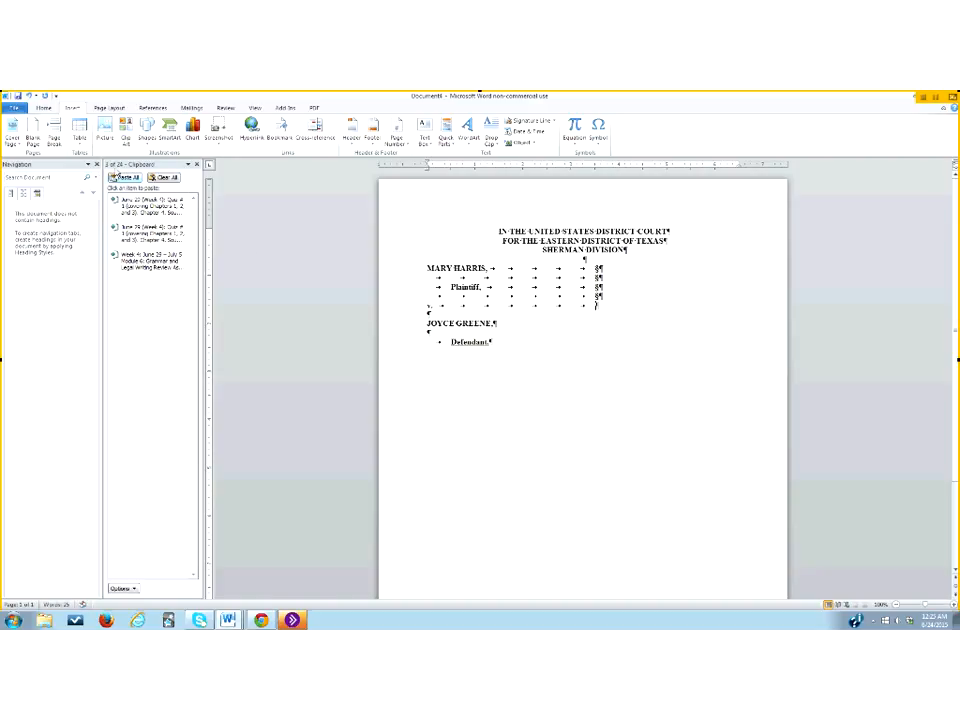
click(45, 108)
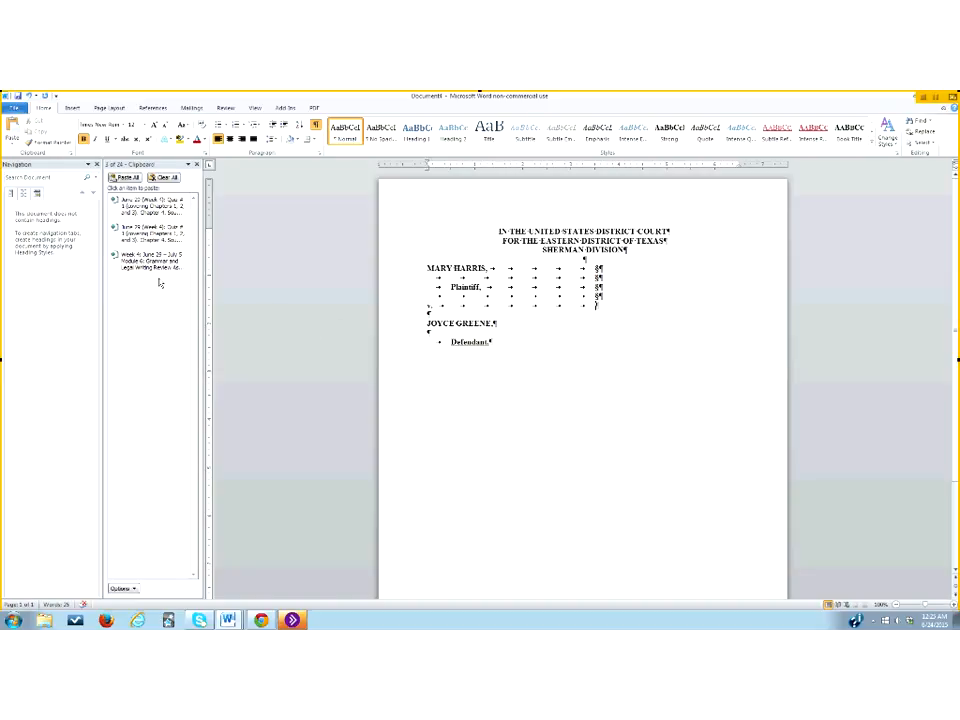
click(78, 109)
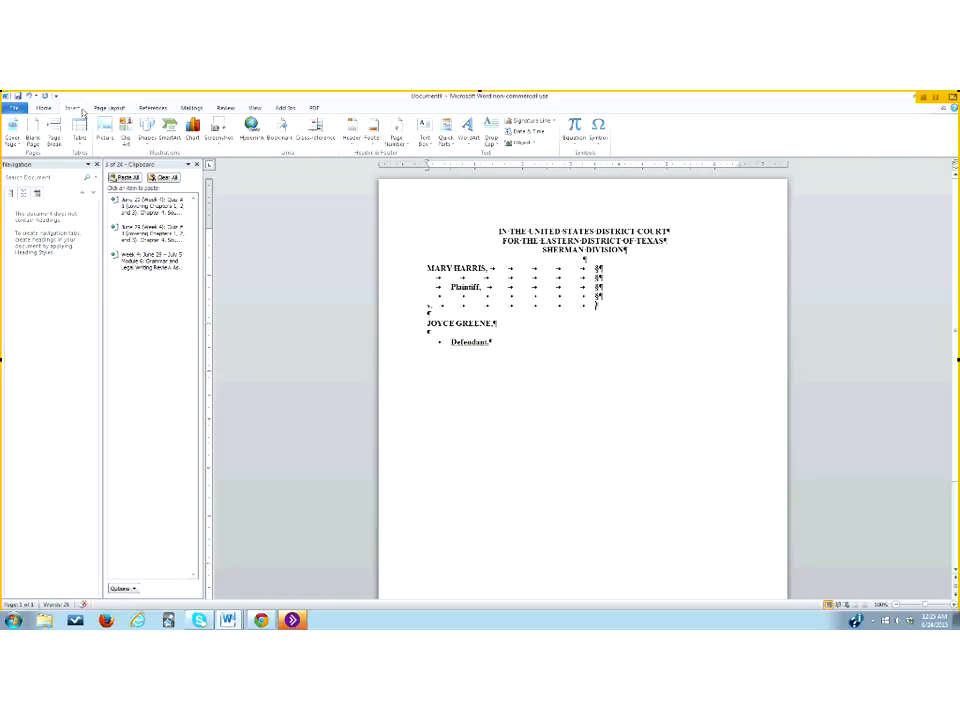
click(599, 142)
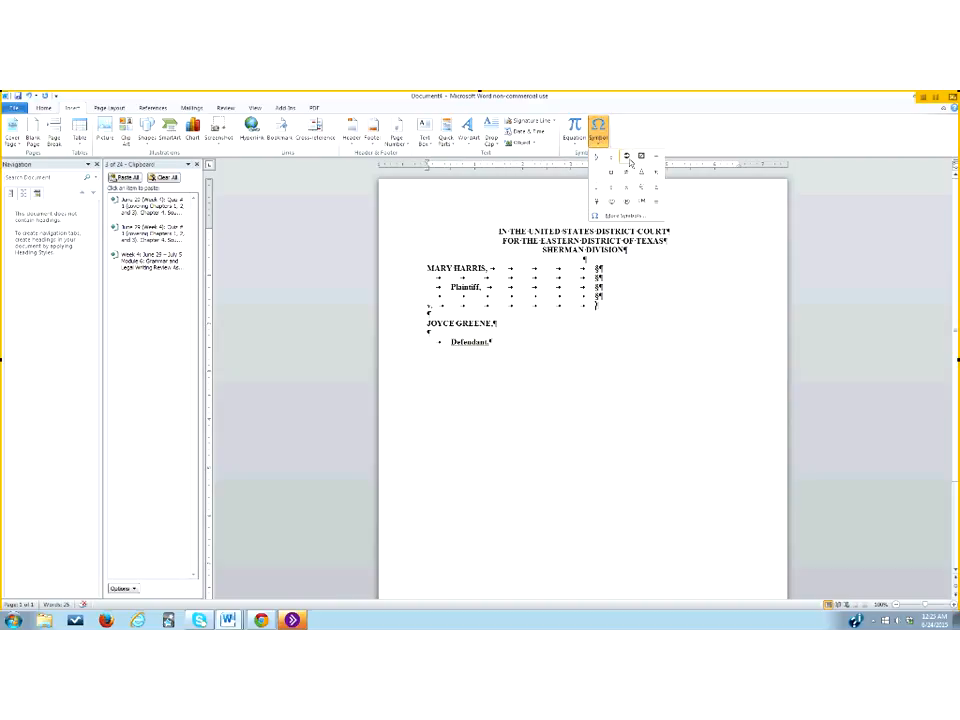
click(624, 216)
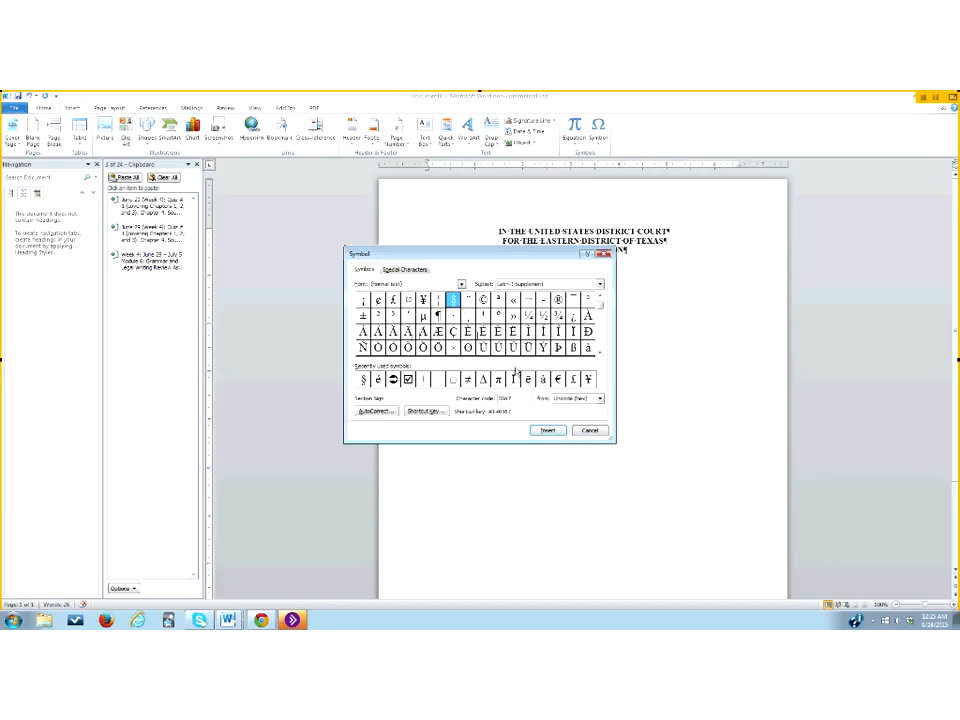
click(548, 430)
click(590, 431)
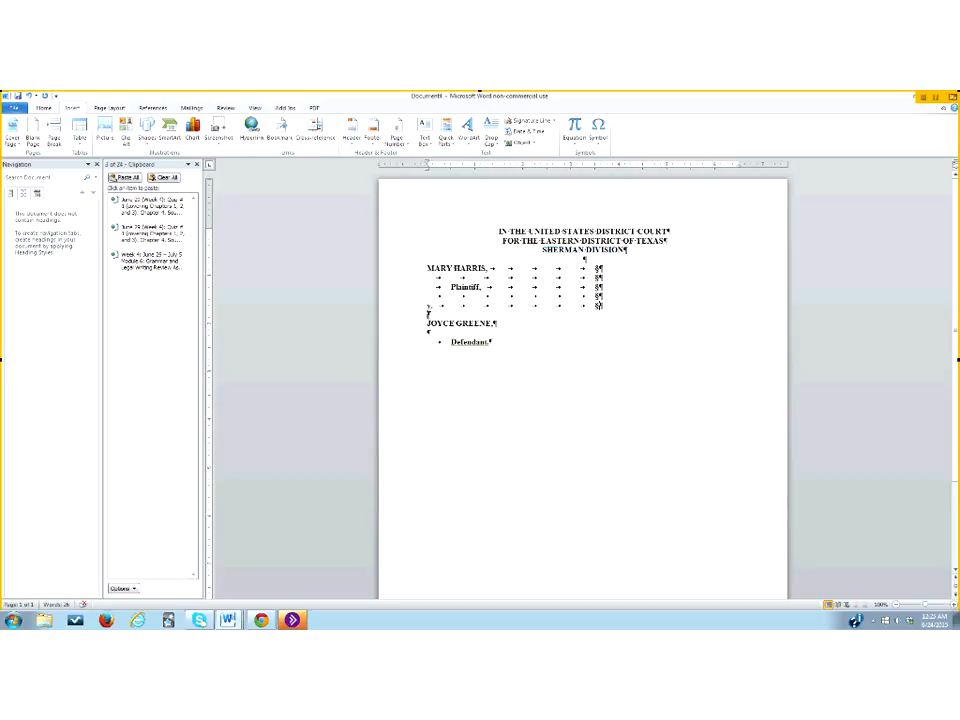
key(Tab)
key(Tab)
key(Tab)
key(Tab)
key(Tab)
key(Tab)
key(Tab)
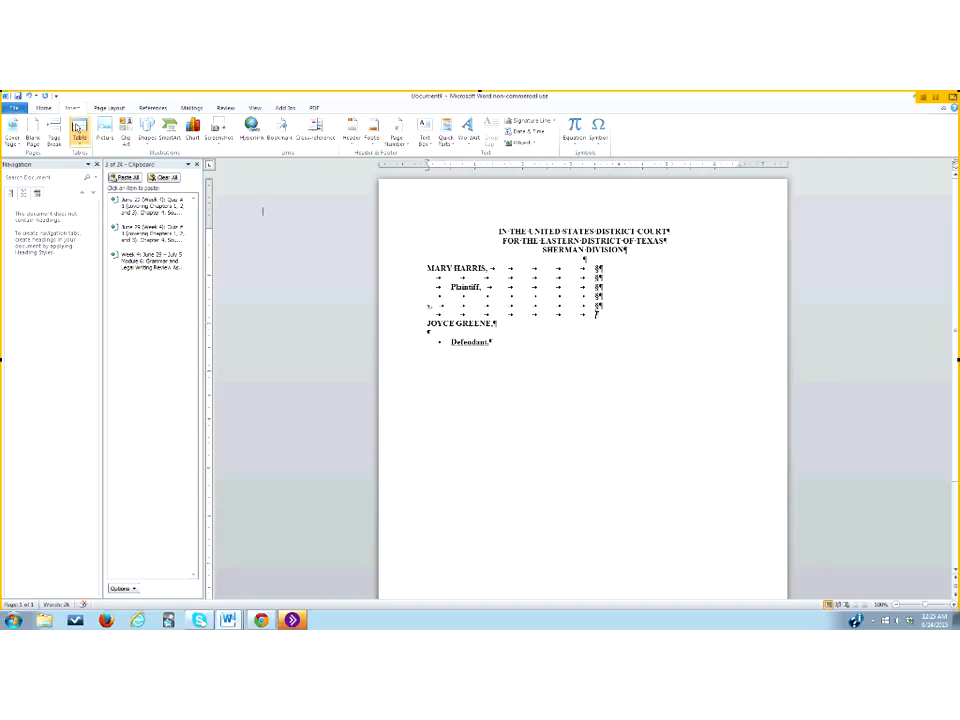
click(598, 130)
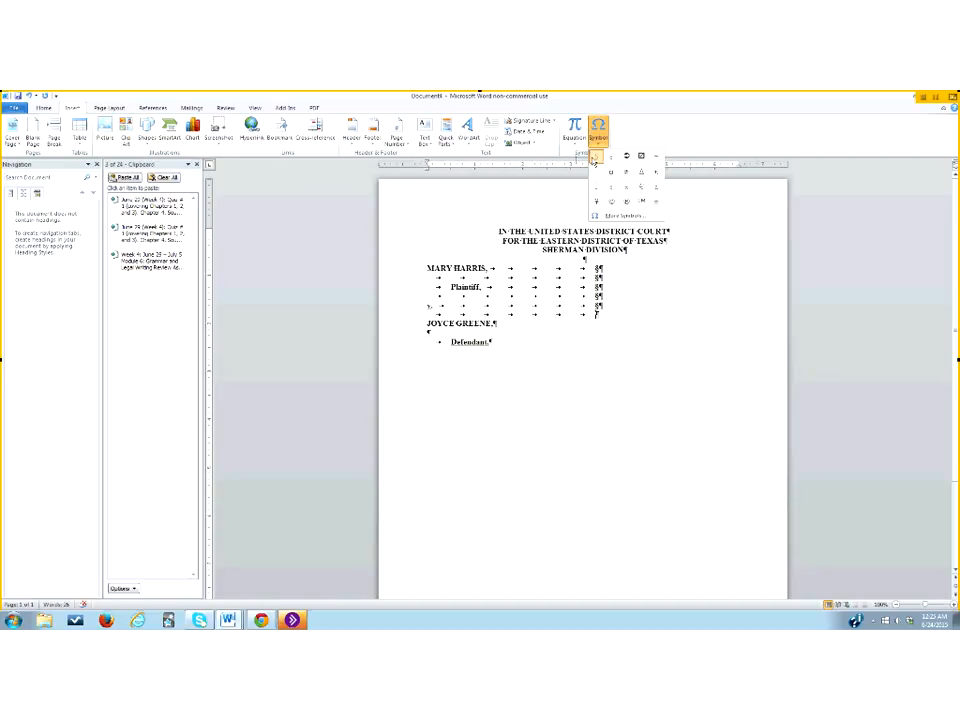
click(595, 157)
click(494, 324)
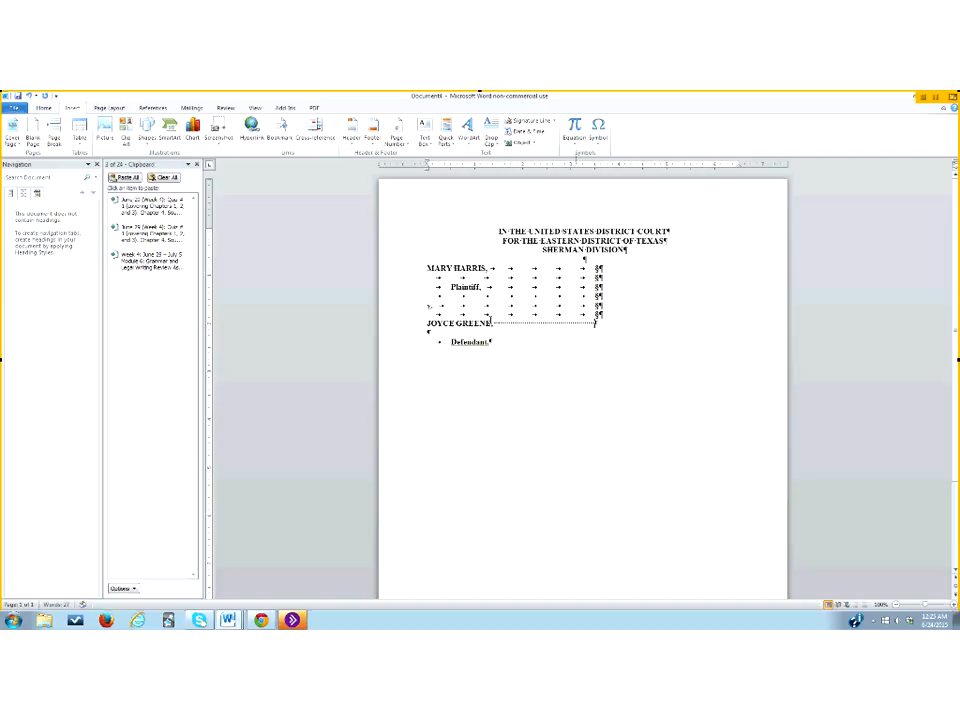
click(598, 128)
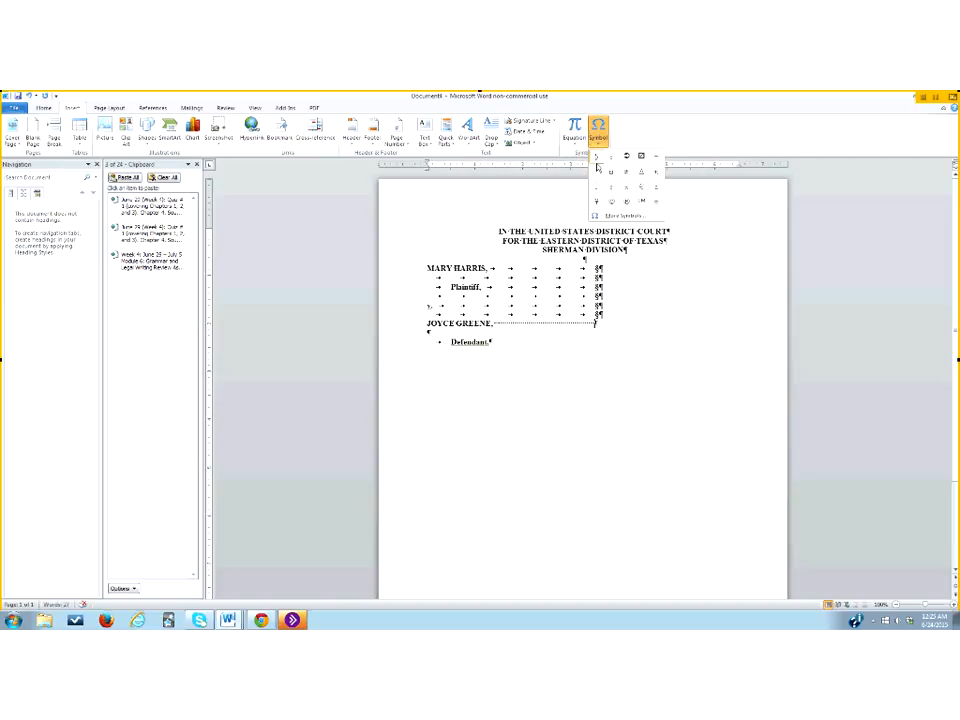
click(613, 154)
click(428, 333)
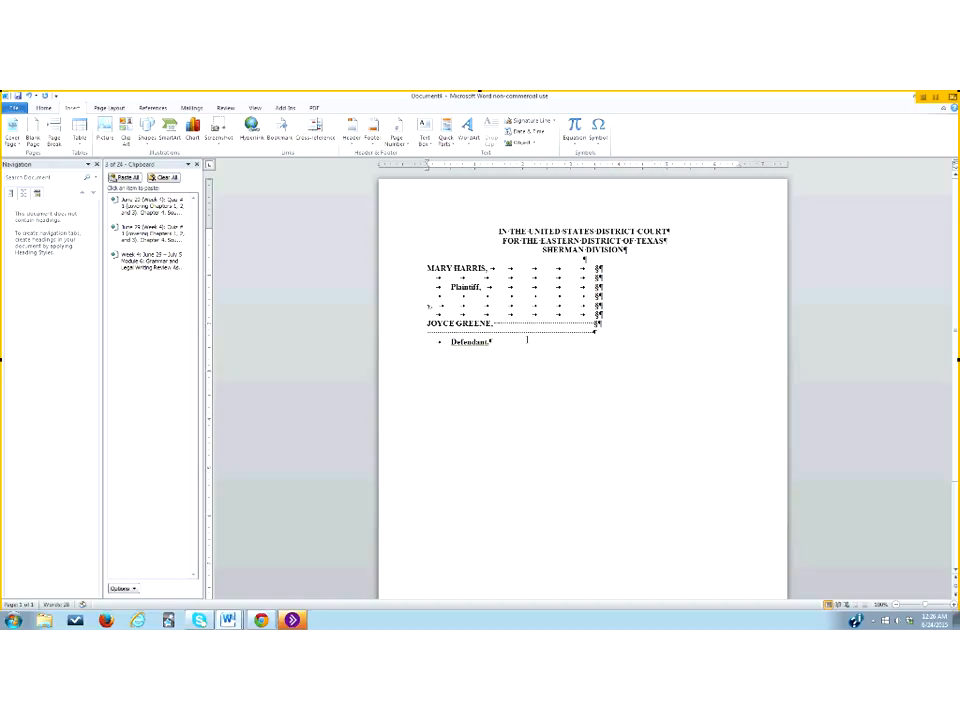
click(597, 128)
click(607, 182)
drag(427, 268, 619, 331)
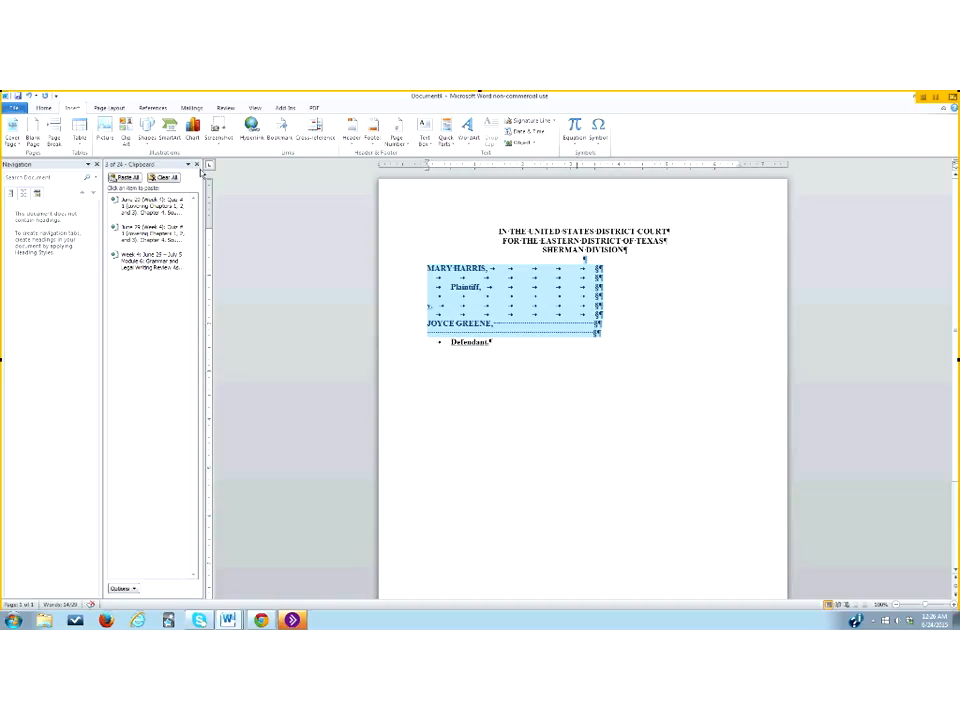
click(43, 107)
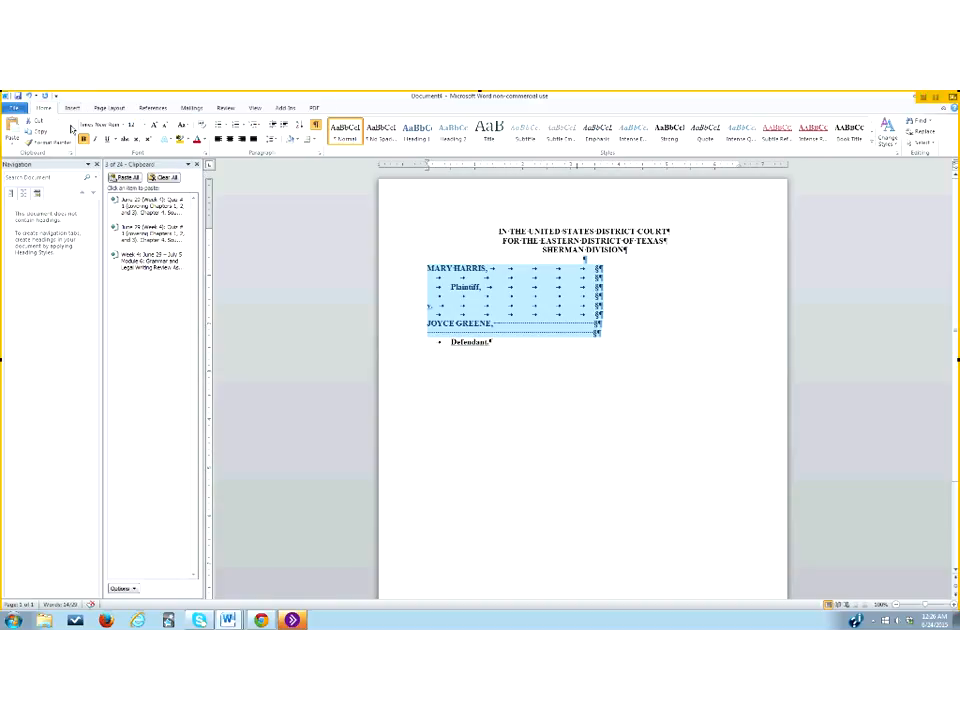
click(144, 124)
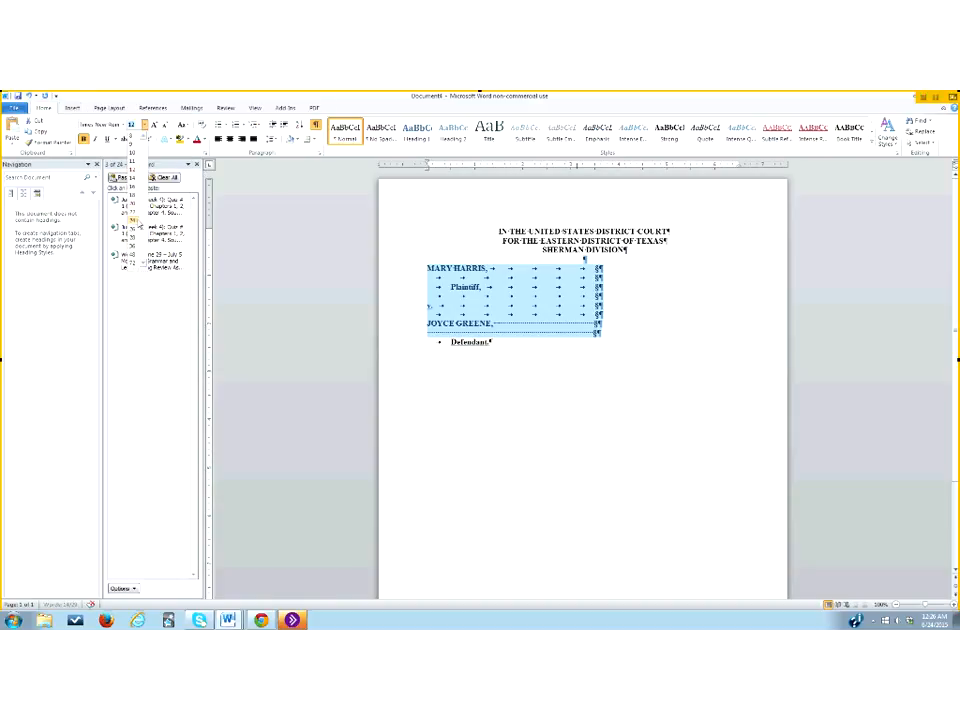
click(133, 219)
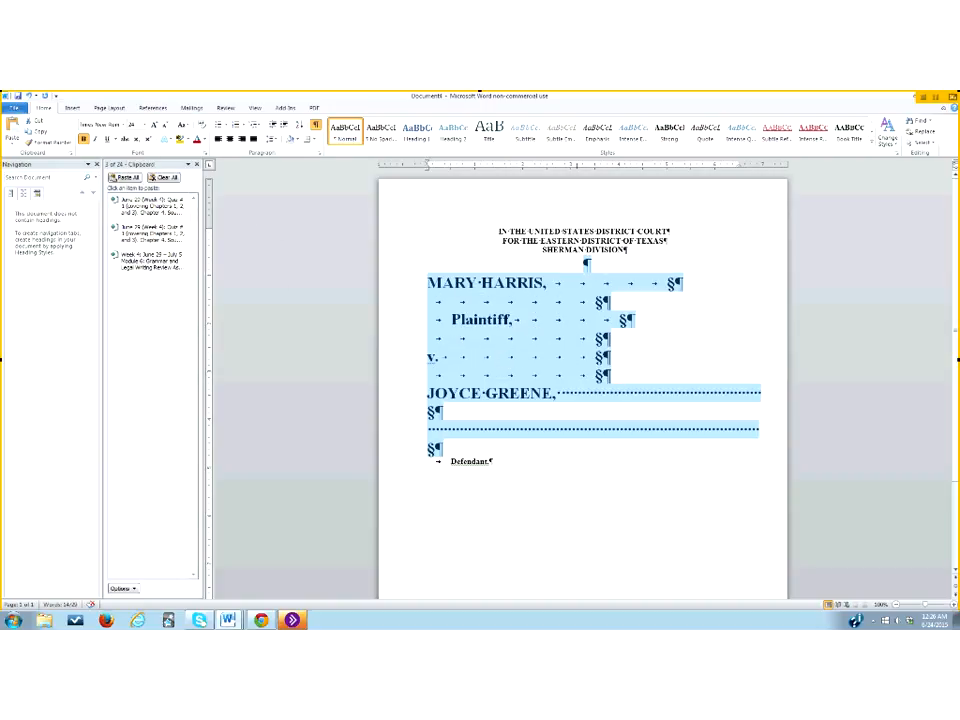
click(144, 124)
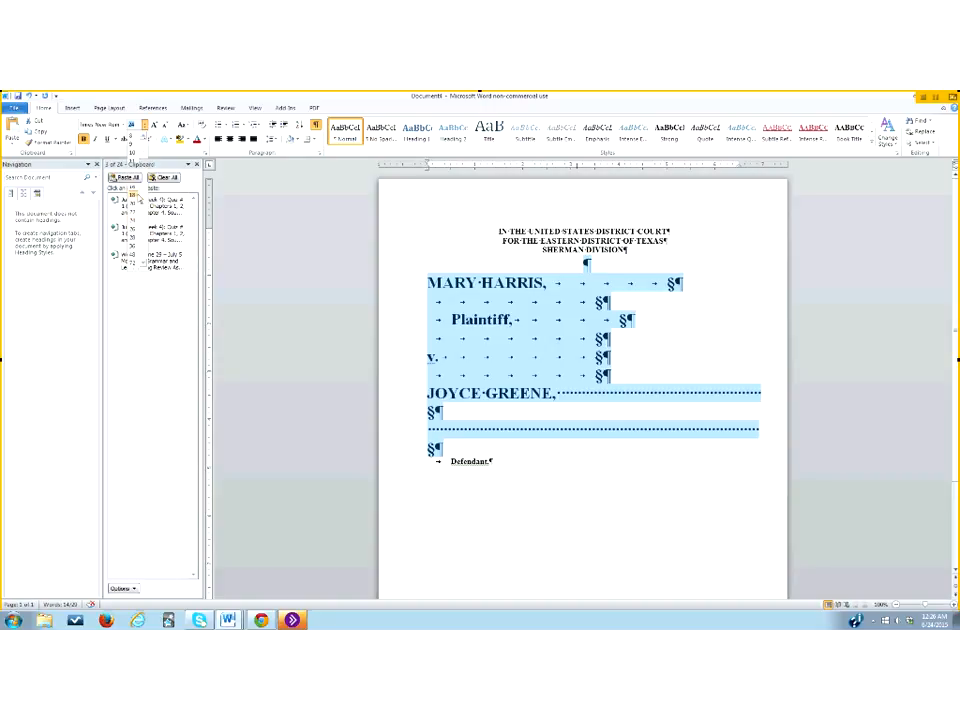
click(130, 150)
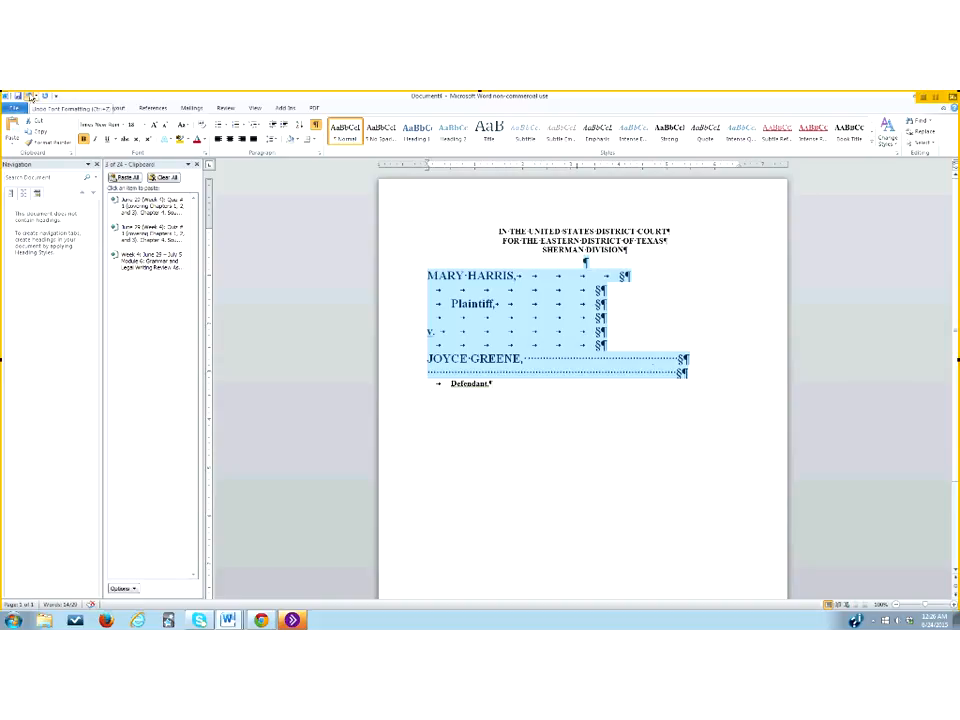
click(30, 96)
click(30, 96)
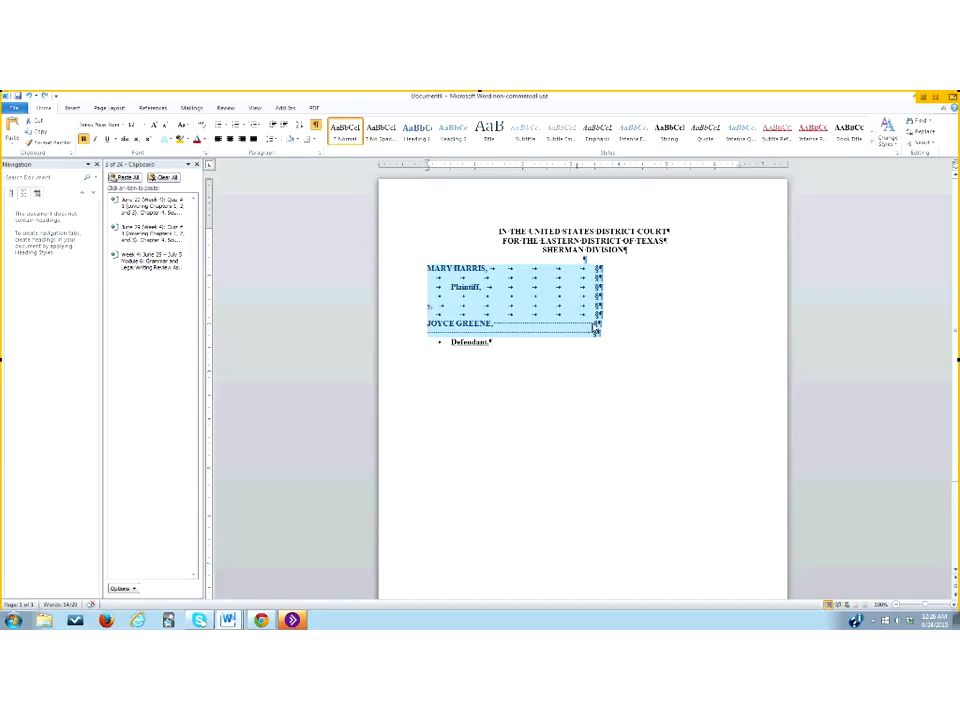
click(583, 314)
key(BackSpace)
key(BackSpace)
key(BackSpace)
key(BackSpace)
key(BackSpace)
key(BackSpace)
key(BackSpace)
key(BackSpace)
key(BackSpace)
key(BackSpace)
key(BackSpace)
key(BackSpace)
key(BackSpace)
key(BackSpace)
key(BackSpace)
key(BackSpace)
key(BackSpace)
key(BackSpace)
key(BackSpace)
key(BackSpace)
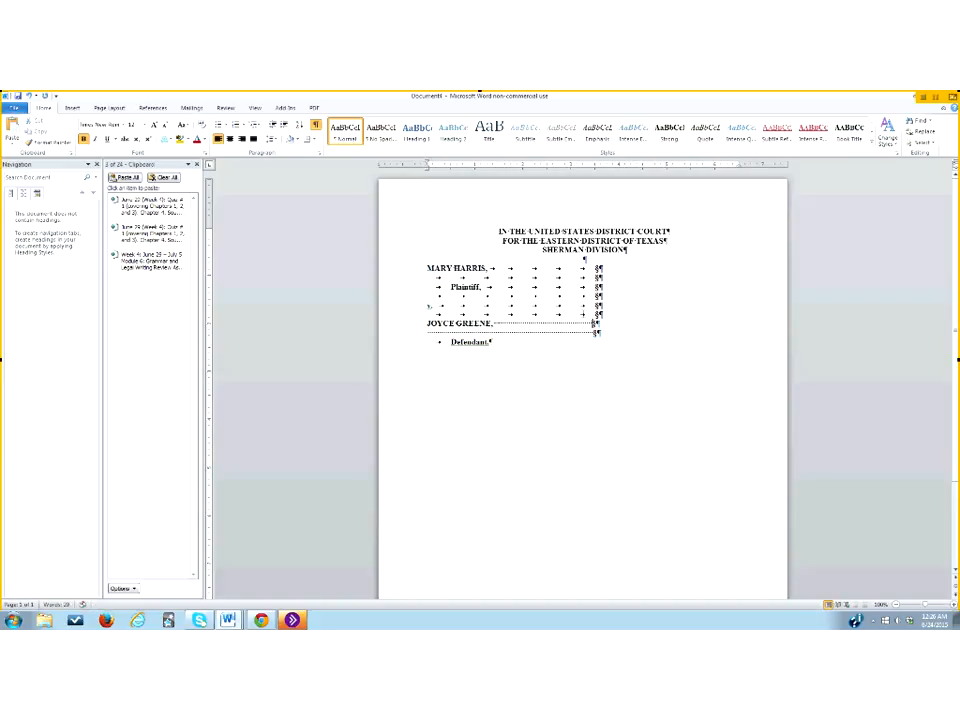
- Shorten the dotted lines and tab the defendant-area § marks into the column, undoing a trial centering
key(BackSpace)
key(BackSpace)
key(BackSpace)
key(BackSpace)
key(BackSpace)
key(BackSpace)
drag(597, 278, 597, 333)
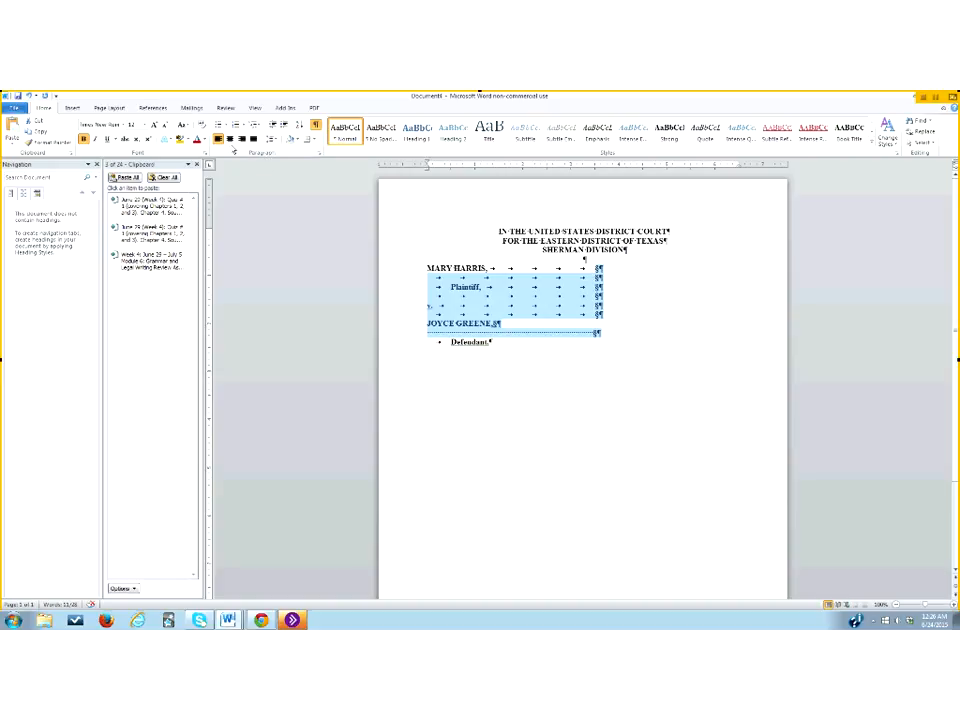
click(230, 138)
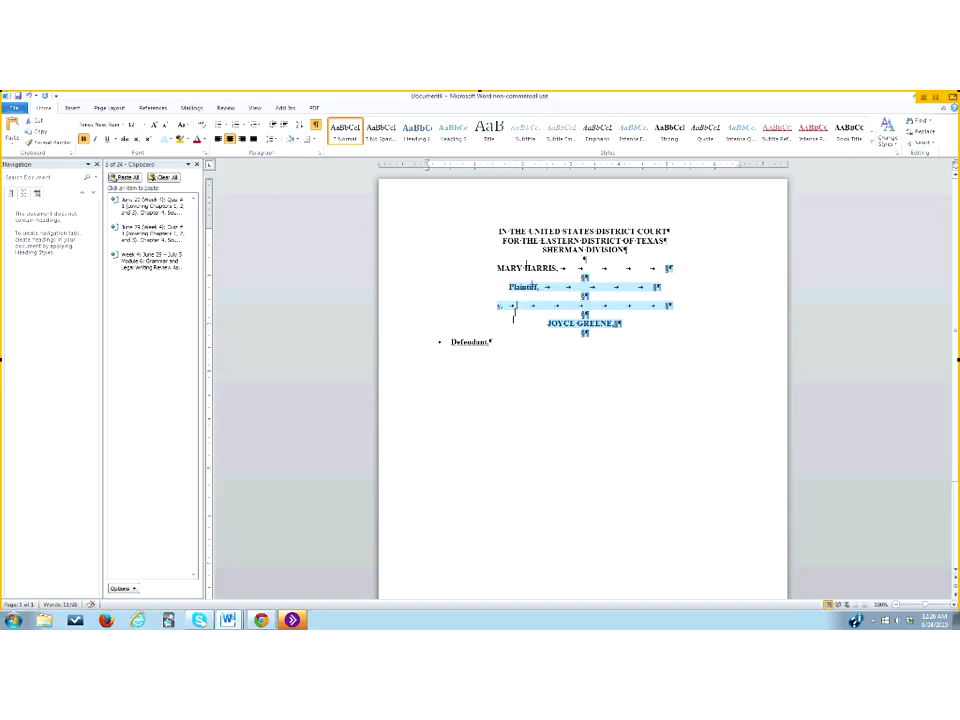
click(28, 96)
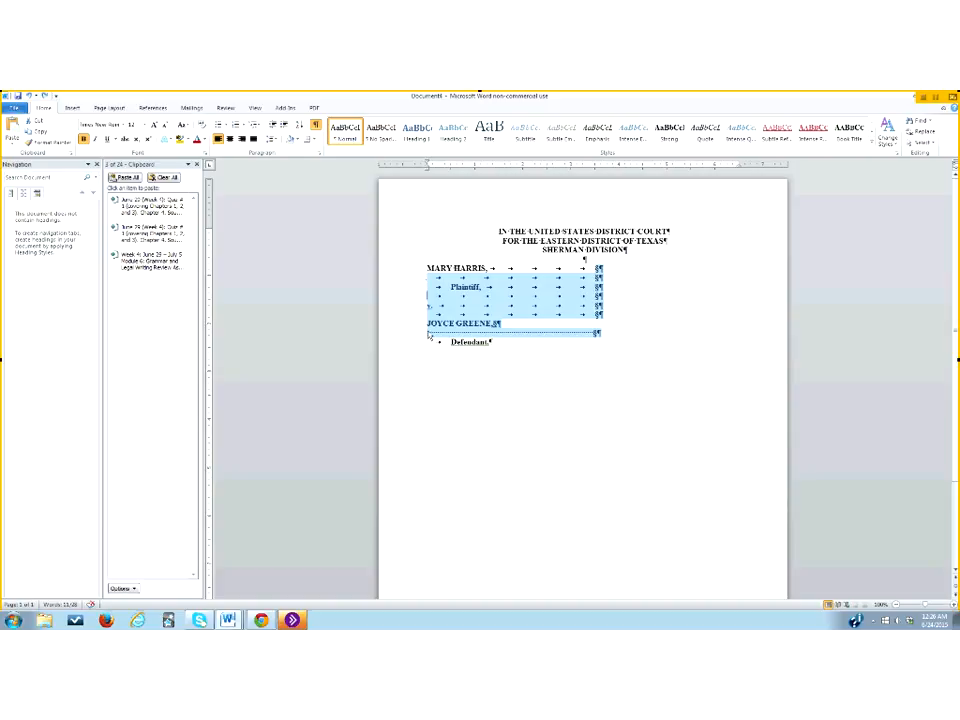
click(494, 323)
key(Tab)
key(Tab)
key(Tab)
key(Tab)
key(Tab)
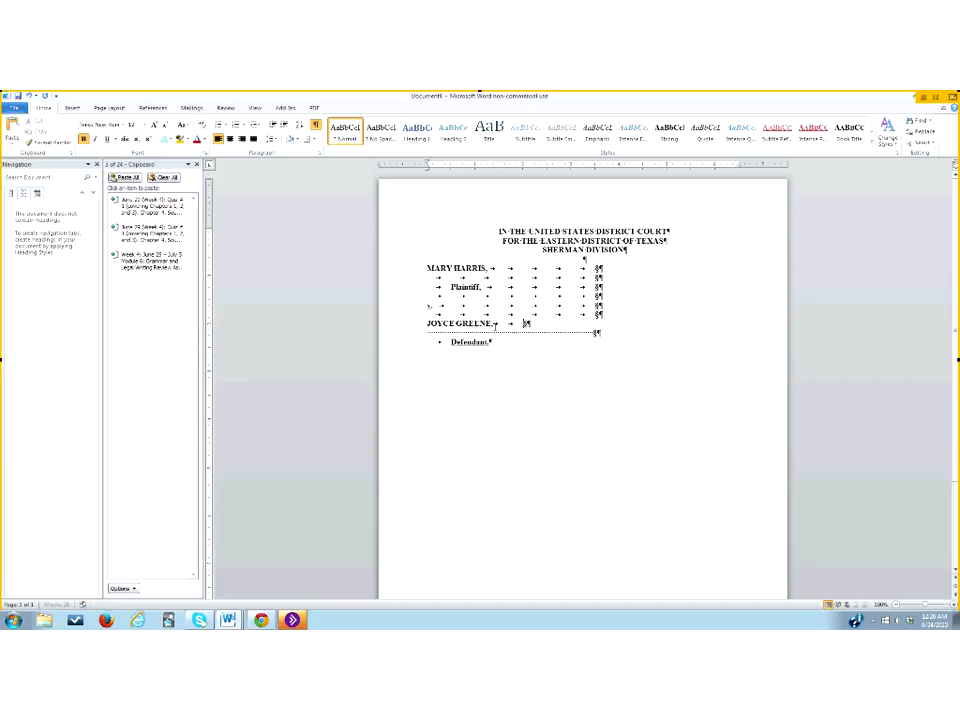
click(592, 332)
key(BackSpace)
key(BackSpace)
key(BackSpace)
key(BackSpace)
key(BackSpace)
key(BackSpace)
key(BackSpace)
key(BackSpace)
key(BackSpace)
key(BackSpace)
key(BackSpace)
key(BackSpace)
key(BackSpace)
key(BackSpace)
key(BackSpace)
key(BackSpace)
key(BackSpace)
key(BackSpace)
key(BackSpace)
key(BackSpace)
key(BackSpace)
key(BackSpace)
key(BackSpace)
key(BackSpace)
key(BackSpace)
key(BackSpace)
key(BackSpace)
key(BackSpace)
key(BackSpace)
key(BackSpace)
key(BackSpace)
key(BackSpace)
key(BackSpace)
key(BackSpace)
key(BackSpace)
key(BackSpace)
key(Tab)
key(Tab)
key(Tab)
key(Tab)
key(Tab)
key(Tab)
key(Tab)
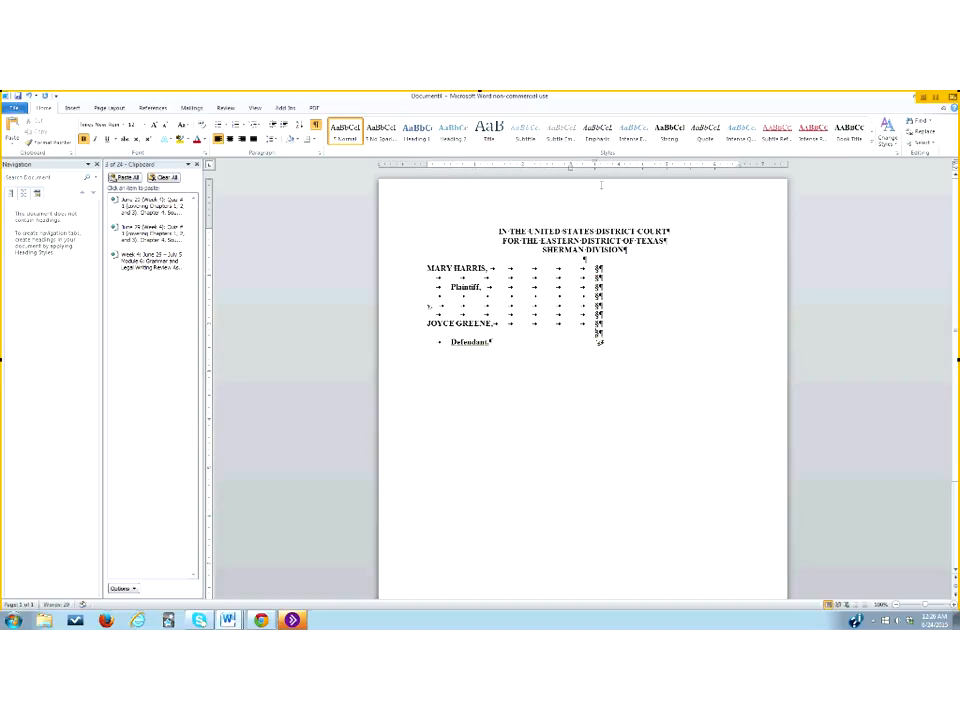
- Nudge the caption's ruler tab stop left and remove the comma after the plaintiff's name
drag(587, 166, 582, 168)
drag(596, 172, 584, 171)
key(BackSpace)
key(BackSpace)
key(BackSpace)
key(BackSpace)
key(Delete)
click(29, 96)
- Adjust the 'Defendant.' line's tab stop and add a § after 'Defendant.' in the column
click(449, 341)
drag(584, 166, 594, 166)
click(491, 342)
key(Tab)
key(Tab)
key(Tab)
key(Tab)
key(Tab)
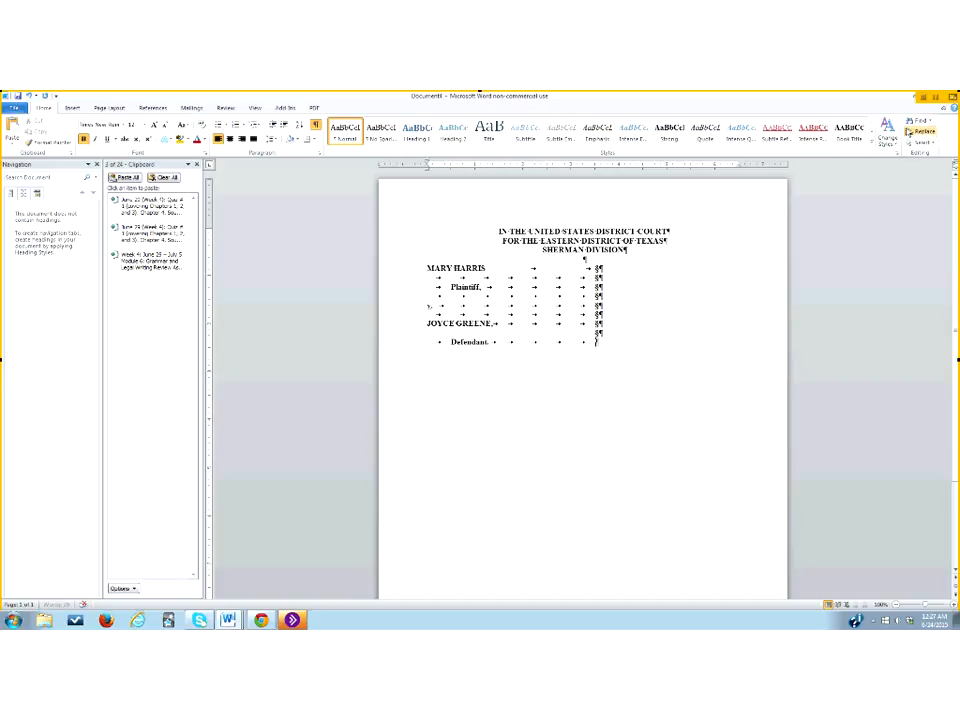
click(80, 108)
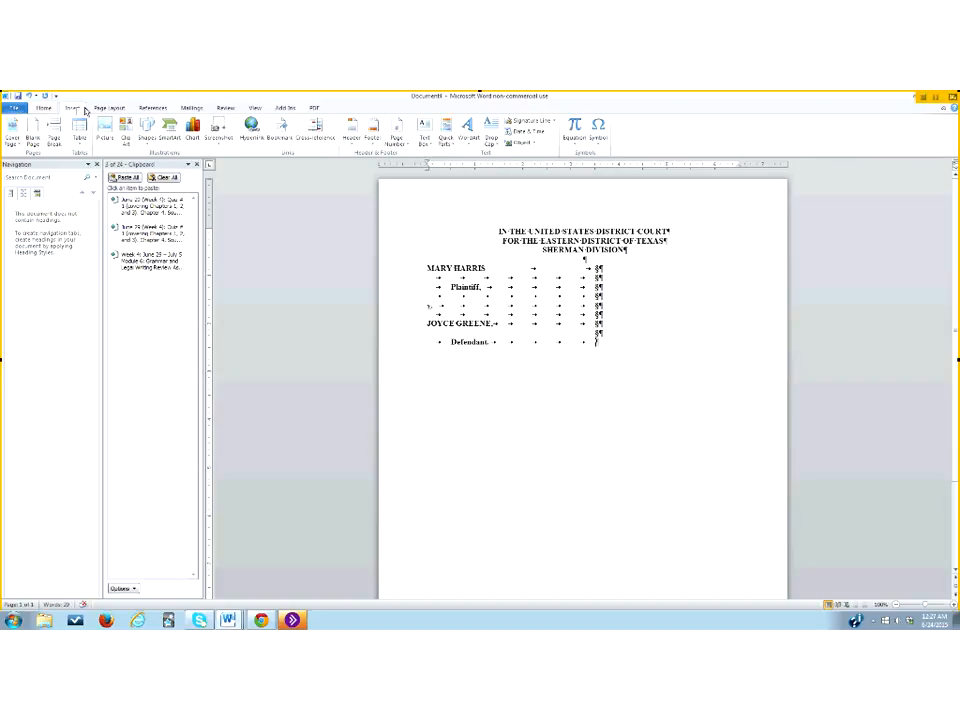
click(598, 130)
click(606, 152)
click(261, 620)
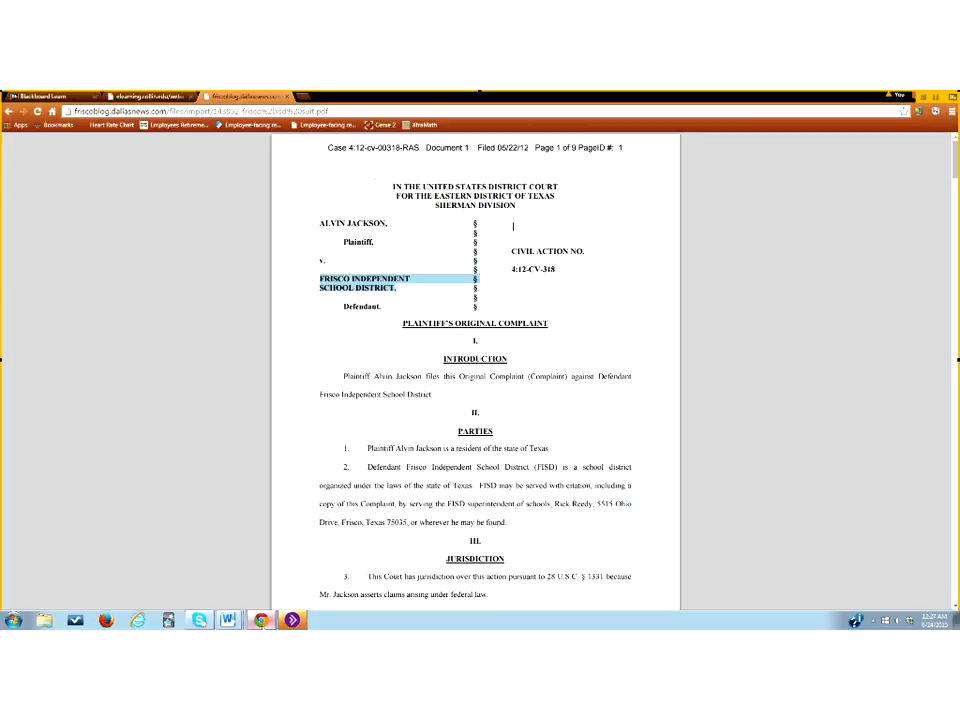
- Return from the sample complaint PDF to the Word caption document
mouse_move(223, 610)
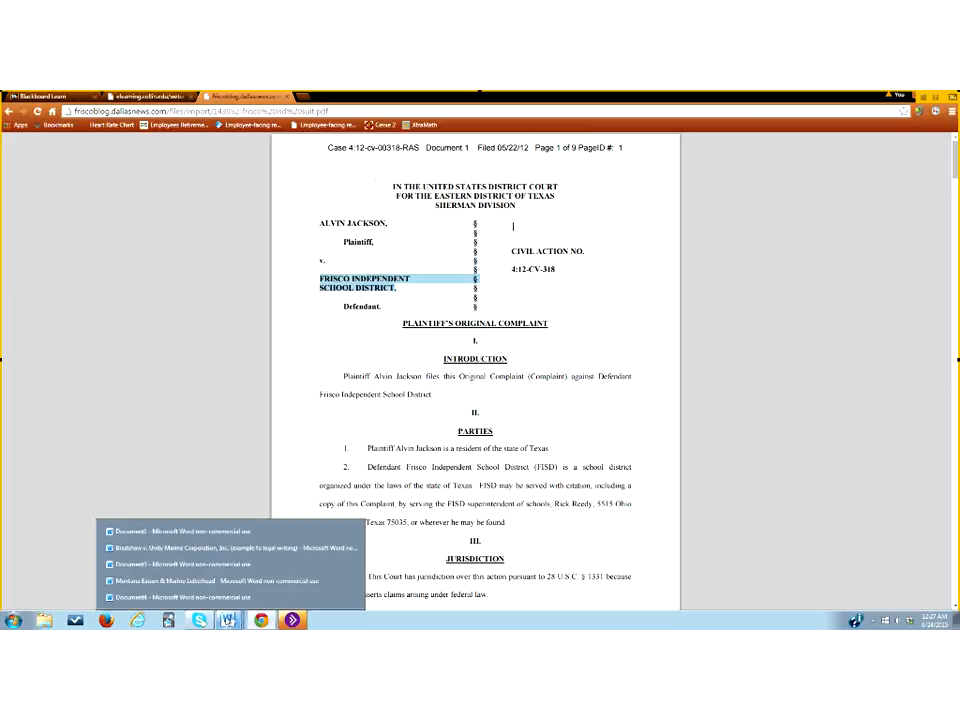
click(223, 598)
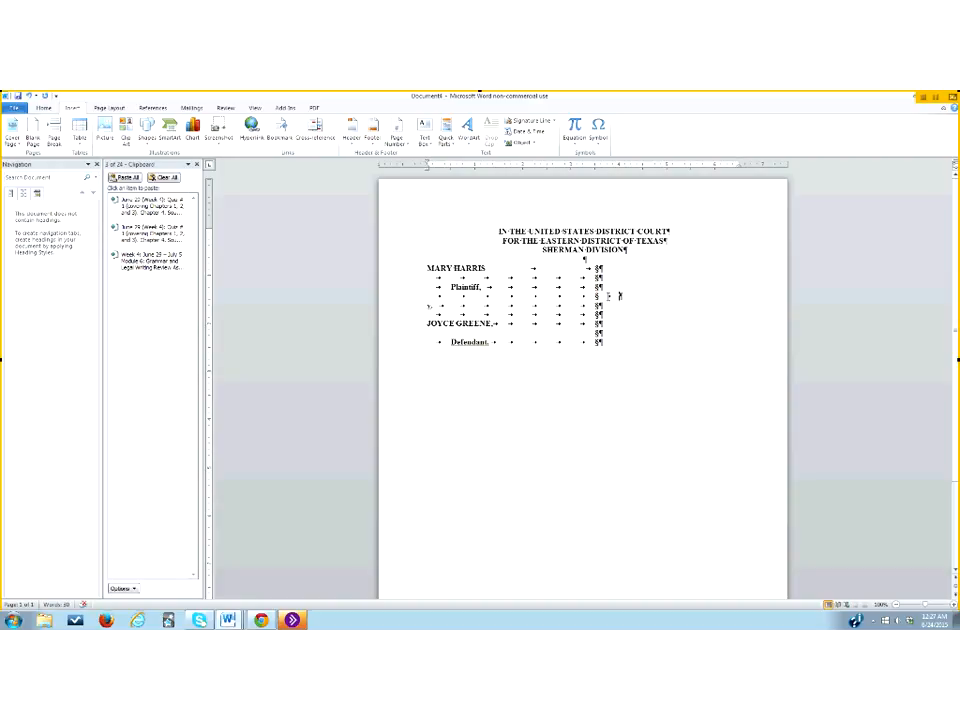
- Type 'CIVIL ACTION NO.' beside the § column, then tab after the § on the 'v.' line
text(civi)
key(BackSpace)
key(BackSpace)
key(BackSpace)
key(BackSpace)
text(CIVIL ACTION NO.)
click(602, 305)
key(Tab)
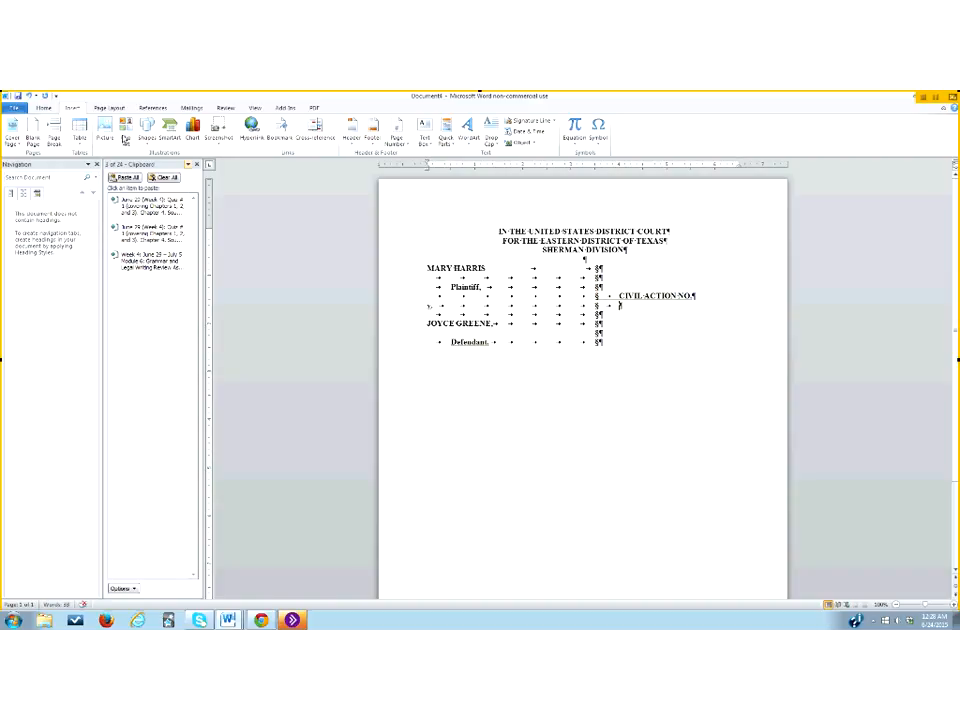
- Check the sample complaint PDF's case number, then return to the Word caption
click(259, 621)
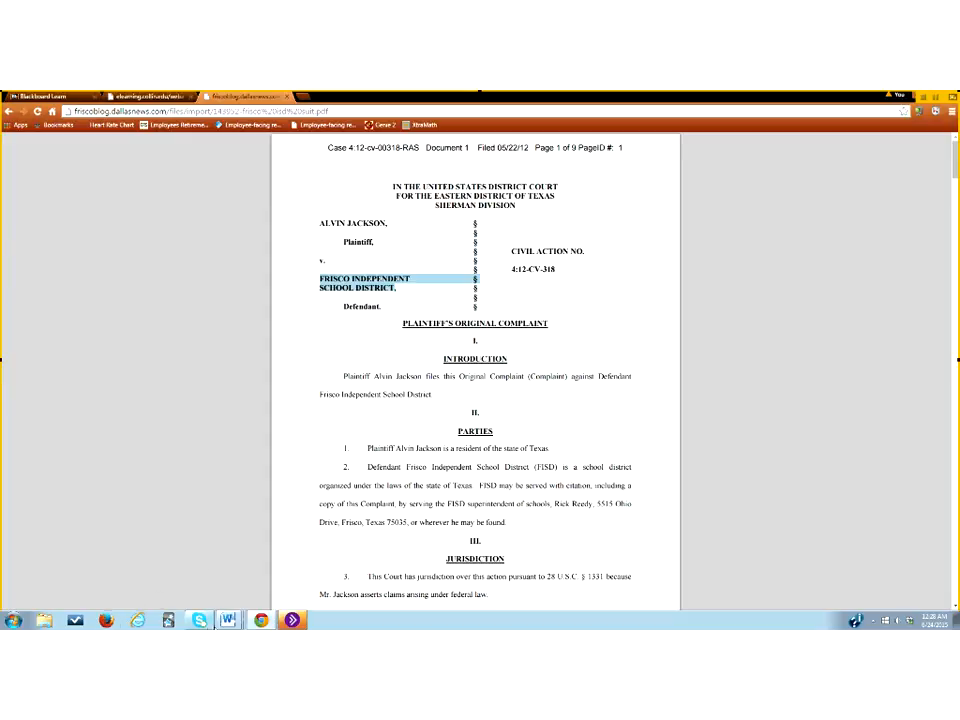
click(233, 624)
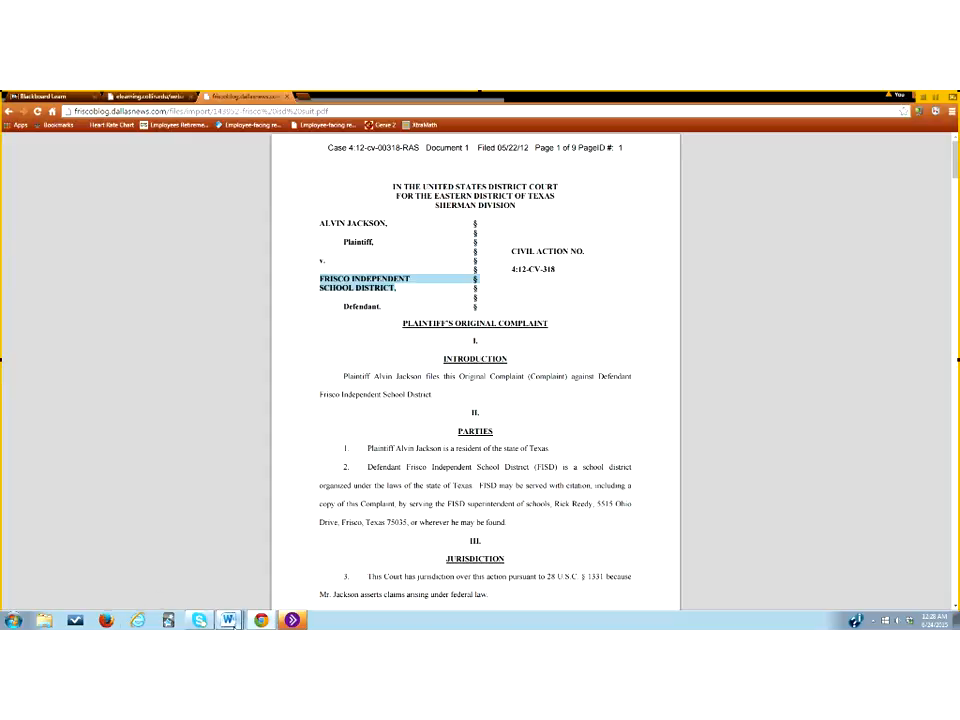
- Type case number '4:13-1234234-CV' and cut-paste it beneath 'CIVIL ACTION NO.'
text(4:13-1234234-)
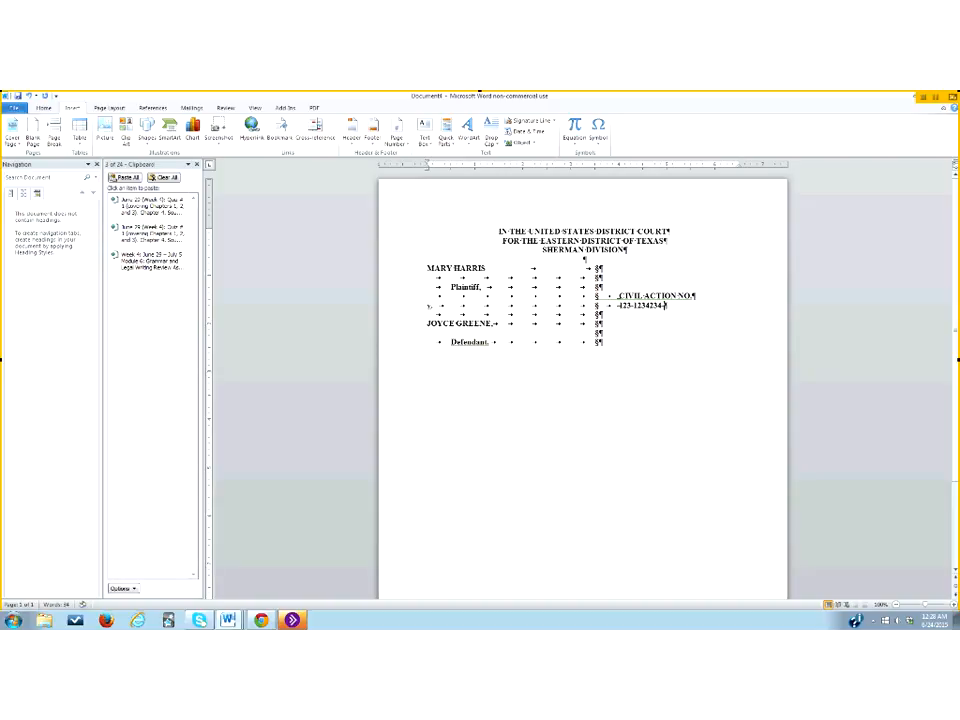
text(cv)
key(BackSpace)
key(BackSpace)
text(CV)
drag(619, 305, 664, 305)
key(ctrl+c)
right_click(645, 305)
click(660, 318)
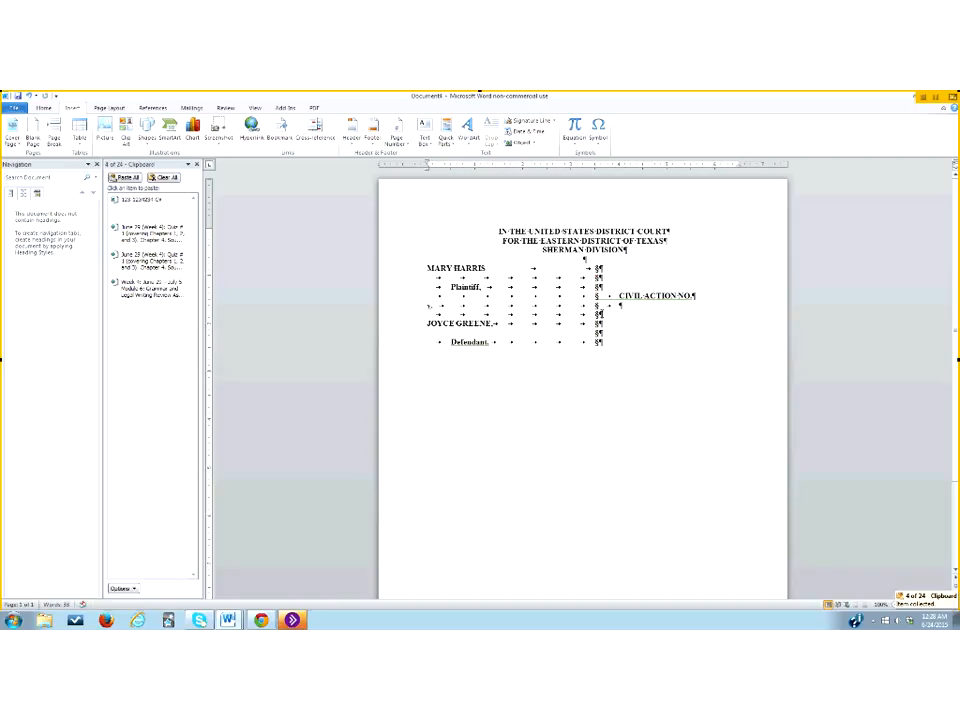
right_click(620, 314)
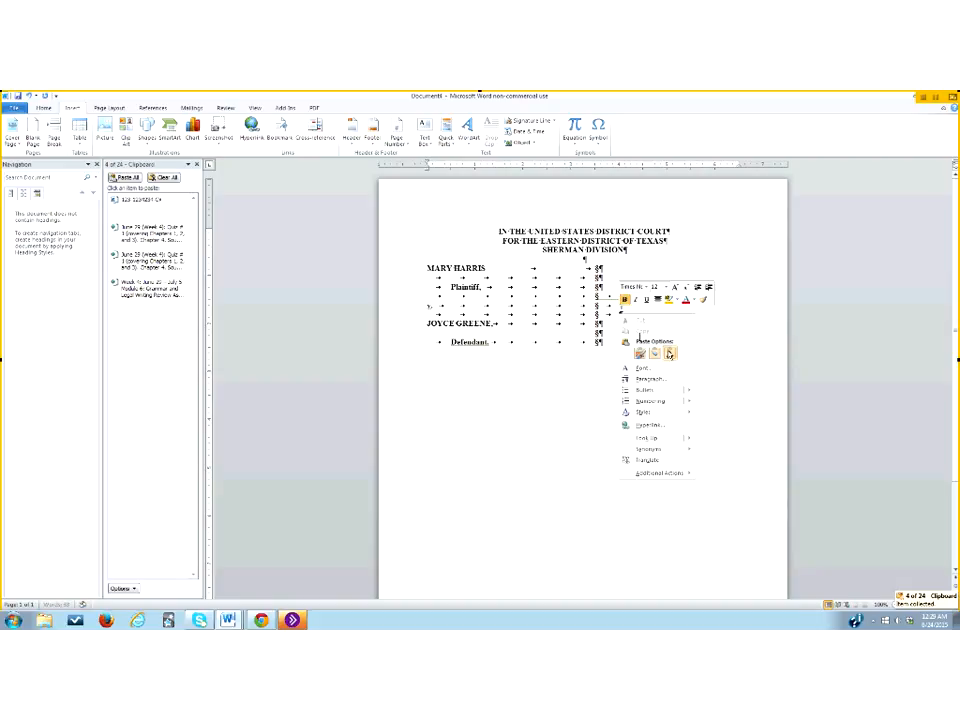
click(640, 354)
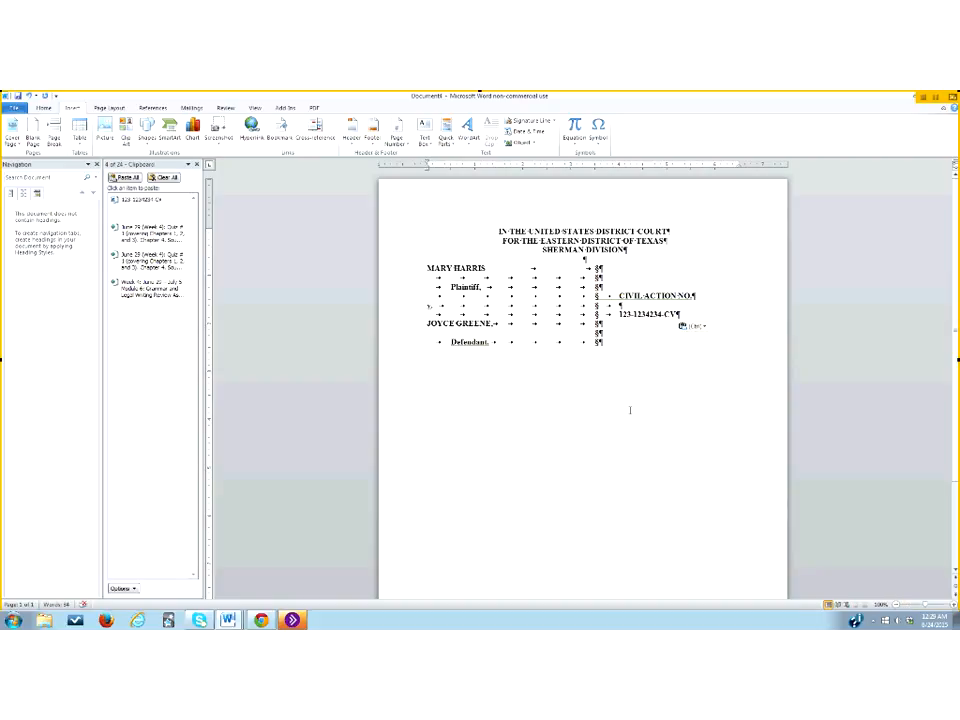
- Add a blank line after 'Defendant.' and restore the comma after the plaintiff's name
click(601, 344)
key(Return)
key(Return)
click(488, 268)
text(,)
- Replace the case number with '123-123456.CV'
drag(619, 314, 681, 314)
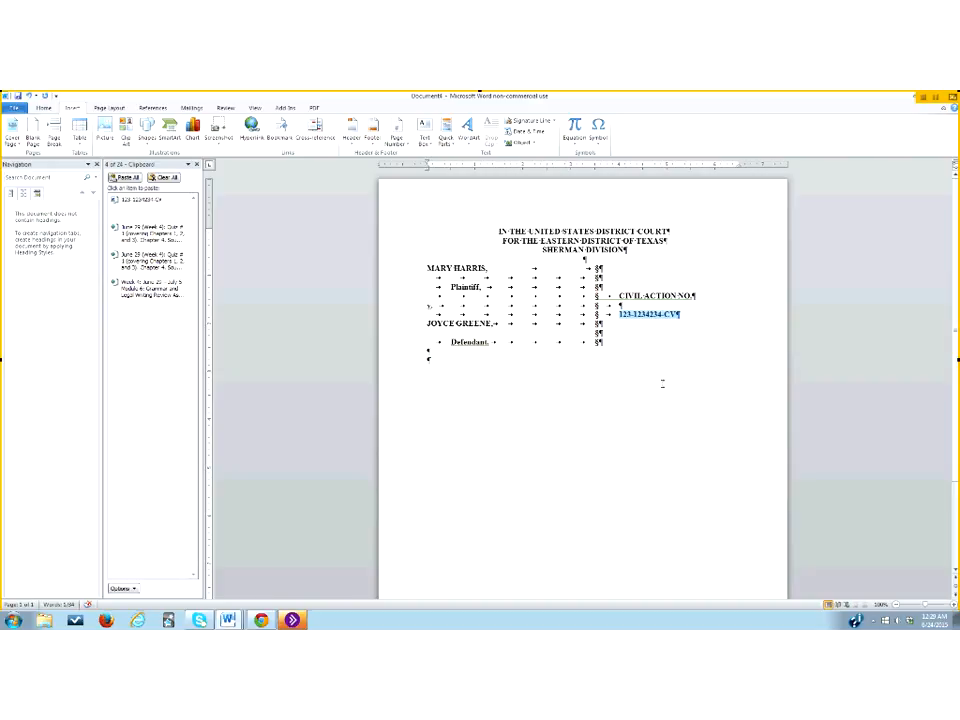
click(679, 315)
key(BackSpace)
key(BackSpace)
key(BackSpace)
key(BackSpace)
key(BackSpace)
key(BackSpace)
key(BackSpace)
key(BackSpace)
key(BackSpace)
key(BackSpace)
key(BackSpace)
key(BackSpace)
key(BackSpace)
key(BackSpace)
text(_____________)
key(BackSpace)
key(BackSpace)
key(BackSpace)
key(BackSpace)
key(BackSpace)
key(BackSpace)
key(BackSpace)
key(BackSpace)
key(BackSpace)
key(BackSpace)
key(BackSpace)
key(BackSpace)
key(BackSpace)
text(123-123)
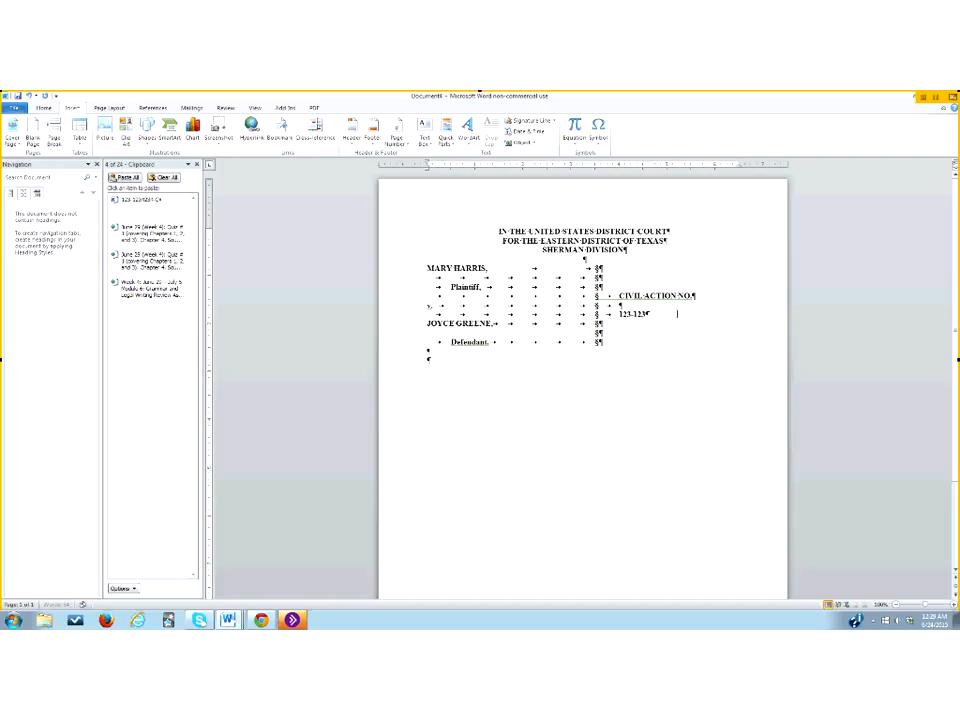
text(456.)
text(CV)
click(37, 107)
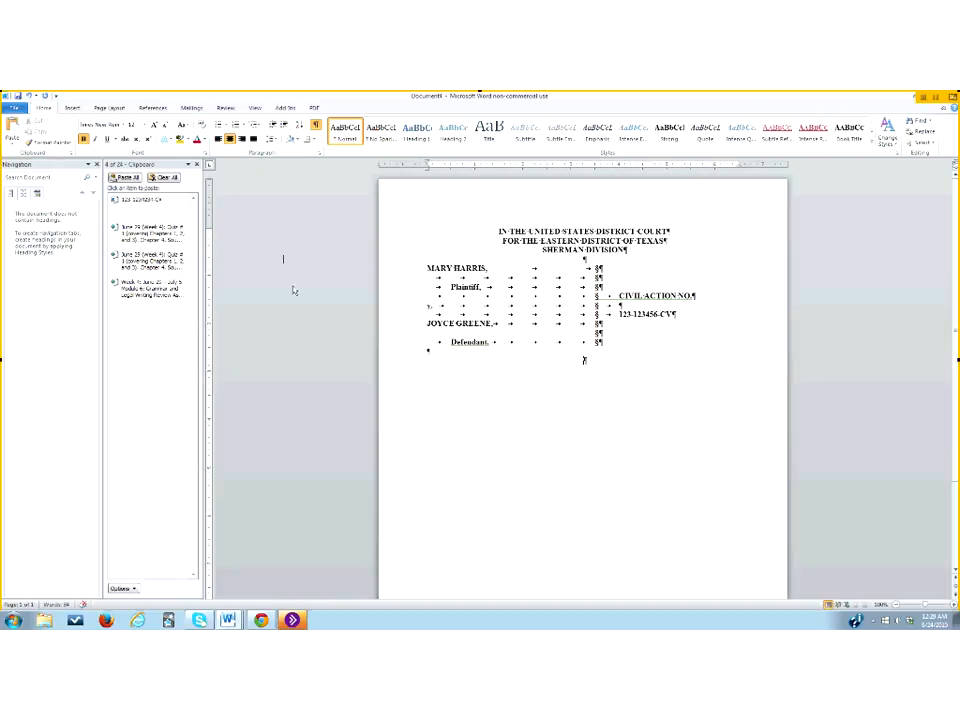
click(262, 621)
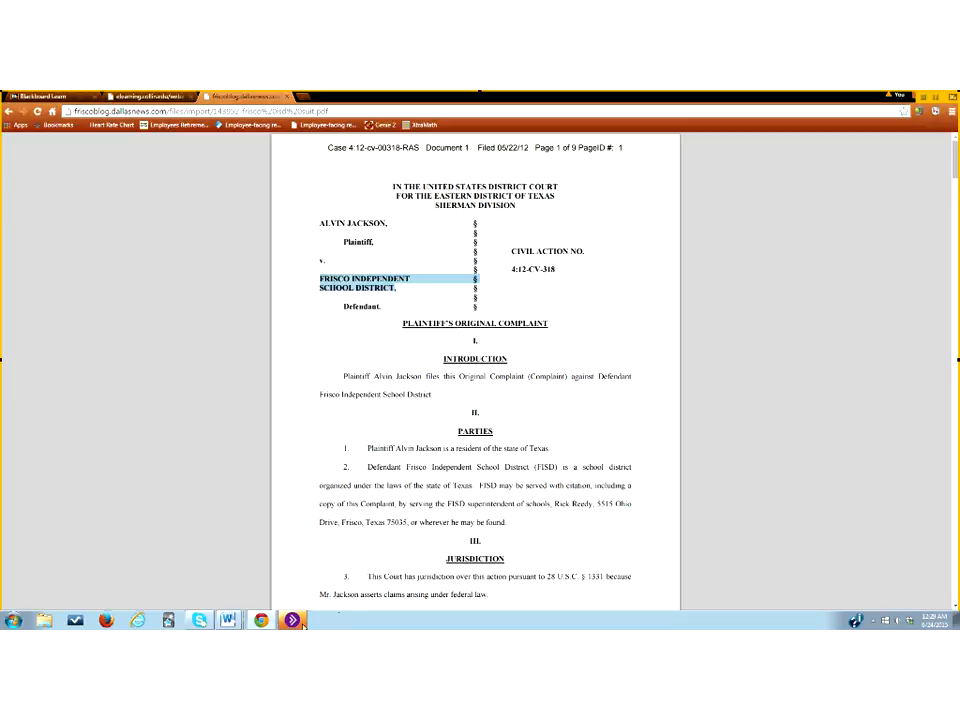
click(228, 621)
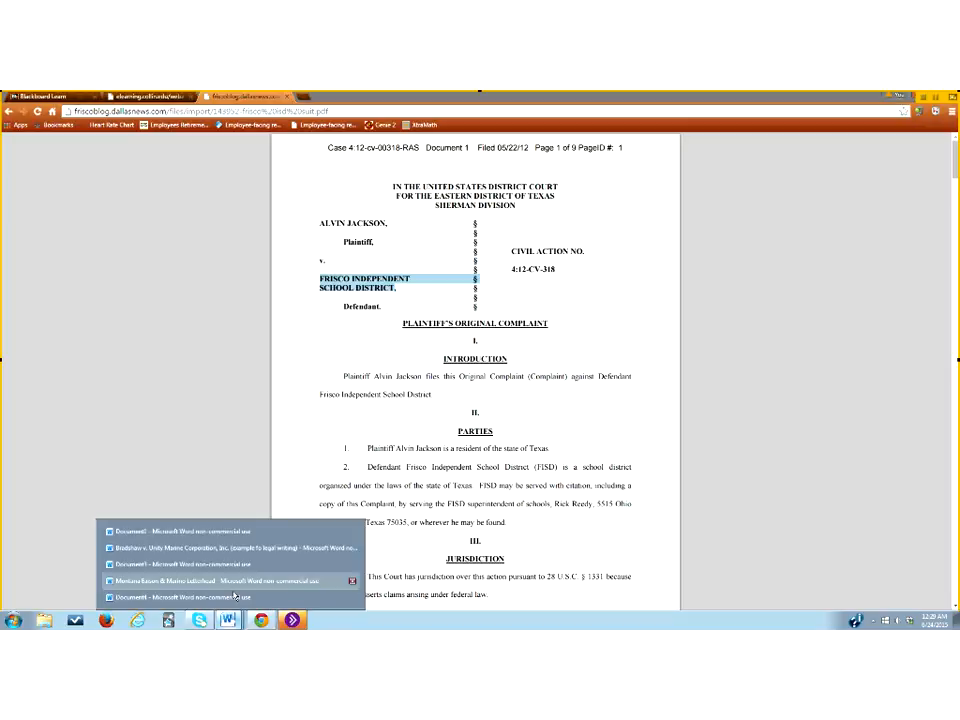
click(234, 596)
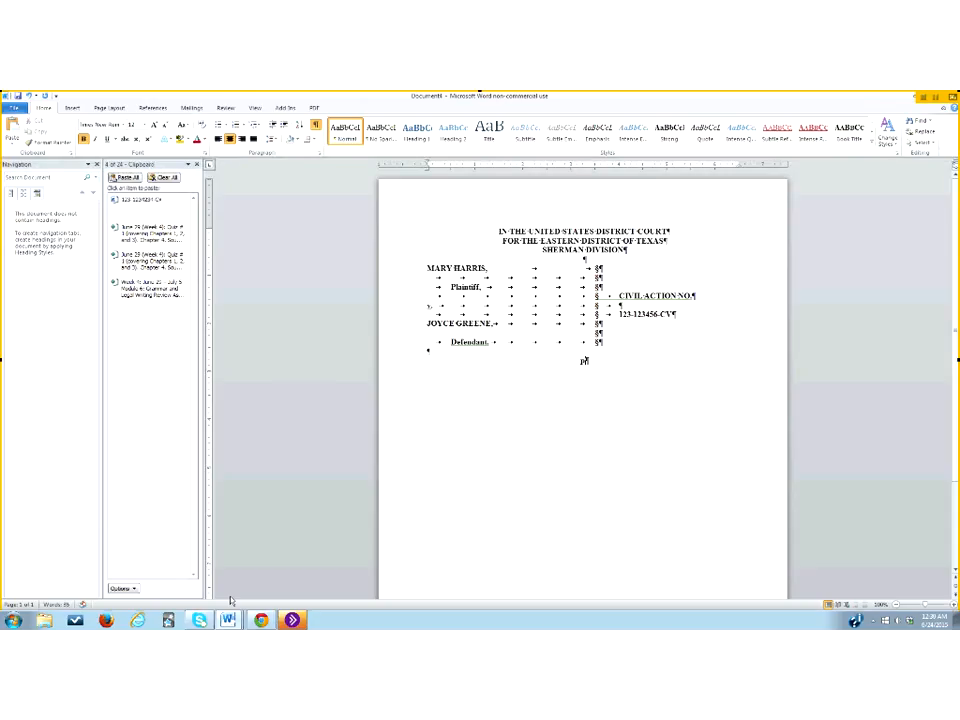
- Type the centred title 'PLAINTIFF'S ORIGINAL COMPLAINT', fix its typo, add blank lines, and select it
text(PLAINTIFF'S ORIGINAL COMPLAITN)
key(BackSpace)
key(BackSpace)
key(BackSpace)
key(BackSpace)
key(BackSpace)
text(LAINT)
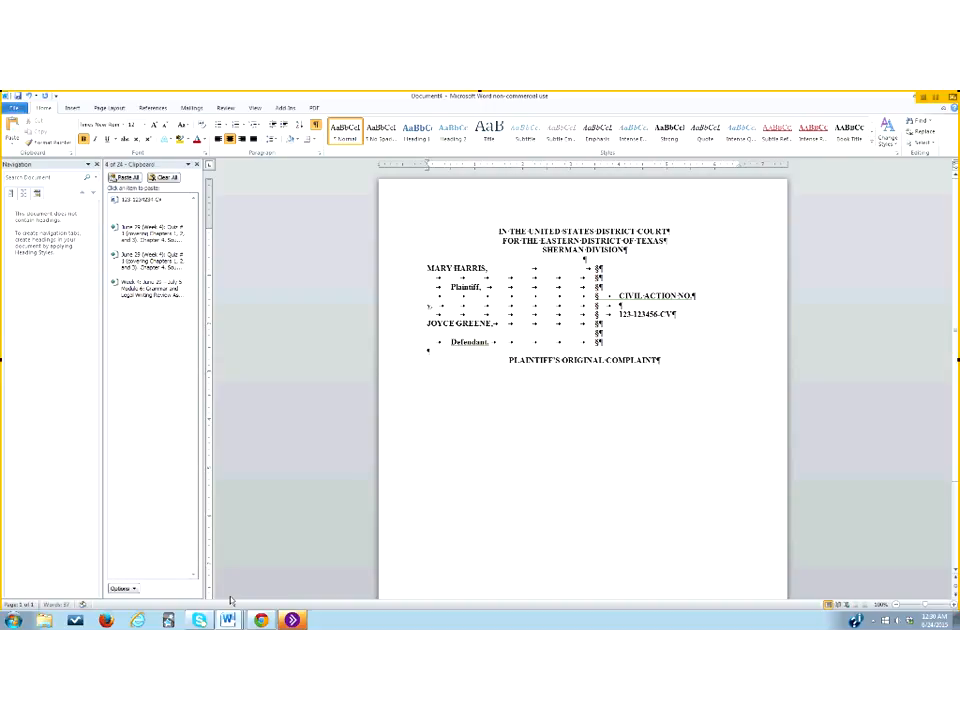
key(Return)
key(Return)
key(Return)
drag(509, 360, 661, 360)
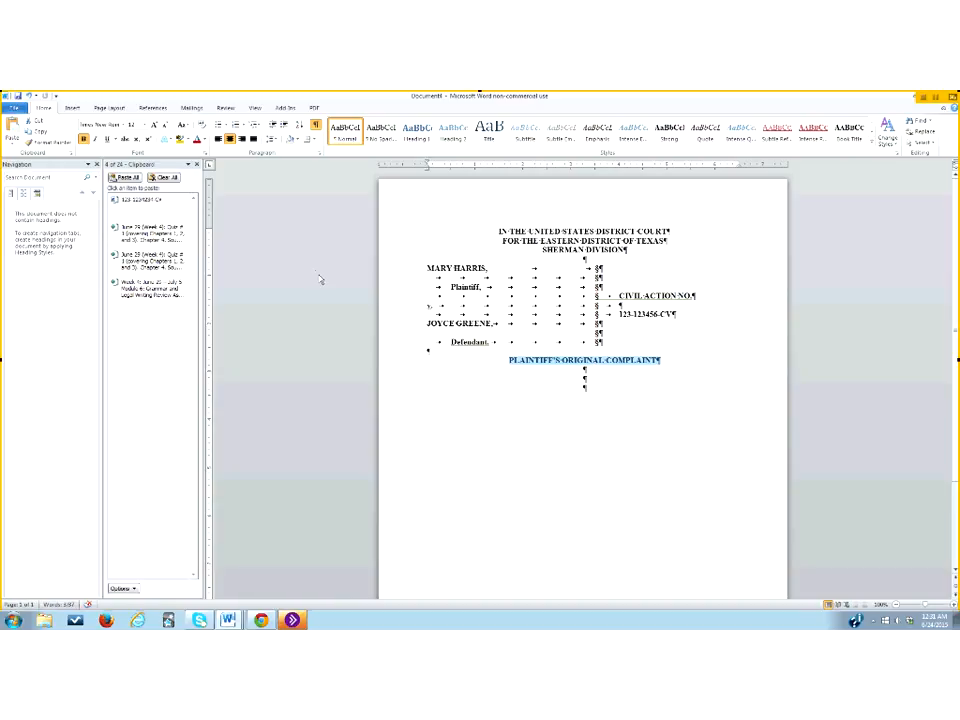
- Close the title's Font dialog, then confirm its Centered alignment in the Paragraph dialog and cancel
click(205, 153)
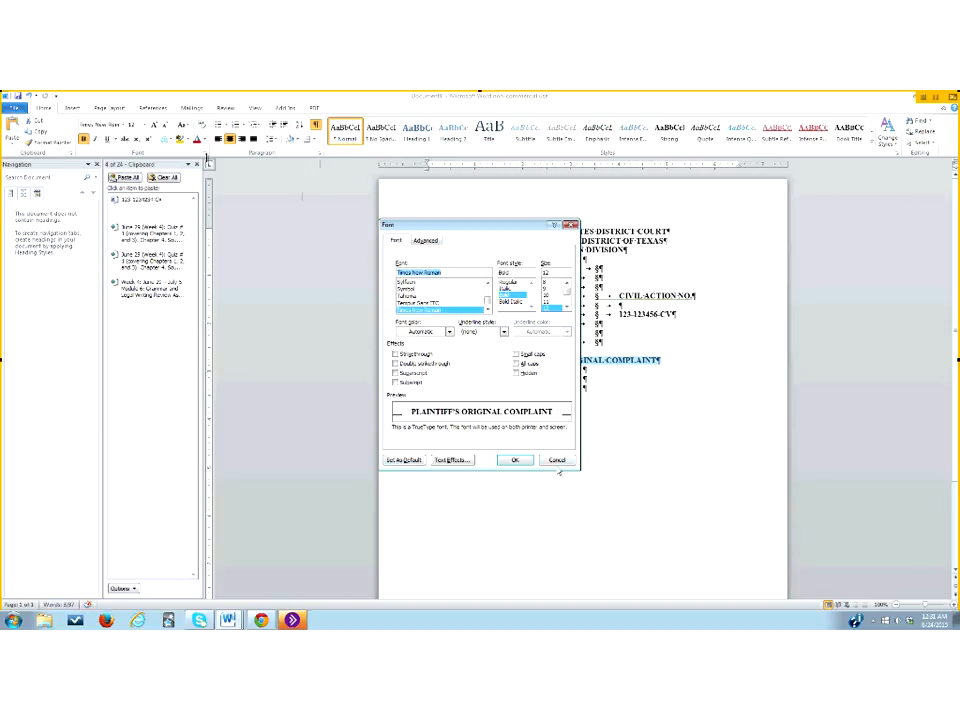
click(556, 461)
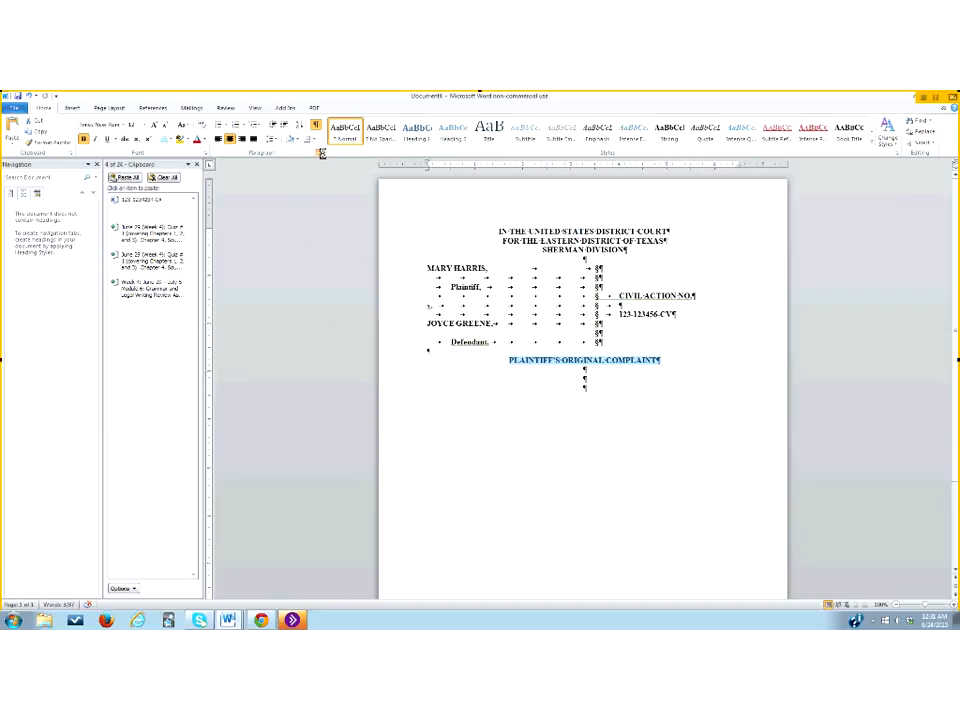
click(320, 152)
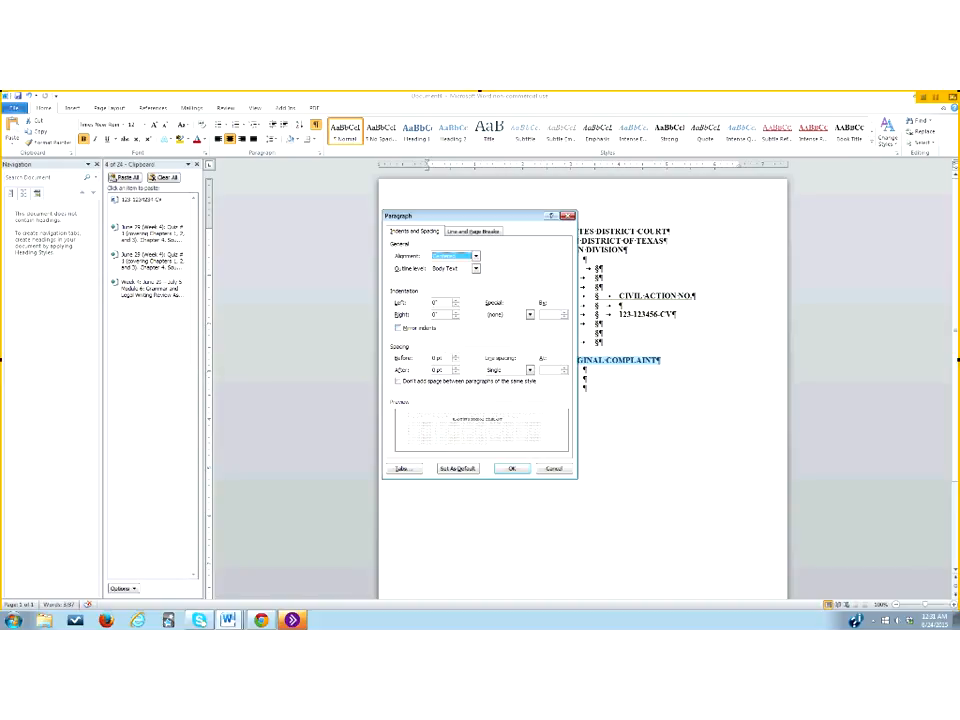
click(553, 468)
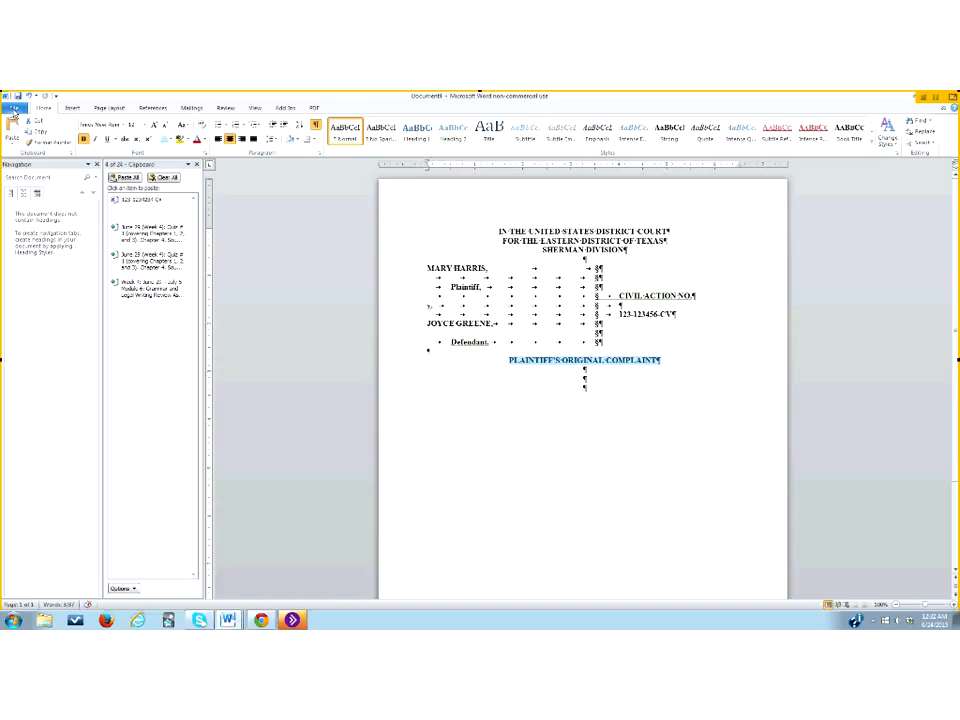
- Open the Display page of Word Options and move the window aside to view the document
click(15, 111)
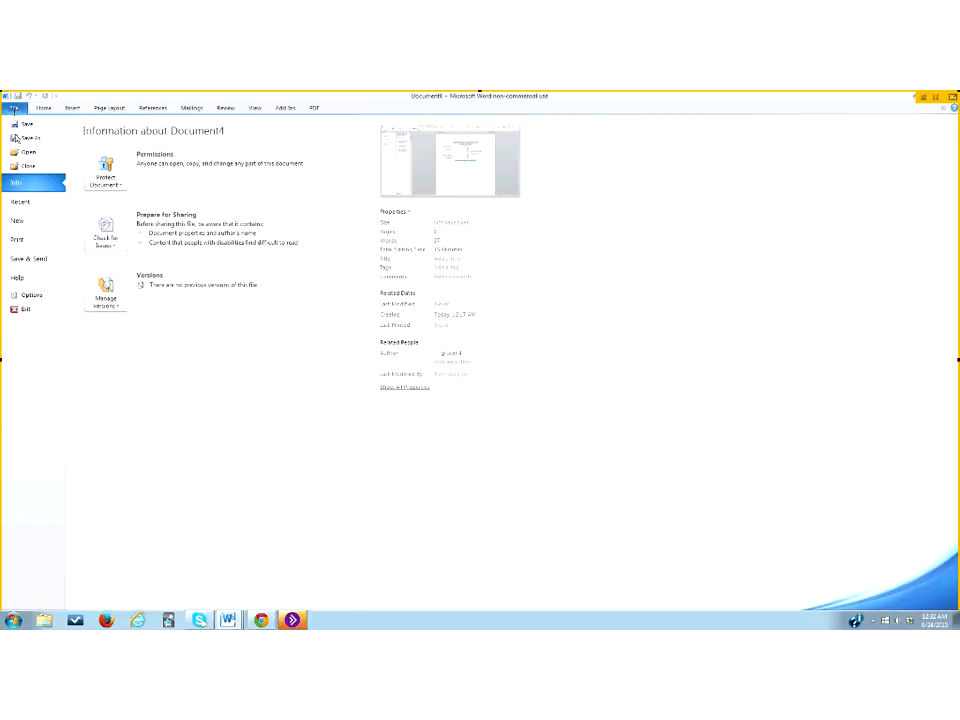
click(29, 297)
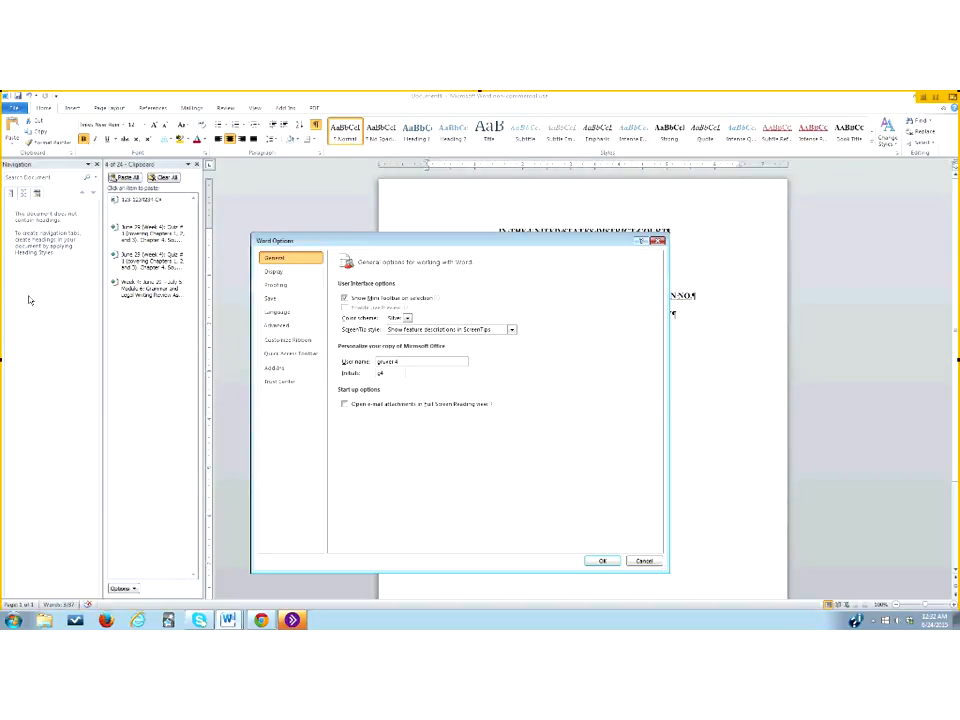
click(274, 273)
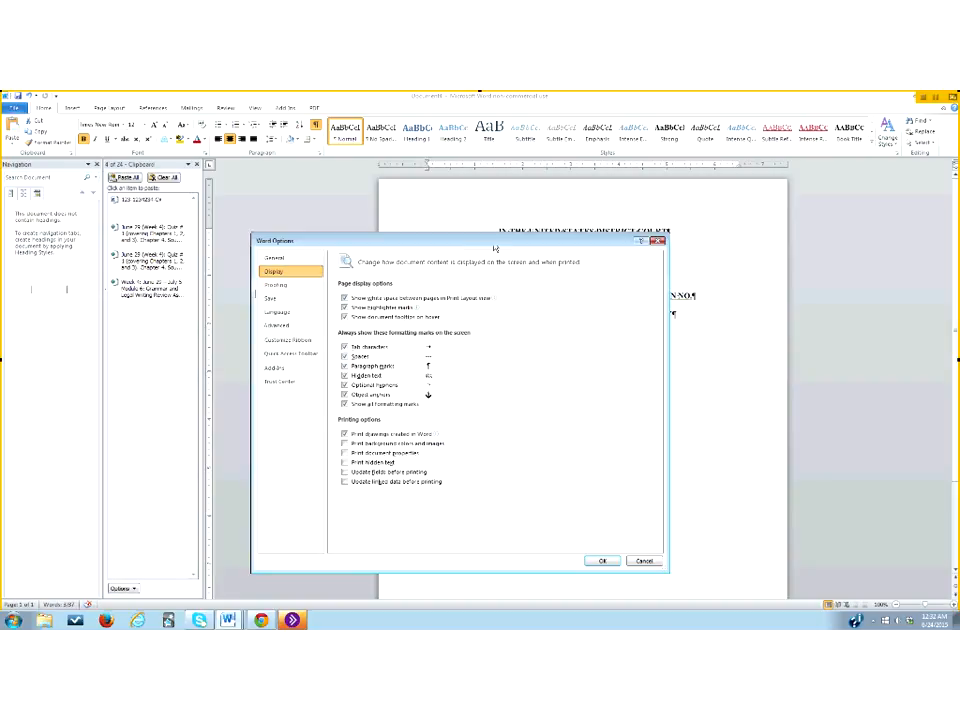
drag(455, 246, 172, 230)
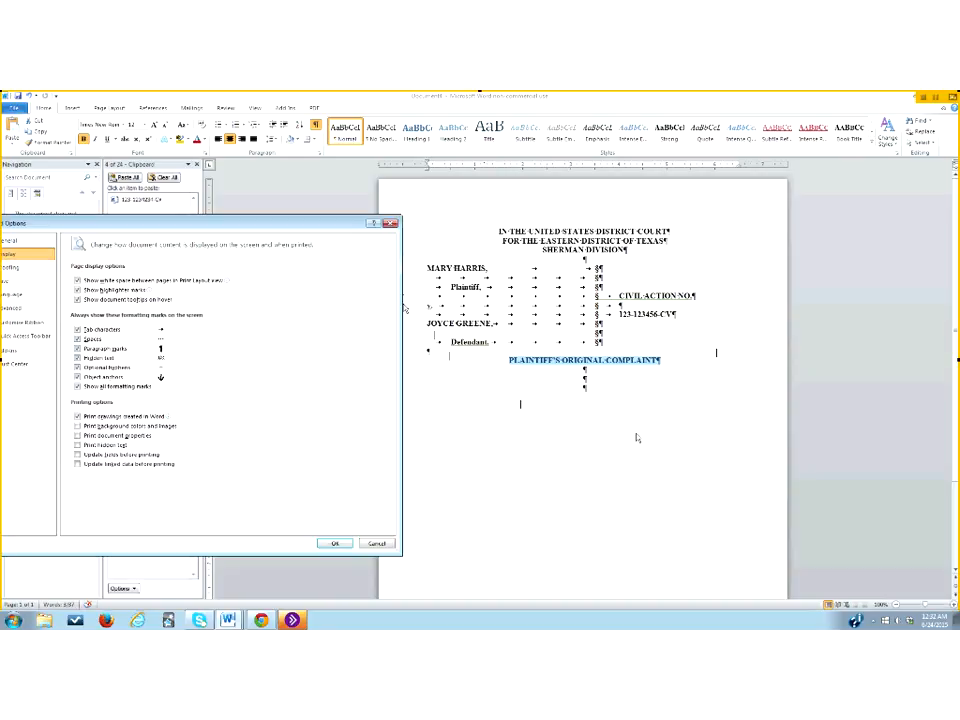
- Turn off tab, space, paragraph, hidden text, optional hyphen, anchor and all formatting marks
click(77, 330)
click(77, 339)
click(77, 348)
click(77, 358)
click(77, 367)
click(77, 377)
click(77, 386)
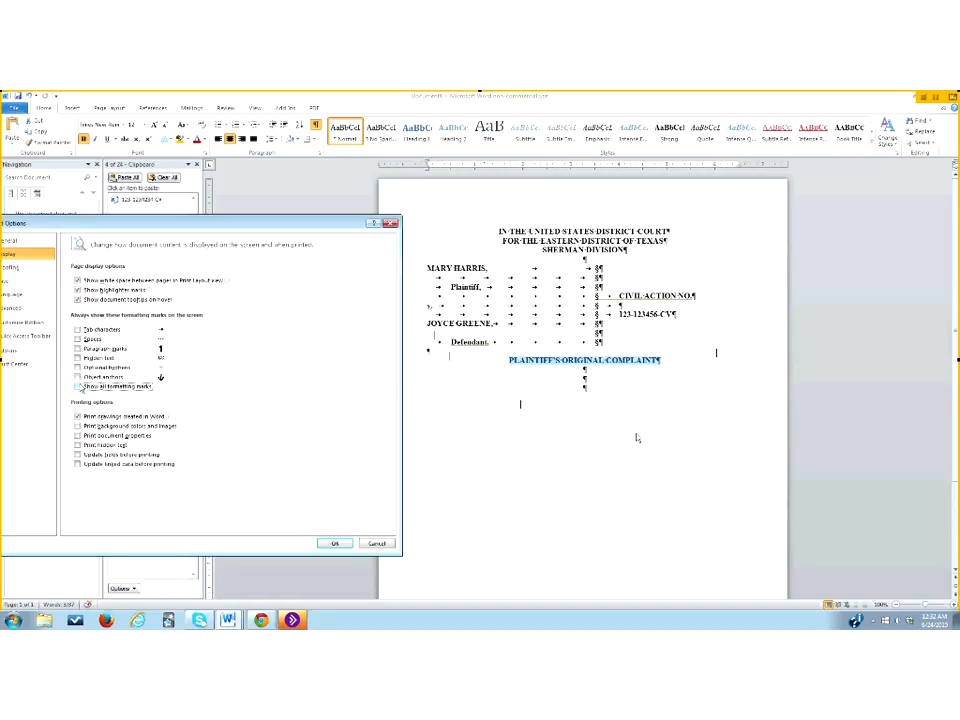
click(322, 547)
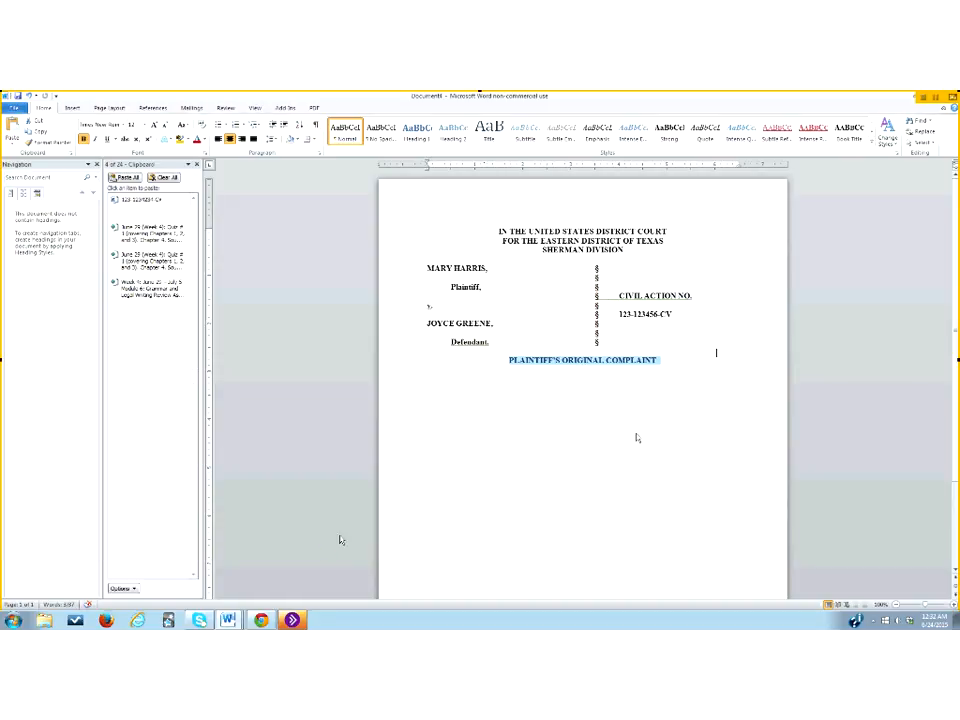
click(416, 454)
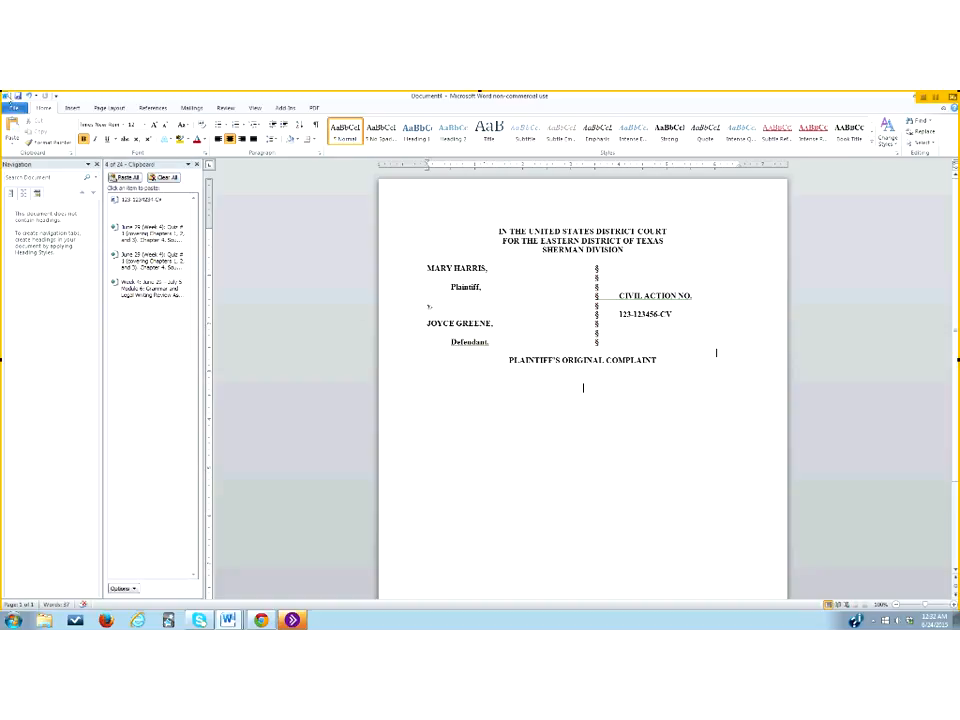
- Re-enable all formatting marks, object anchors, optional hyphens, hidden text, paragraph marks and spaces in Display options
click(15, 108)
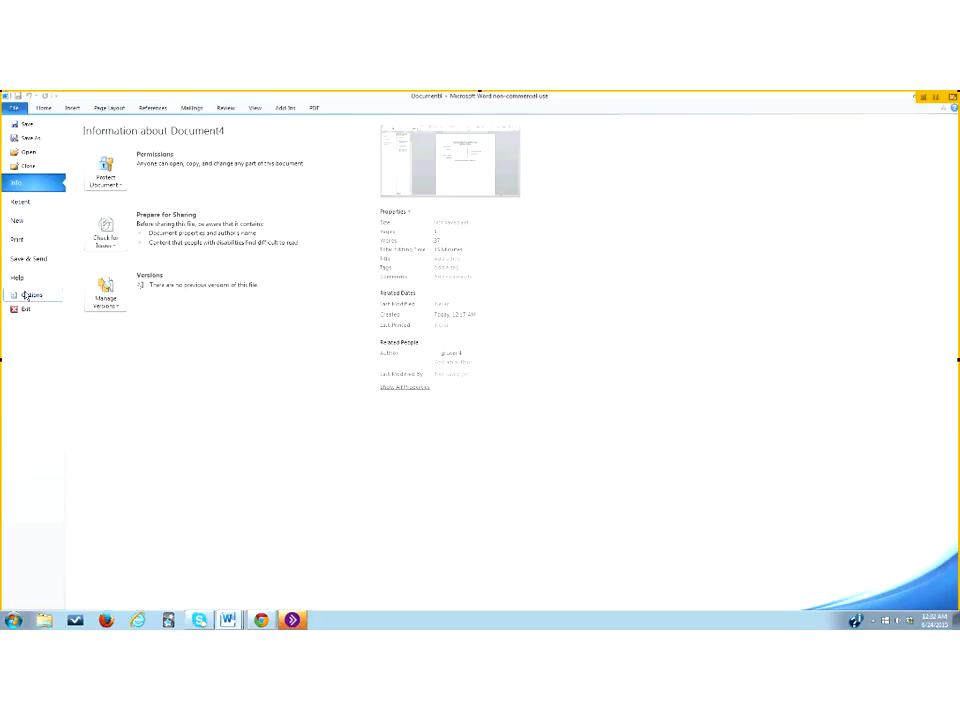
click(28, 295)
click(22, 253)
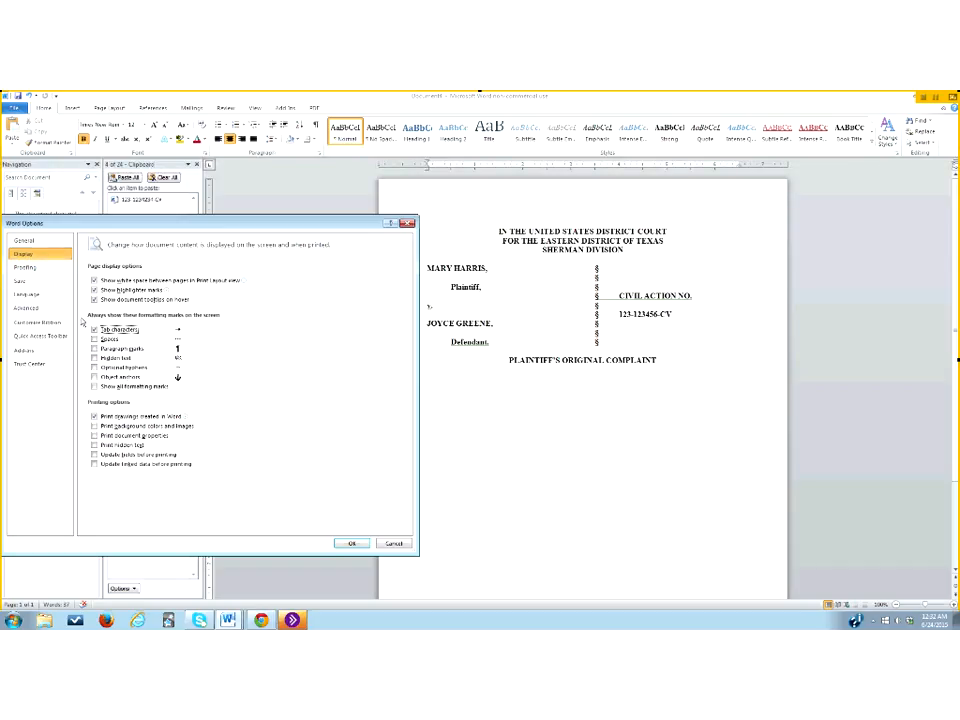
click(94, 386)
click(94, 377)
click(94, 368)
click(94, 358)
click(94, 349)
click(94, 339)
click(345, 543)
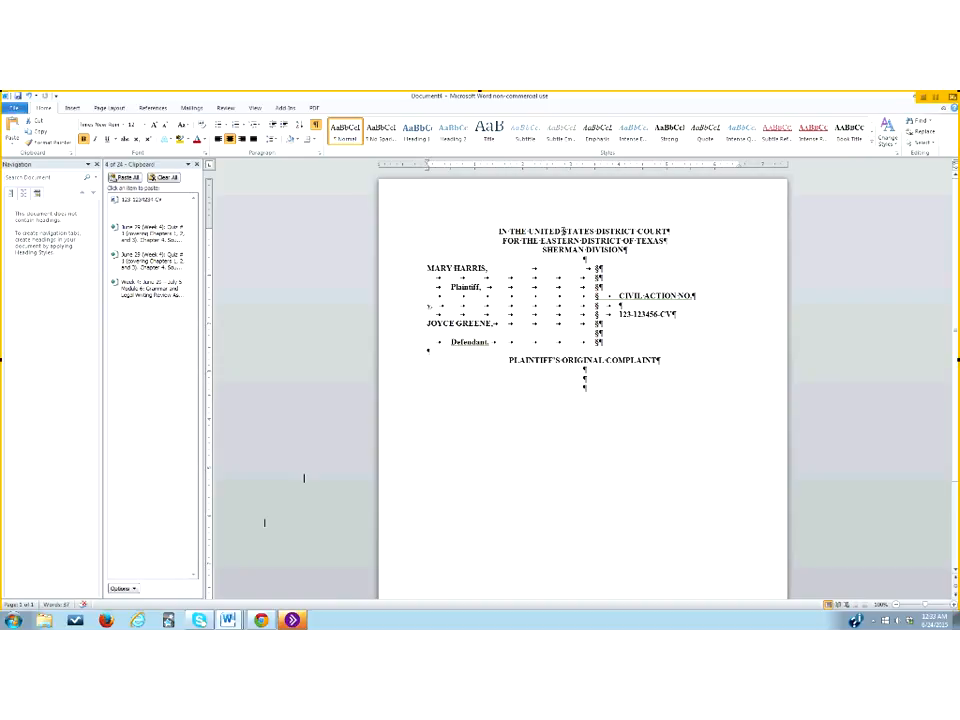
click(567, 232)
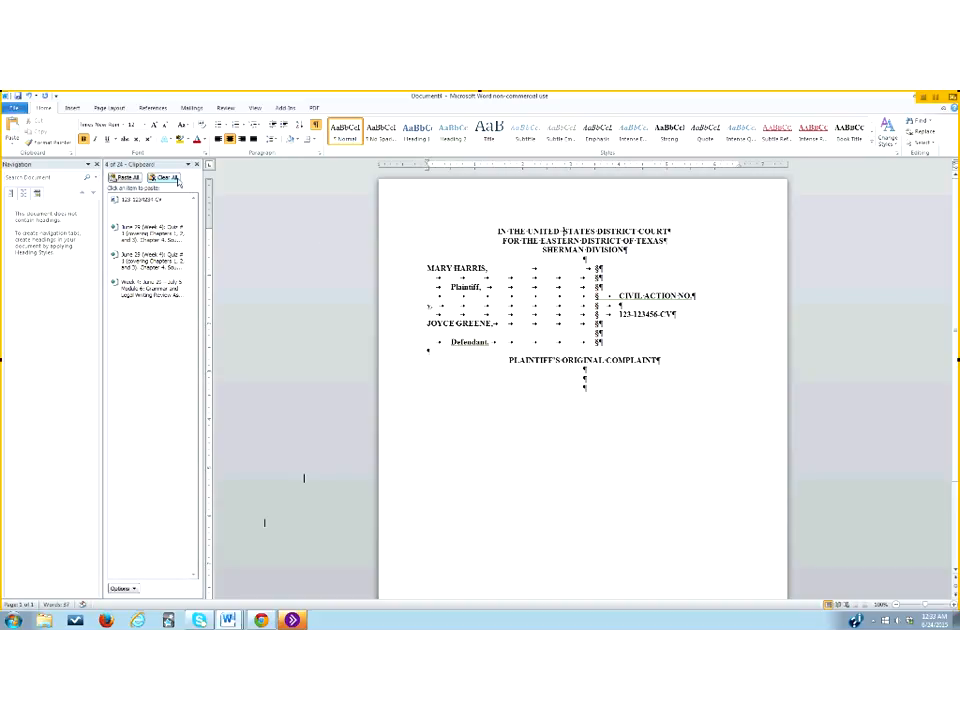
- Turn off only the Show all formatting marks display option, keeping the individual marks visible
click(15, 108)
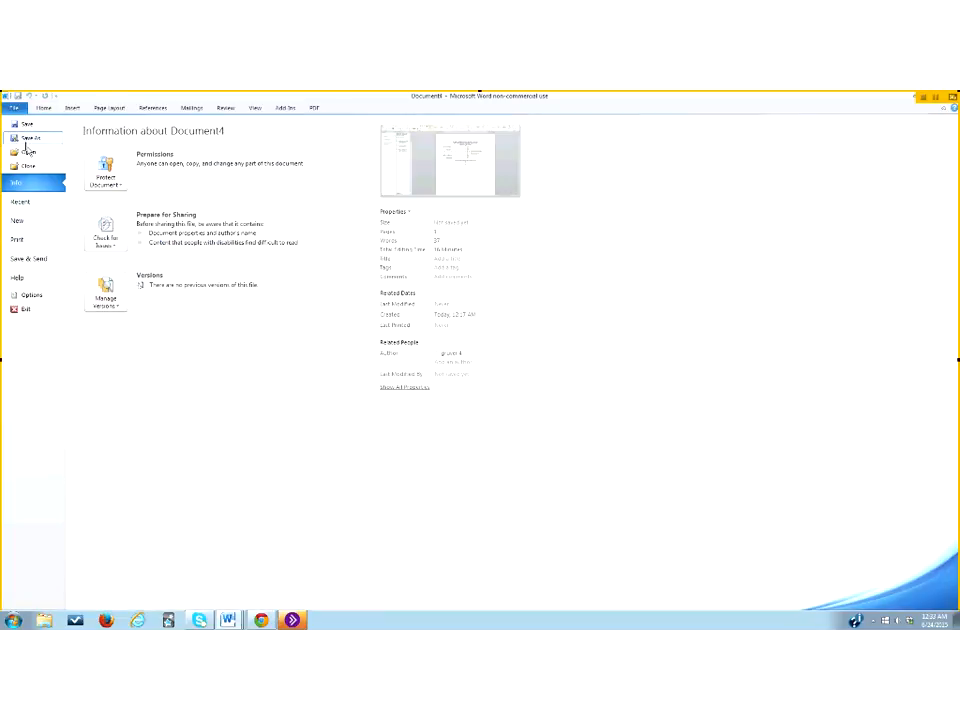
click(30, 295)
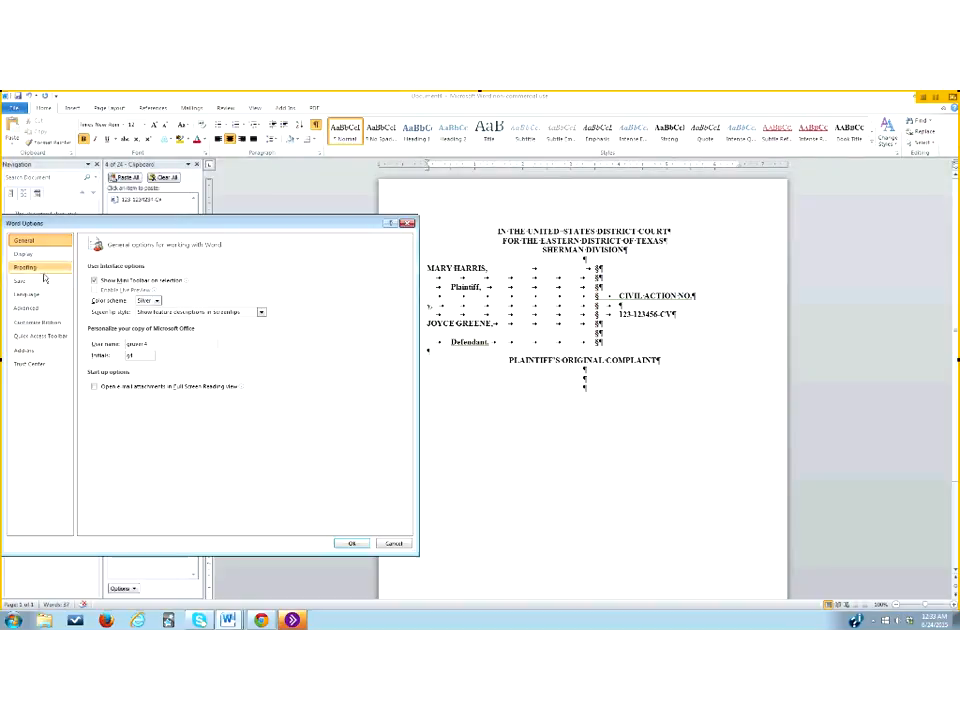
click(28, 254)
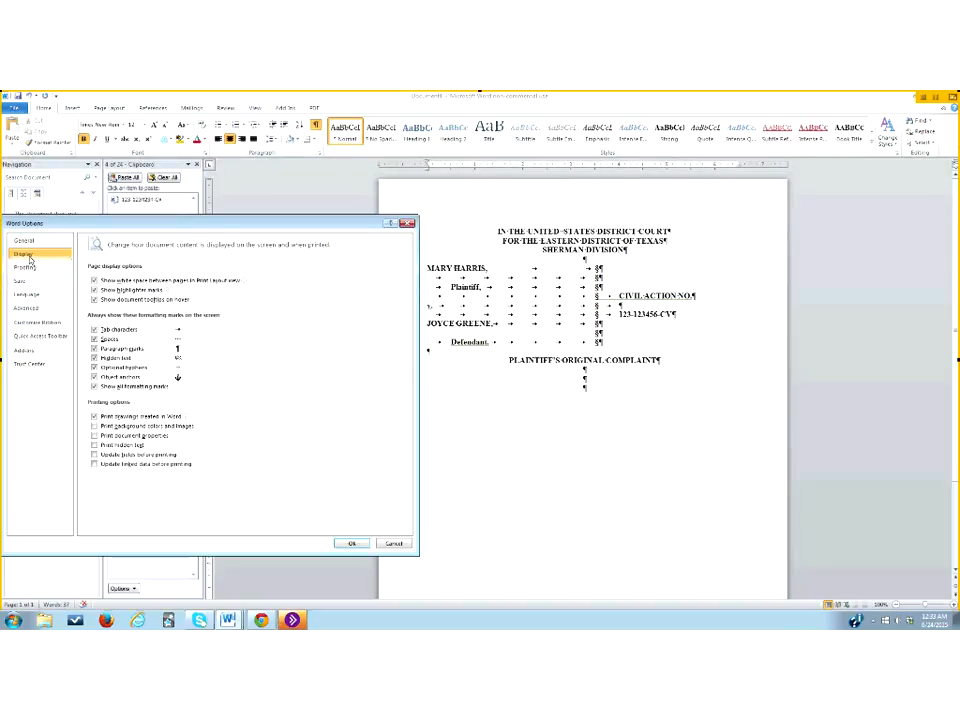
click(94, 386)
click(366, 546)
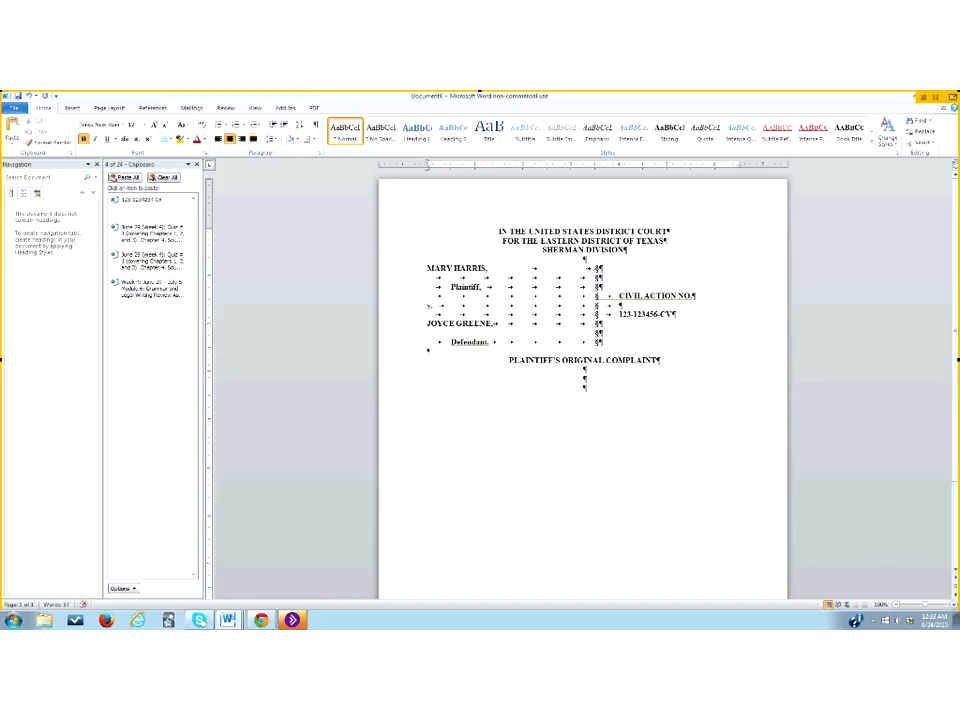
click(15, 108)
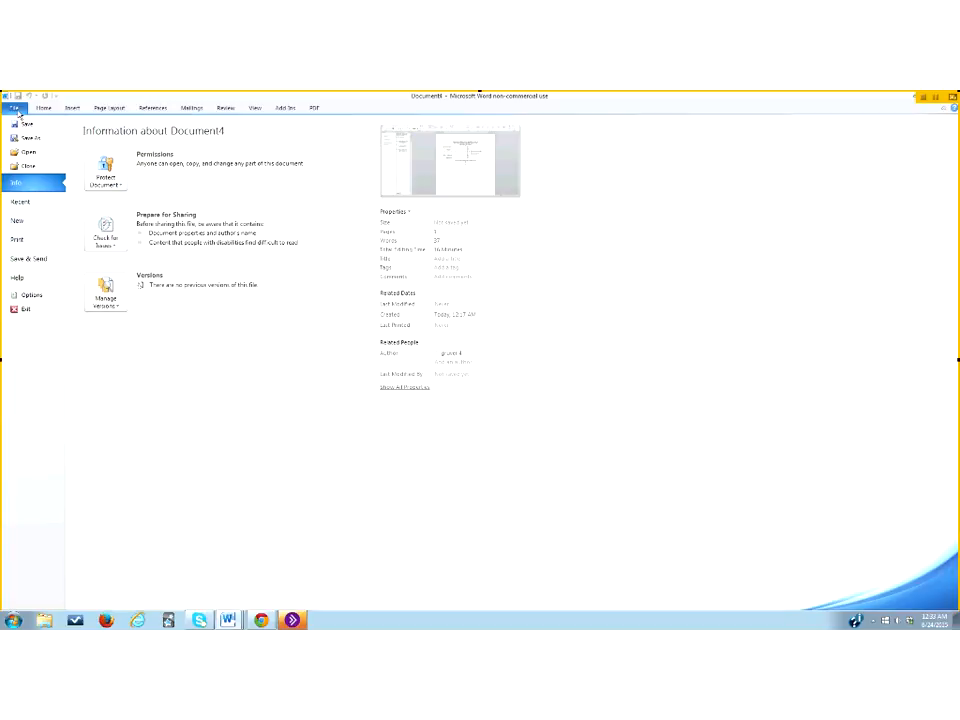
click(30, 296)
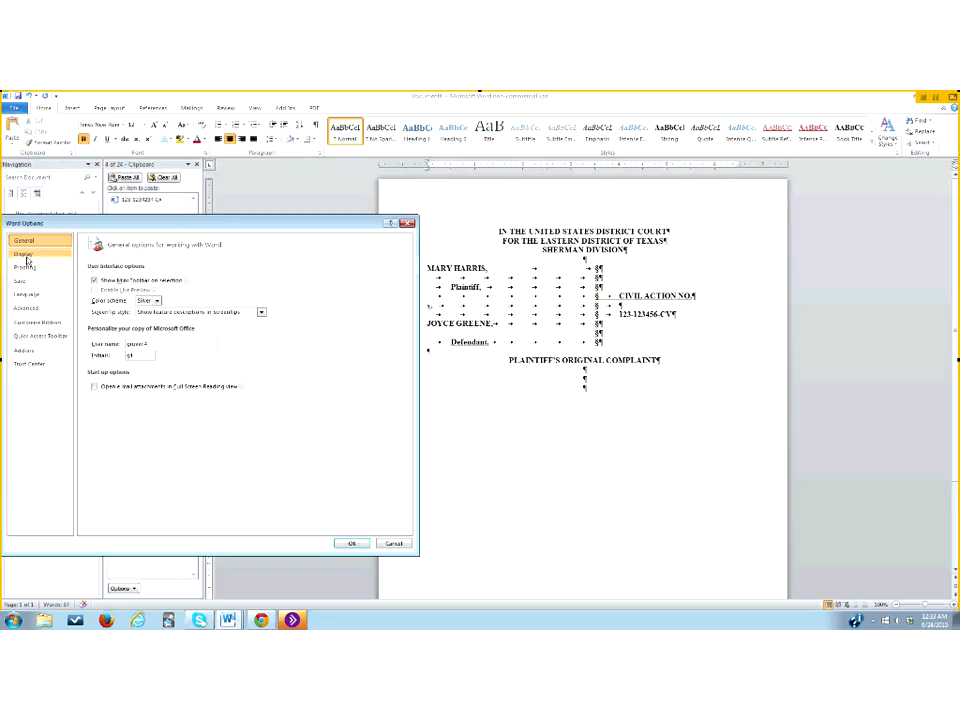
click(25, 256)
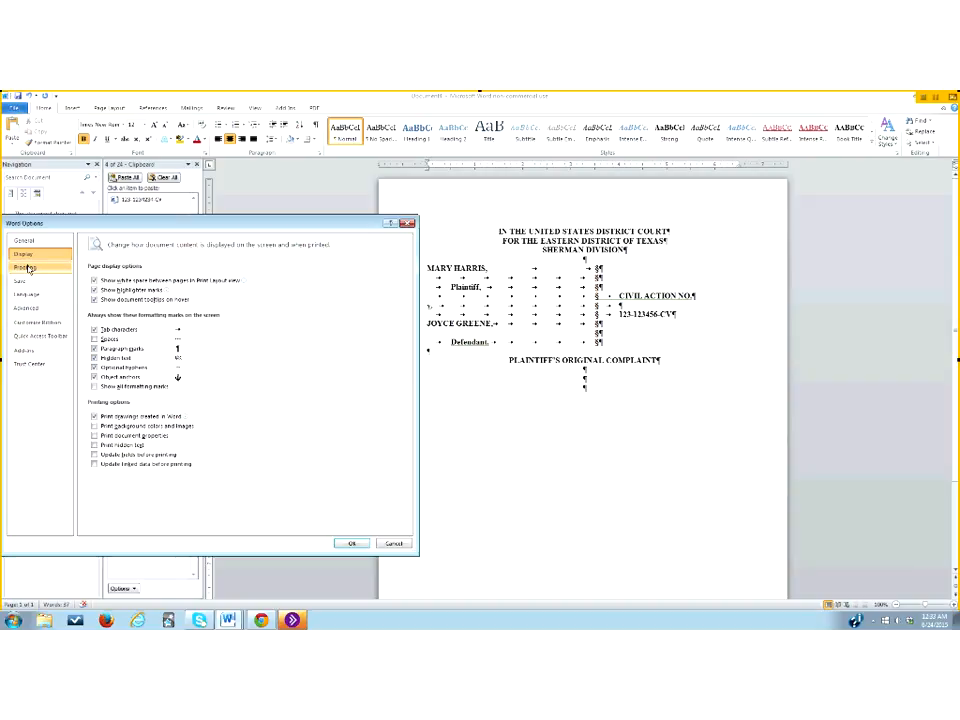
click(27, 268)
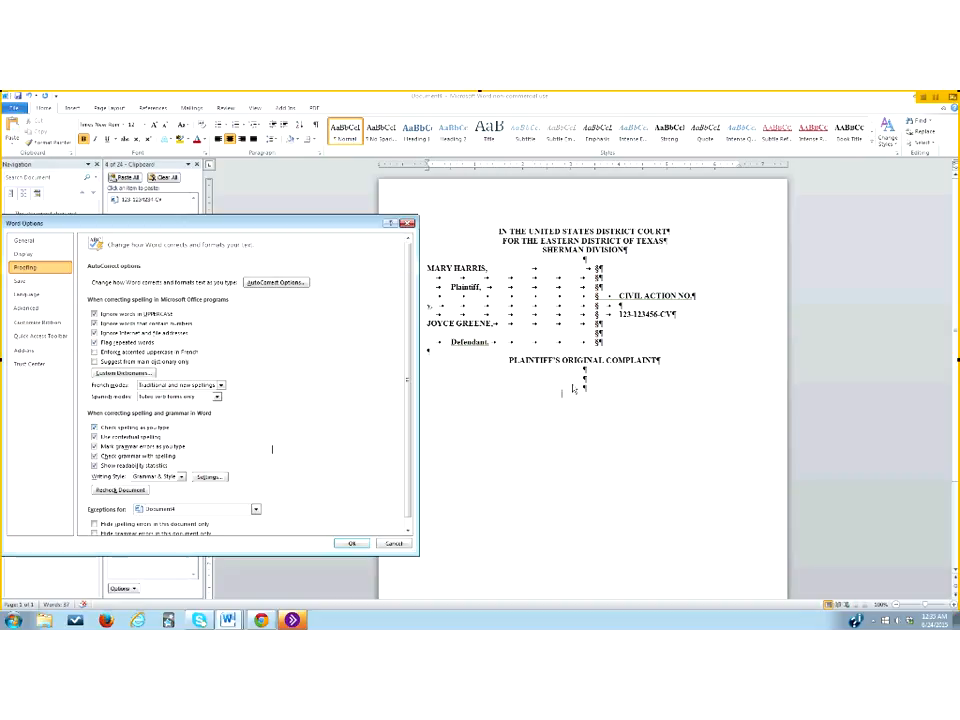
click(393, 543)
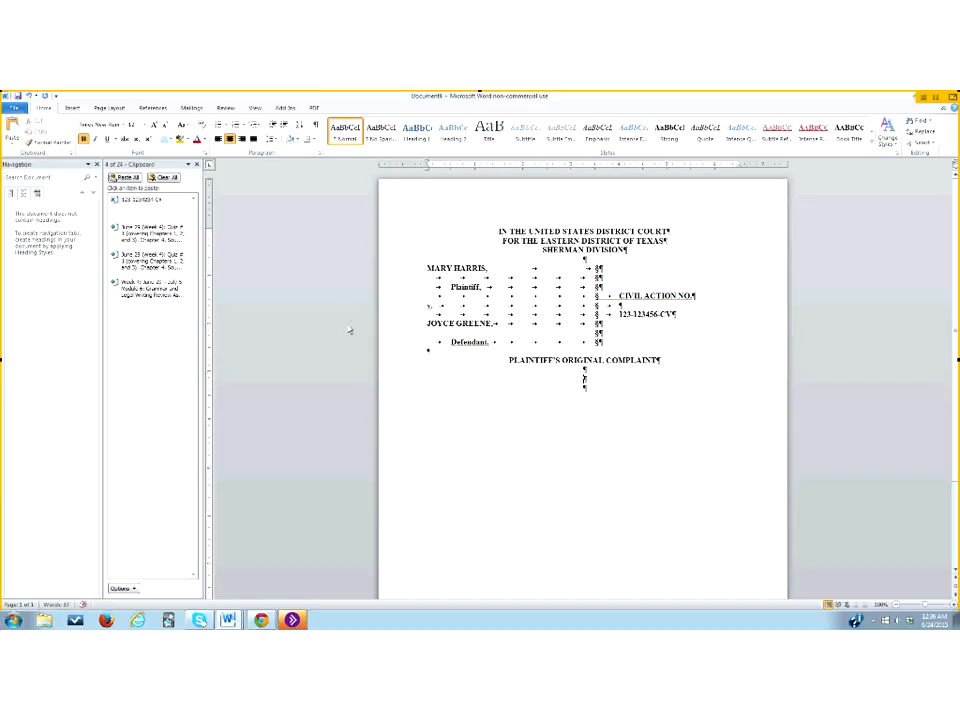
- Type 'ornge' below the title and correct it to 'Orange' by inserting the missing 'a'
text(ornge)
click(582, 379)
text(ange)
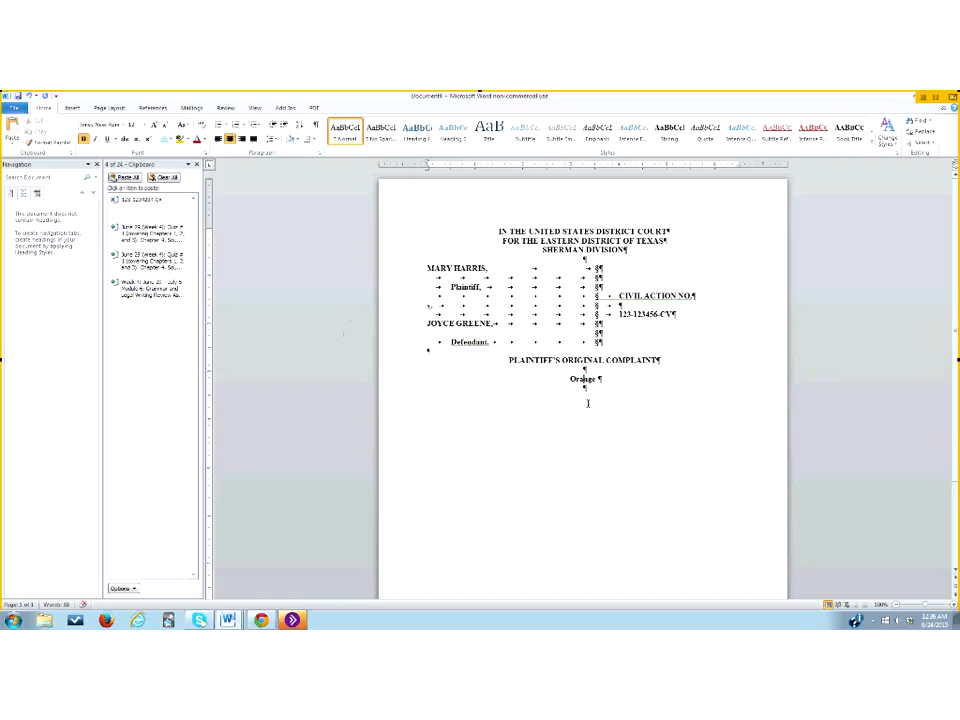
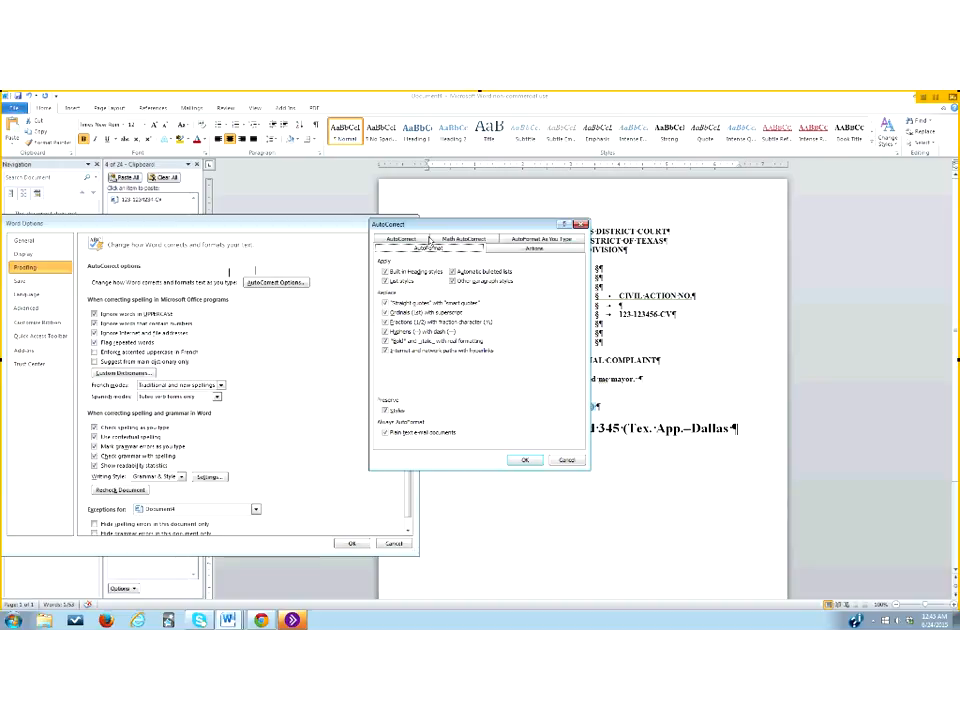
- Turn off 'Ordinals (1st) with superscript' on the AutoFormat tab and close both dialogs
click(386, 314)
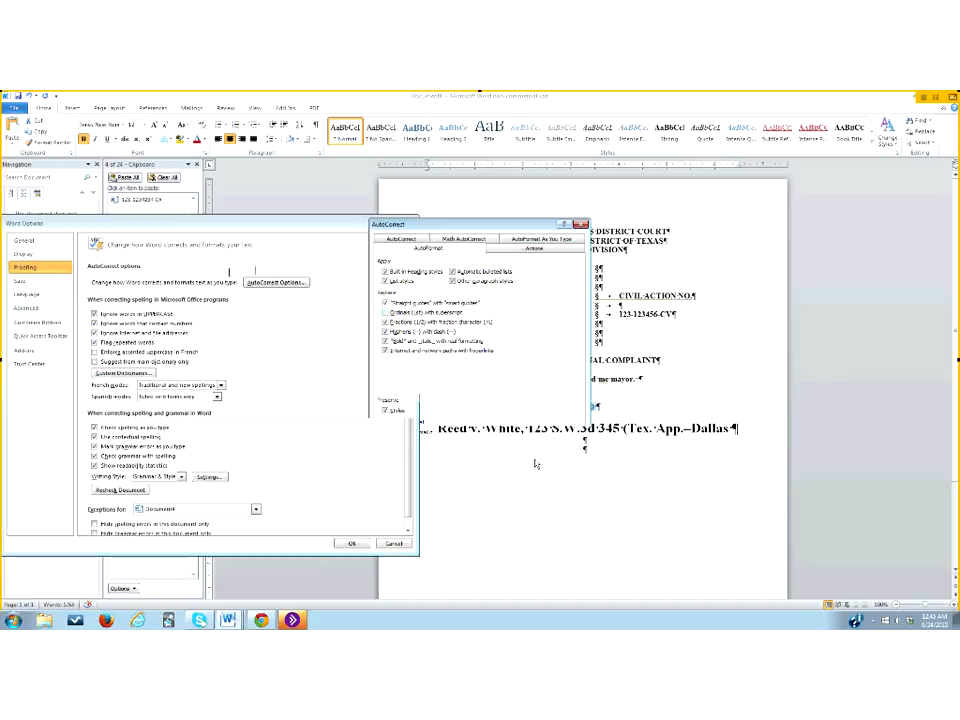
click(476, 461)
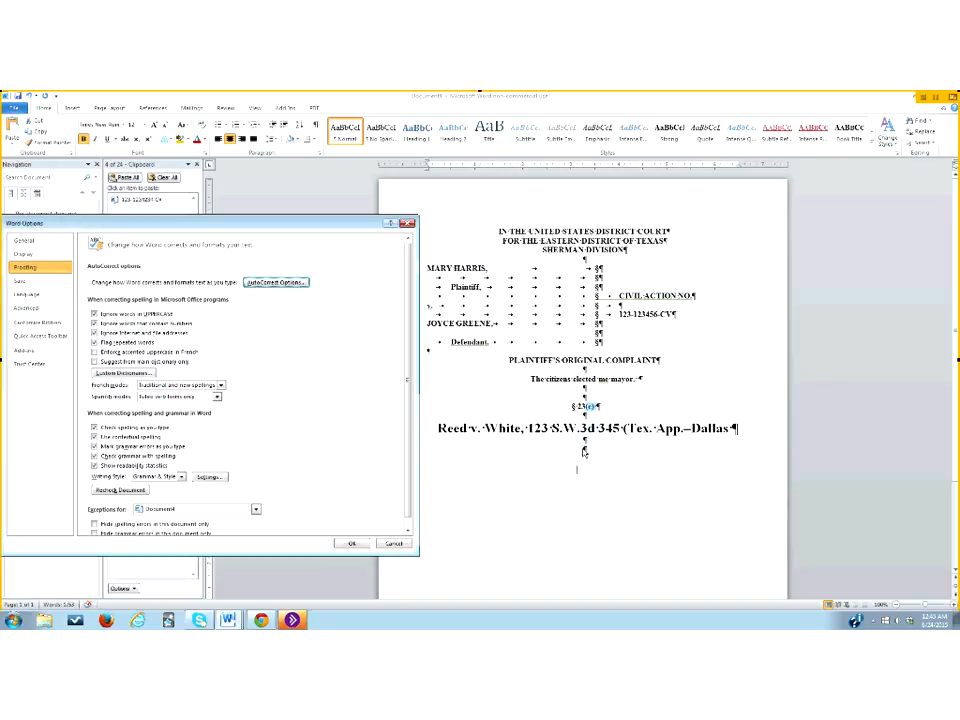
click(351, 543)
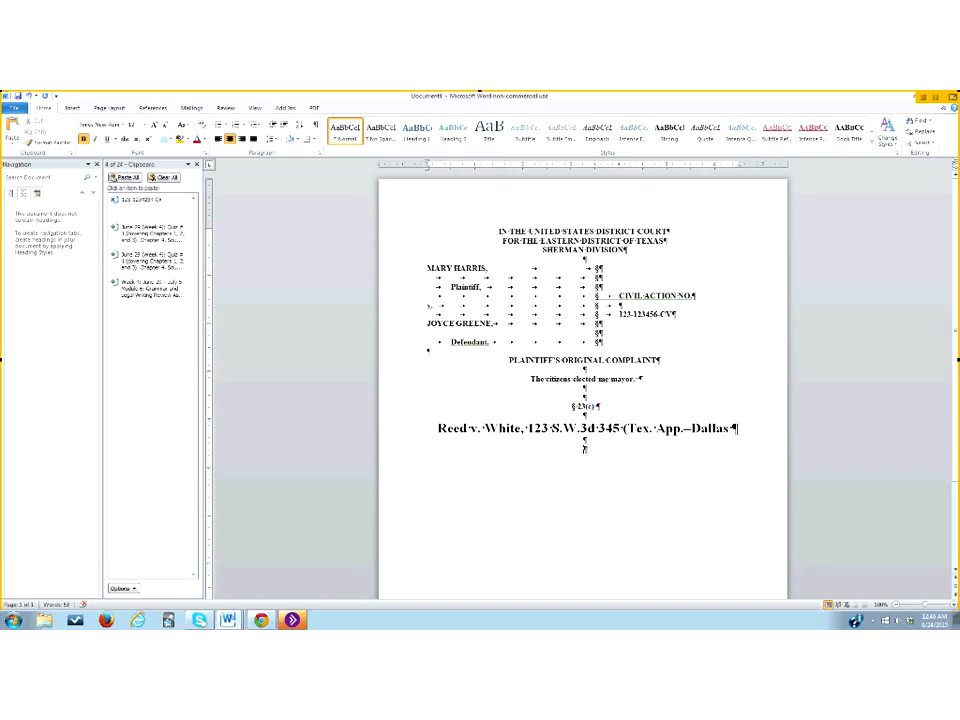
- Test typing '(5th)', then turn off the AutoFormat 'Hyphens with dash' option
text((5th)
key(BackSpace)
key(BackSpace)
key(BackSpace)
key(BackSpace)
click(14, 108)
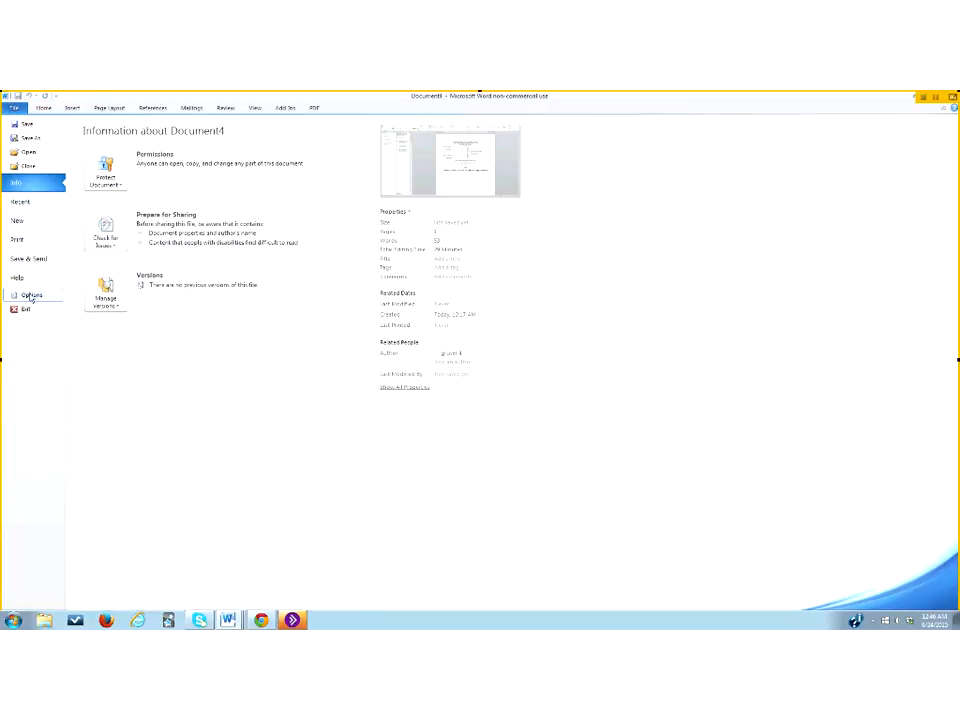
click(31, 297)
click(36, 268)
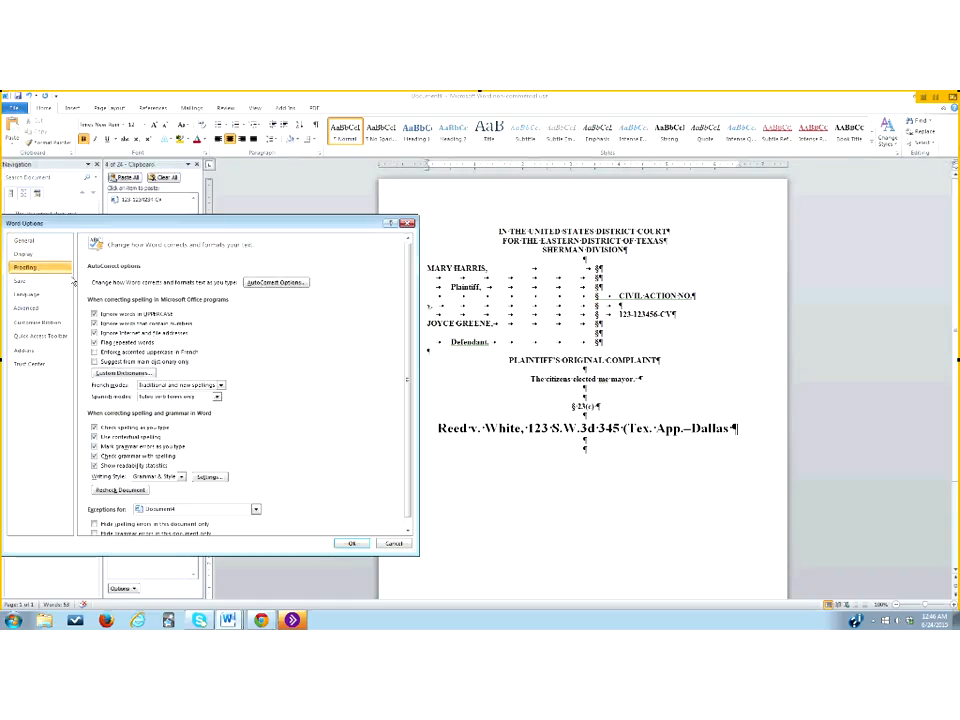
click(262, 283)
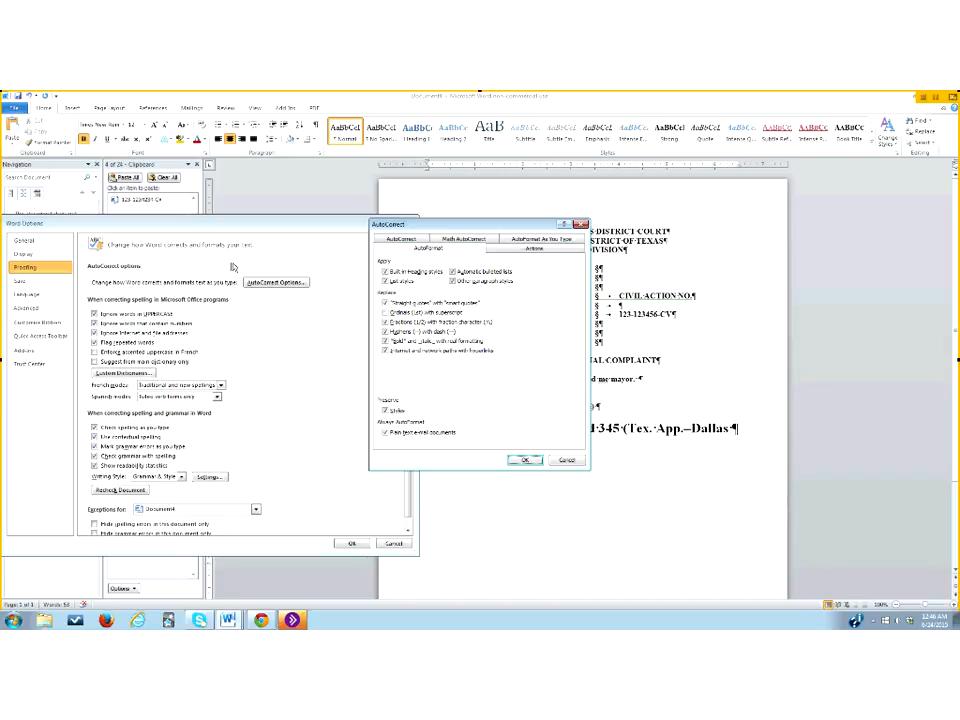
click(391, 333)
- Turn off ordinal superscripts and hyphen-to-dash replacement in AutoFormat As You Type, then close the dialogs
click(526, 240)
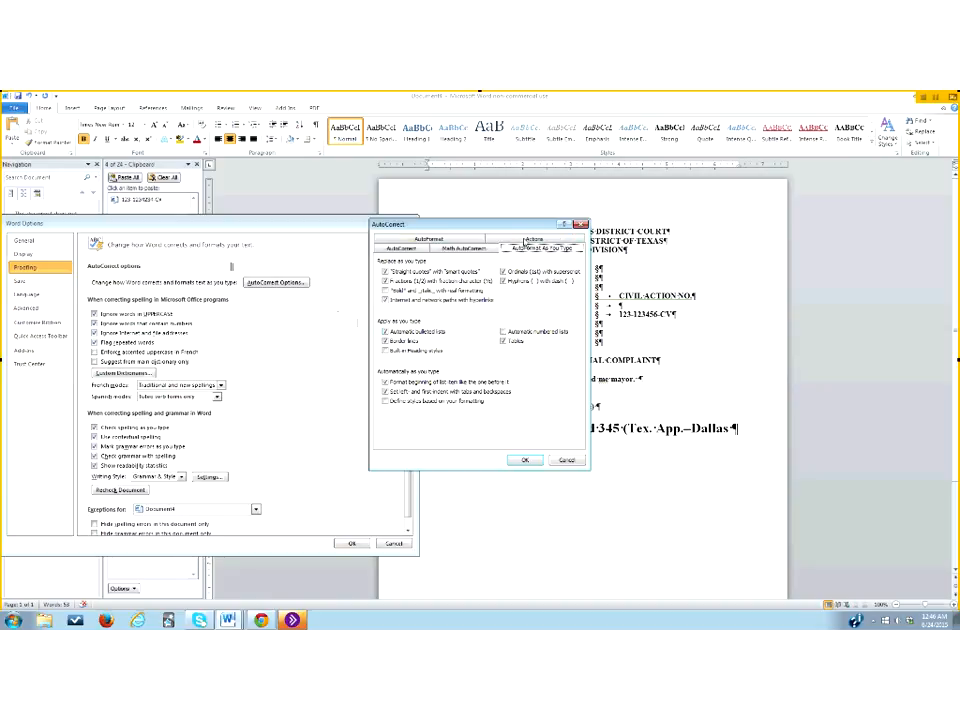
click(503, 271)
click(503, 282)
click(524, 460)
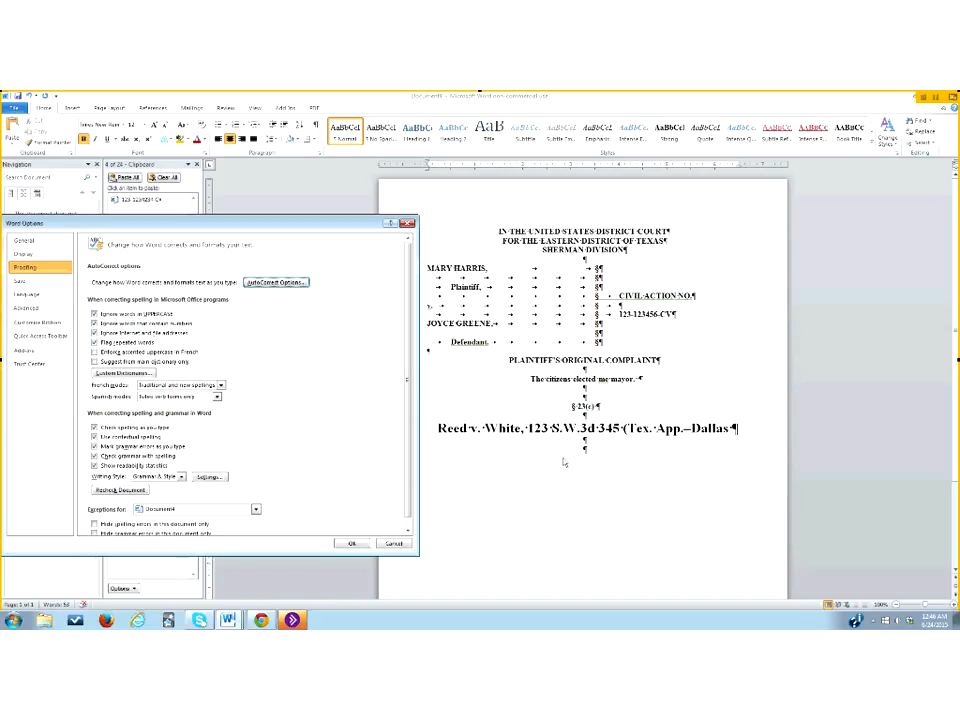
click(352, 544)
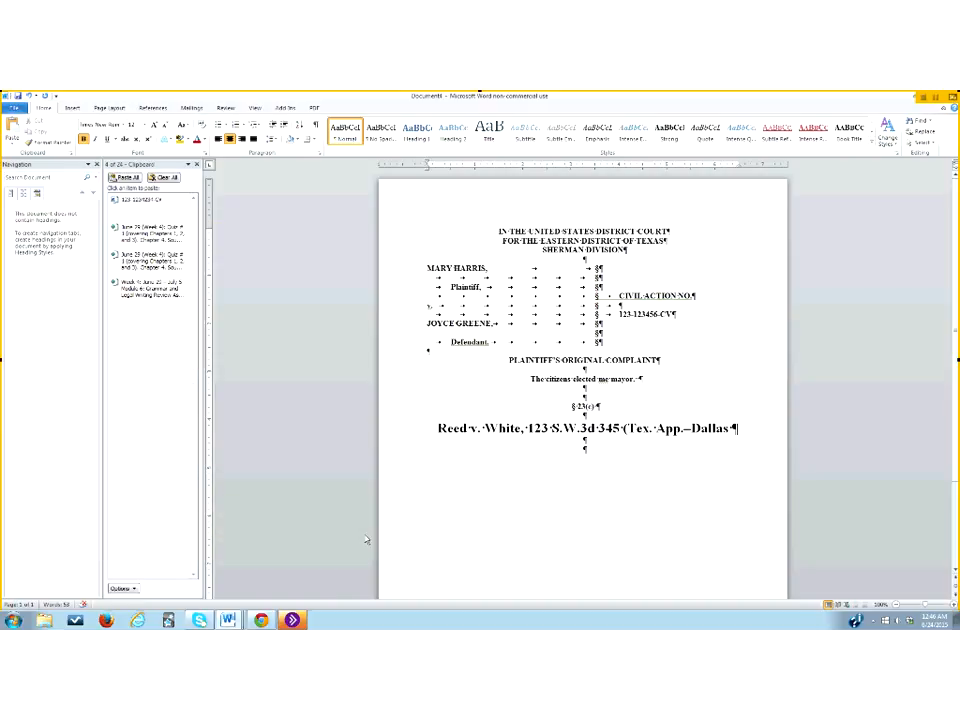
- Type 5th below the citation and change its dash so it reads '(Tex. App. -- Dallas'
text(5th)
click(689, 428)
key(BackSpace)
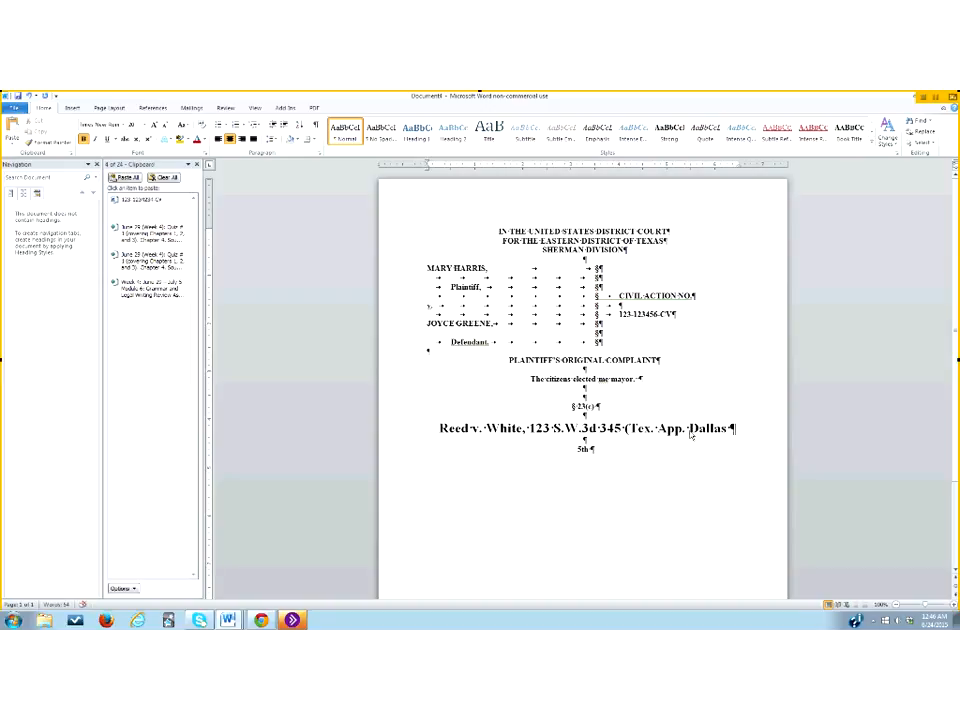
text(–)
text(- Dallas)
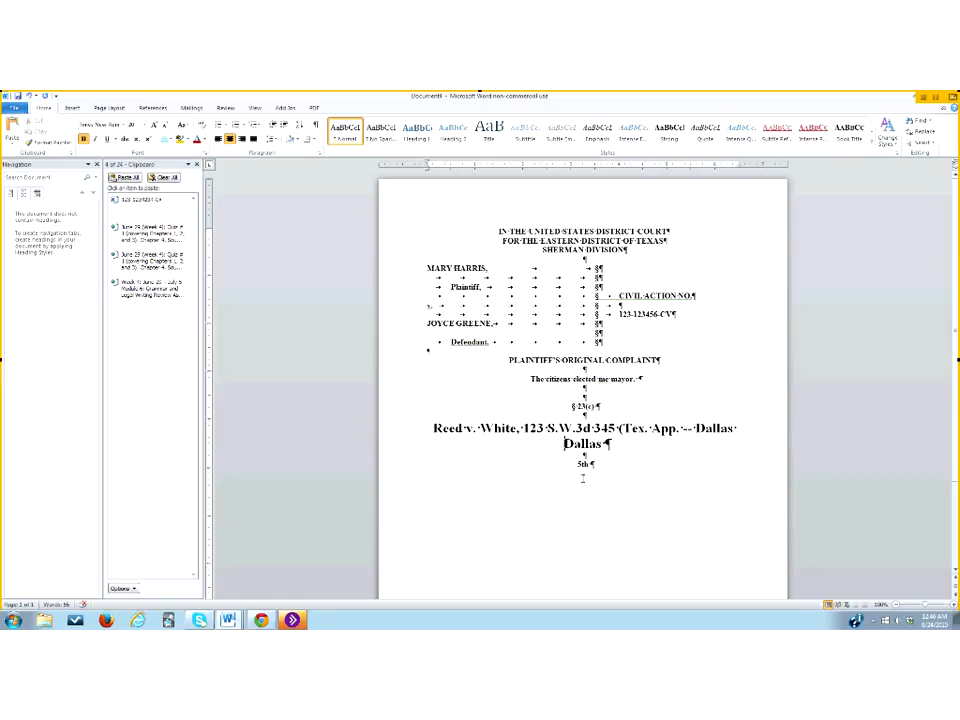
click(604, 443)
key(BackSpace)
key(BackSpace)
key(BackSpace)
key(BackSpace)
key(BackSpace)
key(BackSpace)
key(BackSpace)
click(12, 111)
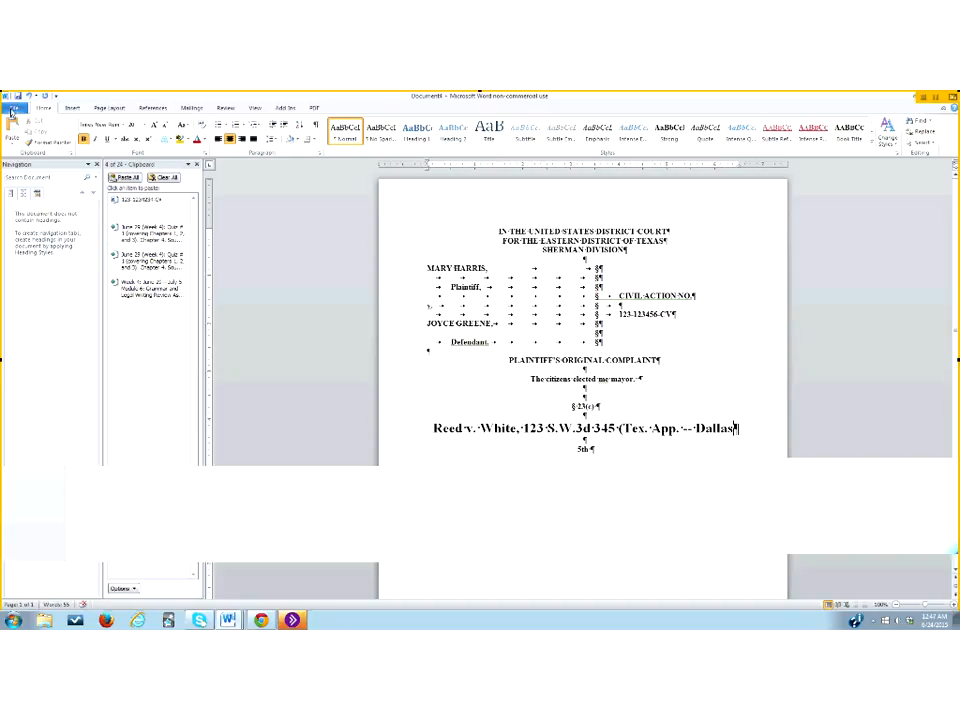
- After inspecting the (c) to © entry, uncheck 'Replace text as you type' and close the dialogs
click(46, 296)
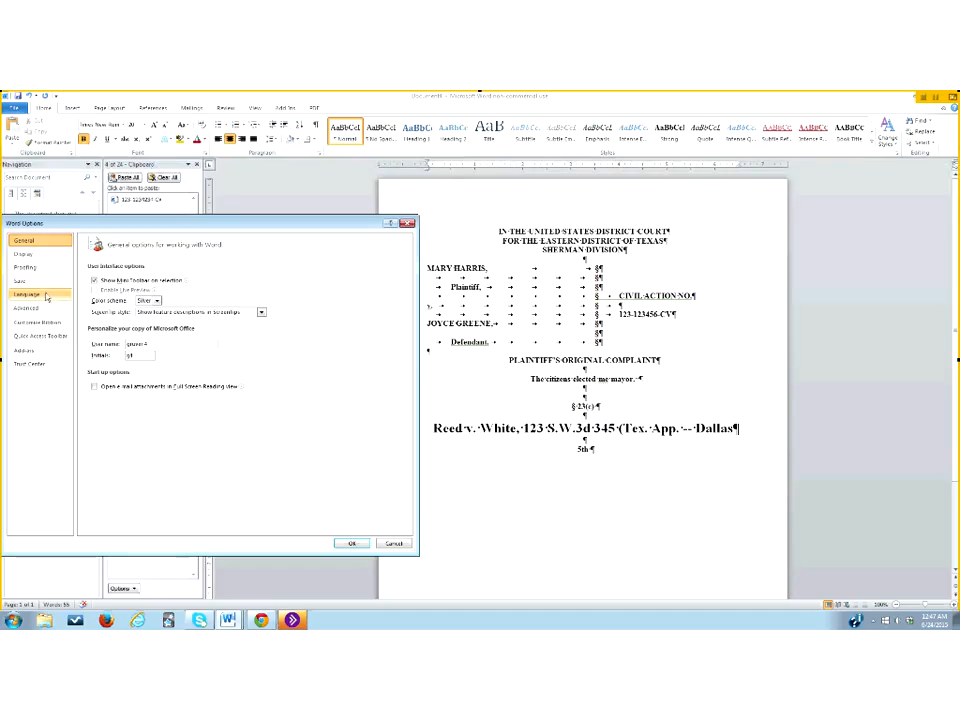
click(33, 268)
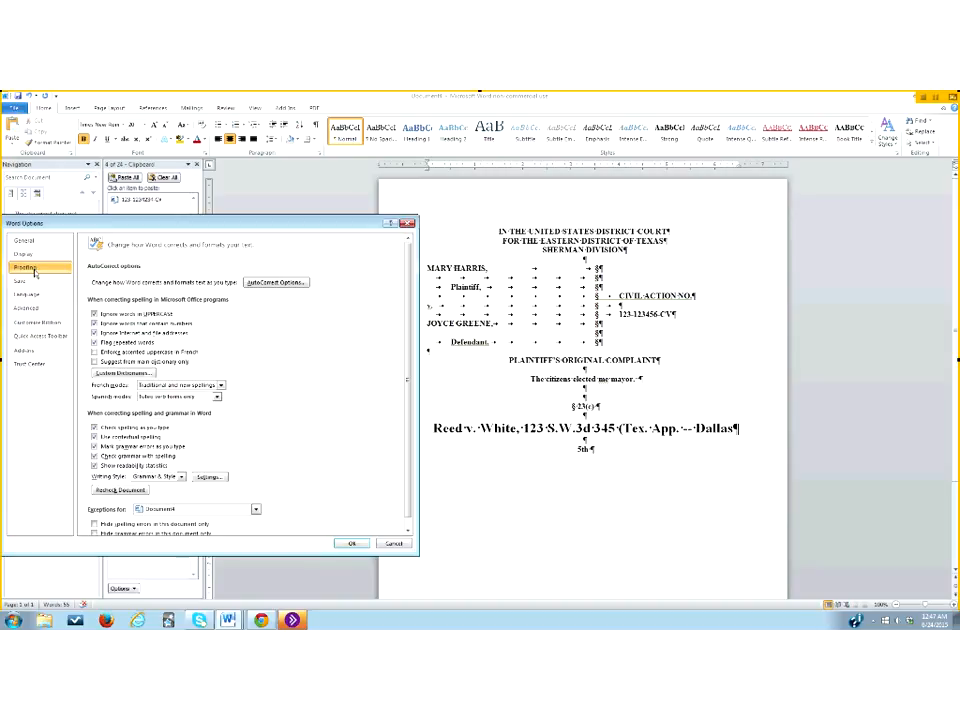
click(260, 283)
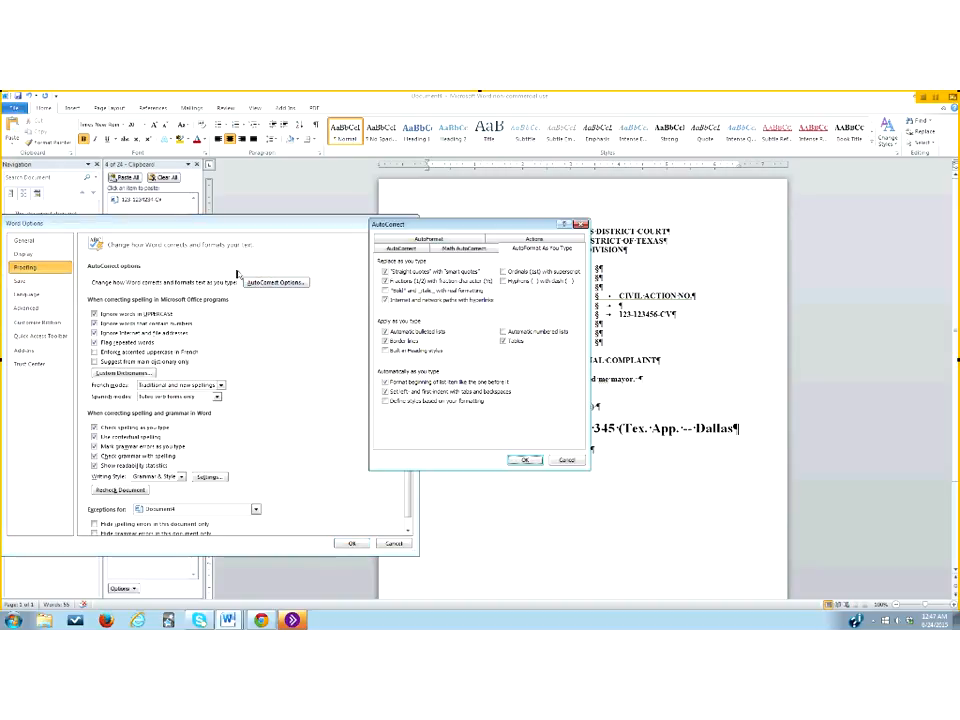
click(398, 253)
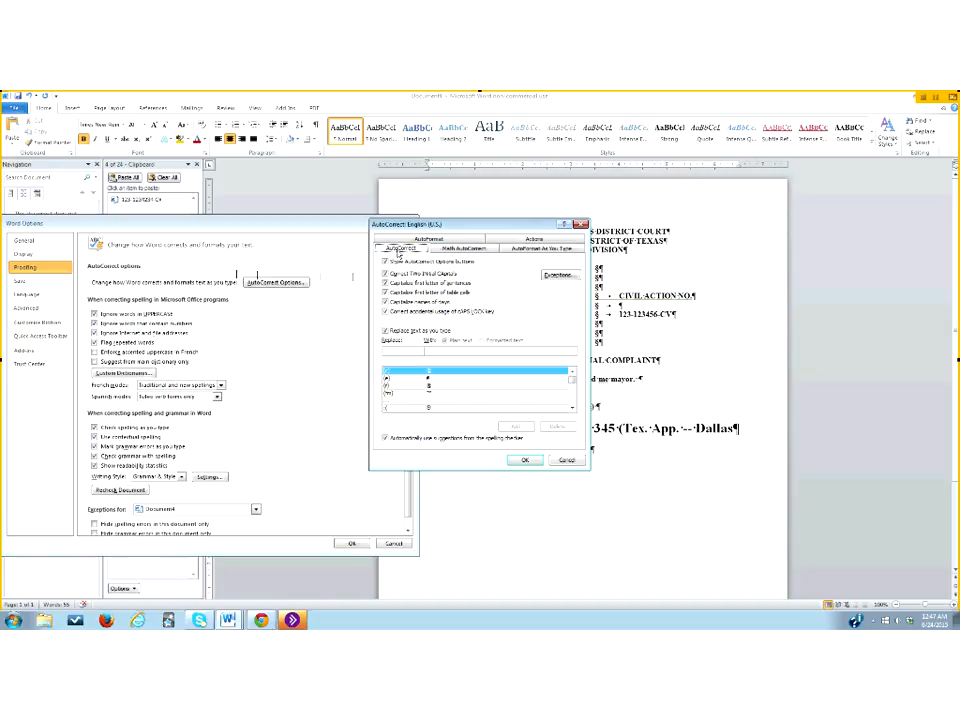
click(430, 373)
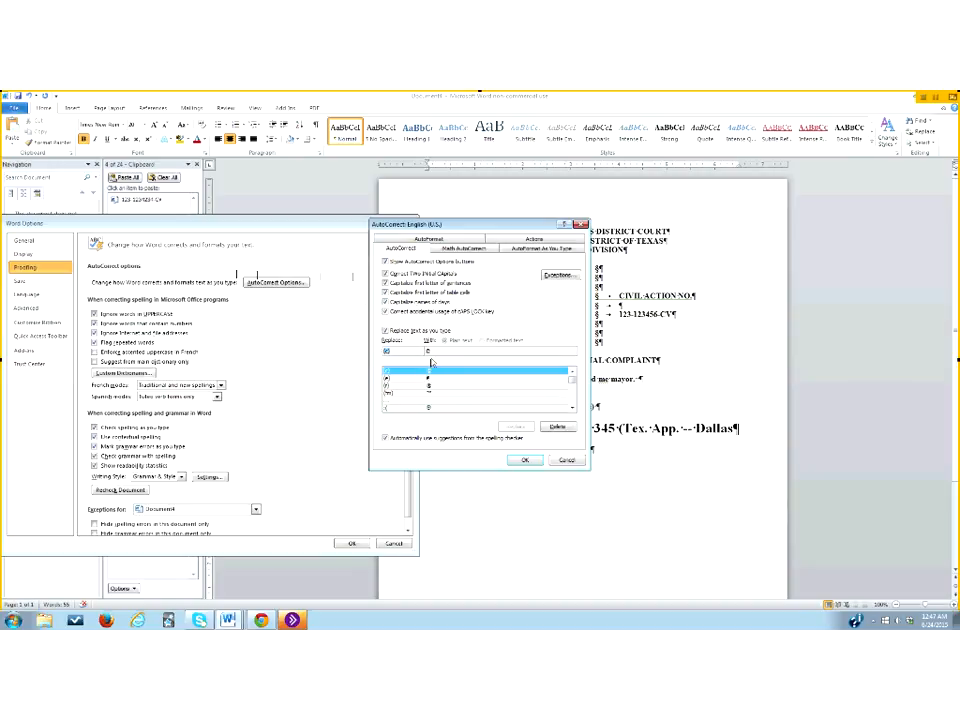
click(396, 350)
click(387, 330)
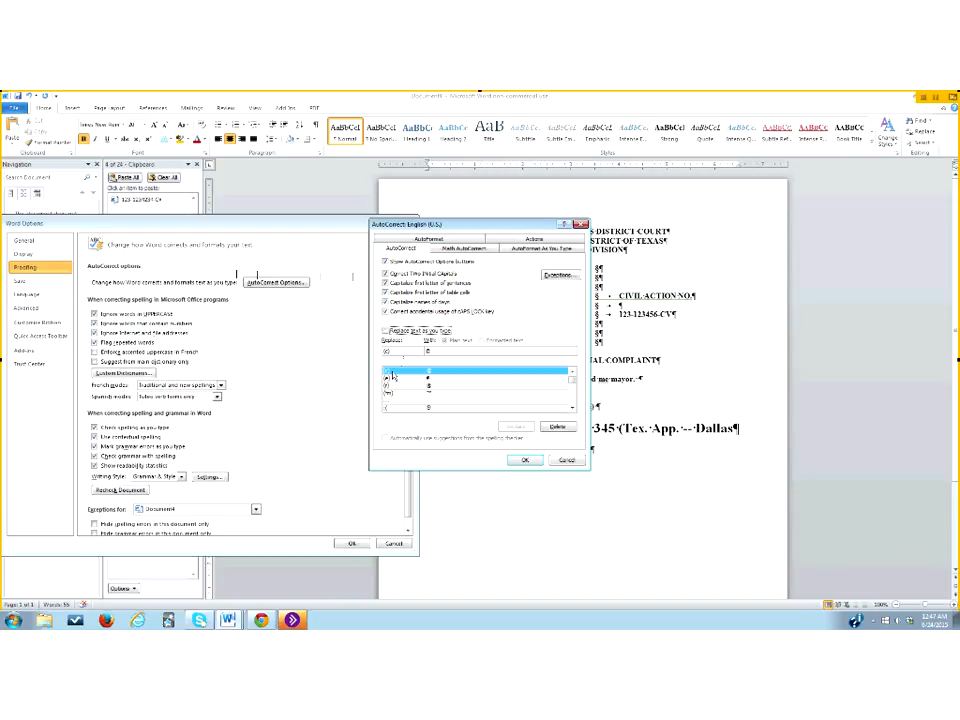
click(525, 461)
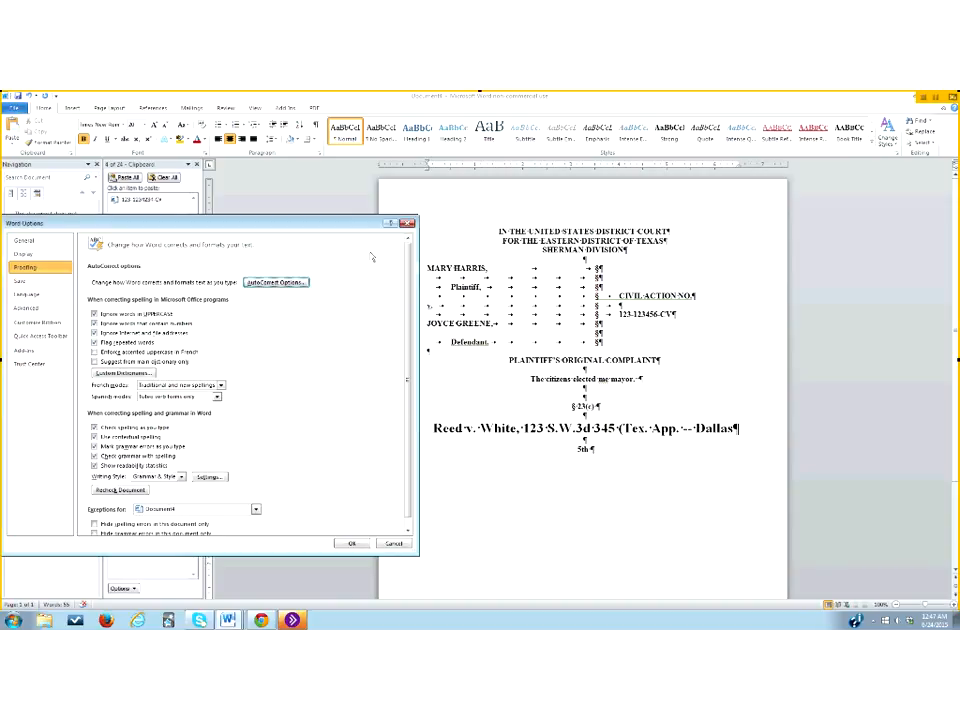
click(409, 226)
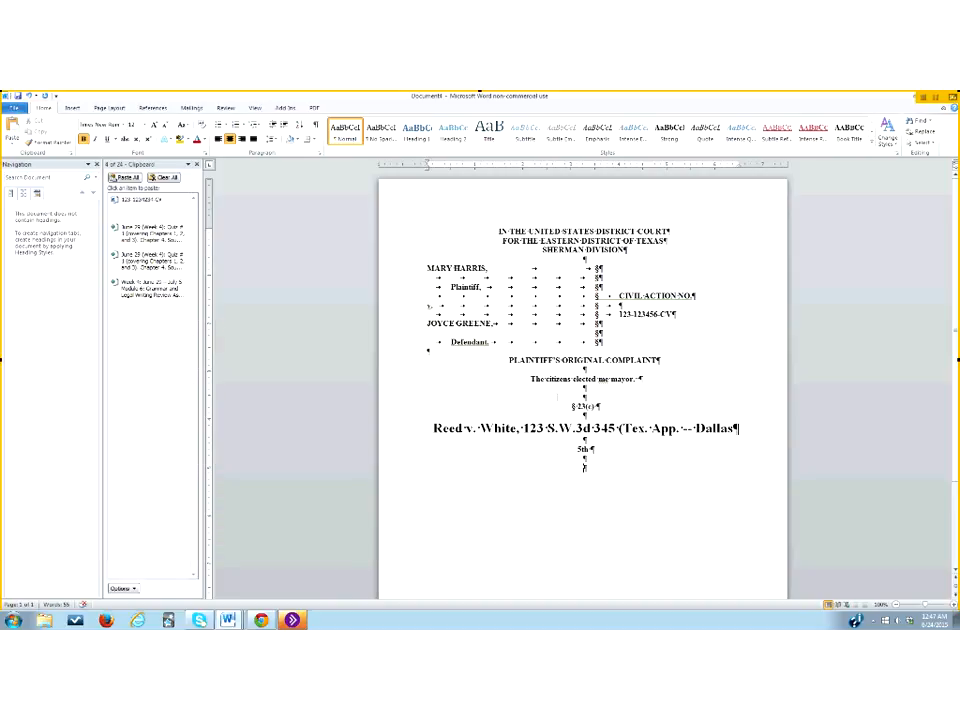
- Type (c) on the line below 5th to confirm it stays plain text instead of ©
text((c))
- Switch to the Bradshaw v. Unity Marine Corporation opinion and start its spelling and grammar check
click(228, 620)
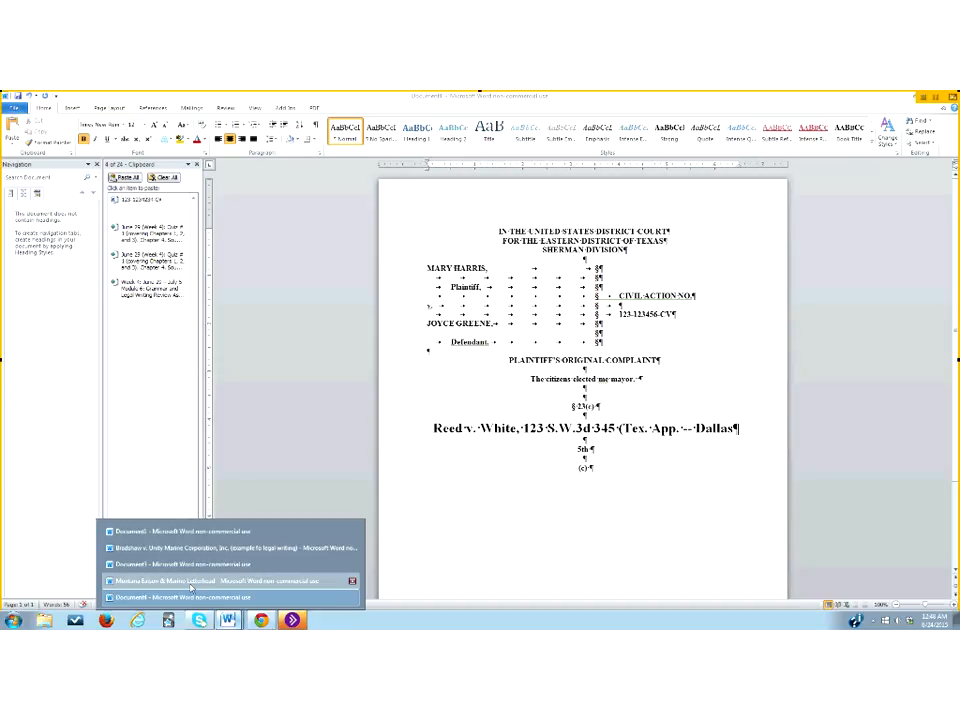
click(230, 548)
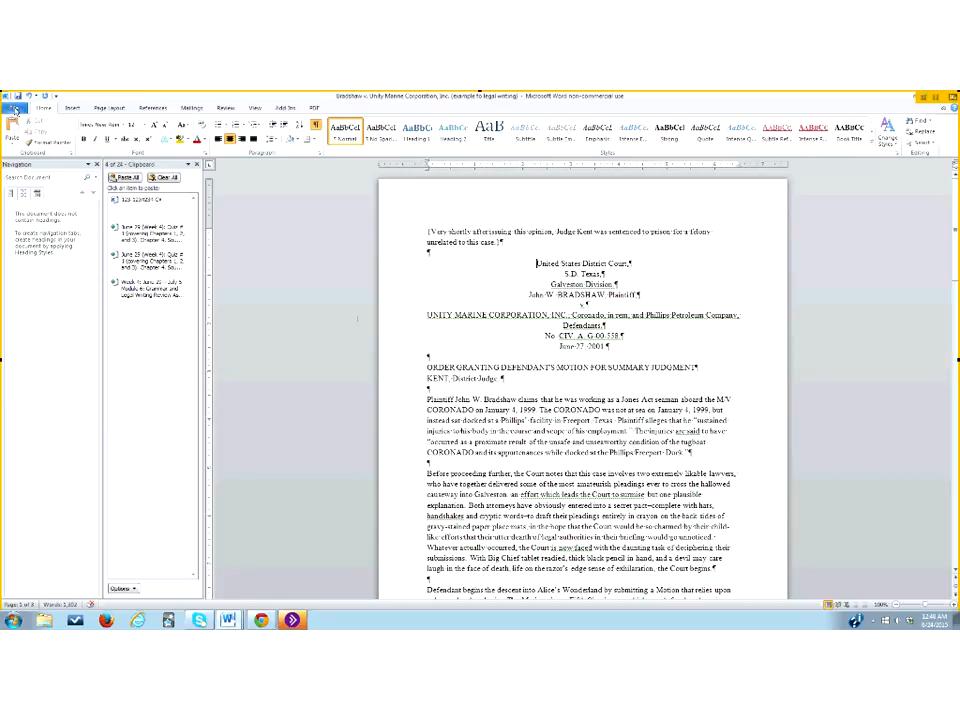
click(226, 108)
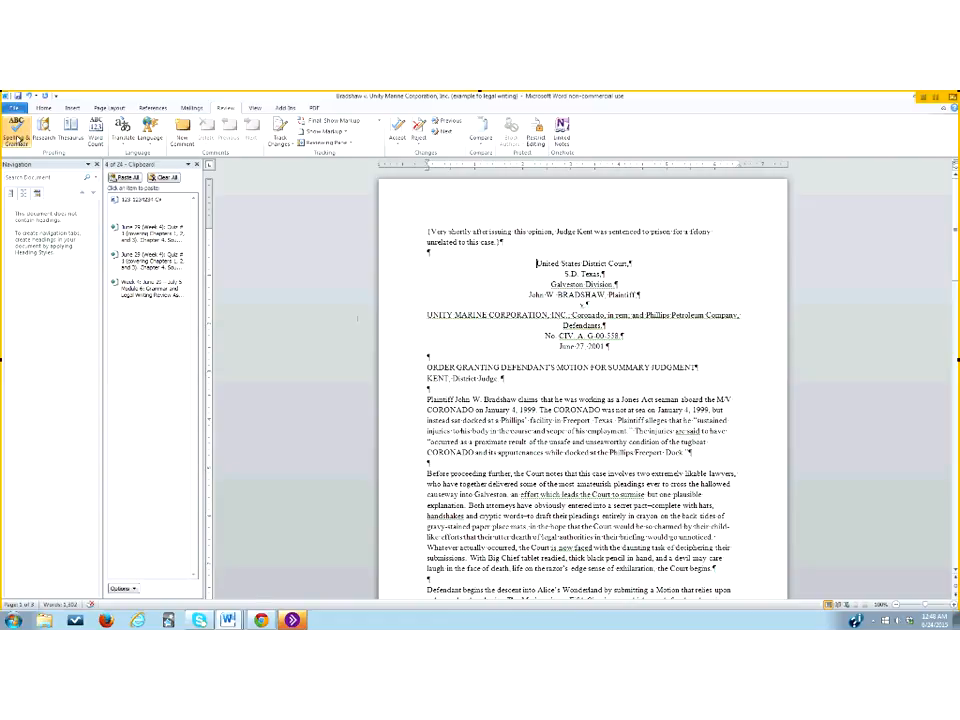
click(16, 133)
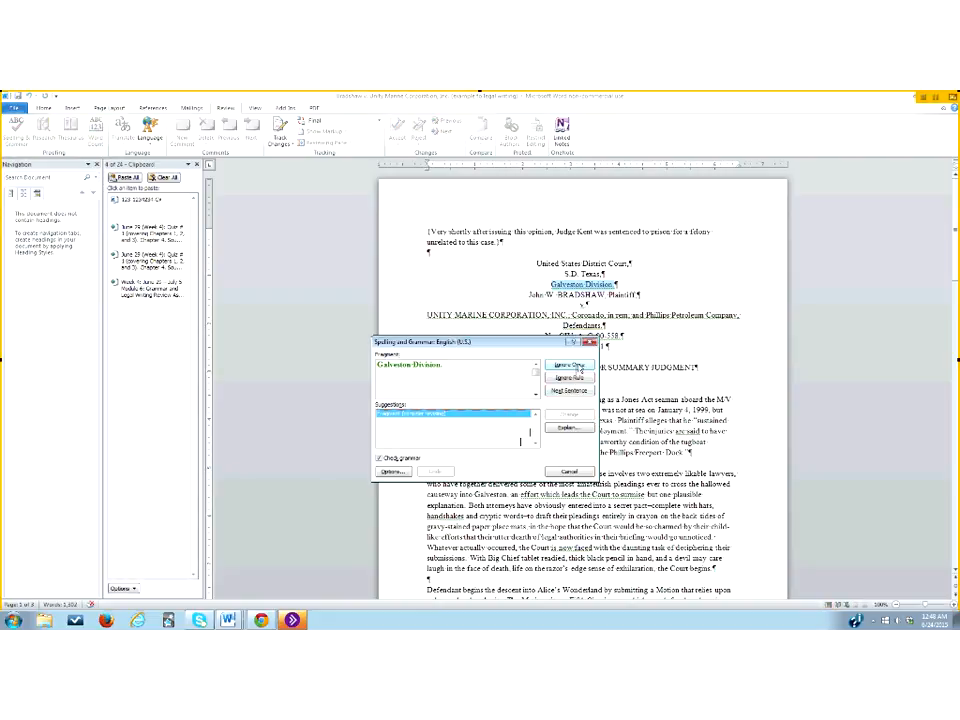
- Ignore every flagged fragment, passive sentence and spelling (Vastar, heartstopping) through 'IT IS SO ORDERED'
click(570, 378)
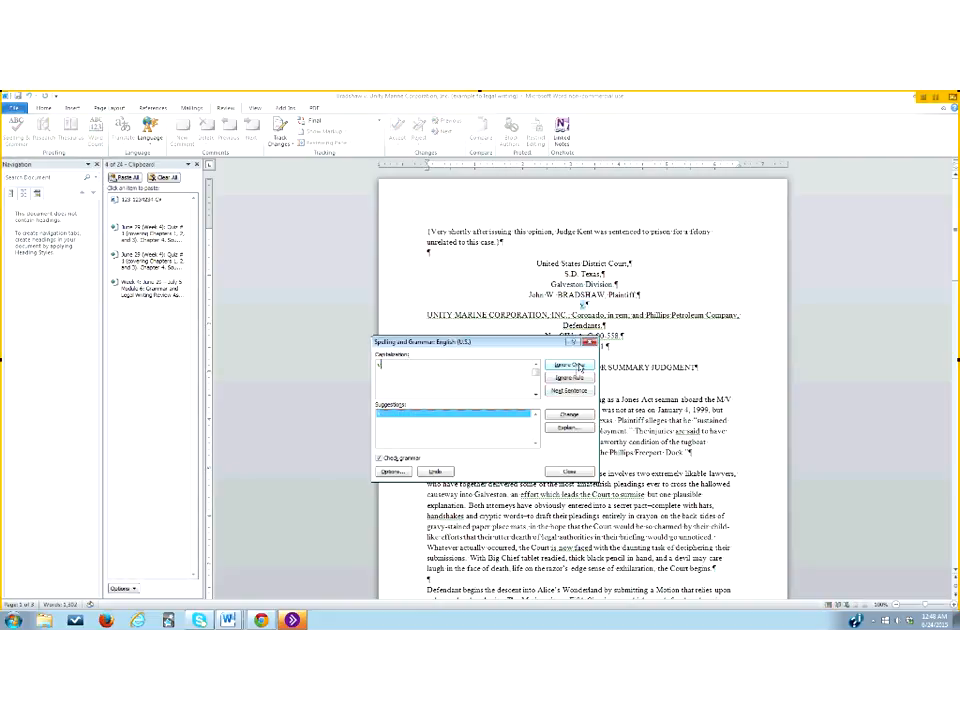
click(580, 367)
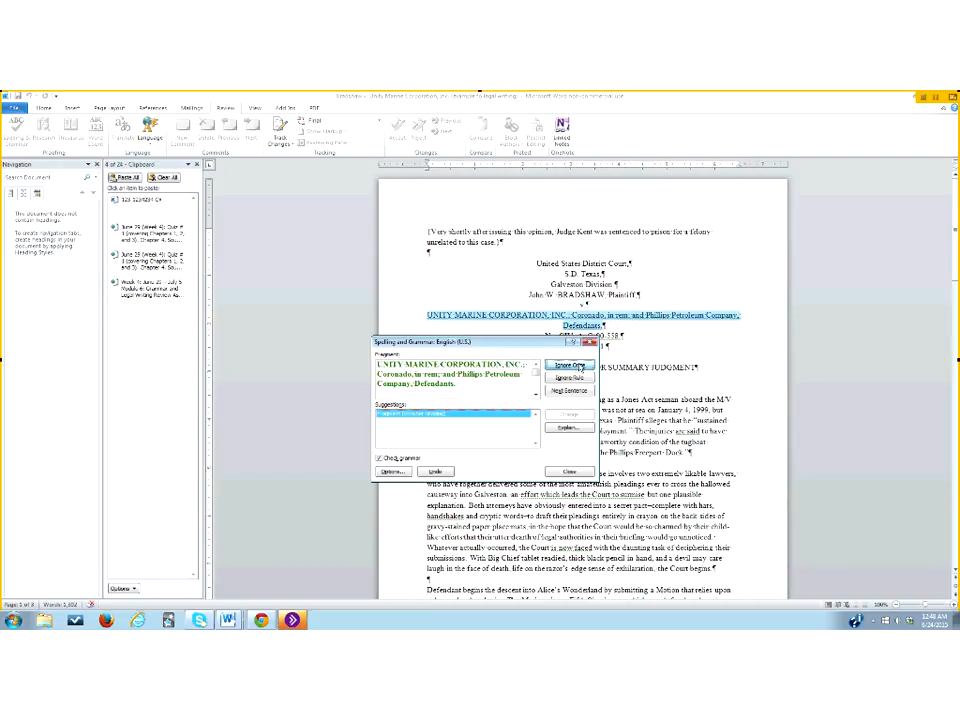
click(580, 367)
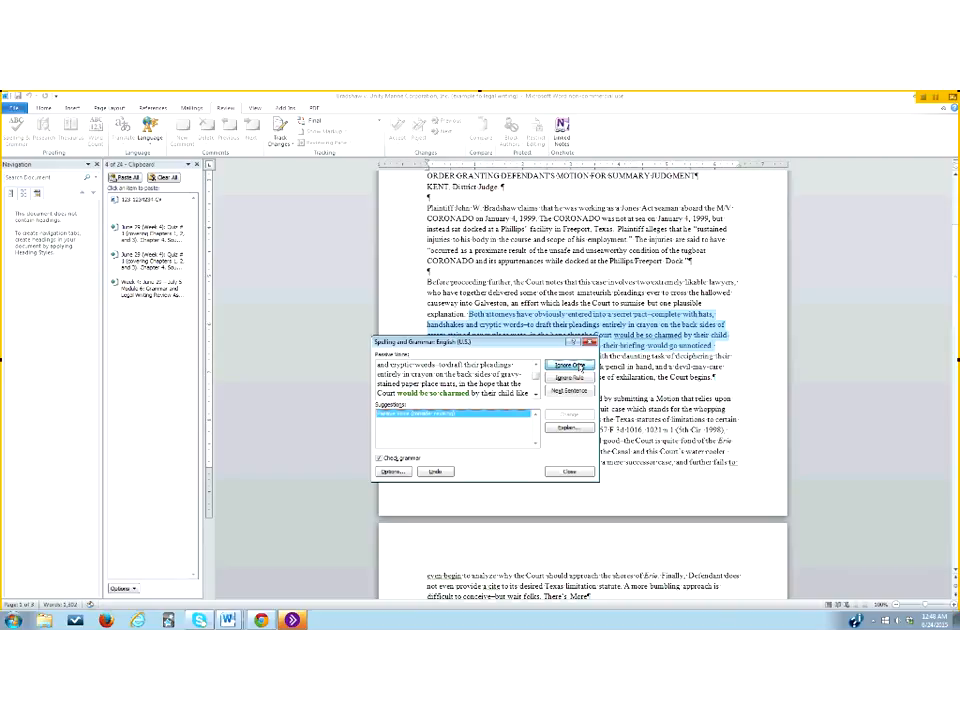
click(580, 367)
click(580, 367)
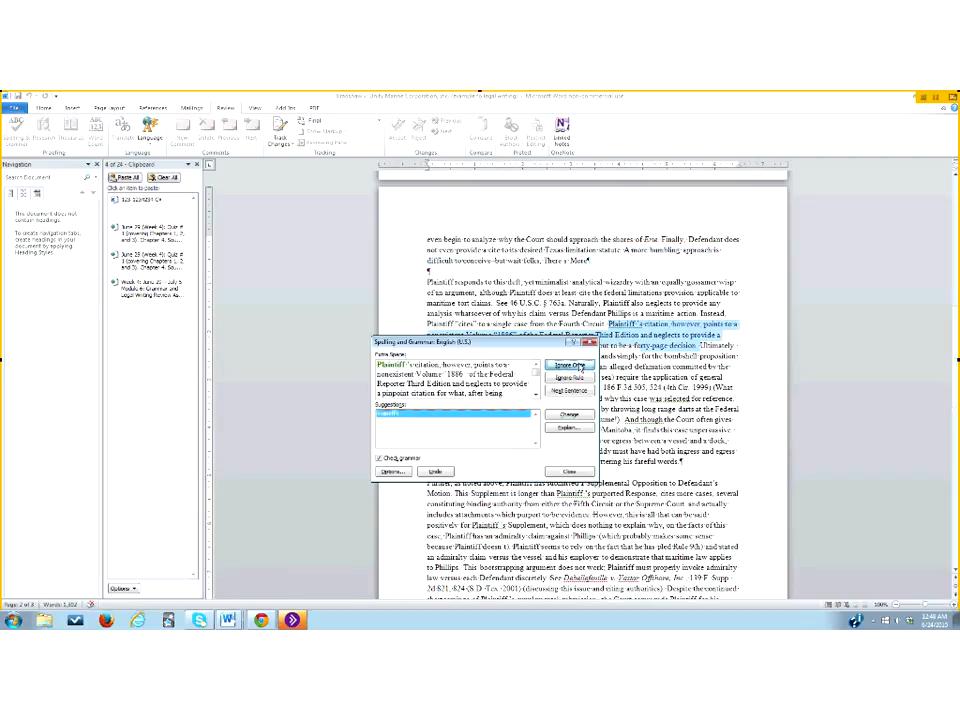
click(580, 367)
click(580, 367)
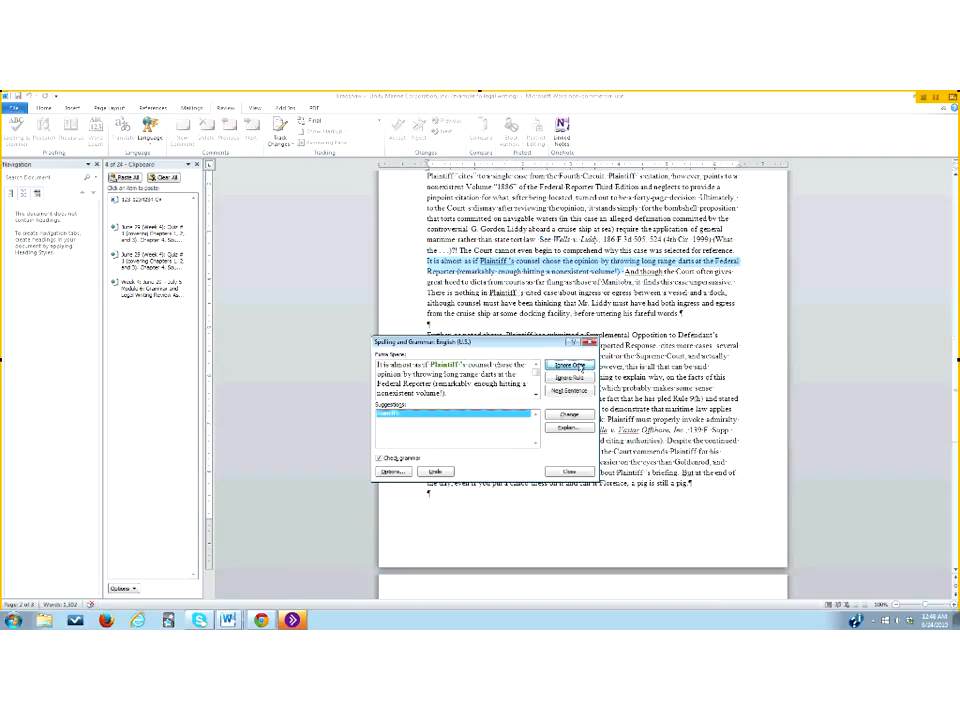
click(580, 367)
click(580, 367)
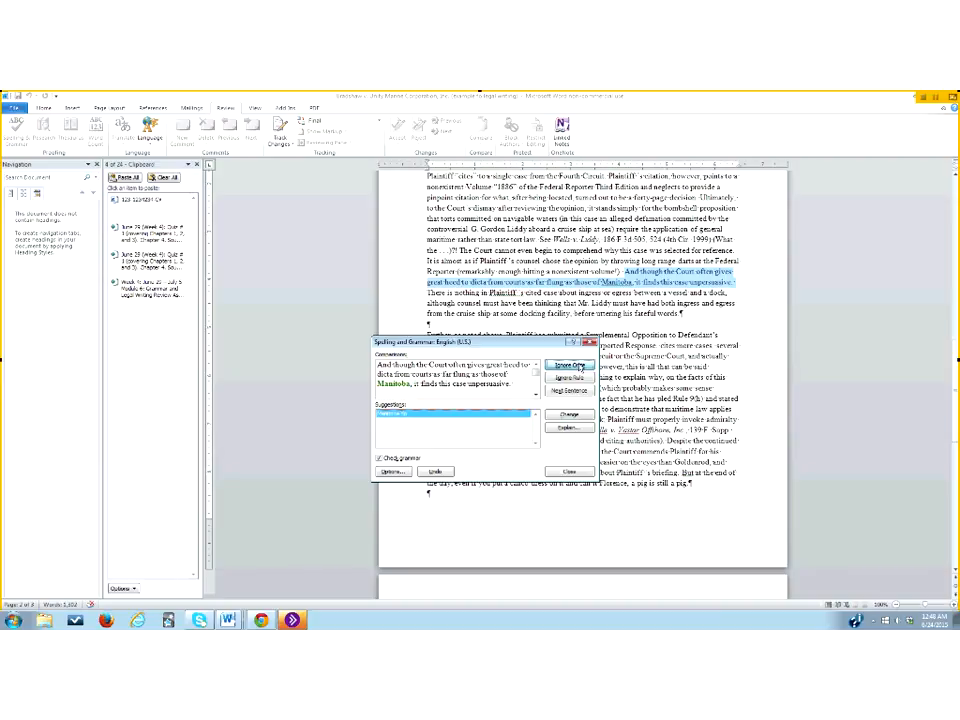
click(580, 367)
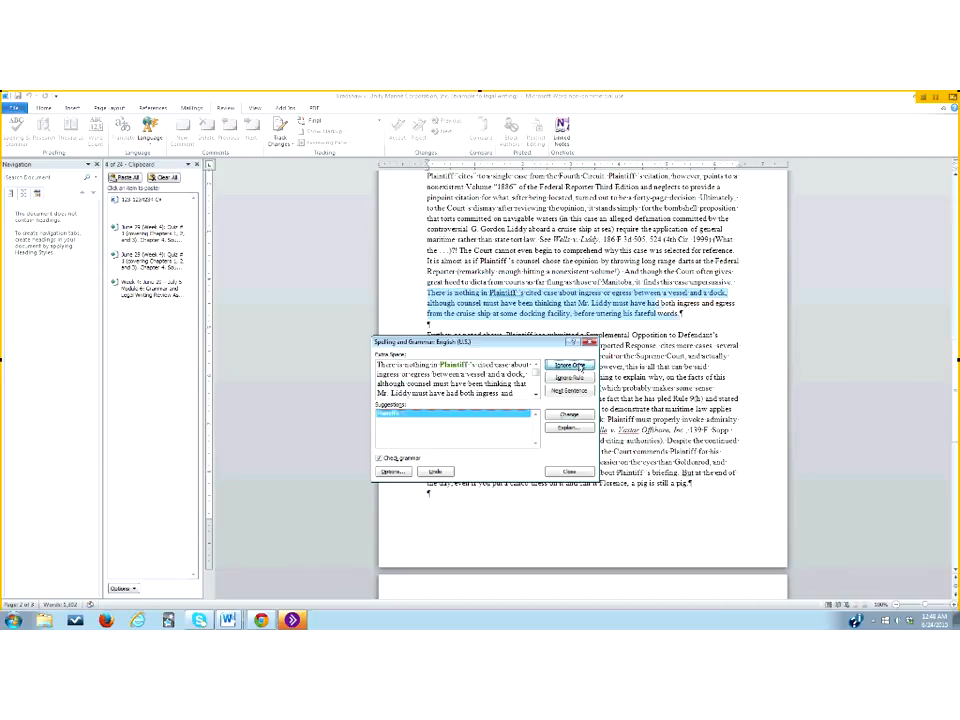
click(580, 367)
click(580, 367)
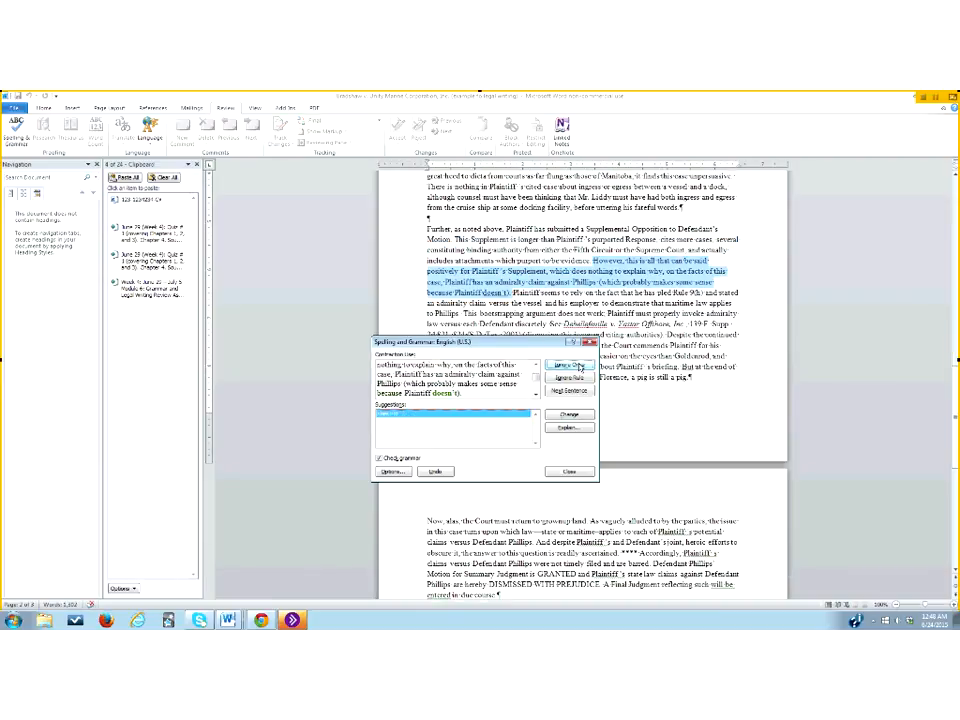
click(580, 367)
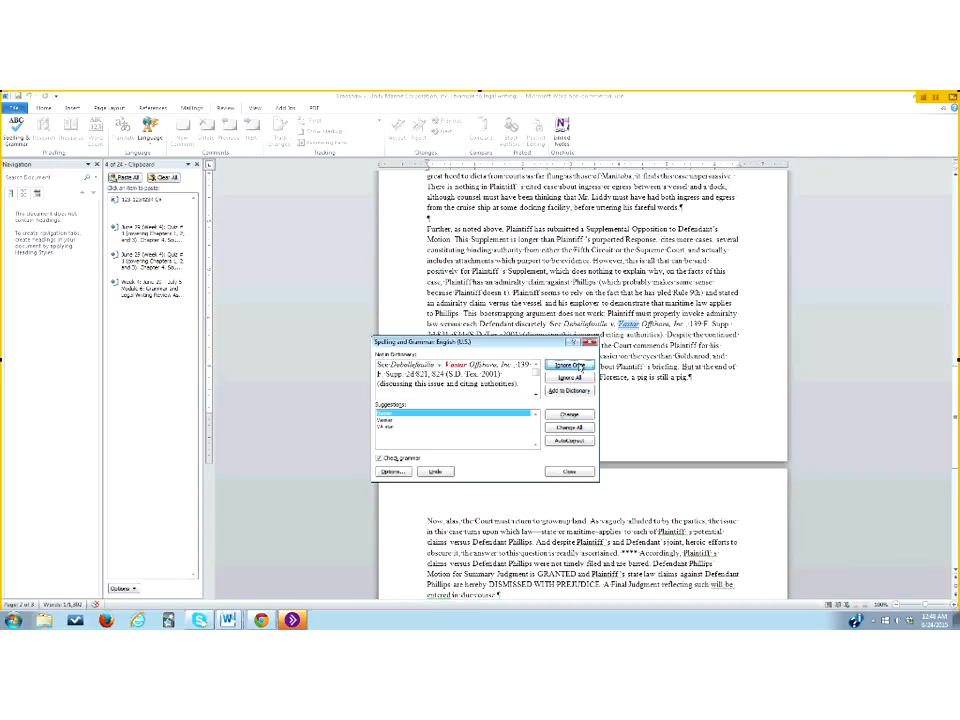
click(580, 367)
click(580, 367)
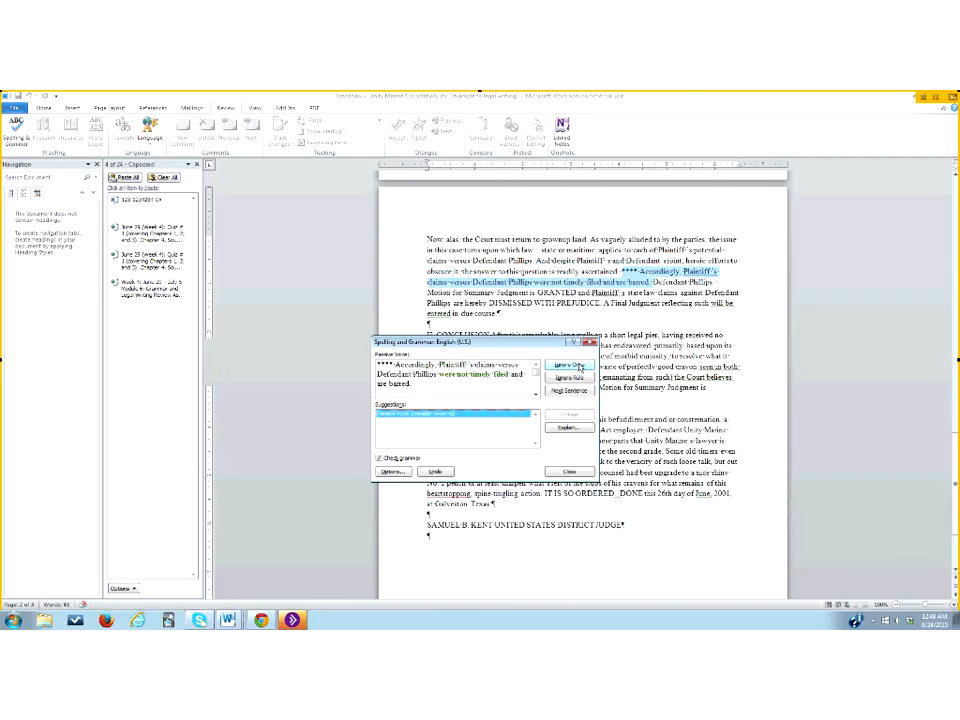
click(580, 367)
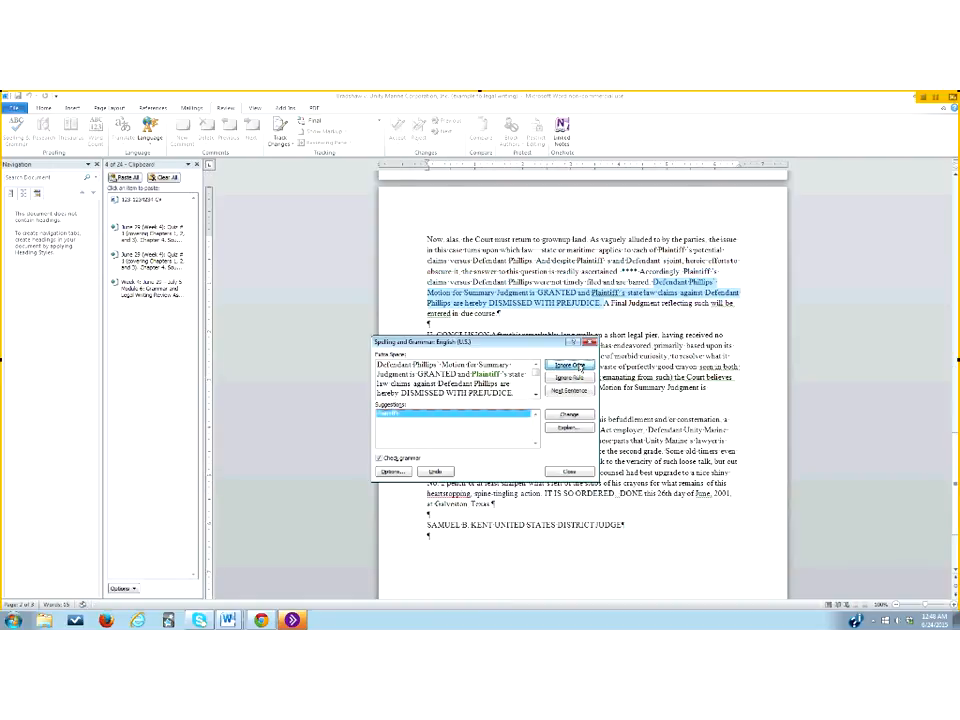
click(580, 367)
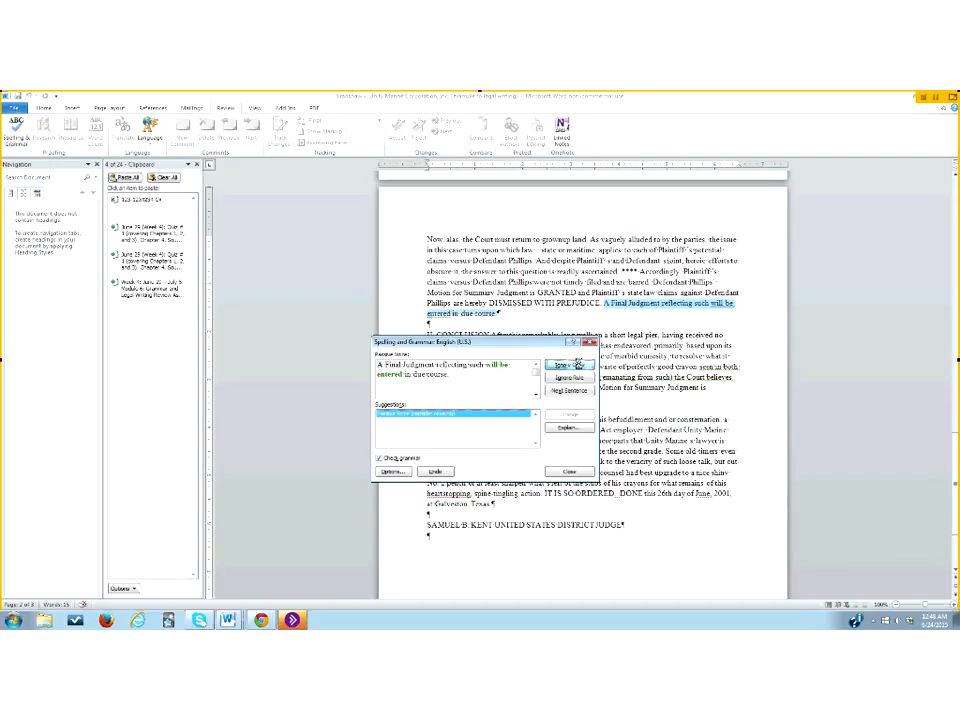
click(578, 366)
click(578, 366)
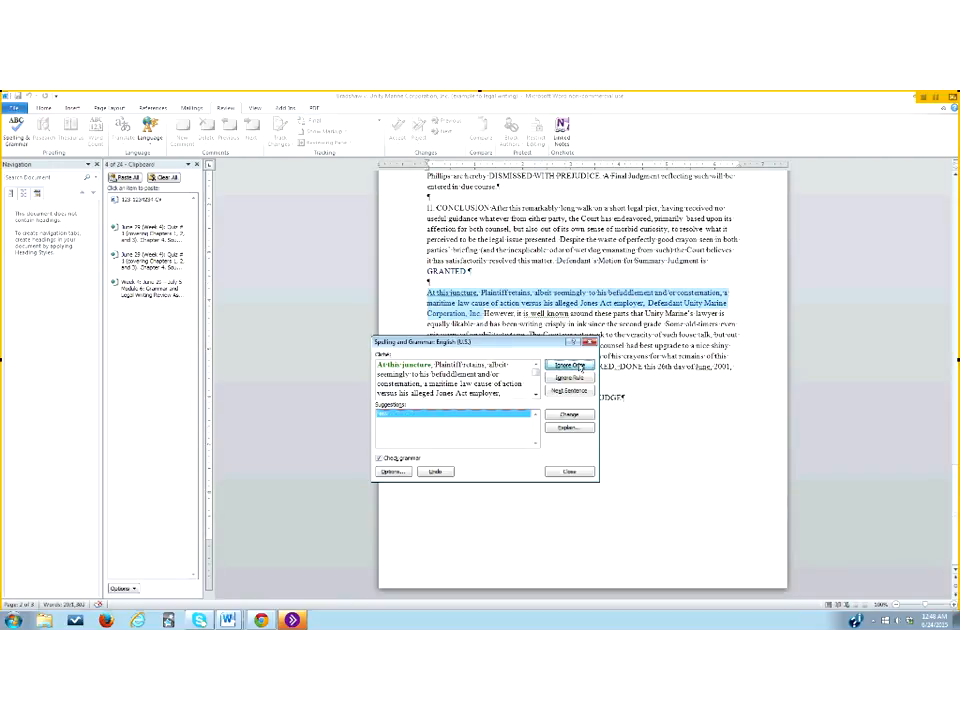
click(578, 366)
click(578, 366)
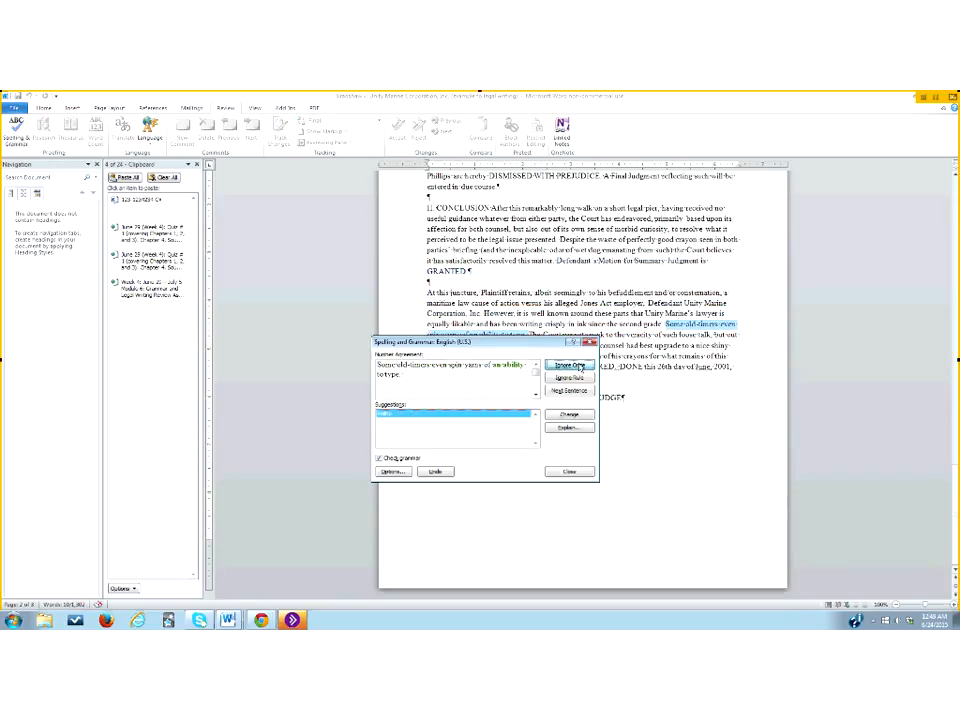
click(578, 366)
click(579, 366)
click(579, 366)
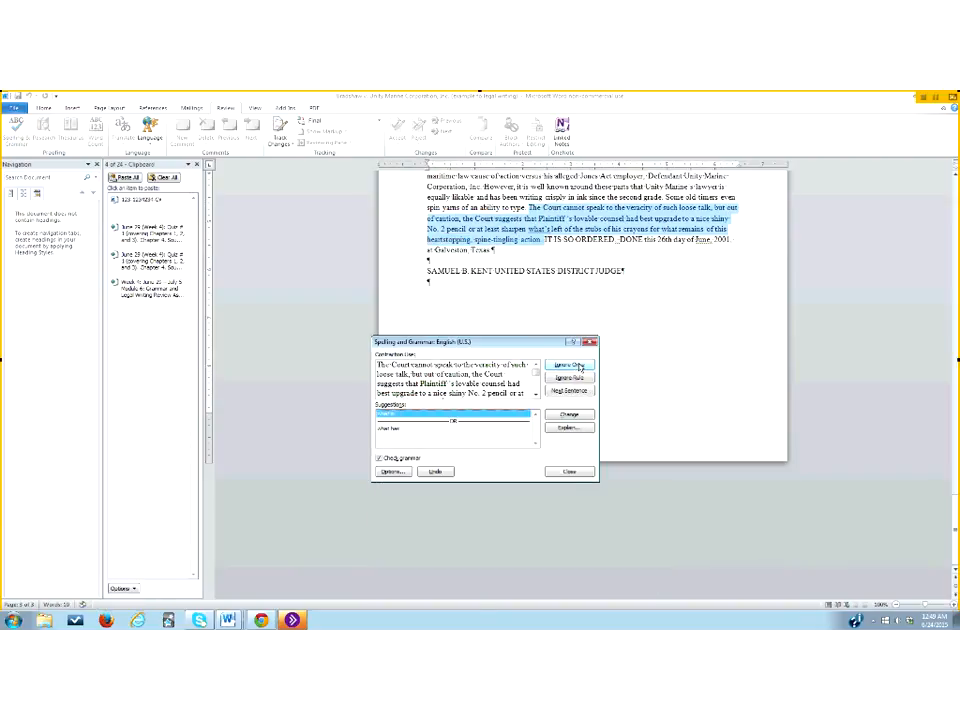
click(579, 366)
click(579, 366)
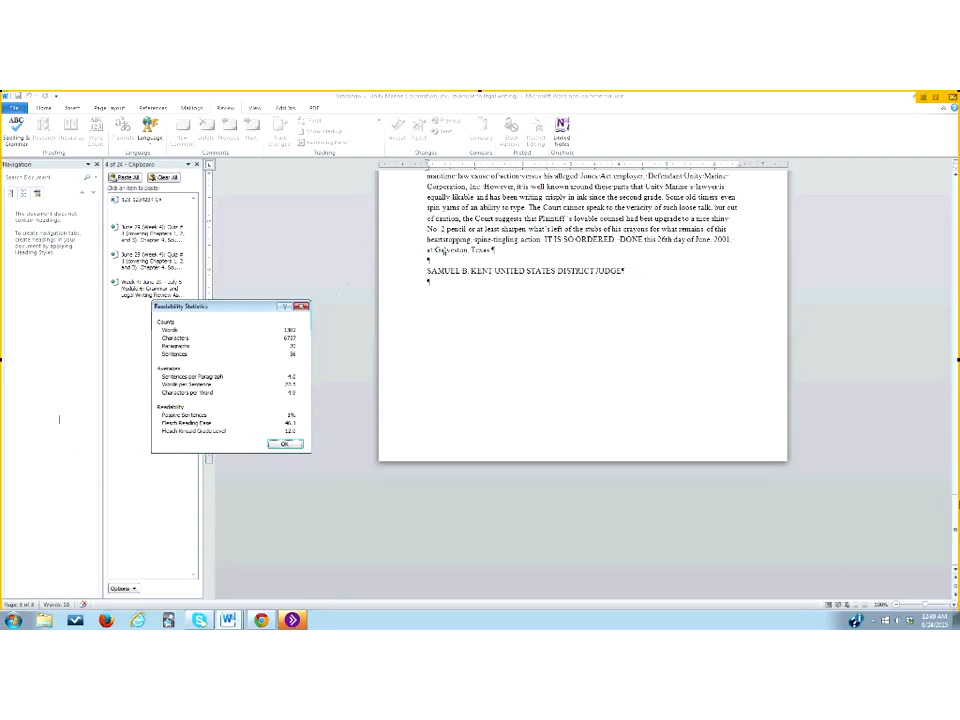
- Nudge the Readability Statistics window (1302 words, 56 sentences) slightly aside
drag(263, 309, 259, 315)
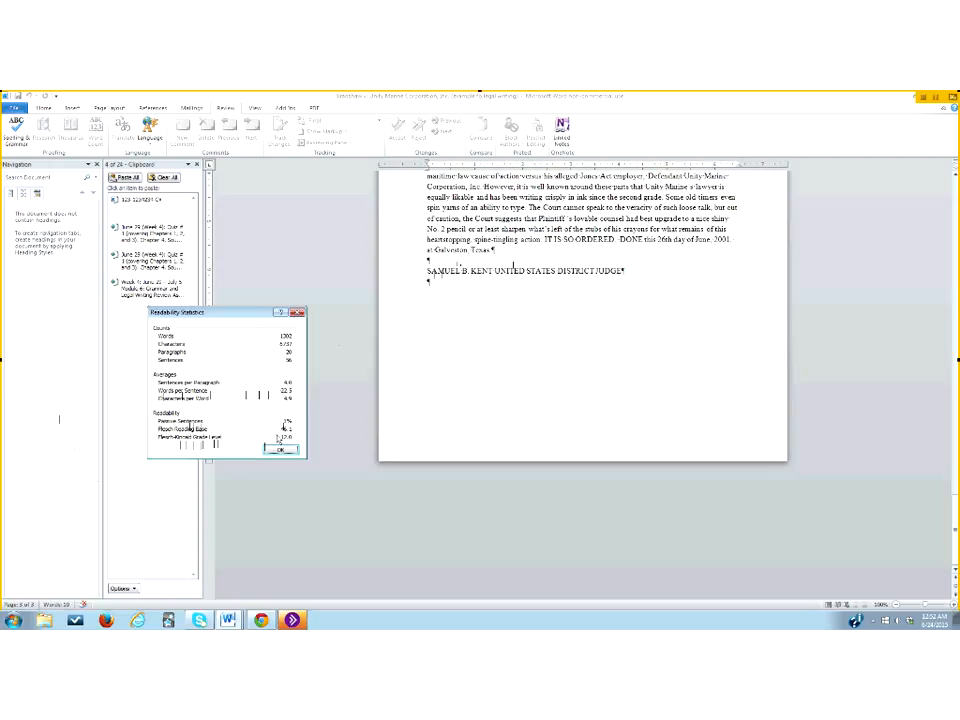
- Close the Readability Statistics, leaving the opinion's final signature lines showing
mouse_move(229, 618)
click(281, 451)
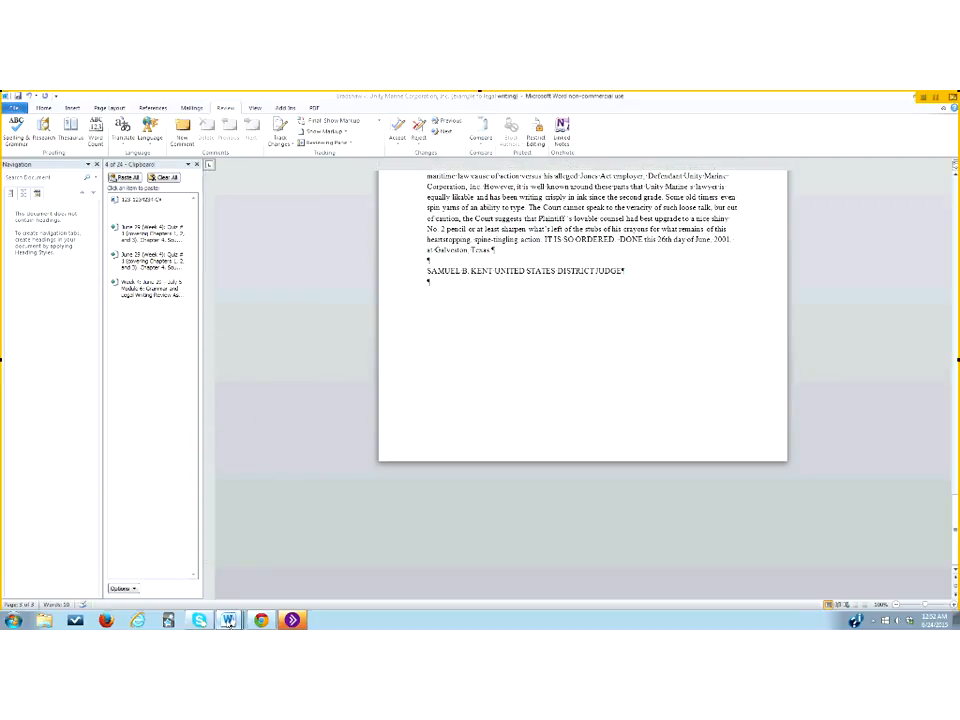
- In Document1, add the Little and Small lines below the file extensions
mouse_move(228, 620)
click(201, 530)
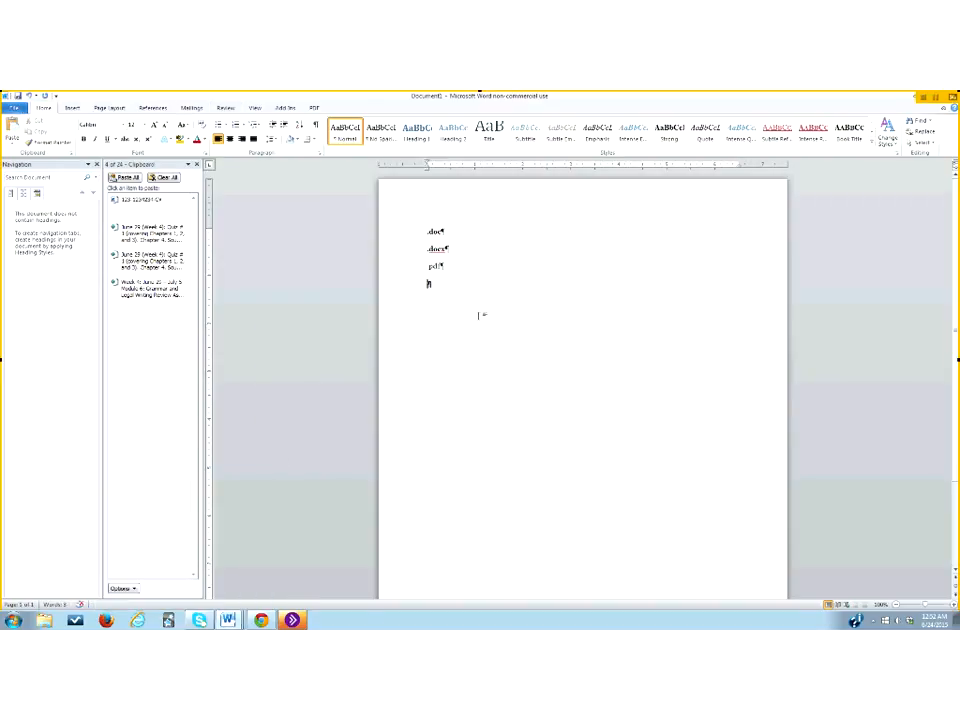
text(.txt)
key(Return)
text(small)
key(Return)
- Type 'The minute shoe' on the next line, then reword it to 'The small shoe'
text(minute)
click(434, 321)
key(BackSpace)
text(The minute )
text(shoe)
click(465, 320)
key(BackSpace)
key(BackSpace)
key(BackSpace)
key(BackSpace)
key(BackSpace)
key(BackSpace)
text(dmall)
- In Blackboard Collaborate, stop broadcasting the Word window via Tools > Application Sharing > Stop Sharing
click(292, 620)
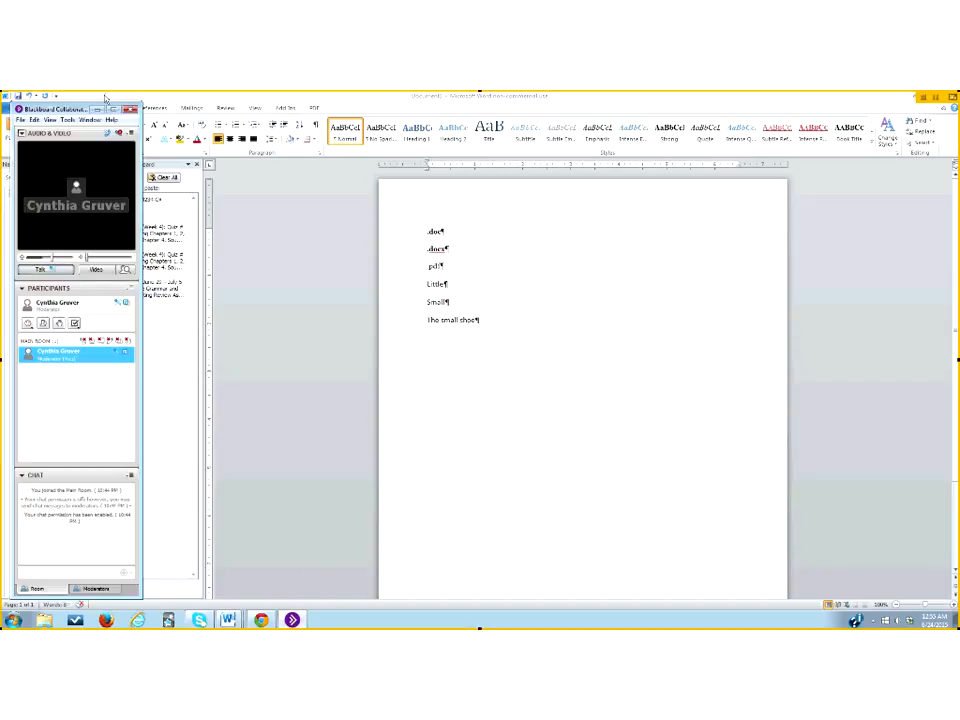
click(67, 119)
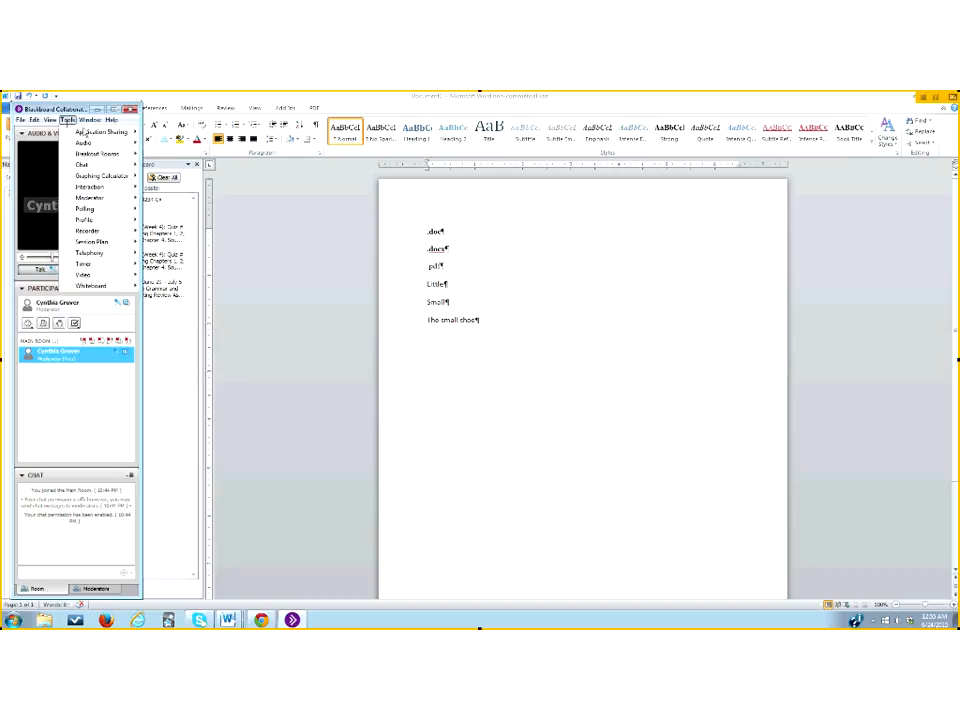
mouse_move(110, 131)
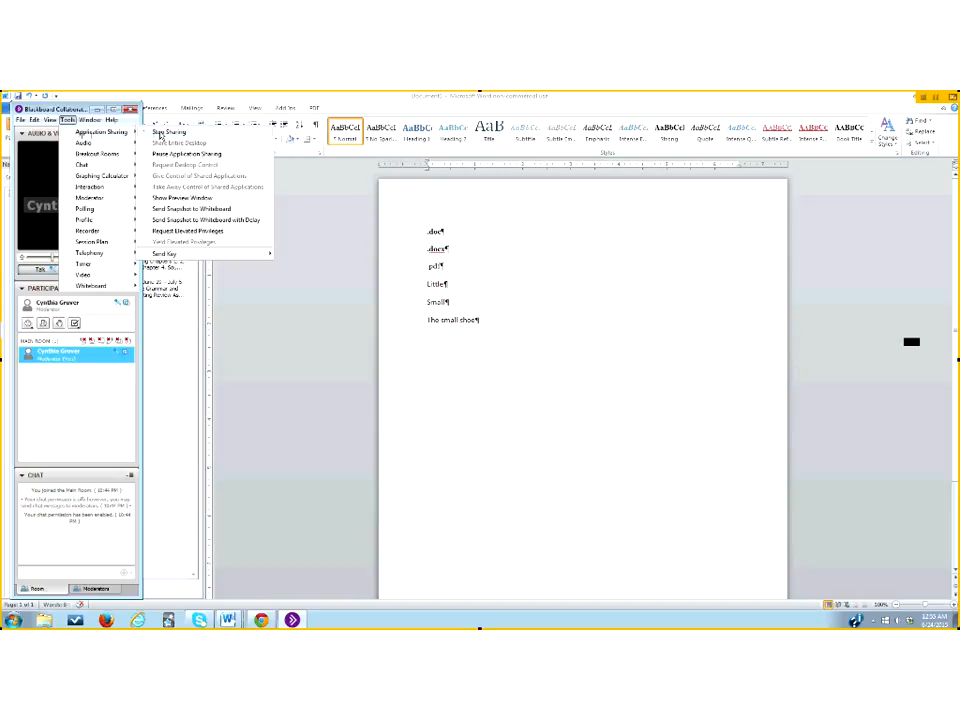
click(160, 134)
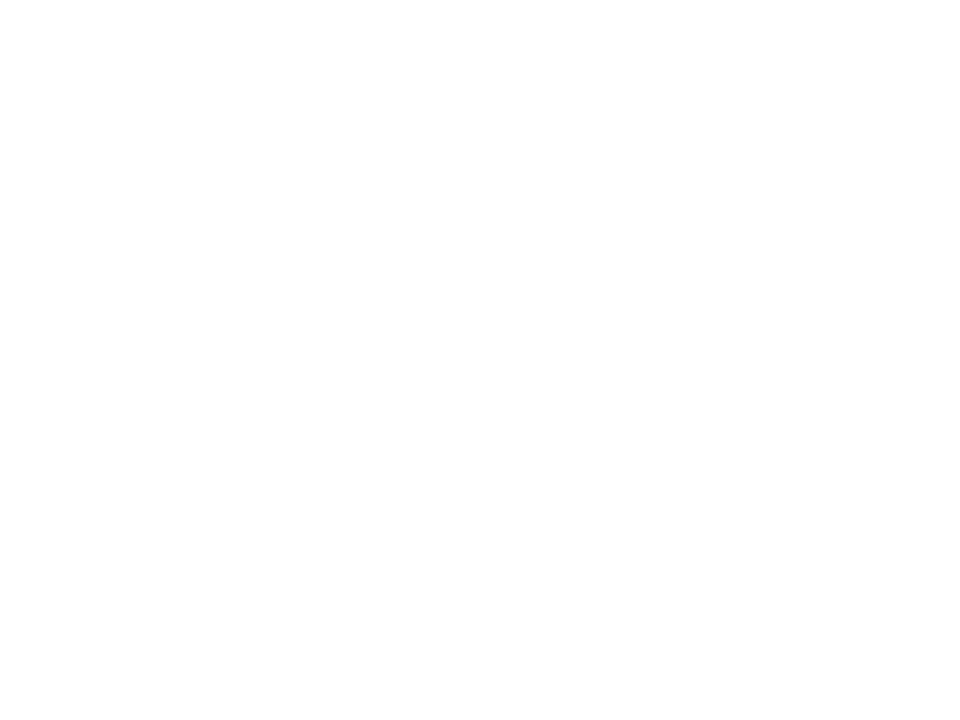